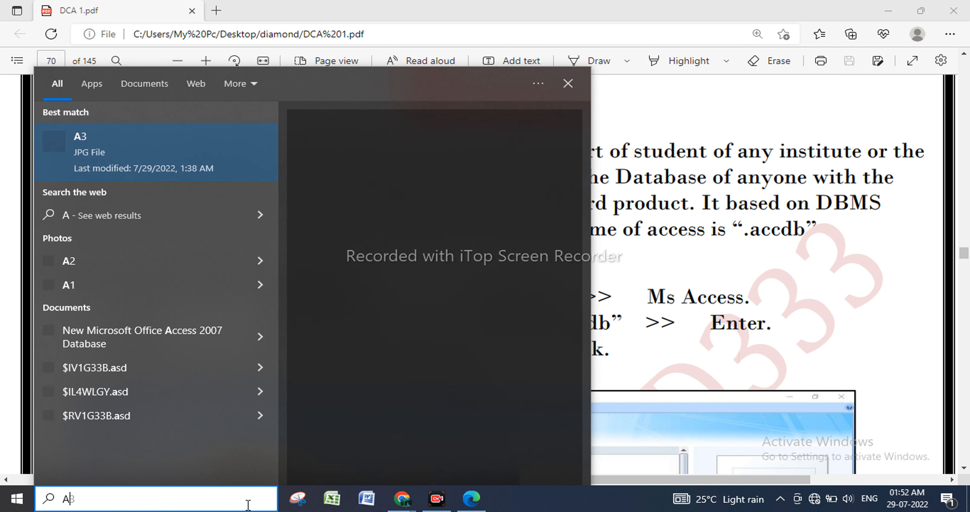
Search the computer for "AC" and open the New Microsoft Office Access 2007 Database file.
{"action": "type", "text": "CEE"}
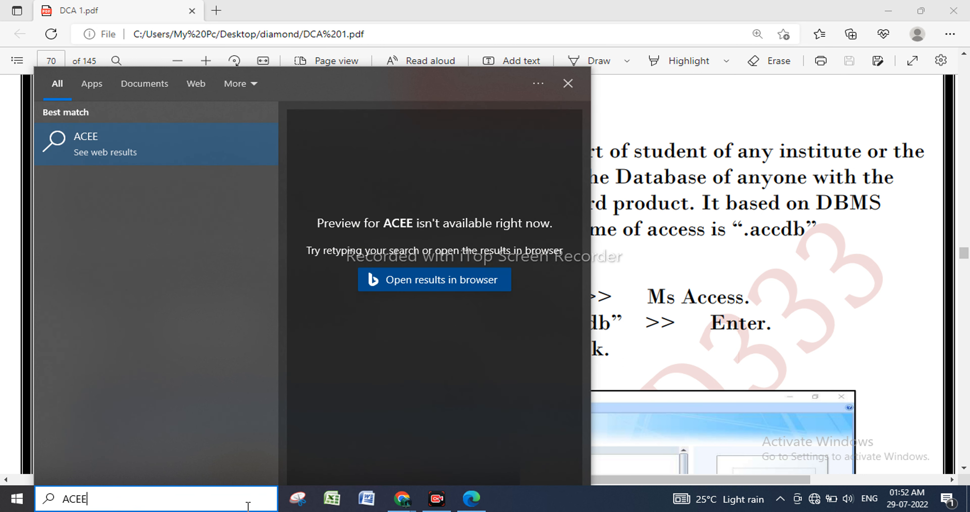
{"action": "key", "text": "BackSpace"}
{"action": "key", "text": "BackSpace"}
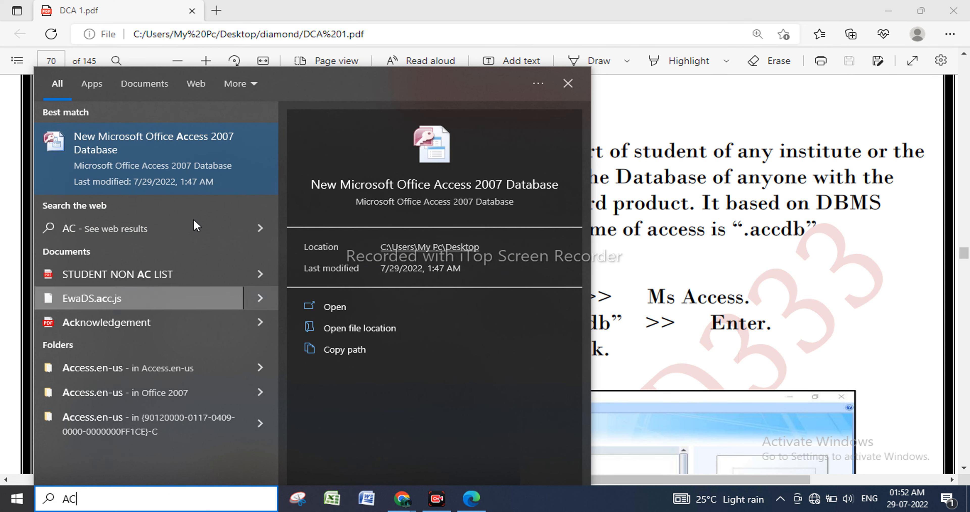
{"action": "left_click", "coordinate": [186, 170]}
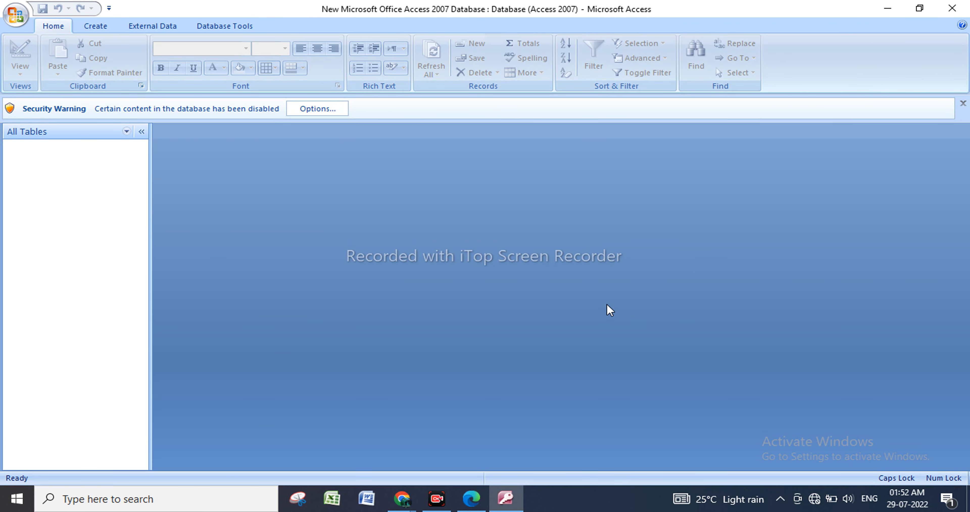
Create a new blank database with the file name REG FORM.
{"action": "left_click", "coordinate": [16, 18]}
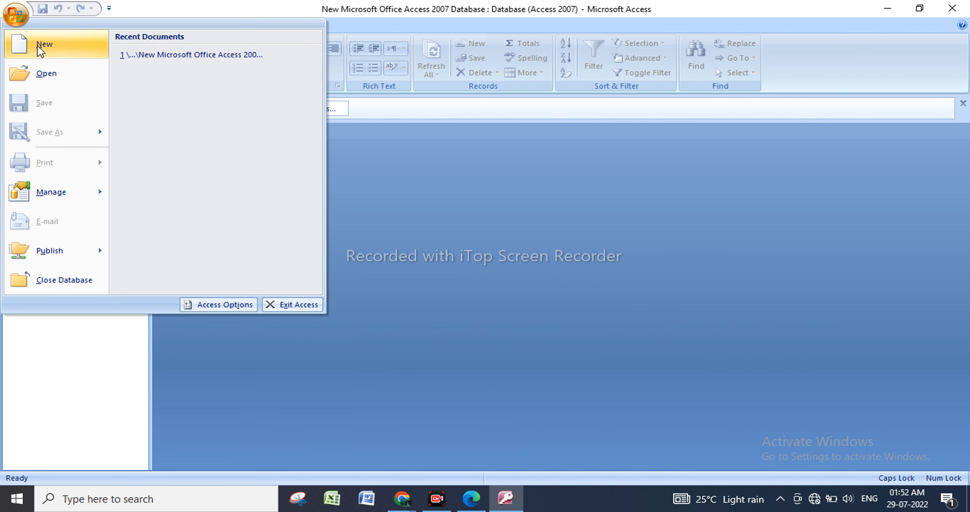
{"action": "left_click", "coordinate": [38, 45]}
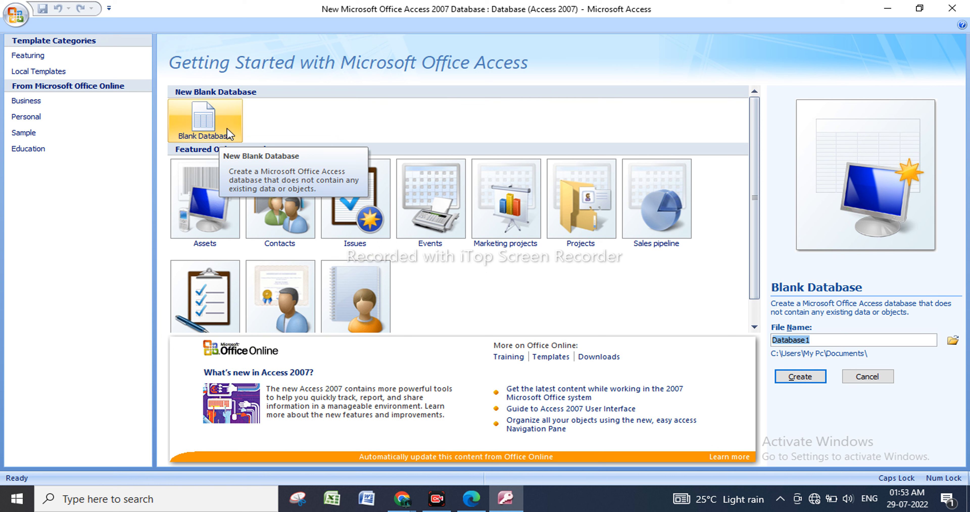
{"action": "left_click", "coordinate": [211, 124]}
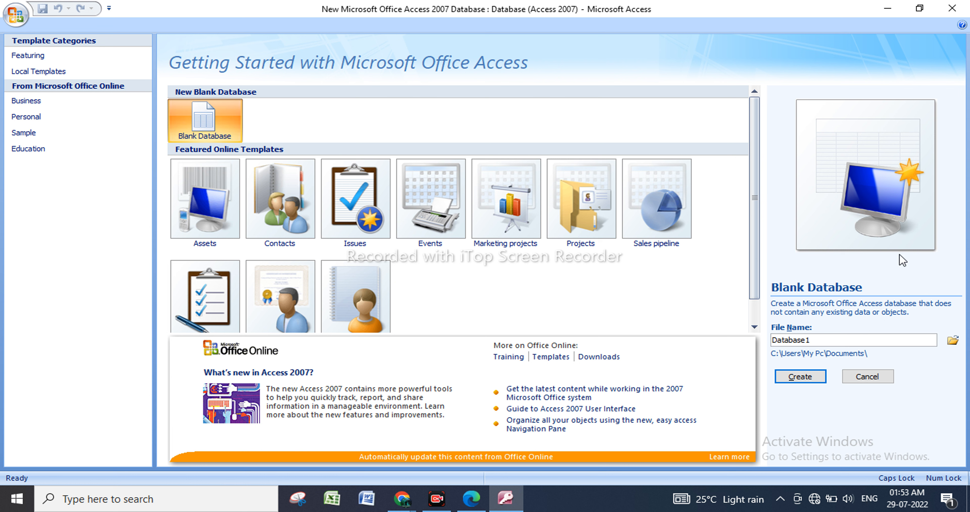
{"action": "left_click", "coordinate": [226, 227]}
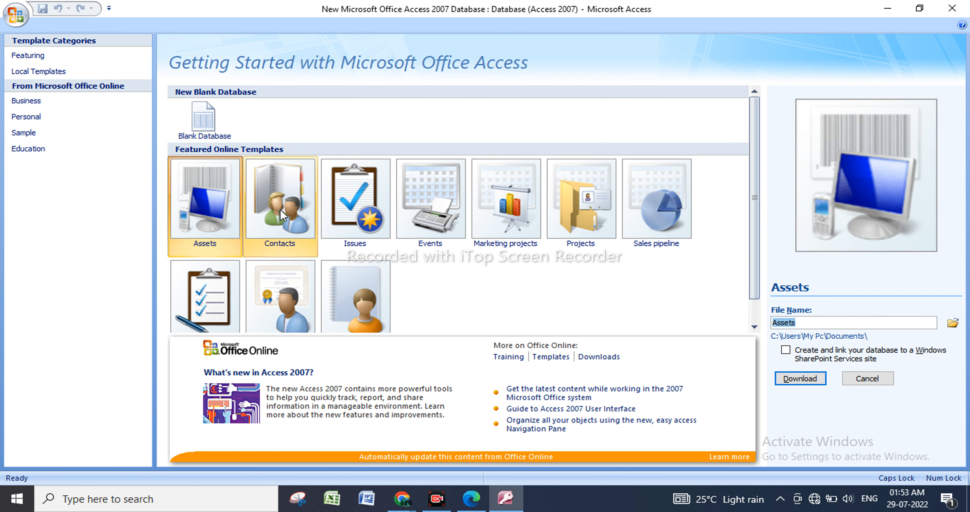
{"action": "left_click", "coordinate": [287, 208]}
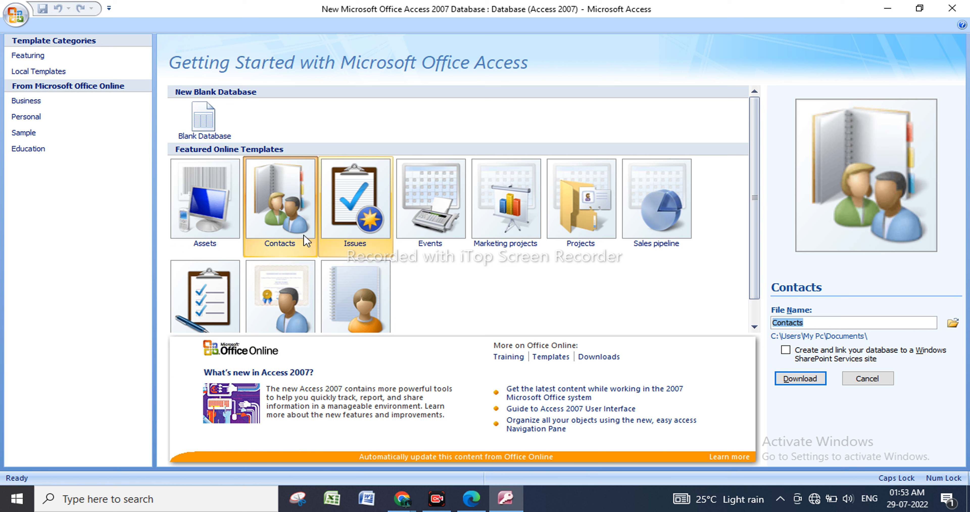
{"action": "left_click", "coordinate": [216, 126]}
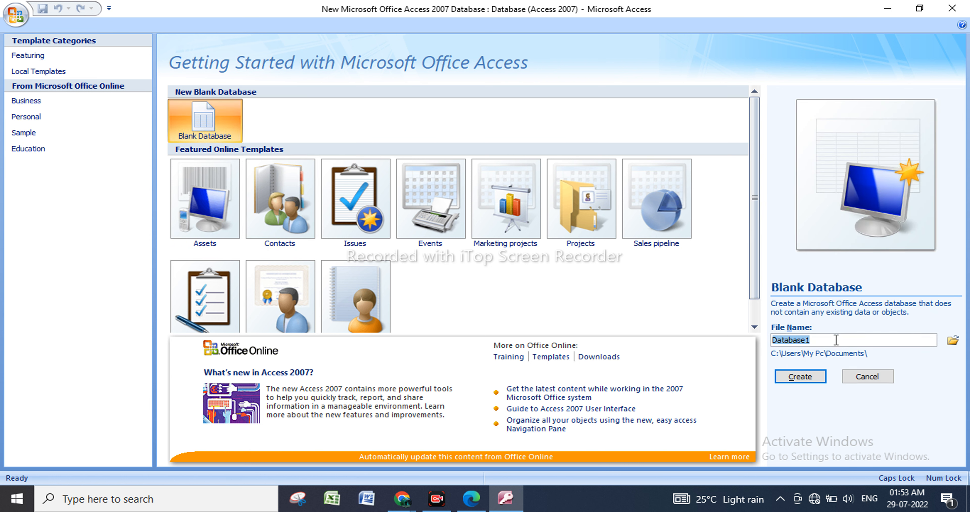
{"action": "type", "text": "REG FORM"}
{"action": "left_click", "coordinate": [817, 380]}
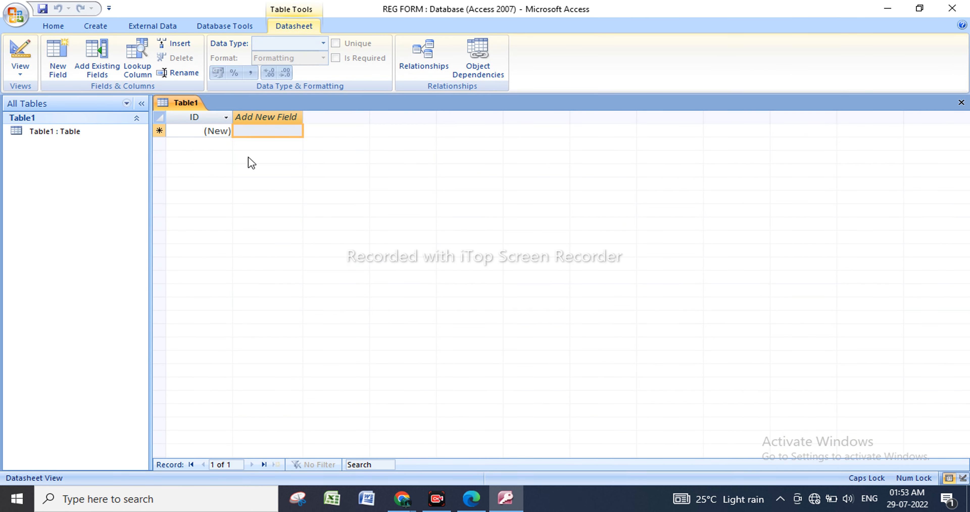
Open Table1 in Design View, saving it as 11TH REG, and widen the Data Type column.
{"action": "left_click", "coordinate": [93, 139]}
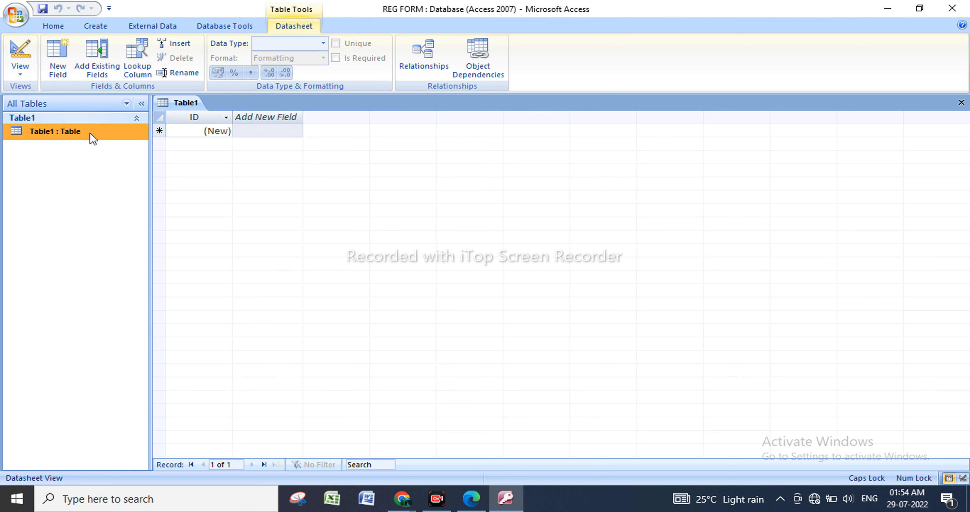
{"action": "right_click", "coordinate": [91, 133]}
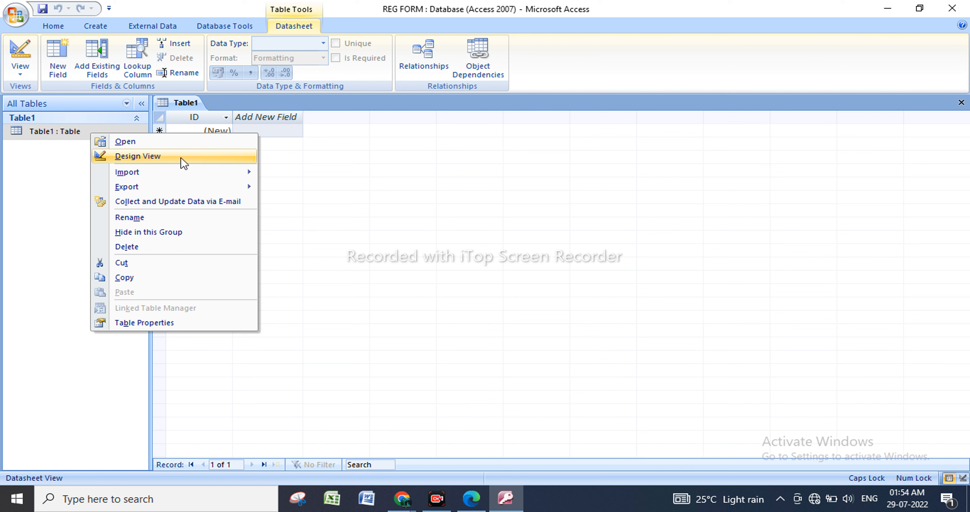
{"action": "left_click", "coordinate": [172, 158]}
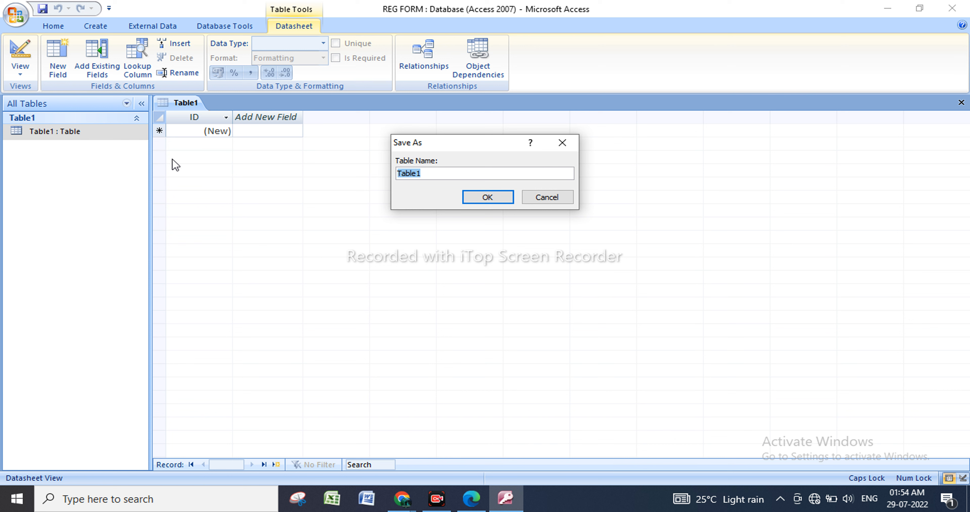
{"action": "type", "text": "11TH REG"}
{"action": "left_click", "coordinate": [502, 197]}
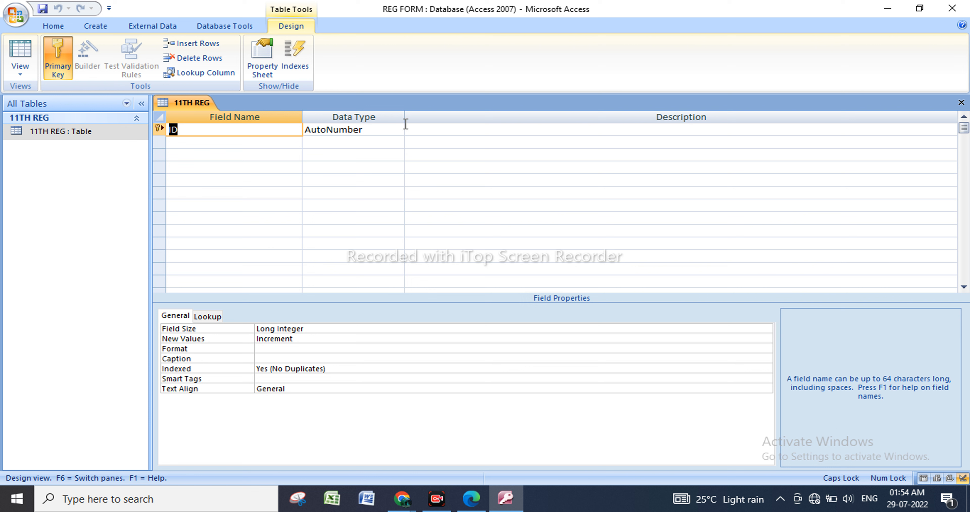
{"action": "left_click_drag", "start_coordinate": [404, 123], "coordinate": [497, 128]}
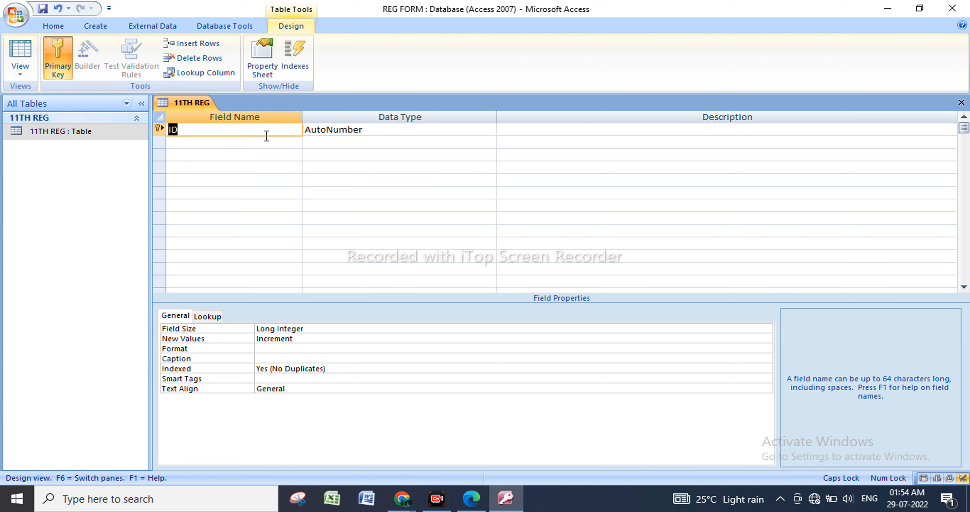
Switch to DCA 1.pdf in Edge and read the instructions on naming the database, the table, and the fields with their data types.
{"action": "mouse_move", "coordinate": [468, 501]}
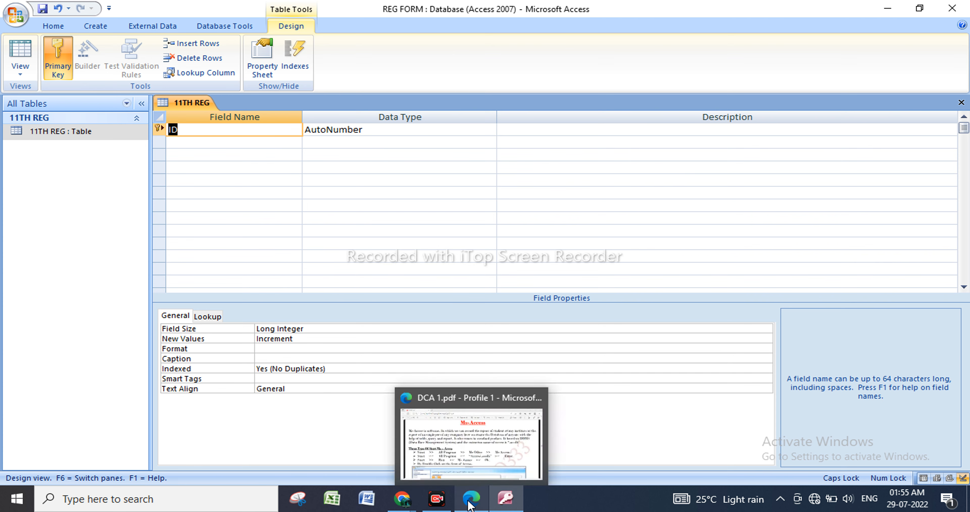
{"action": "left_click", "coordinate": [471, 475]}
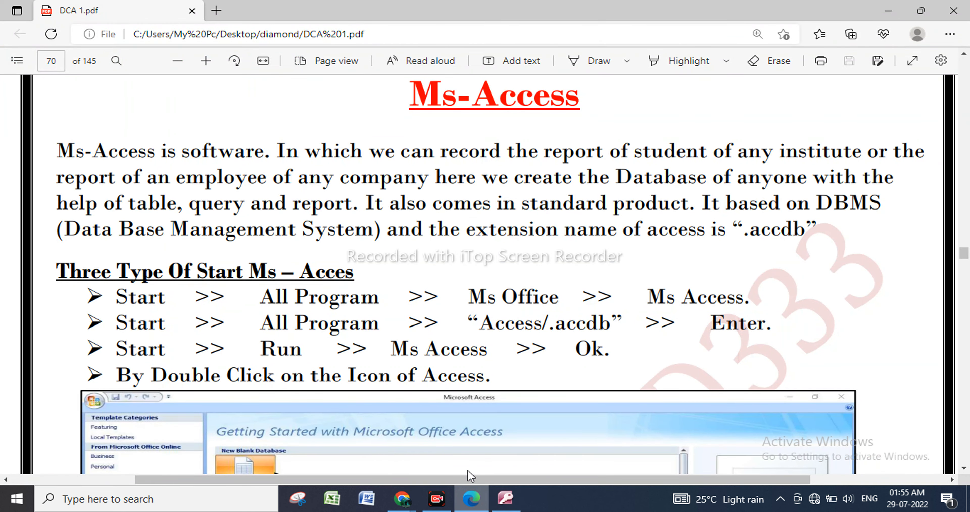
{"action": "scroll", "coordinate": [467, 428], "scroll_direction": "down", "scroll_amount": 8}
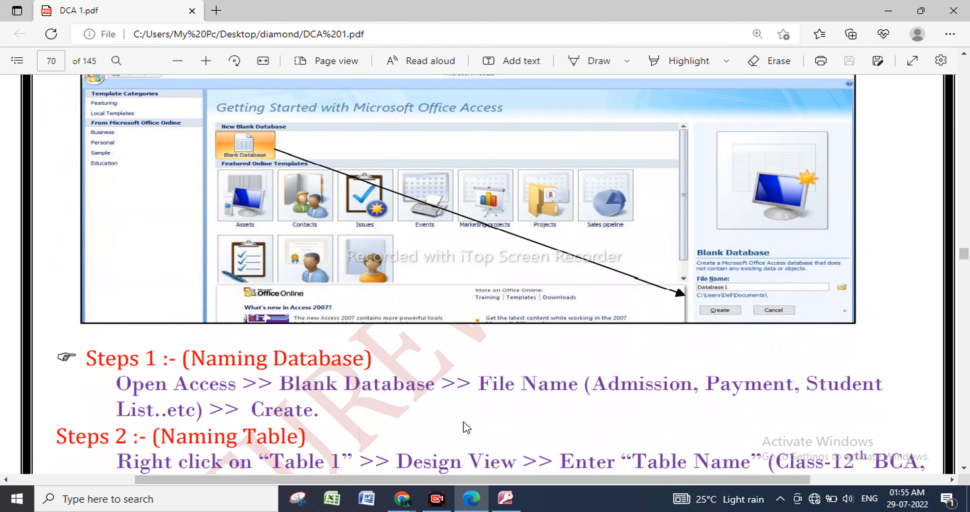
{"action": "scroll", "coordinate": [467, 429], "scroll_direction": "down", "scroll_amount": 2}
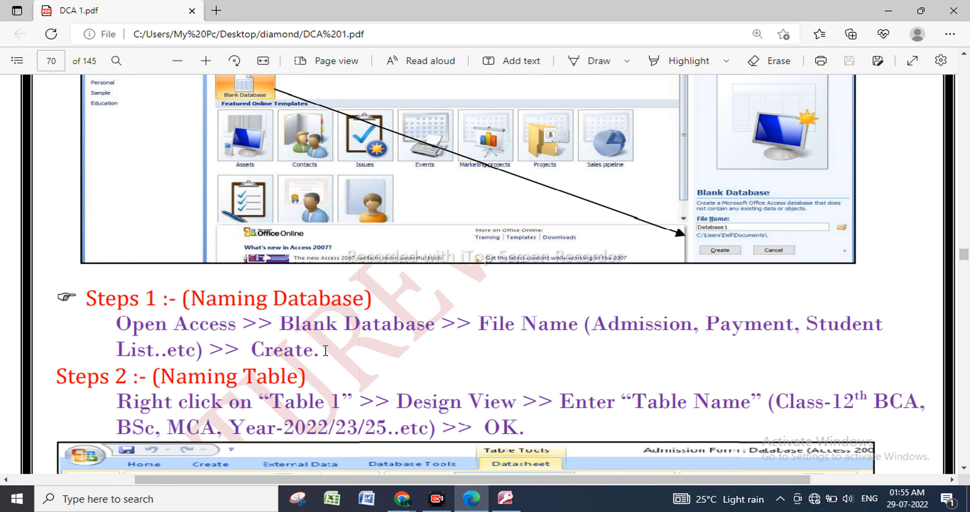
{"action": "scroll", "coordinate": [335, 351], "scroll_direction": "down", "scroll_amount": 2}
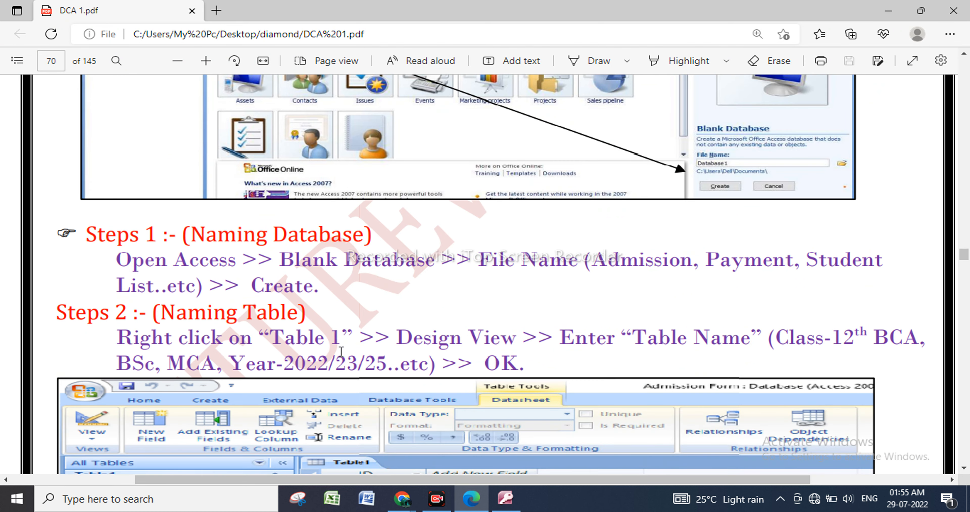
{"action": "scroll", "coordinate": [341, 350], "scroll_direction": "down", "scroll_amount": 6}
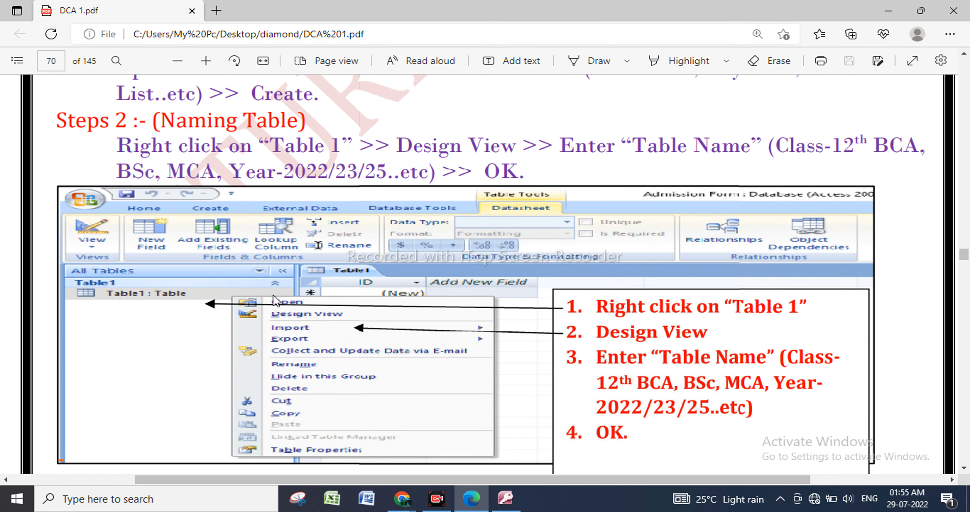
{"action": "scroll", "coordinate": [365, 256], "scroll_direction": "down", "scroll_amount": 2}
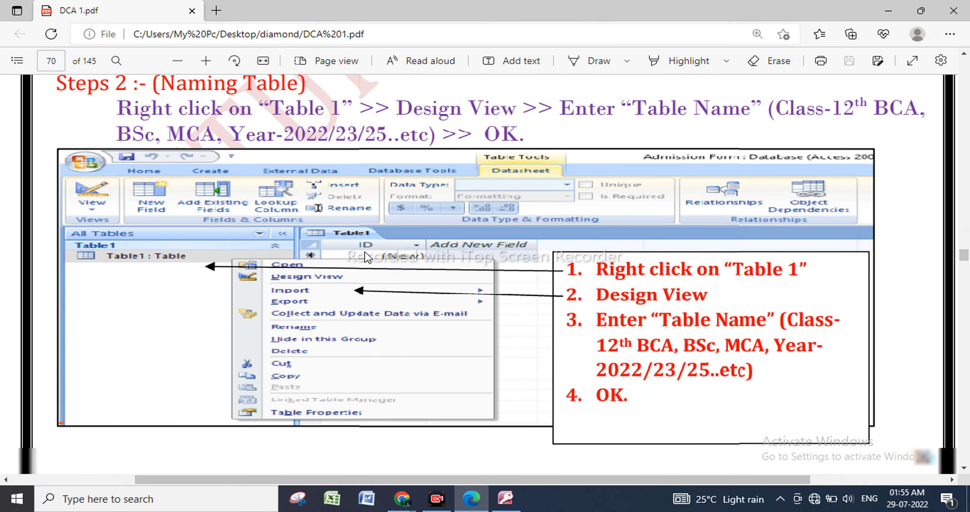
{"action": "scroll", "coordinate": [365, 256], "scroll_direction": "down", "scroll_amount": 1}
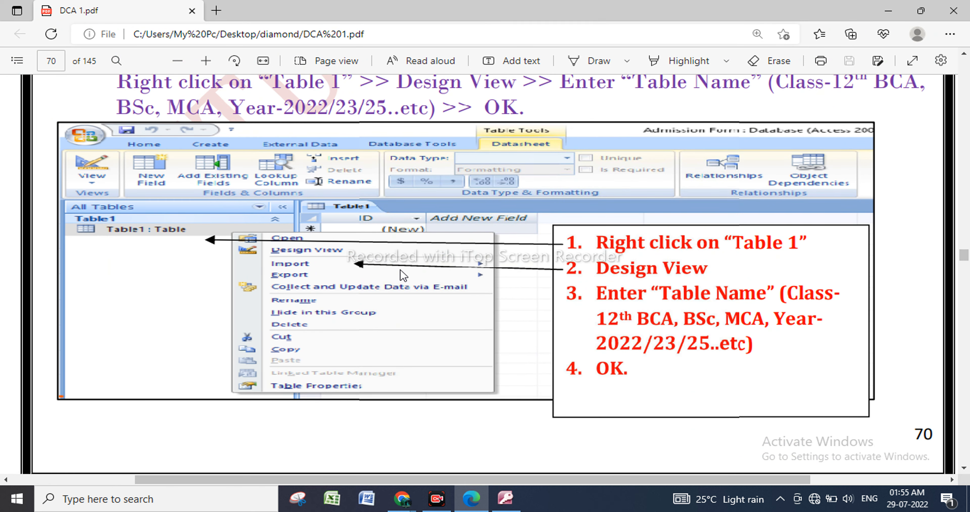
{"action": "scroll", "coordinate": [401, 269], "scroll_direction": "down", "scroll_amount": 6}
{"action": "scroll", "coordinate": [401, 269], "scroll_direction": "down", "scroll_amount": 10}
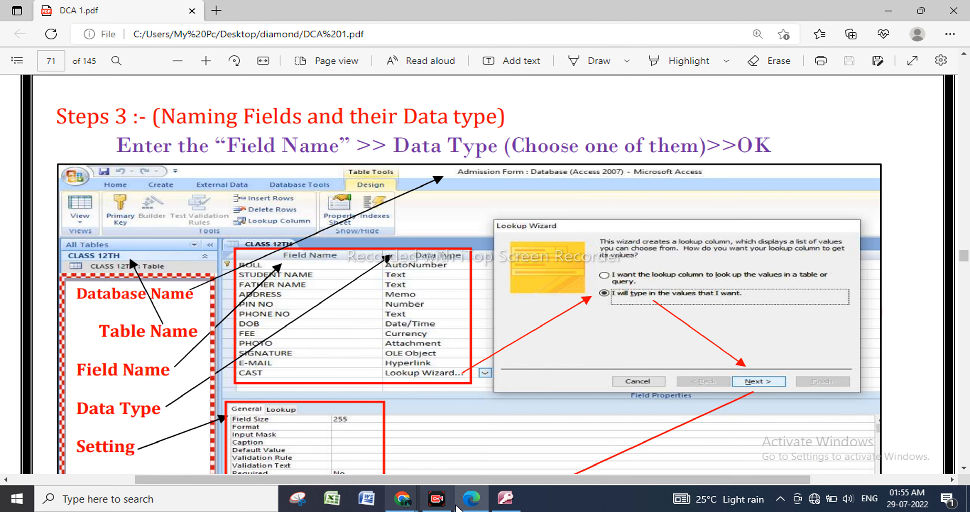
Switch back to Access and rename the table's ID field to ROLL NO.
{"action": "left_click", "coordinate": [505, 499]}
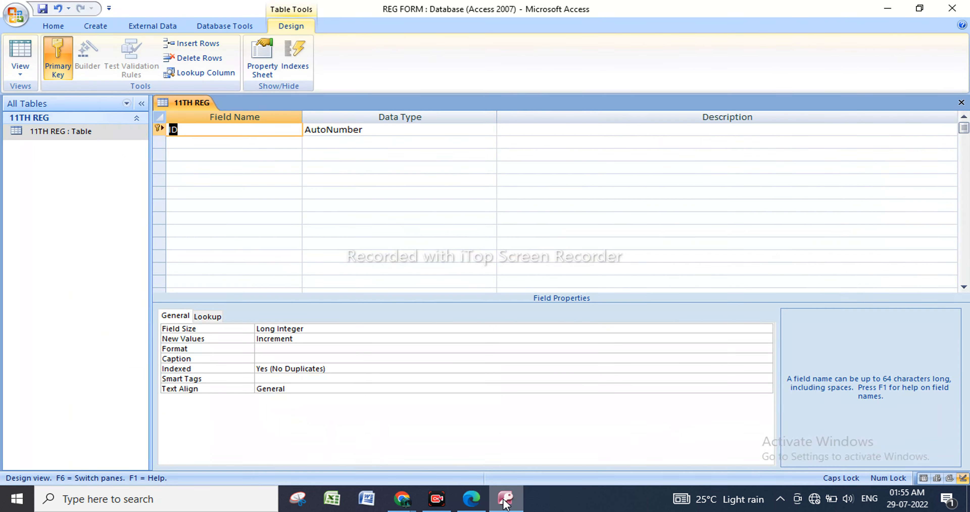
{"action": "left_click", "coordinate": [241, 133]}
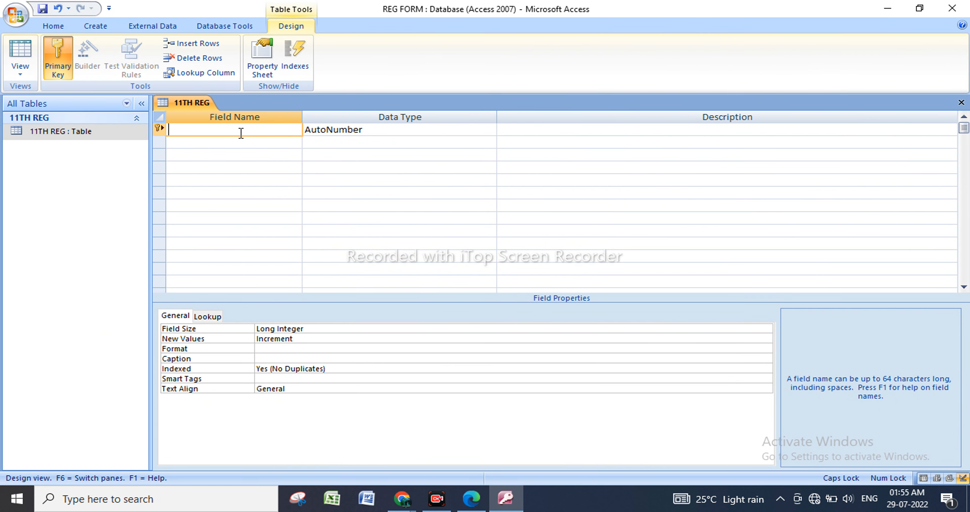
{"action": "type", "text": "ROLL NO"}
Add a STUDENT NAME field with the Text data type below ROLL NO.
{"action": "left_click", "coordinate": [231, 143]}
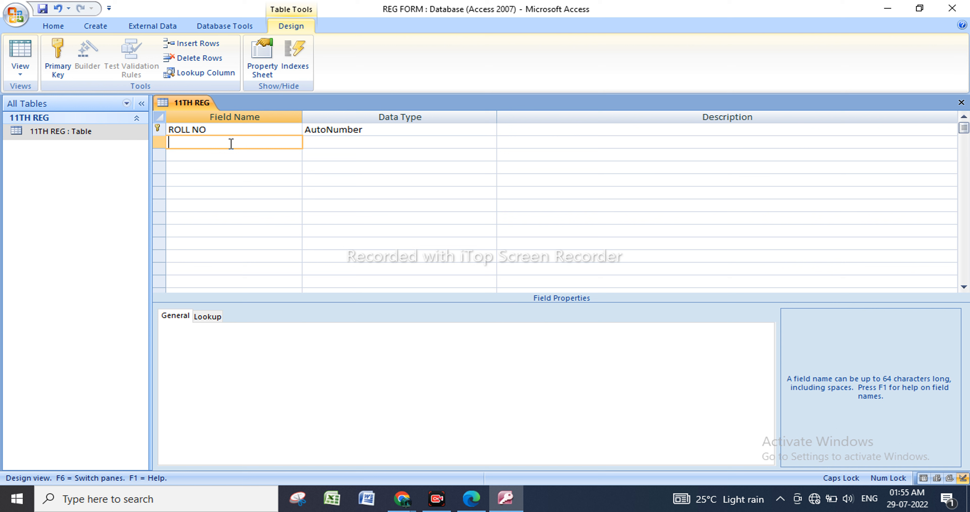
{"action": "type", "text": "STUDENT N"}
{"action": "type", "text": "M"}
{"action": "key", "text": "BackSpace"}
{"action": "type", "text": "AAME"}
{"action": "left_click", "coordinate": [231, 142]}
{"action": "key", "text": "BackSpace"}
{"action": "left_click", "coordinate": [478, 148]}
{"action": "left_click", "coordinate": [489, 143]}
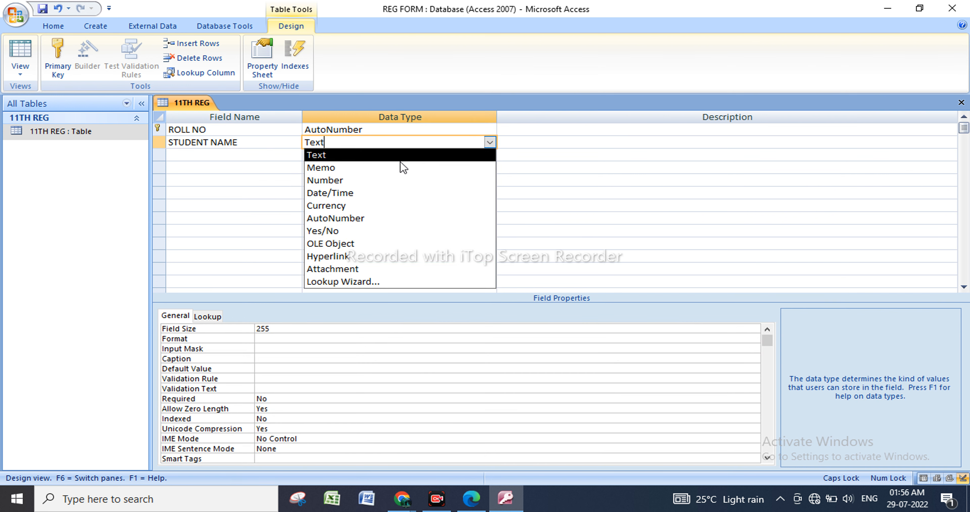
{"action": "left_click", "coordinate": [370, 158]}
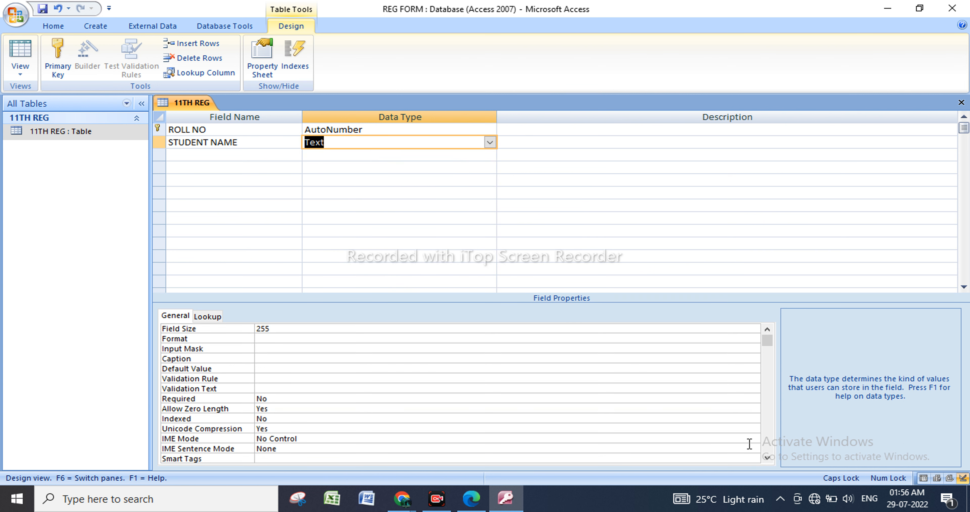
{"action": "left_click", "coordinate": [436, 498]}
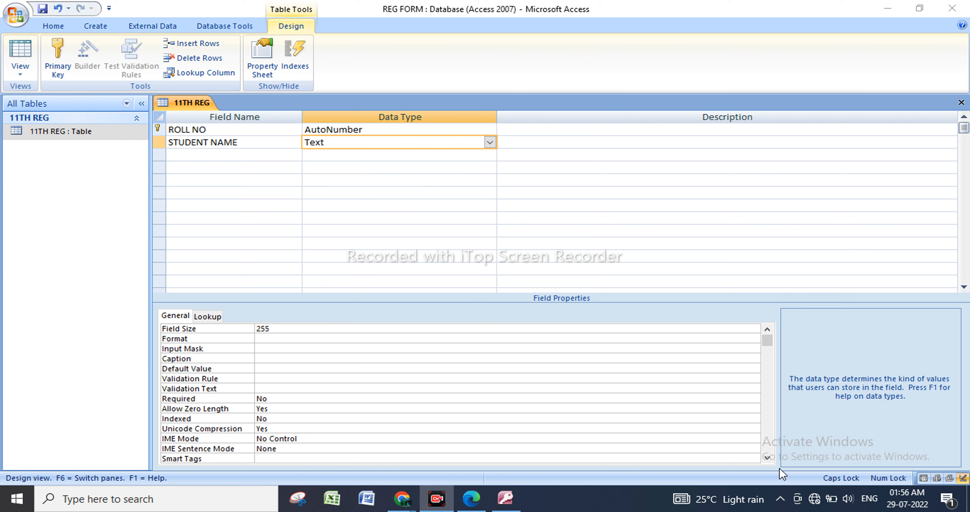
Add a FATHER NAME field with the Text data type below STUDENT NAME.
{"action": "left_click", "coordinate": [228, 156]}
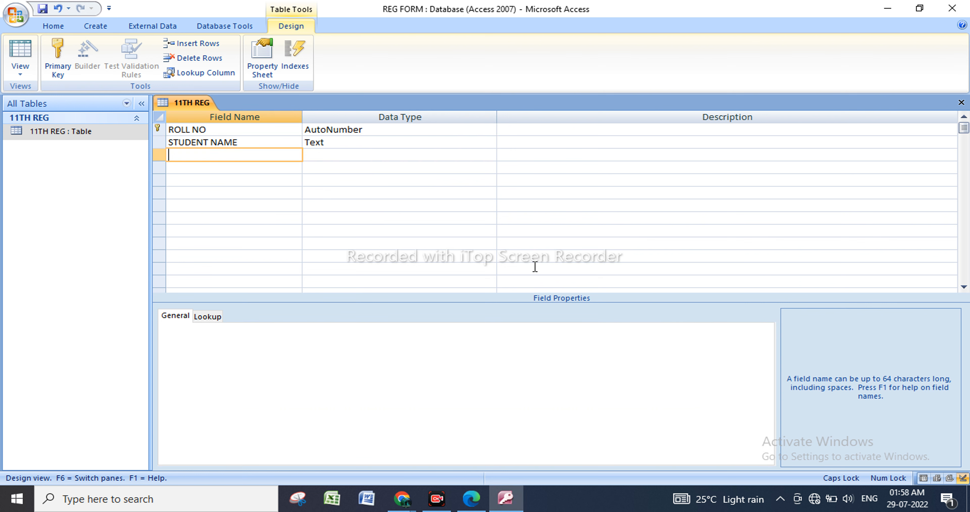
{"action": "type", "text": "FATHER NAME"}
{"action": "left_click", "coordinate": [355, 155]}
{"action": "left_click", "coordinate": [490, 155]}
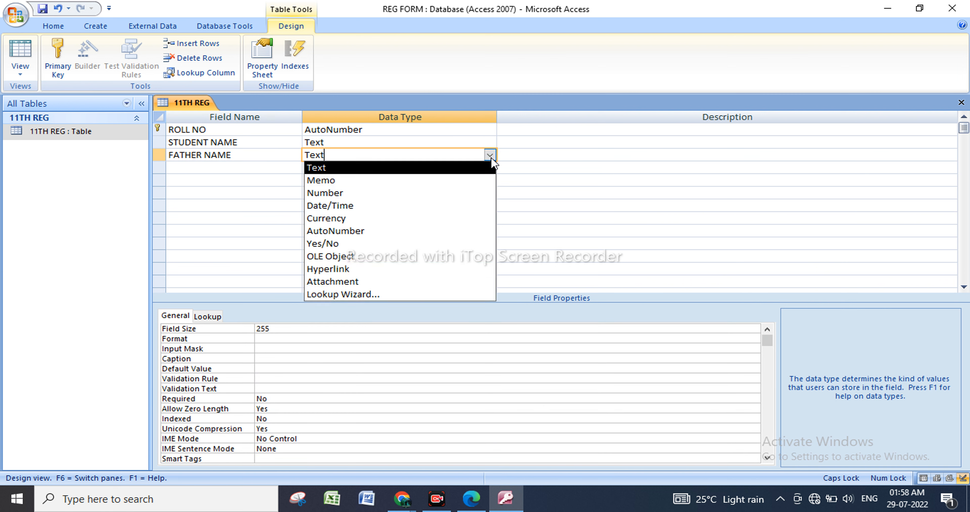
{"action": "left_click", "coordinate": [410, 168]}
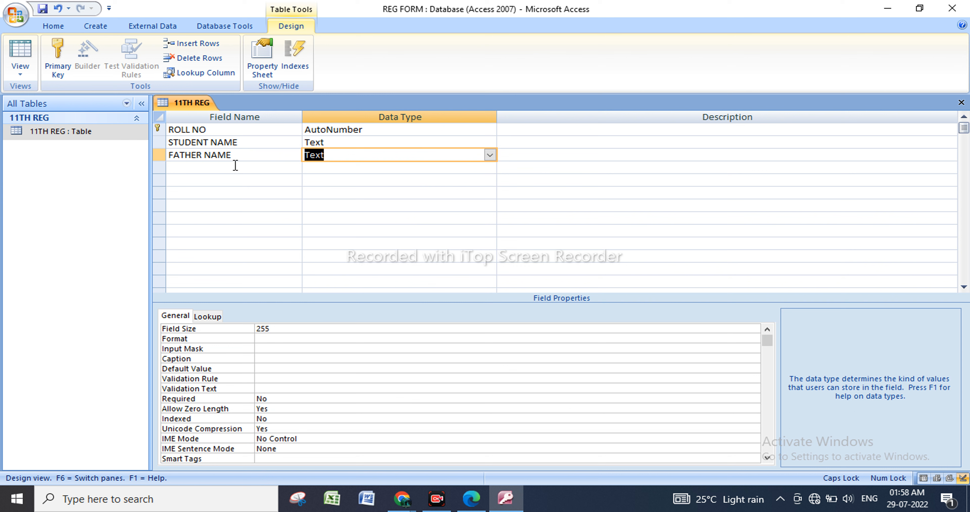
Add an ADDRESS field with the Memo data type below FATHER NAME.
{"action": "left_click", "coordinate": [234, 165]}
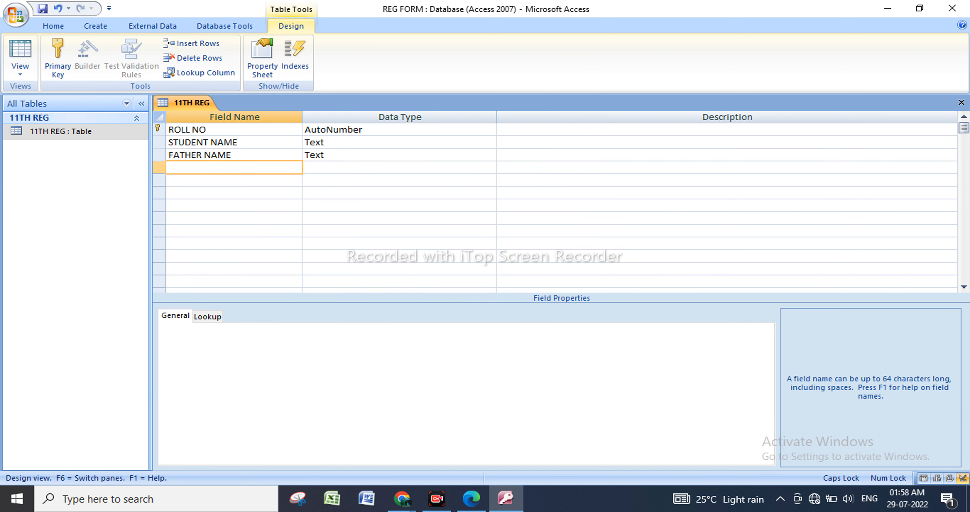
{"action": "type", "text": "ADDRESS"}
{"action": "left_click", "coordinate": [458, 167]}
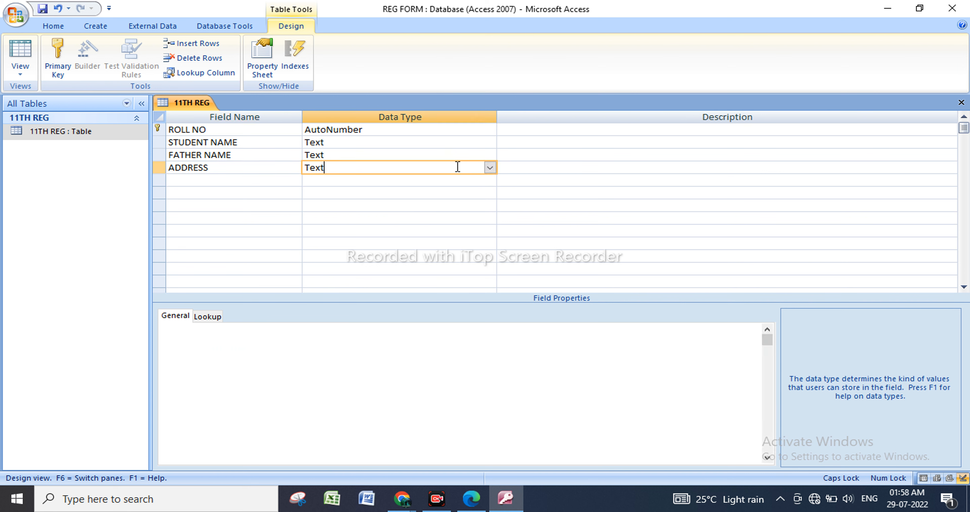
{"action": "left_click", "coordinate": [489, 168]}
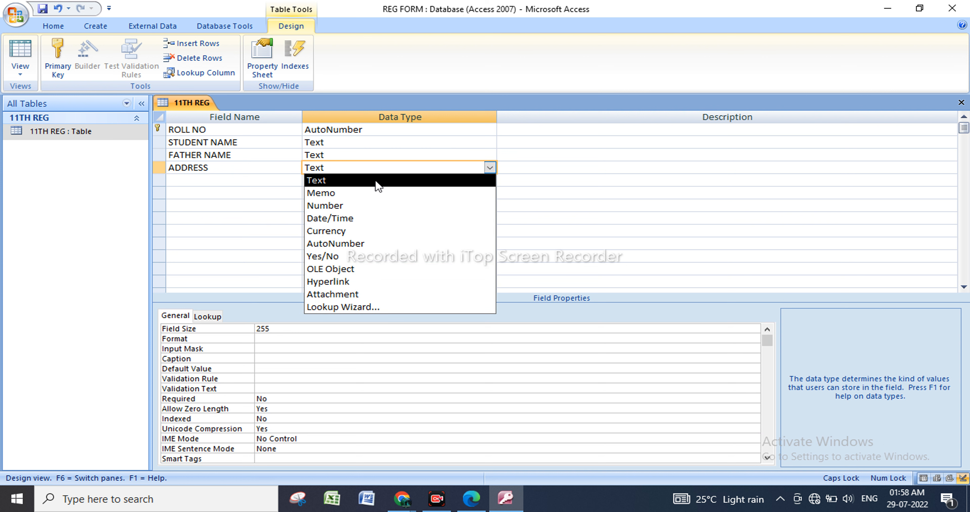
{"action": "left_click", "coordinate": [375, 193]}
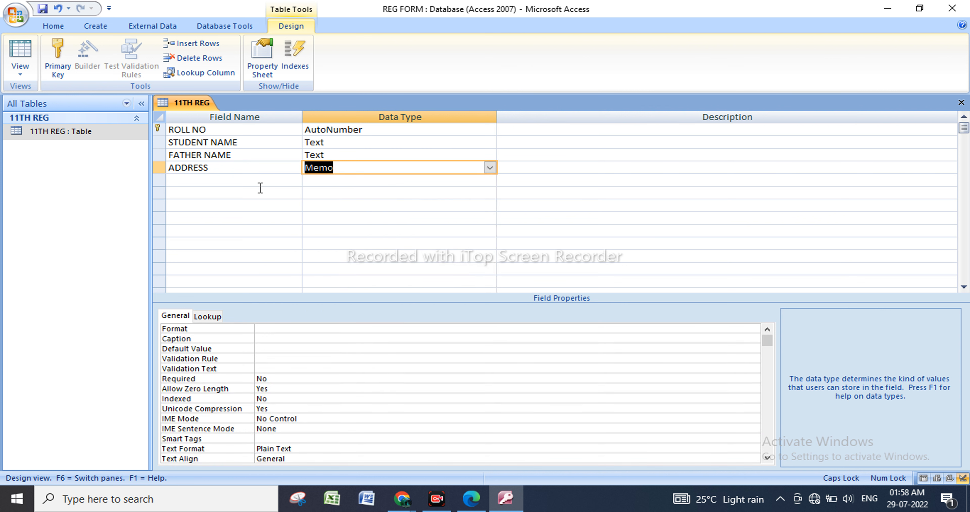
Add a PIN NO field with the Number data type below ADDRESS.
{"action": "left_click", "coordinate": [236, 181]}
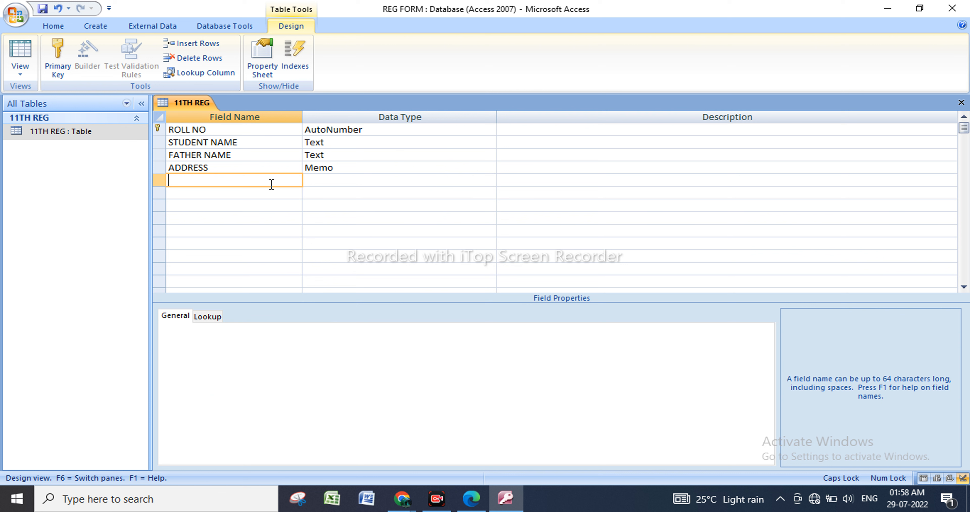
{"action": "type", "text": "PIN NO"}
{"action": "left_click", "coordinate": [367, 180]}
{"action": "left_click", "coordinate": [490, 181]}
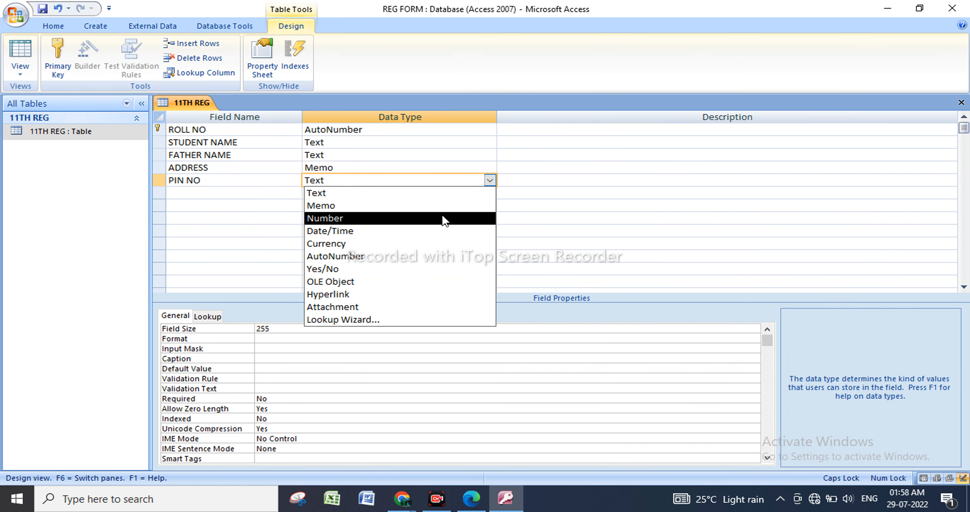
{"action": "left_click", "coordinate": [444, 218]}
Add a DOB field with the Date/Time data type below PIN NO.
{"action": "left_click", "coordinate": [266, 194]}
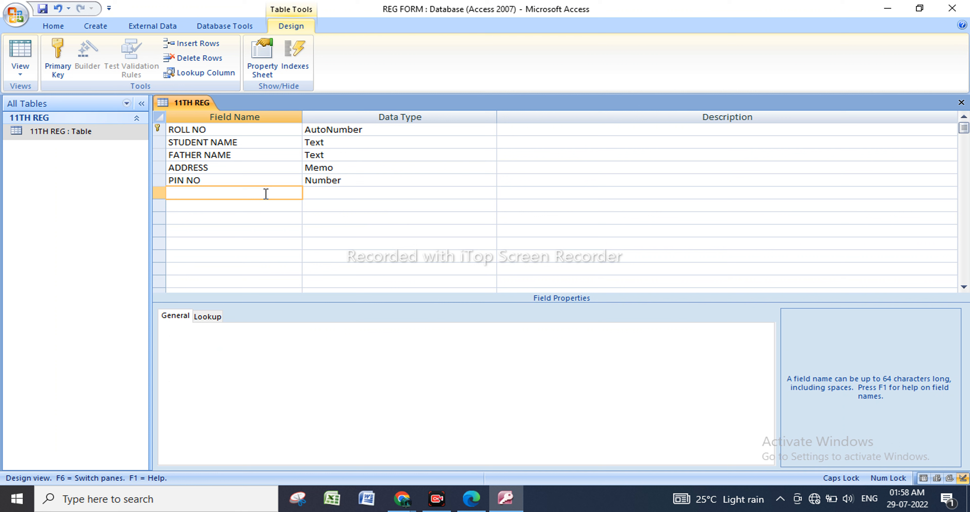
{"action": "type", "text": "DOB"}
{"action": "left_click", "coordinate": [329, 191]}
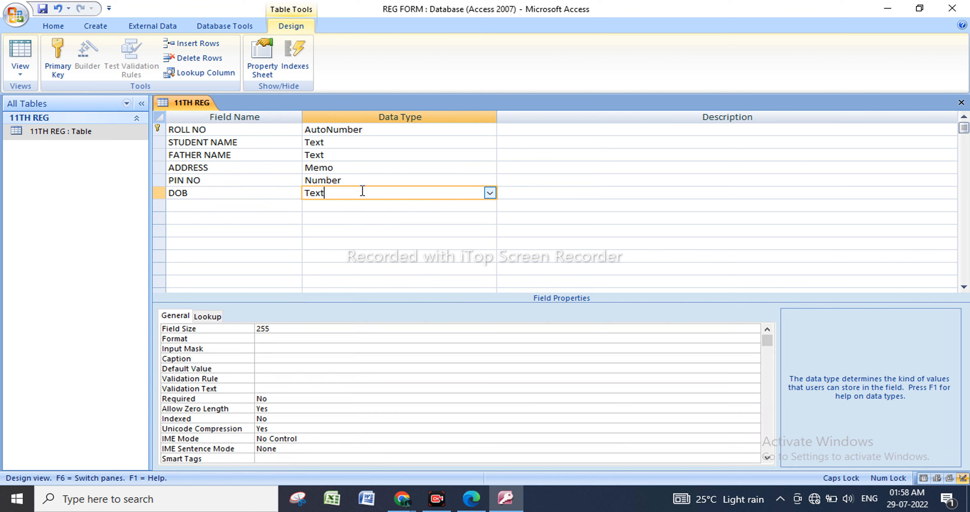
{"action": "left_click", "coordinate": [489, 193]}
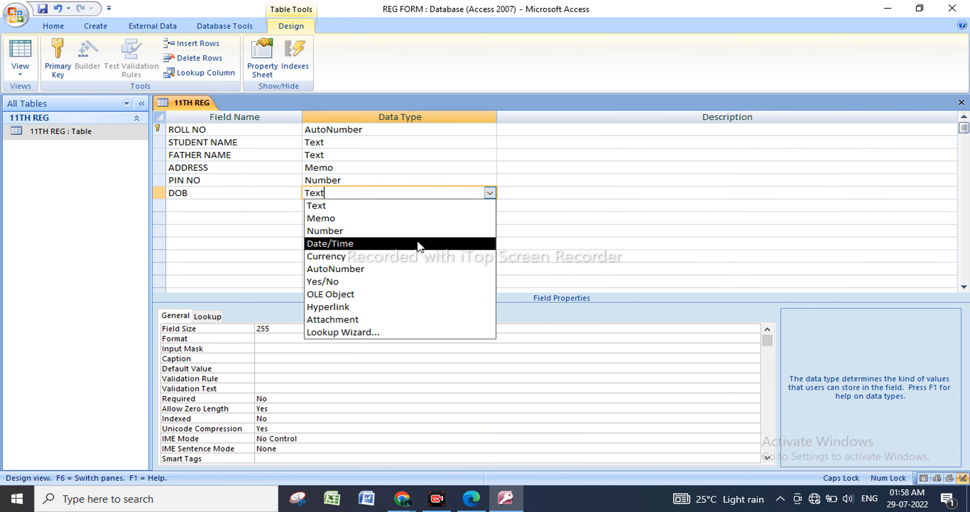
{"action": "left_click", "coordinate": [420, 244]}
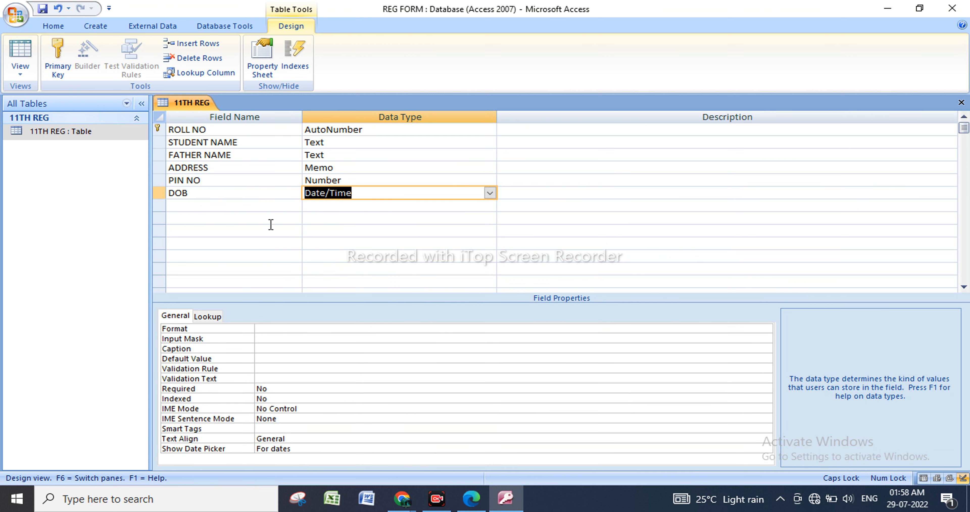
Add a REG DATE field with the Date/Time data type below DOB.
{"action": "left_click", "coordinate": [226, 208]}
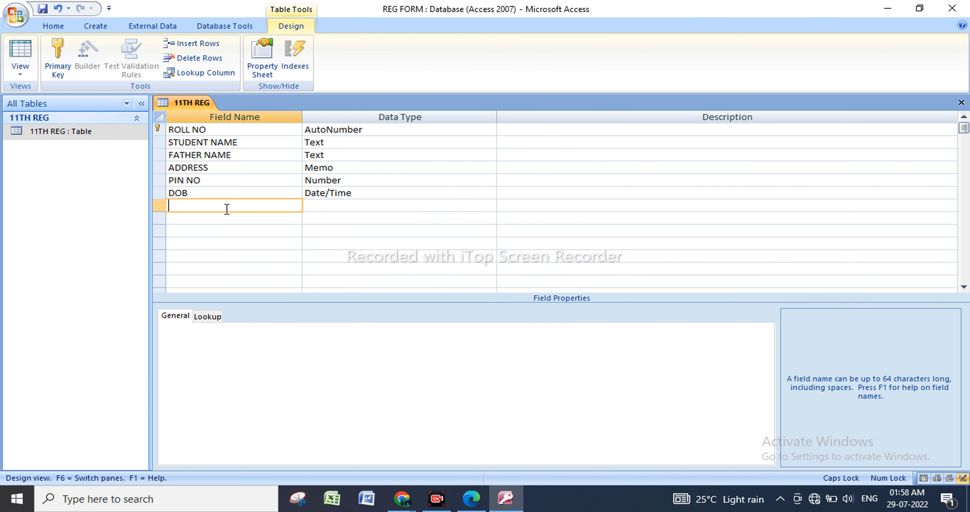
{"action": "type", "text": "RE"}
{"action": "type", "text": "G "}
{"action": "type", "text": "DAYR"}
{"action": "key", "text": "BackSpace"}
{"action": "type", "text": "E"}
{"action": "key", "text": "BackSpace"}
{"action": "key", "text": "BackSpace"}
{"action": "type", "text": "TE"}
{"action": "left_click", "coordinate": [355, 209]}
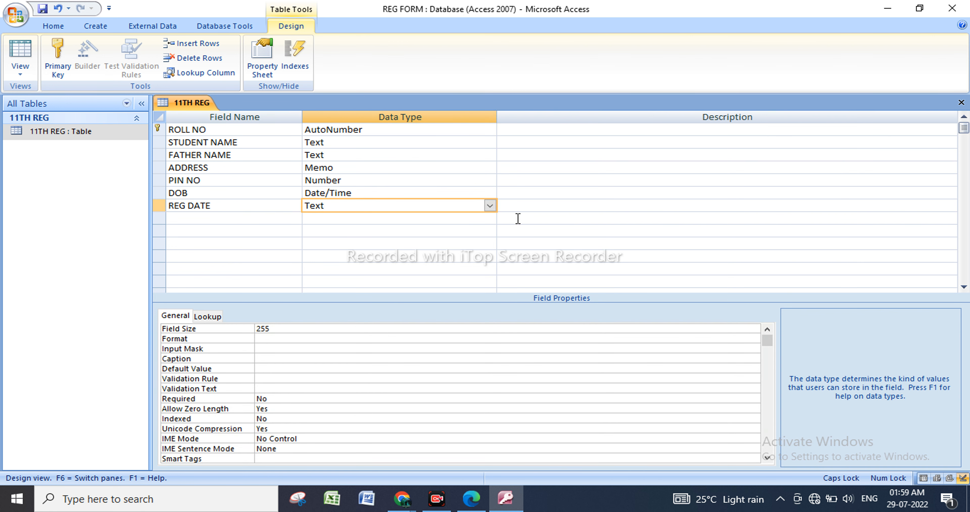
{"action": "left_click", "coordinate": [490, 205]}
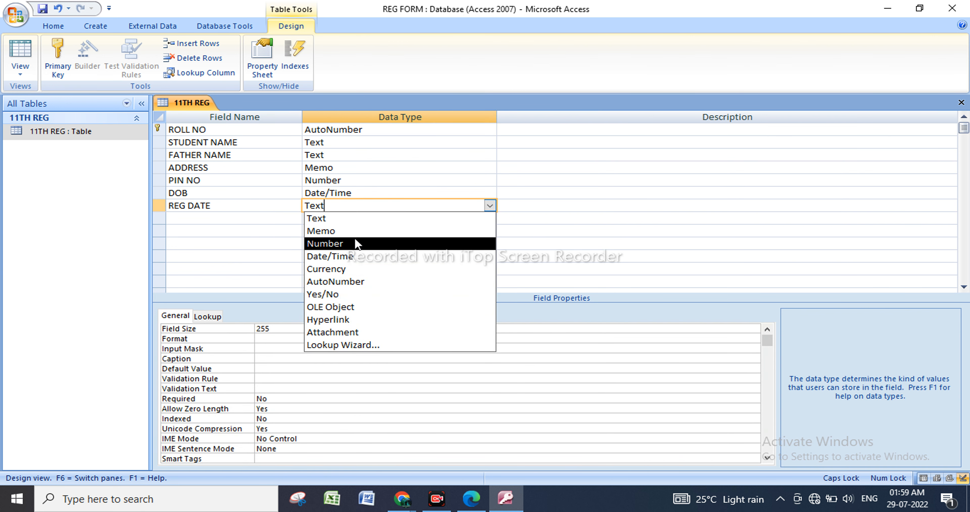
{"action": "left_click", "coordinate": [356, 257]}
Add a REG FEE field with the Currency data type below REG DATE.
{"action": "left_click", "coordinate": [231, 218]}
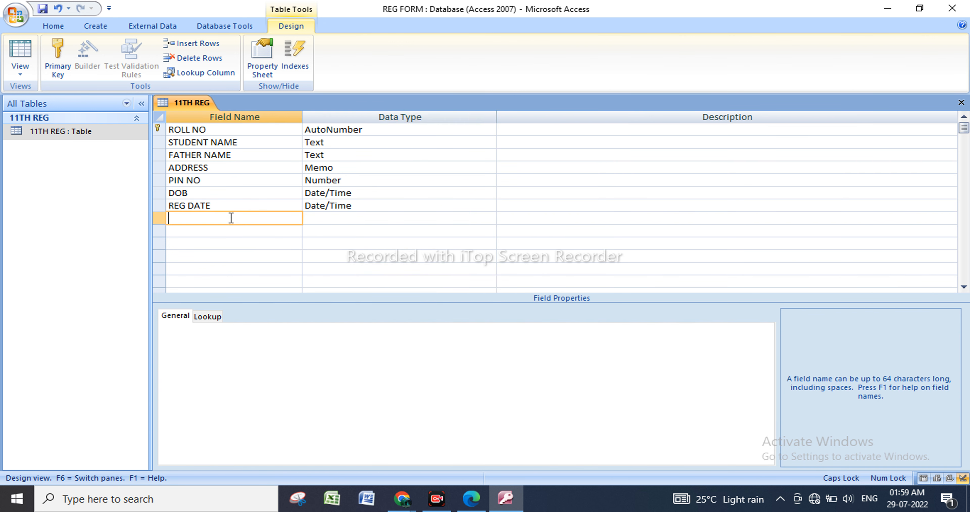
{"action": "type", "text": "FEE"}
{"action": "key", "text": "Left"}
{"action": "type", "text": "REG"}
{"action": "left_click", "coordinate": [369, 219]}
{"action": "left_click", "coordinate": [489, 219]}
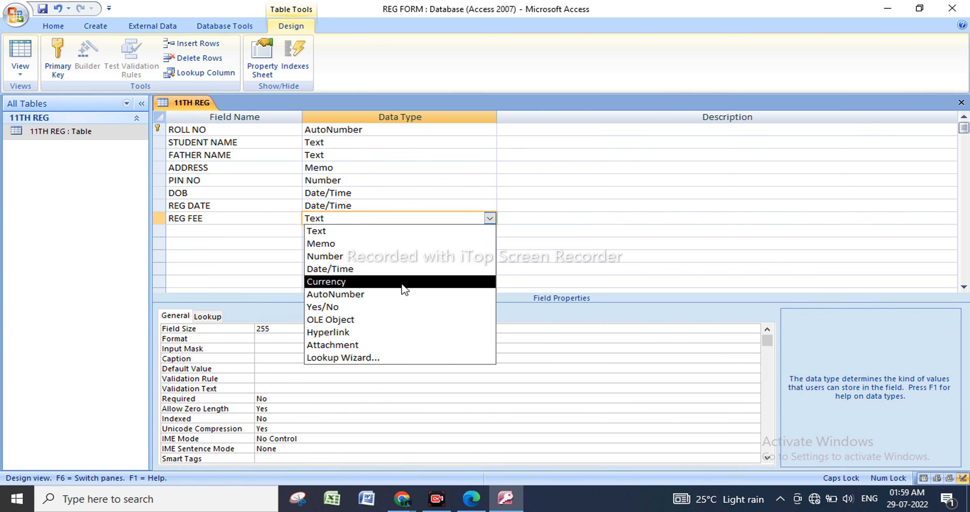
{"action": "left_click", "coordinate": [404, 289]}
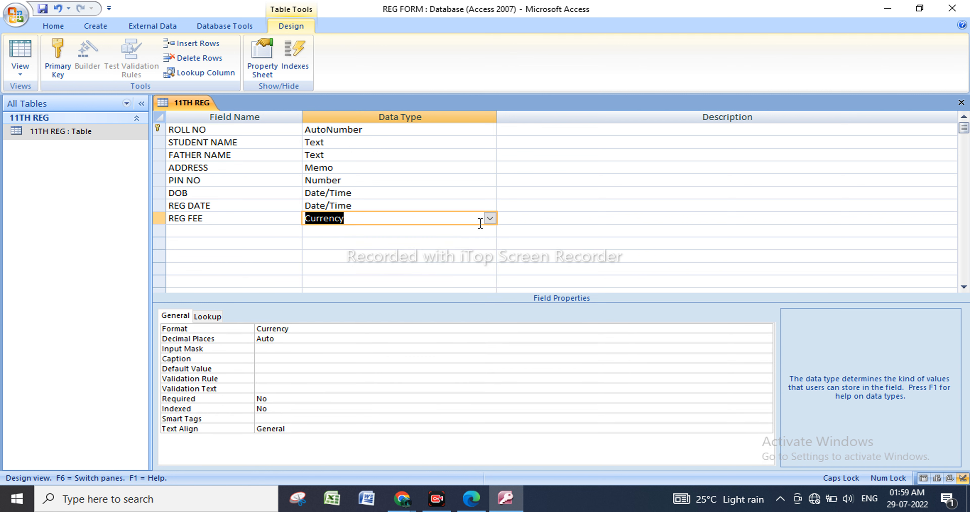
{"action": "left_click", "coordinate": [489, 218]}
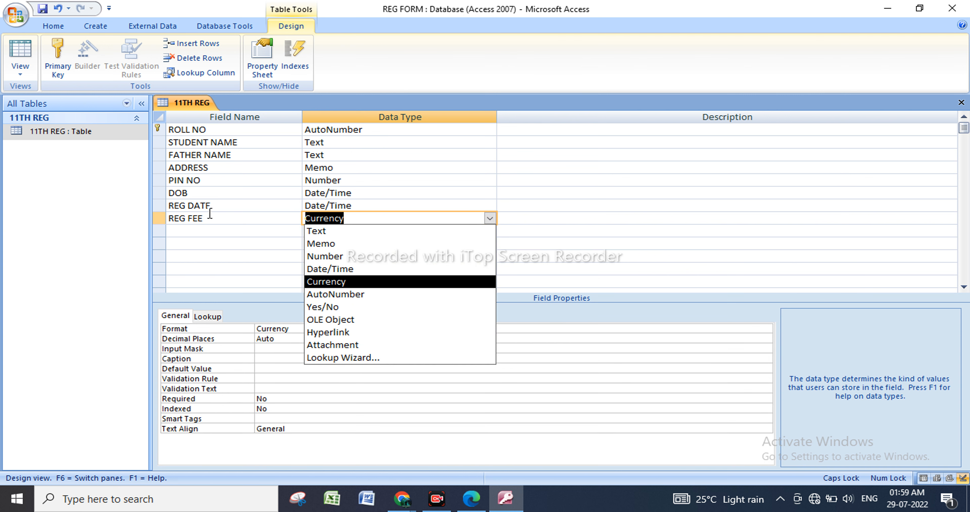
Add a PHONE NO field with the Text data type below REG FEE.
{"action": "left_click", "coordinate": [217, 230]}
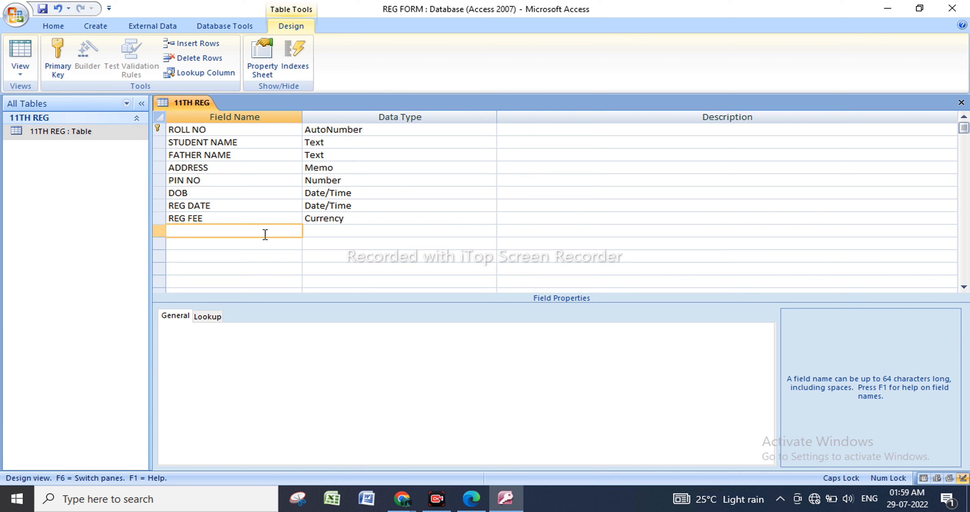
{"action": "type", "text": "PHONE NO"}
{"action": "key", "text": "Tab"}
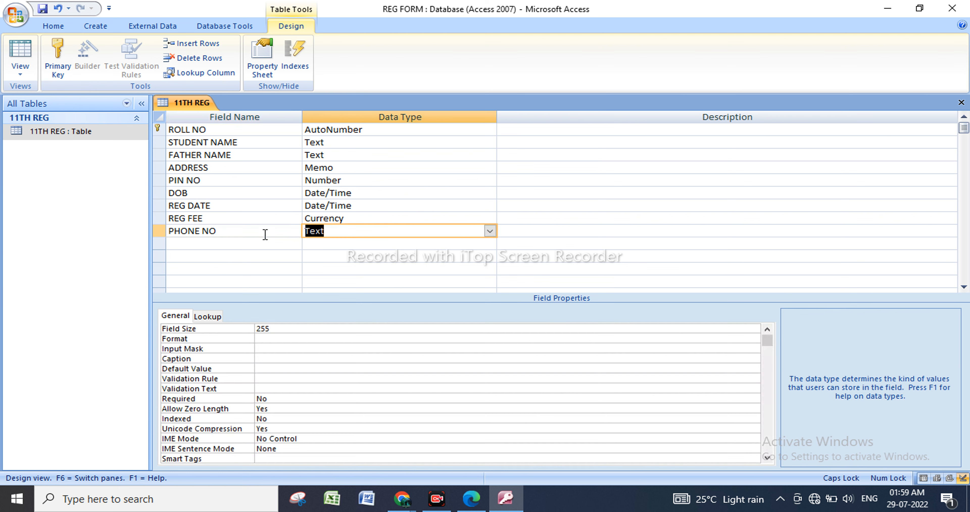
{"action": "left_click", "coordinate": [489, 231]}
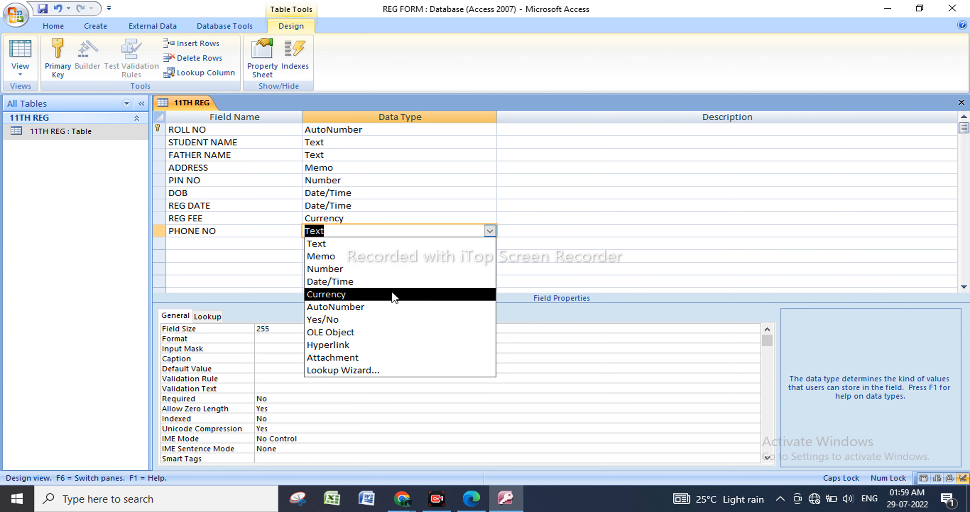
{"action": "left_click", "coordinate": [367, 243]}
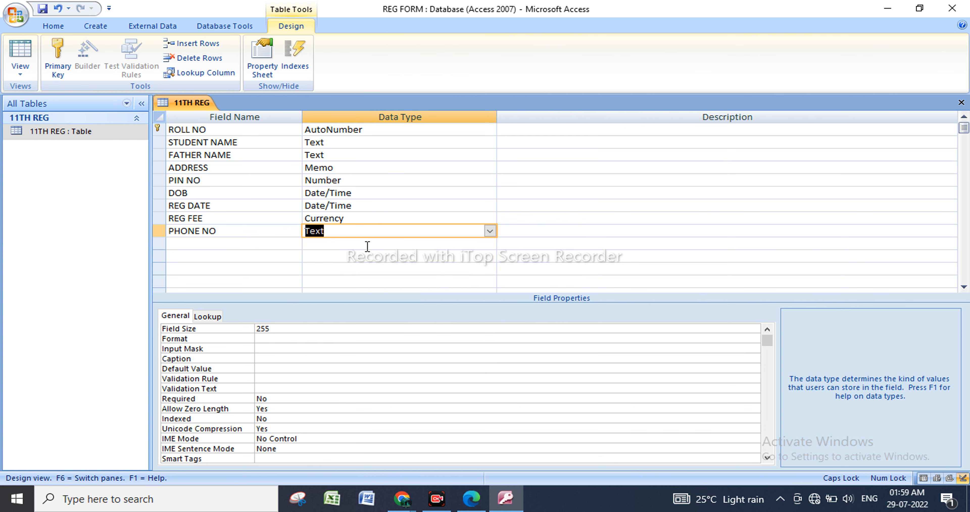
Add a PHOTO field with the Attachment data type below PHONE NO.
{"action": "left_click", "coordinate": [235, 245]}
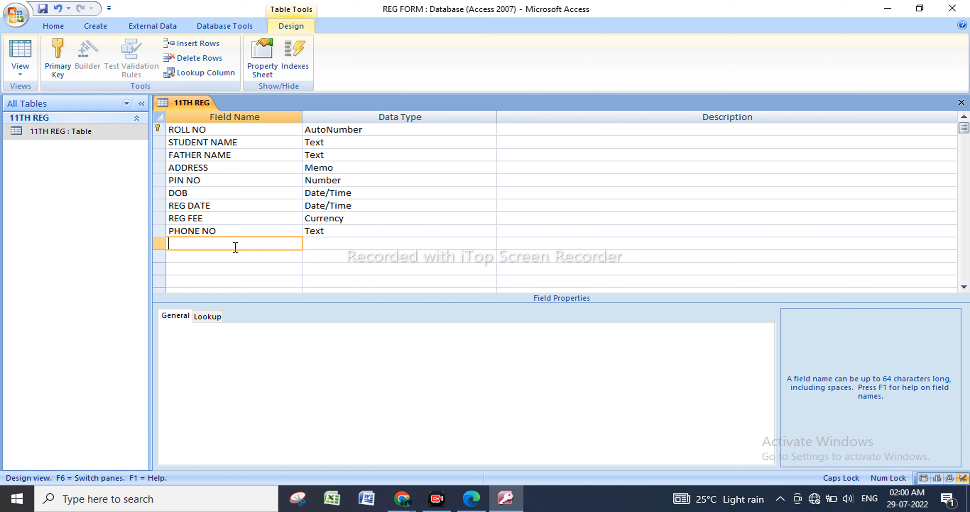
{"action": "type", "text": "PHOTO"}
{"action": "left_click", "coordinate": [352, 243]}
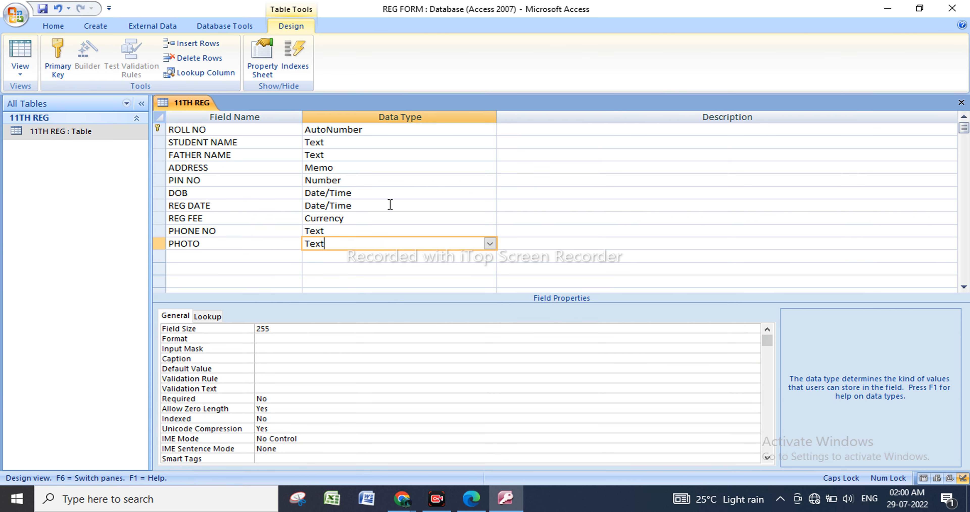
{"action": "left_click", "coordinate": [489, 244]}
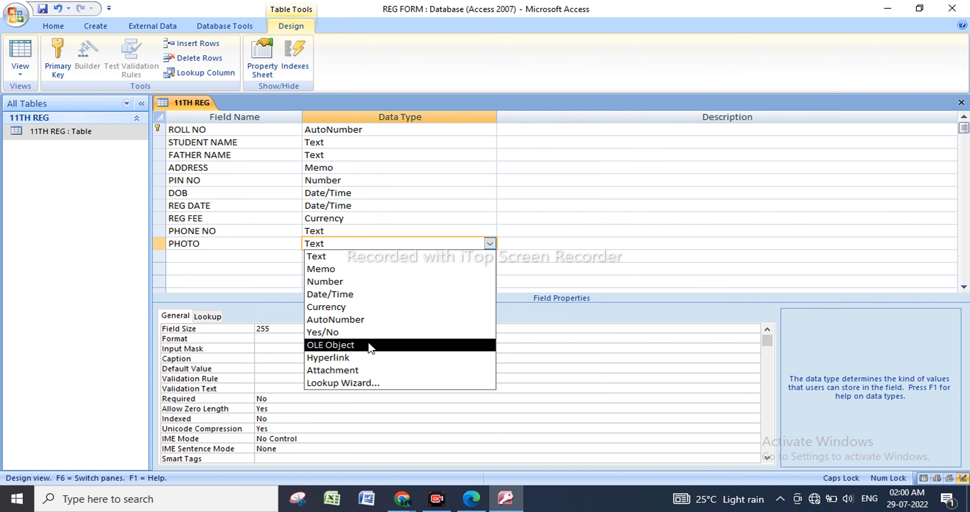
{"action": "left_click", "coordinate": [372, 371]}
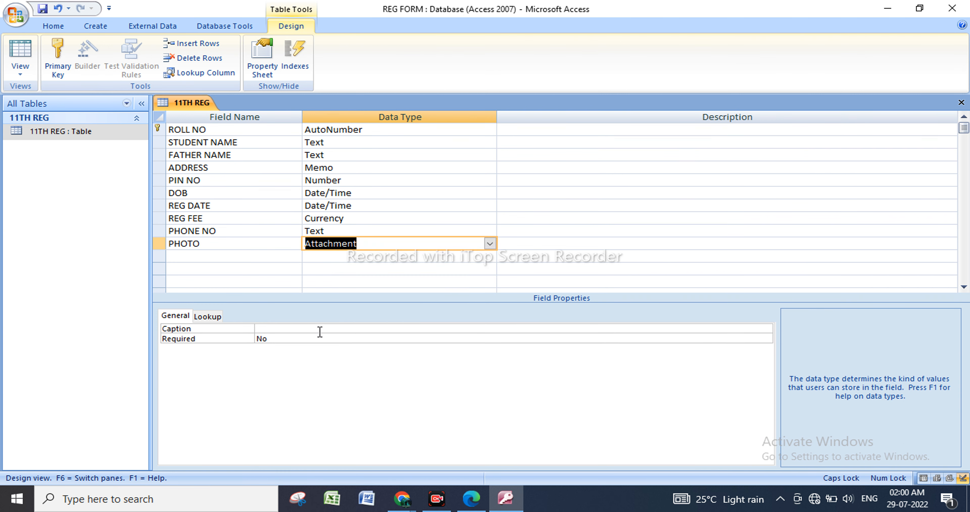
Add a SING field with the OLE Object data type below PHOTO.
{"action": "left_click", "coordinate": [218, 256]}
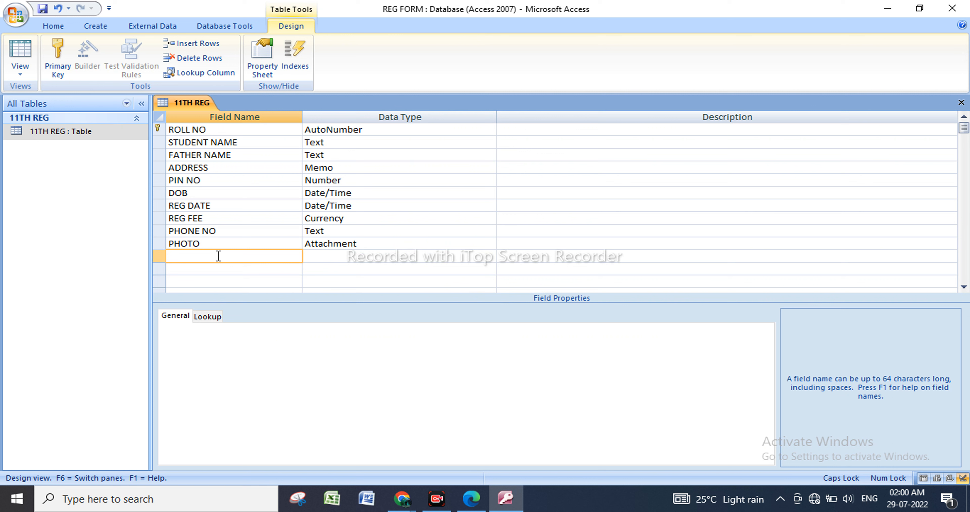
{"action": "type", "text": "SING"}
{"action": "left_click", "coordinate": [388, 256]}
{"action": "left_click", "coordinate": [488, 256]}
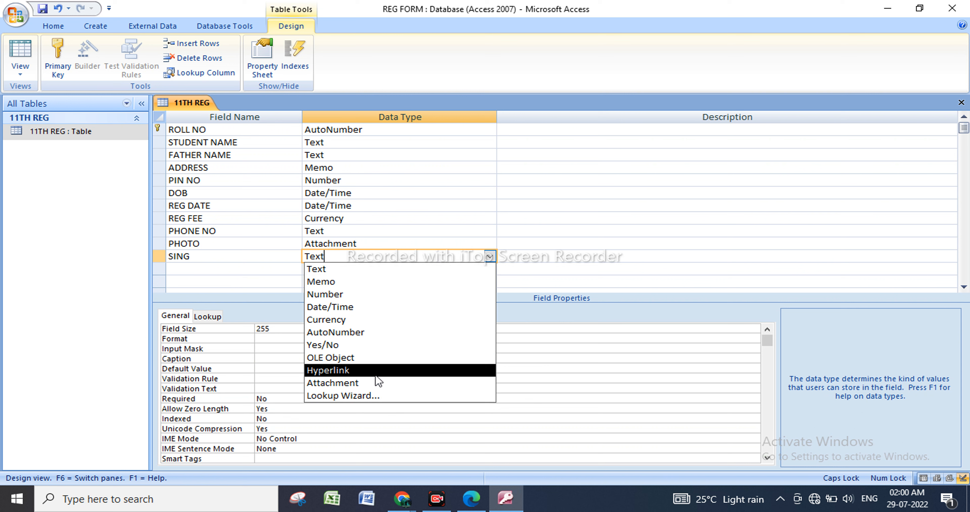
{"action": "left_click", "coordinate": [357, 360]}
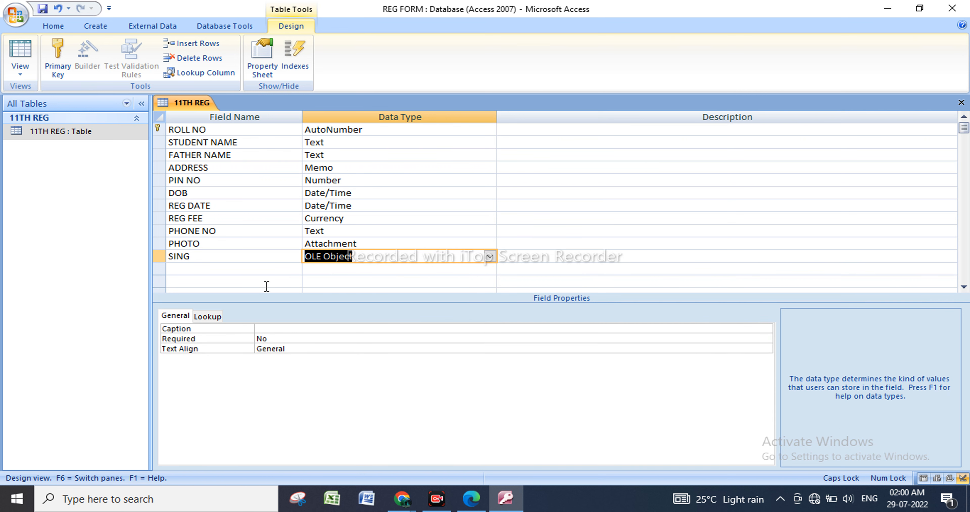
Add an E MAIL field with the Hyperlink data type below SING.
{"action": "left_click", "coordinate": [249, 267]}
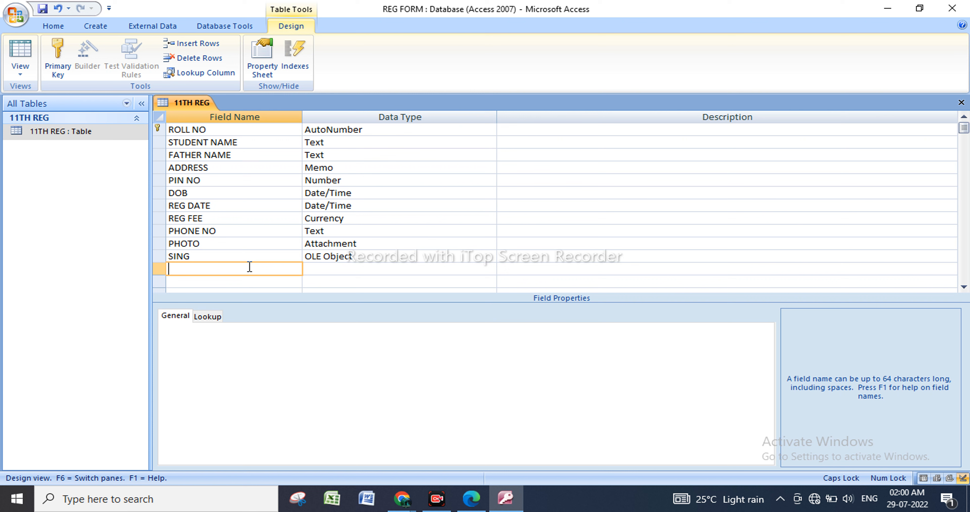
{"action": "type", "text": "E MAIL"}
{"action": "left_click", "coordinate": [403, 268]}
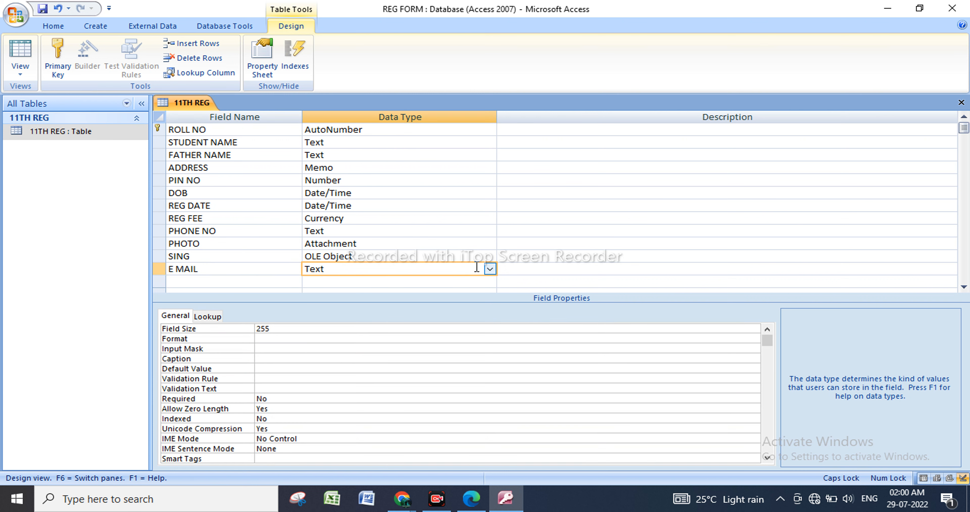
{"action": "left_click", "coordinate": [489, 269]}
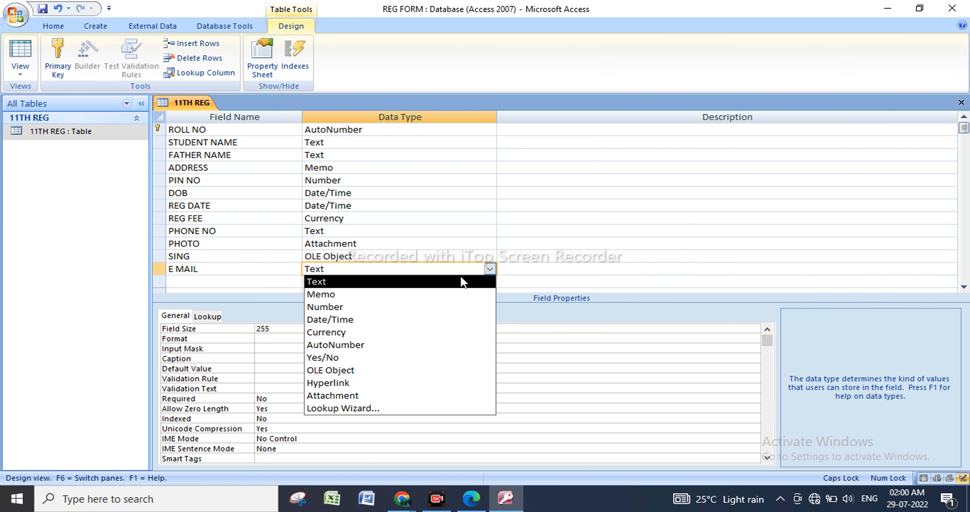
{"action": "left_click", "coordinate": [372, 382]}
Add a CAST field below E MAIL and start the Lookup Wizard for its data type.
{"action": "left_click", "coordinate": [235, 282]}
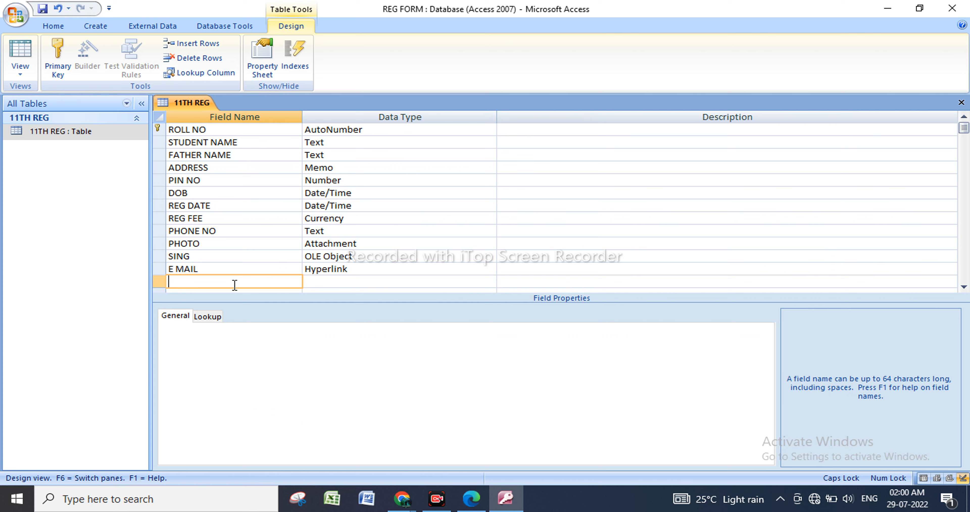
{"action": "type", "text": "CAST"}
{"action": "left_click", "coordinate": [368, 281]}
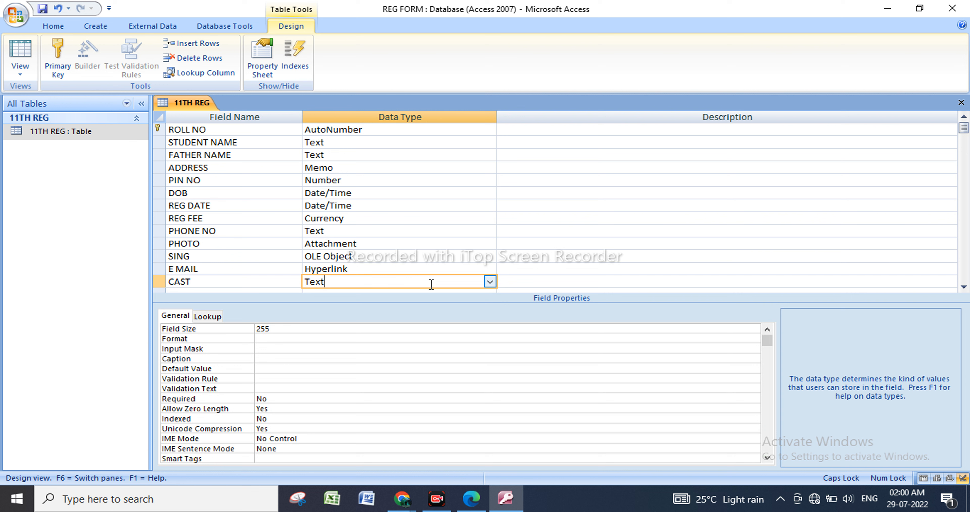
{"action": "left_click", "coordinate": [490, 281]}
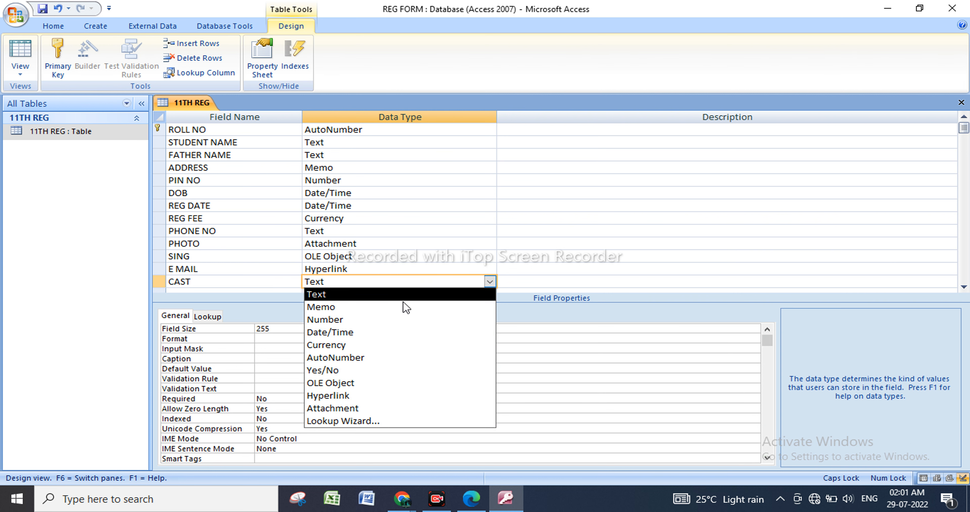
{"action": "left_click", "coordinate": [351, 421]}
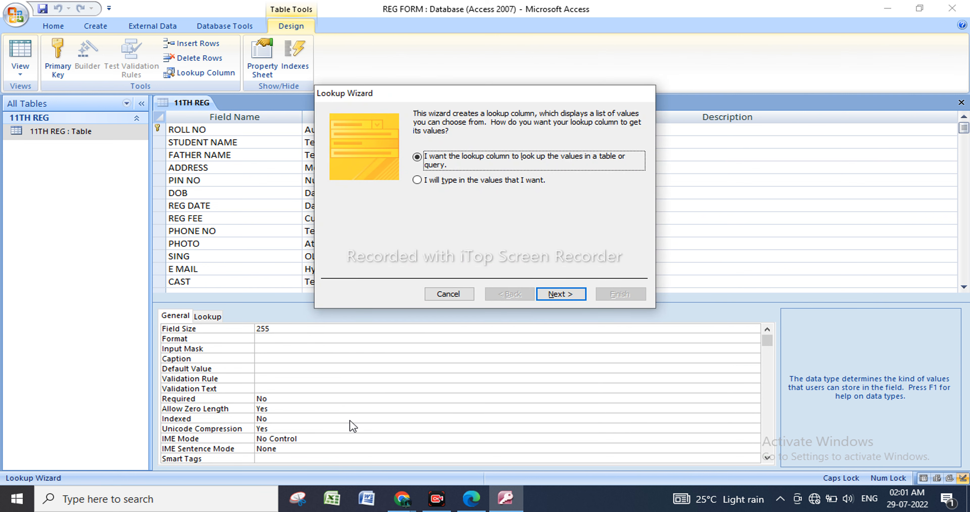
Choose to supply typed-in values for the CAST lookup column and proceed to its value list.
{"action": "left_click_drag", "start_coordinate": [500, 94], "coordinate": [410, 116]}
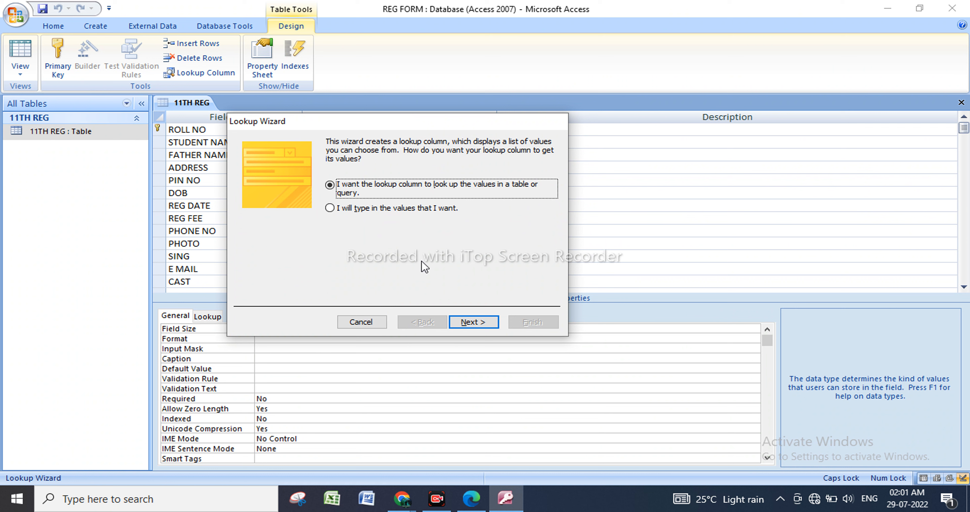
{"action": "left_click", "coordinate": [330, 208]}
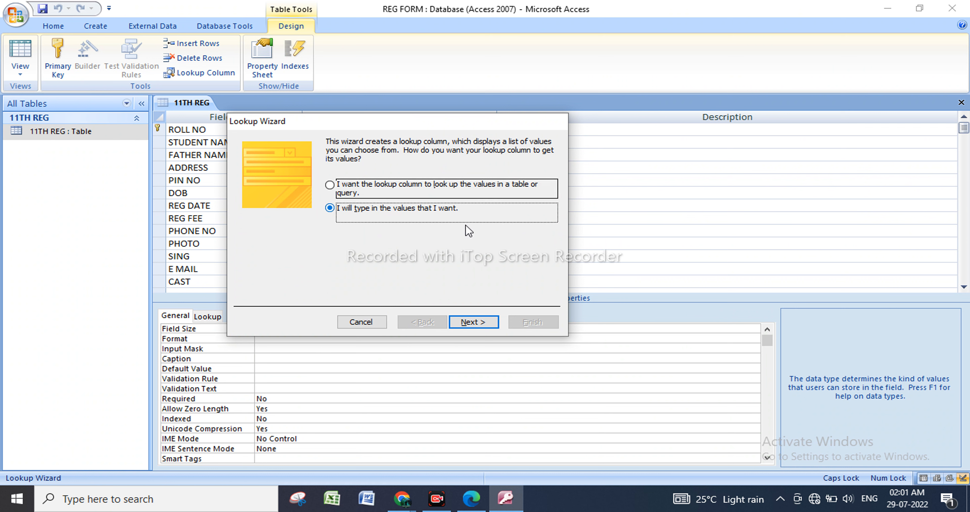
{"action": "left_click", "coordinate": [474, 322]}
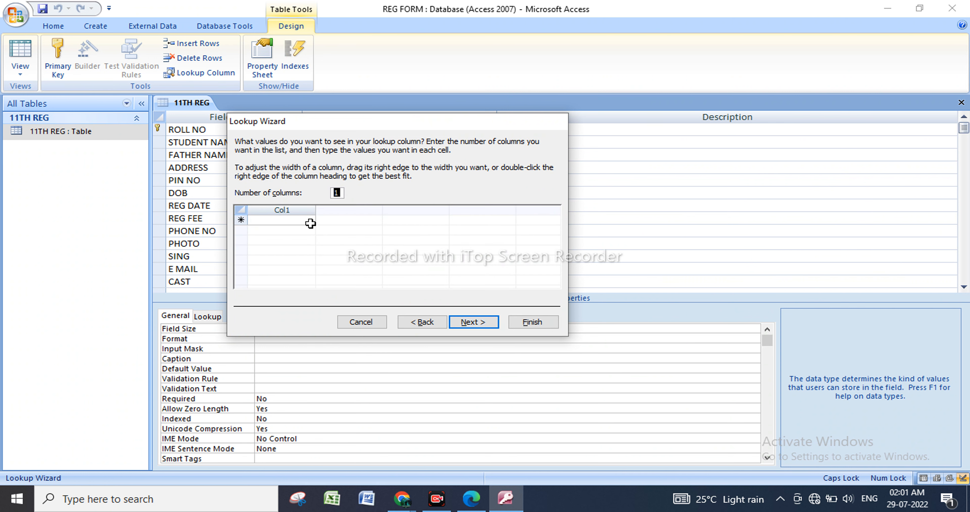
Fill the single CAST lookup column with the values GEN, OBC, ST, SC and MIN.
{"action": "left_click", "coordinate": [340, 194]}
{"action": "left_click", "coordinate": [291, 219]}
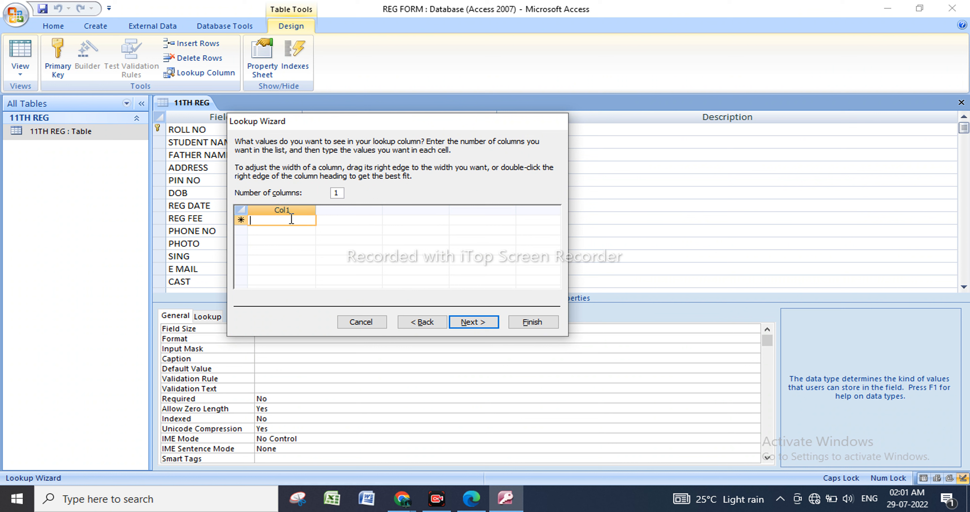
{"action": "type", "text": "GEN"}
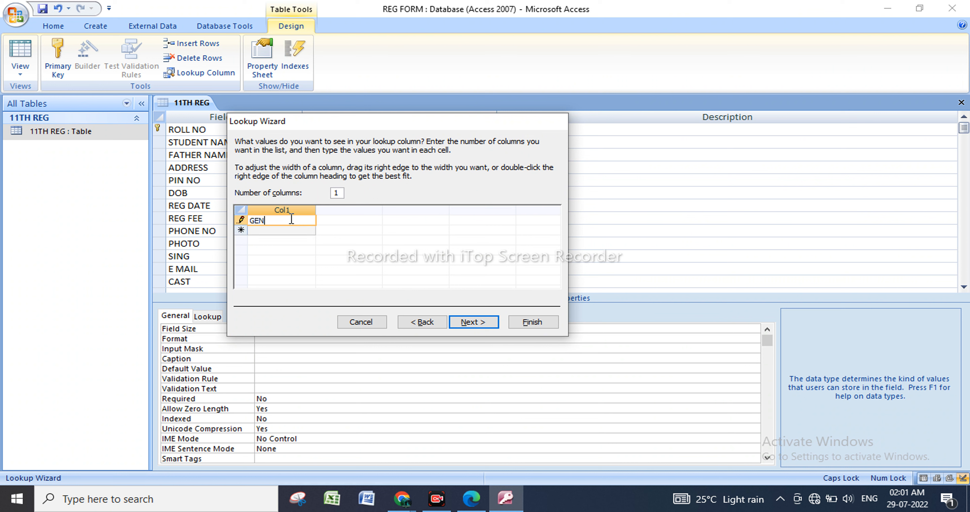
{"action": "key", "text": "Return"}
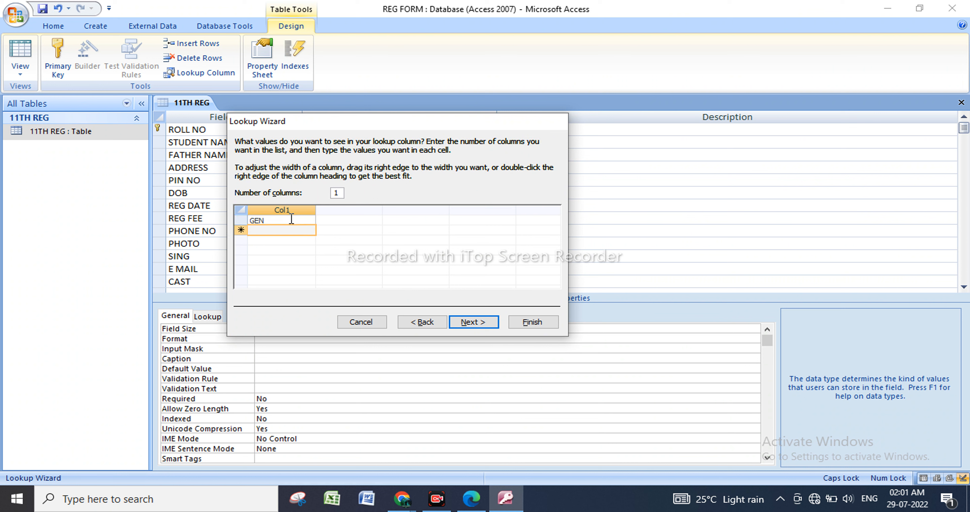
{"action": "type", "text": "OBC"}
{"action": "key", "text": "Return"}
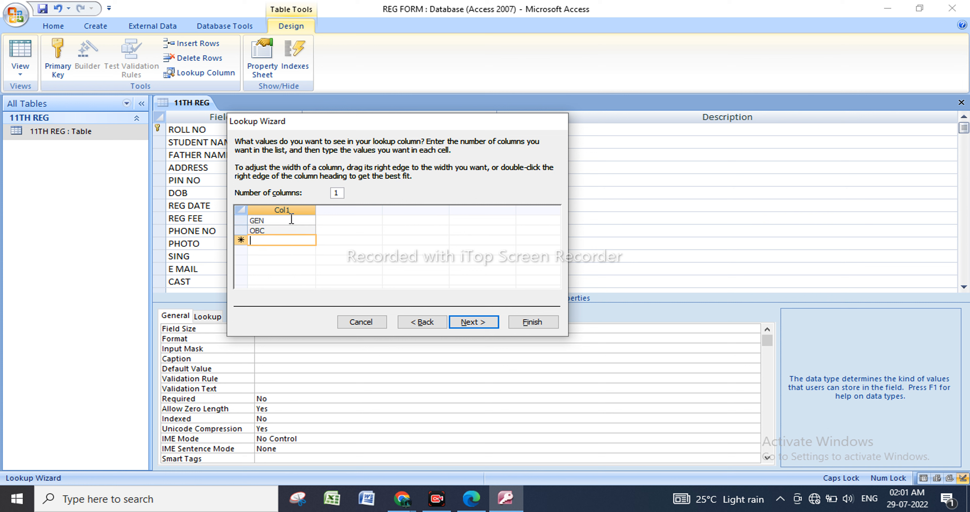
{"action": "type", "text": "ST"}
{"action": "key", "text": "Return"}
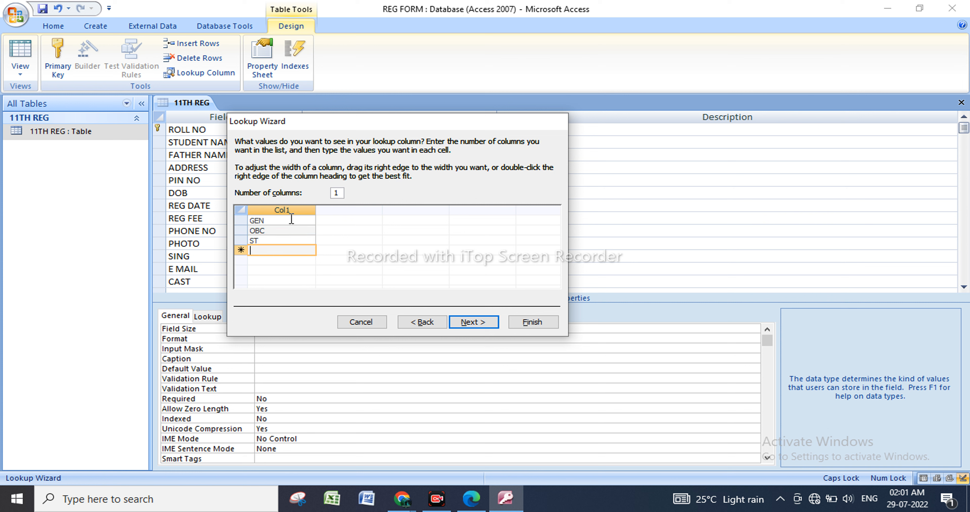
{"action": "type", "text": "SC"}
{"action": "left_click", "coordinate": [282, 261]}
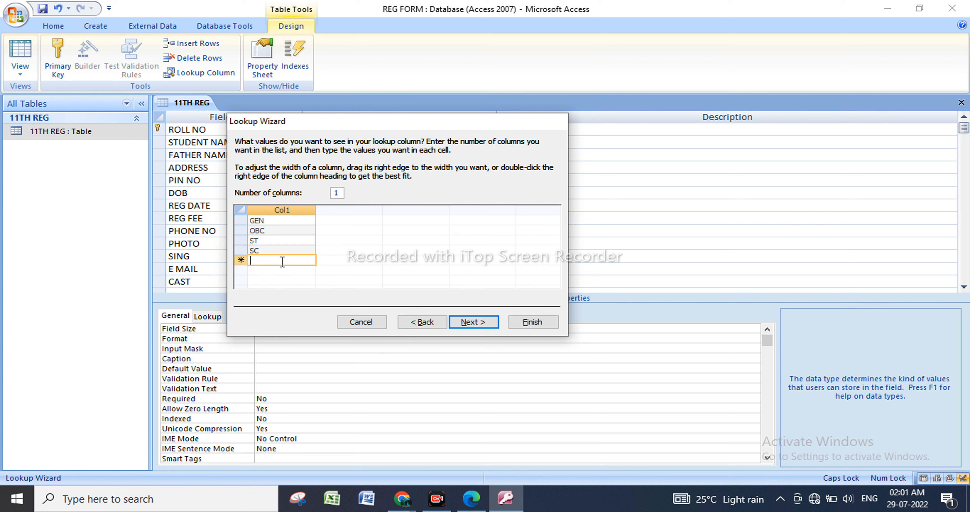
{"action": "type", "text": "MIN"}
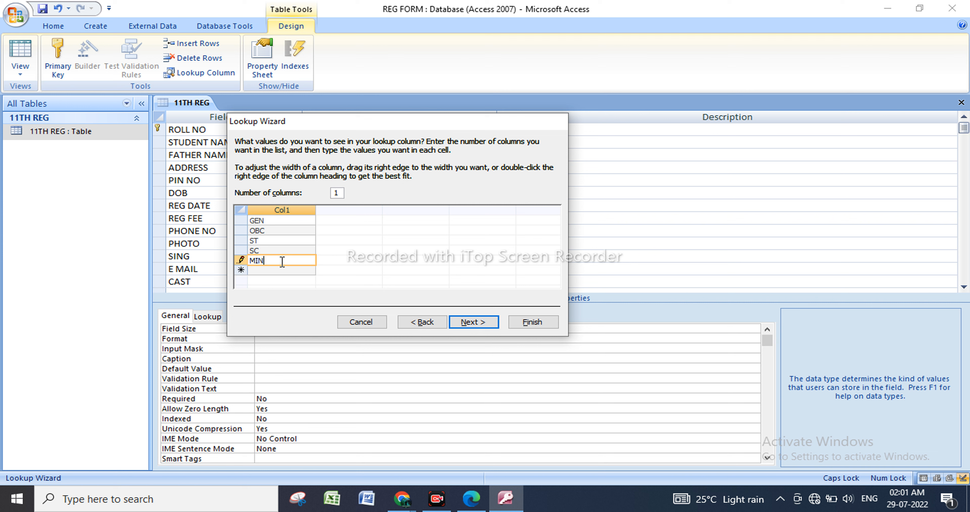
Keep CAST as the lookup column's label and finish the wizard.
{"action": "left_click", "coordinate": [483, 321]}
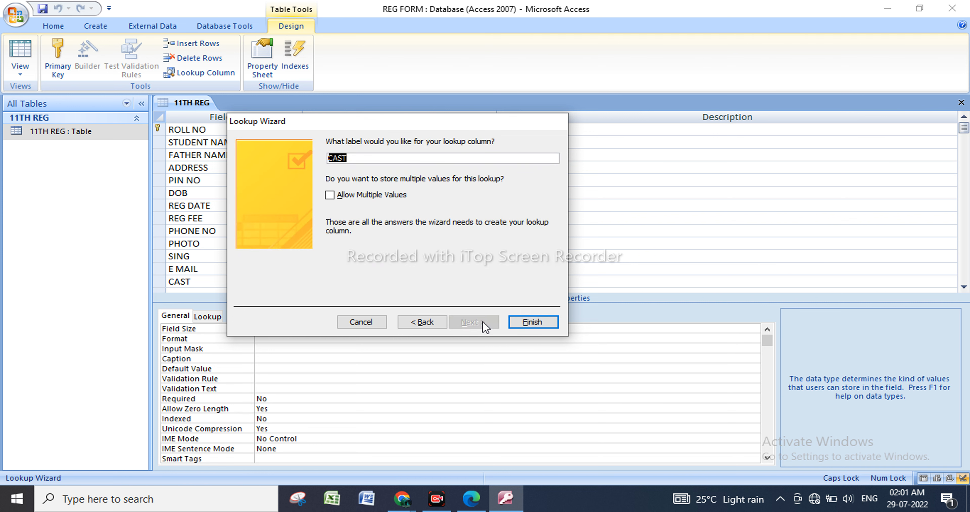
{"action": "left_click", "coordinate": [383, 157]}
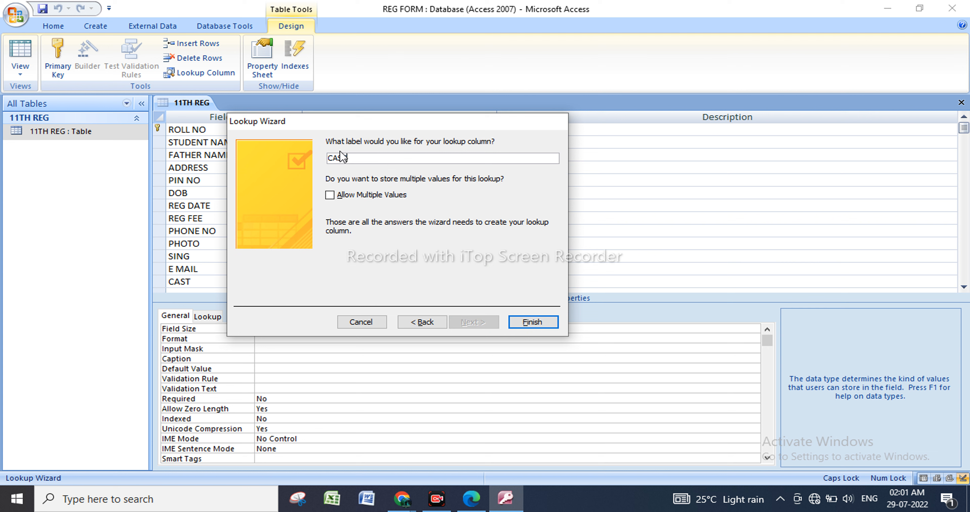
{"action": "left_click", "coordinate": [532, 322]}
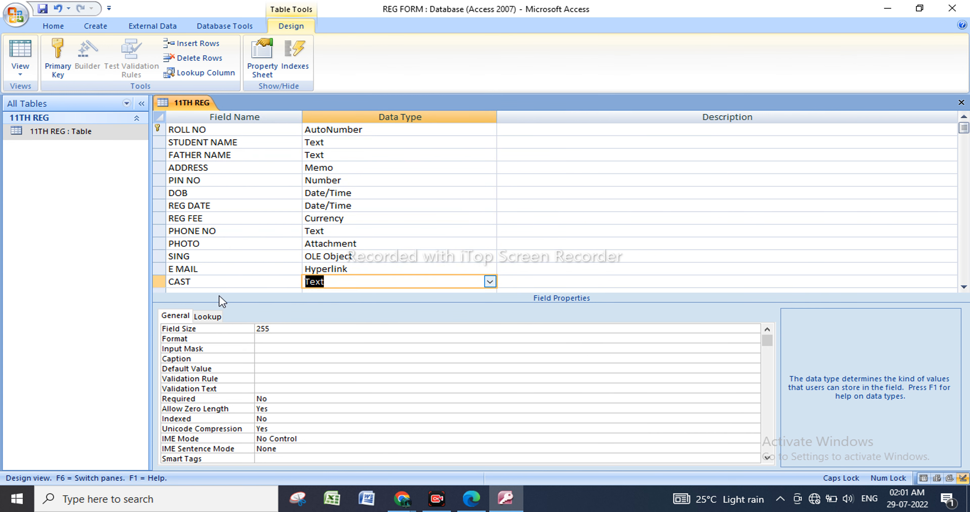
Add a COURSE field below CAST and start the Lookup Wizard for its data type.
{"action": "scroll", "coordinate": [227, 291], "scroll_direction": "down", "scroll_amount": 1}
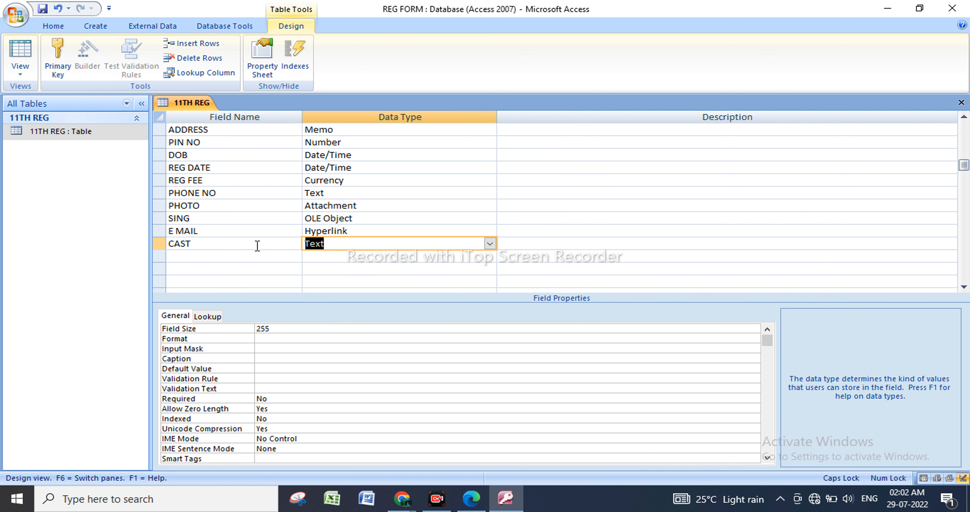
{"action": "left_click", "coordinate": [239, 255]}
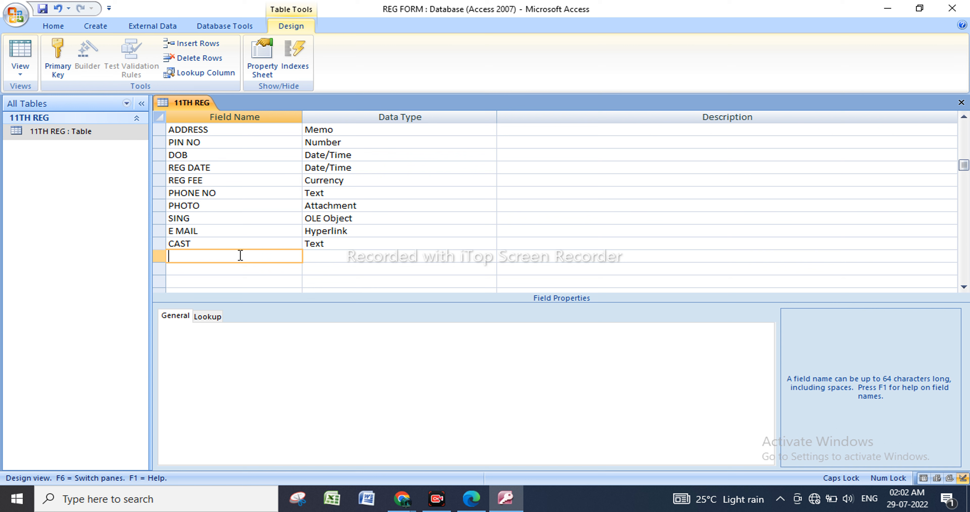
{"action": "type", "text": "COURSE"}
{"action": "left_click", "coordinate": [354, 260]}
{"action": "left_click", "coordinate": [490, 257]}
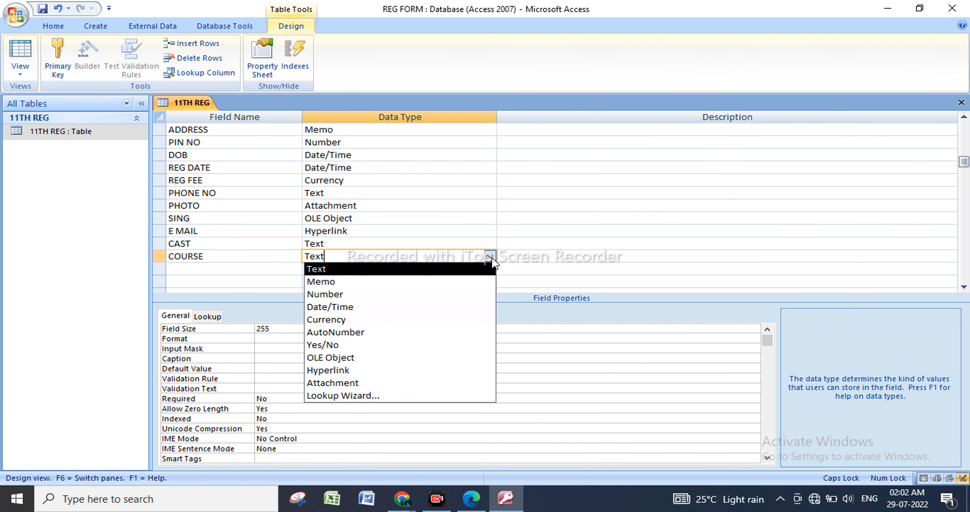
{"action": "left_click", "coordinate": [391, 395]}
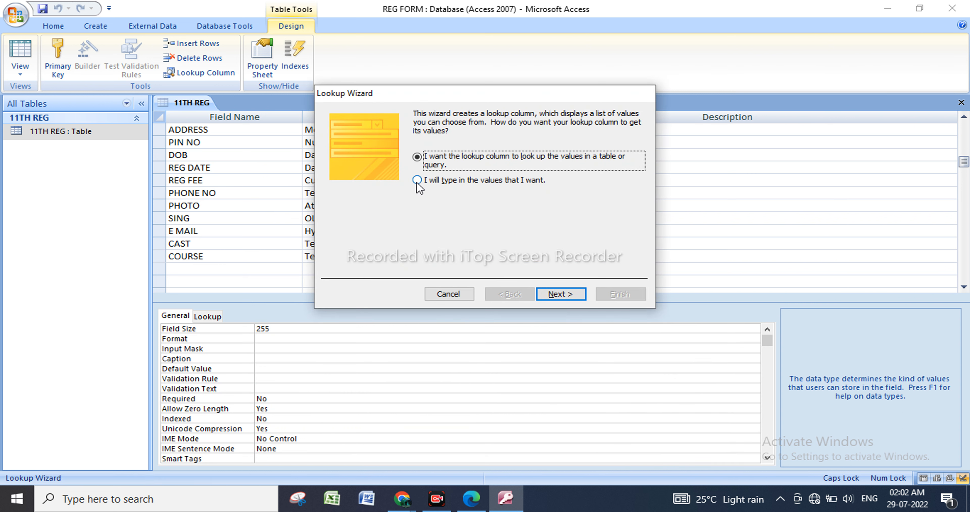
Choose typed-in values for the COURSE lookup and set the number of columns to 2.
{"action": "left_click", "coordinate": [417, 182]}
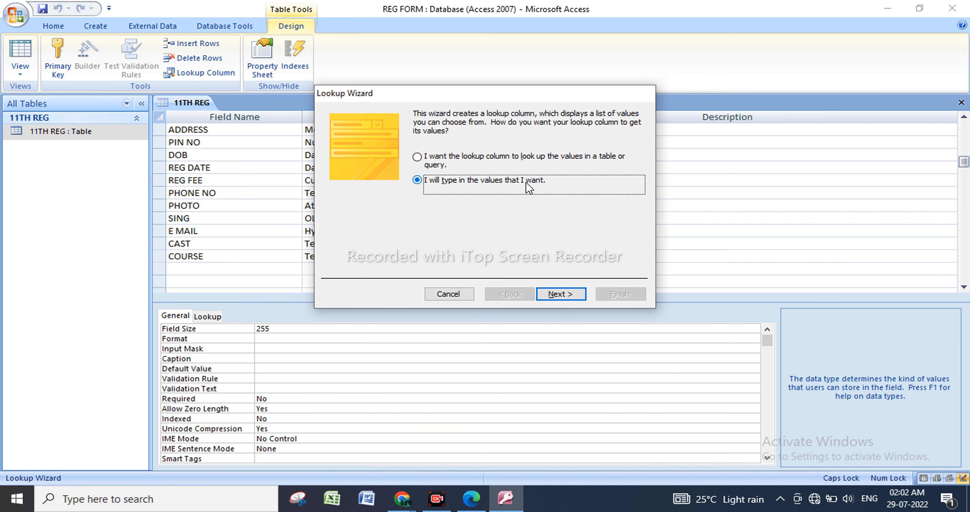
{"action": "left_click", "coordinate": [557, 293]}
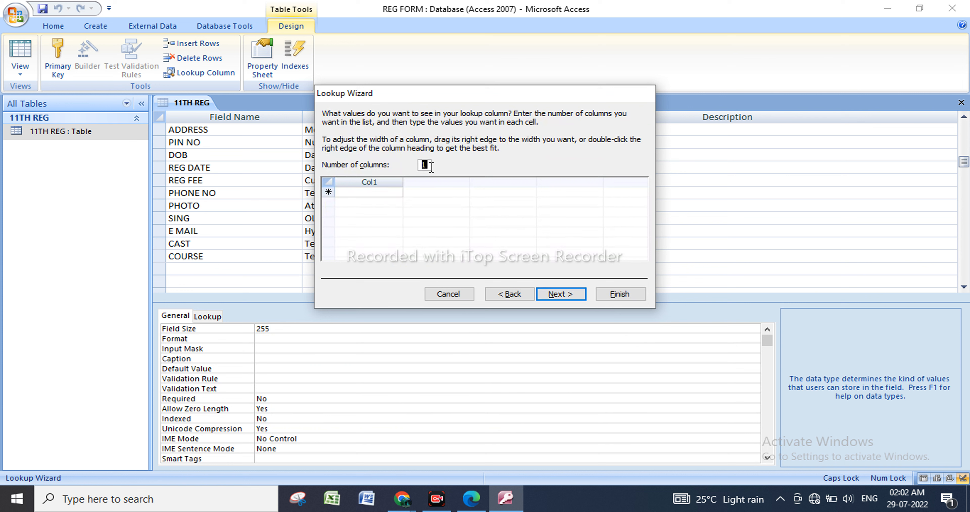
{"action": "type", "text": "2"}
Enter the first two COURSE lookup rows: ADCA with 7500 and DCA with 4500.
{"action": "left_click", "coordinate": [365, 192]}
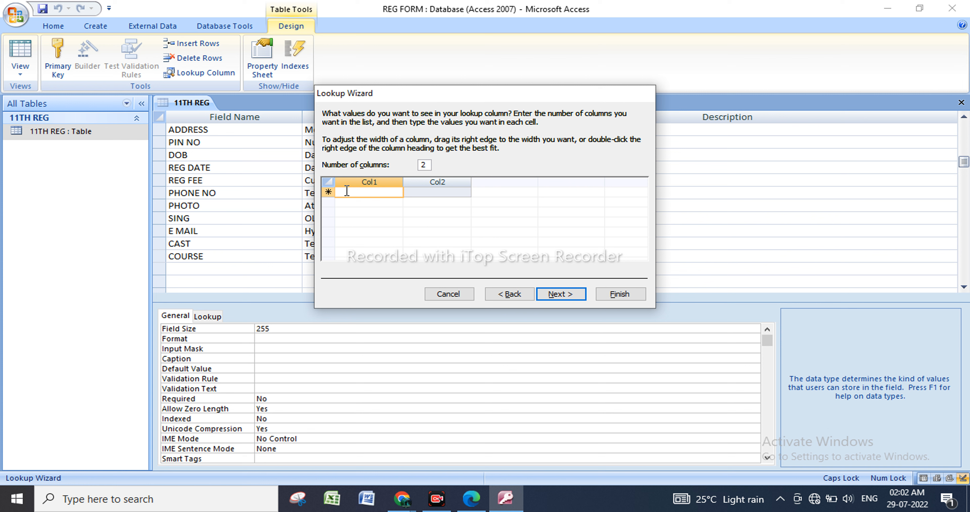
{"action": "type", "text": "ADCA"}
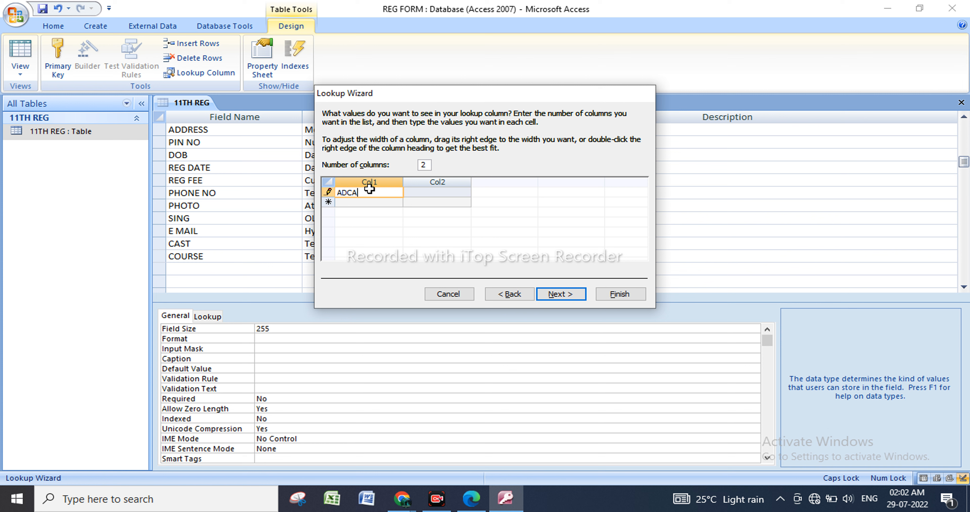
{"action": "left_click", "coordinate": [420, 192]}
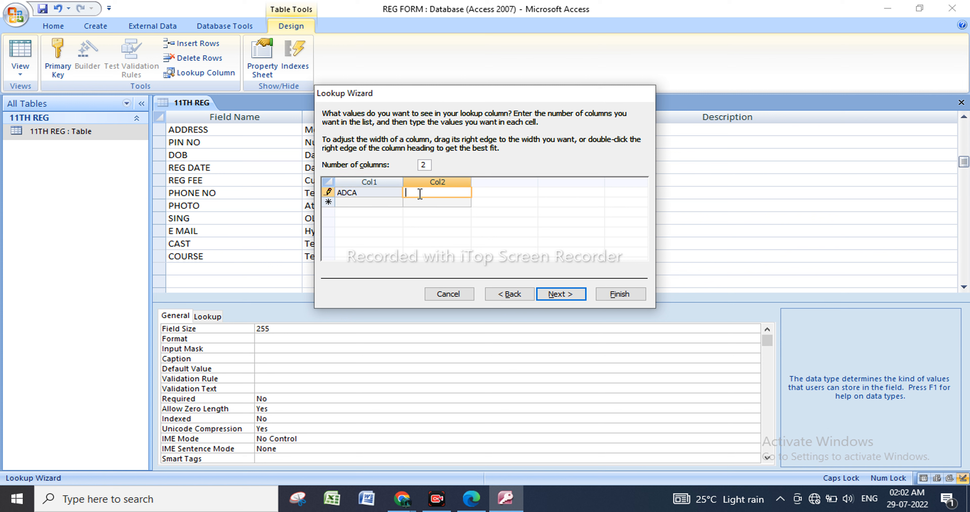
{"action": "type", "text": "7500"}
{"action": "left_click", "coordinate": [380, 202]}
{"action": "type", "text": "DCA"}
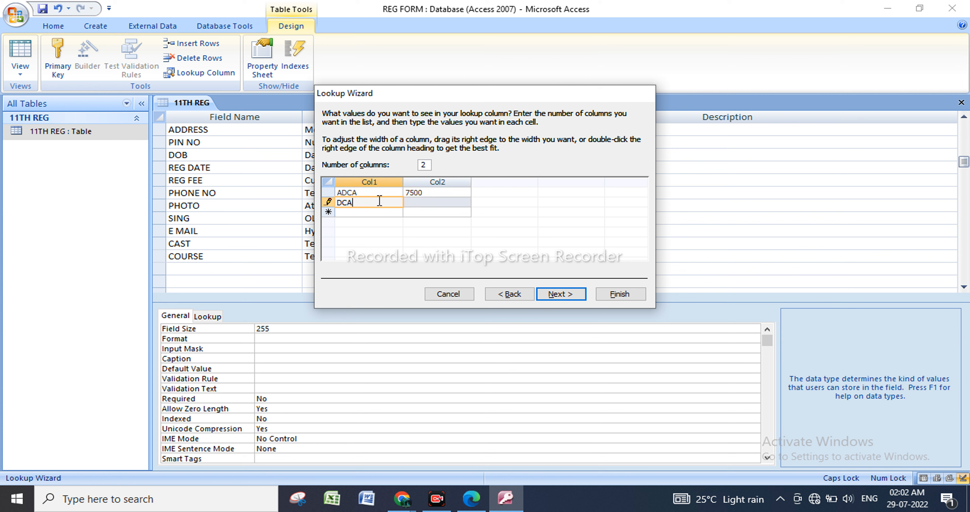
{"action": "left_click", "coordinate": [422, 202]}
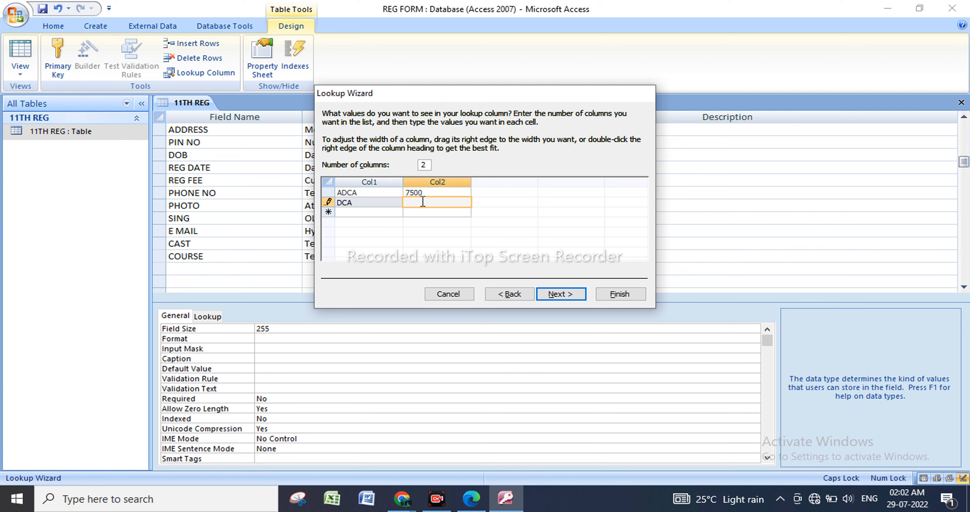
{"action": "type", "text": "4500"}
Add COURSE lookup rows for CCA with 2500 and DTP with 2500.
{"action": "left_click", "coordinate": [368, 213]}
{"action": "type", "text": "C"}
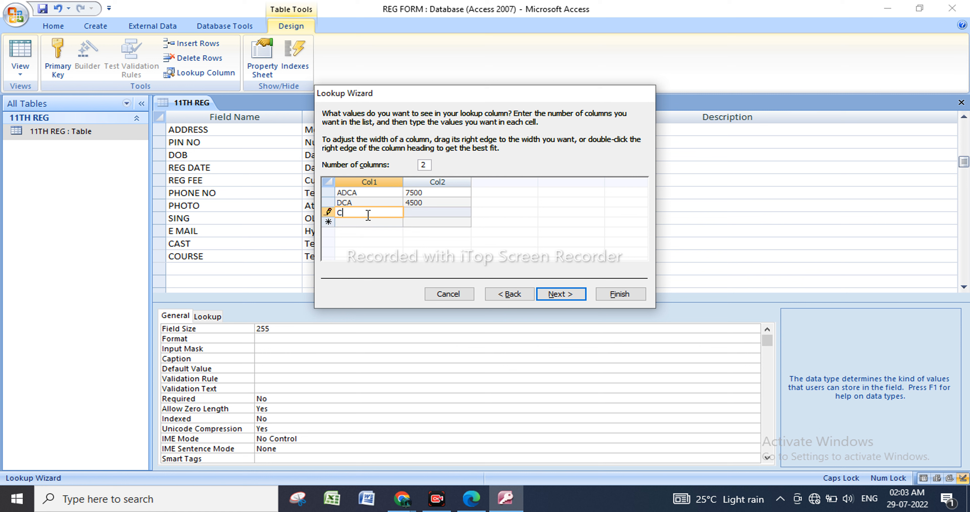
{"action": "type", "text": "CA"}
{"action": "left_click", "coordinate": [414, 212]}
{"action": "type", "text": "2500"}
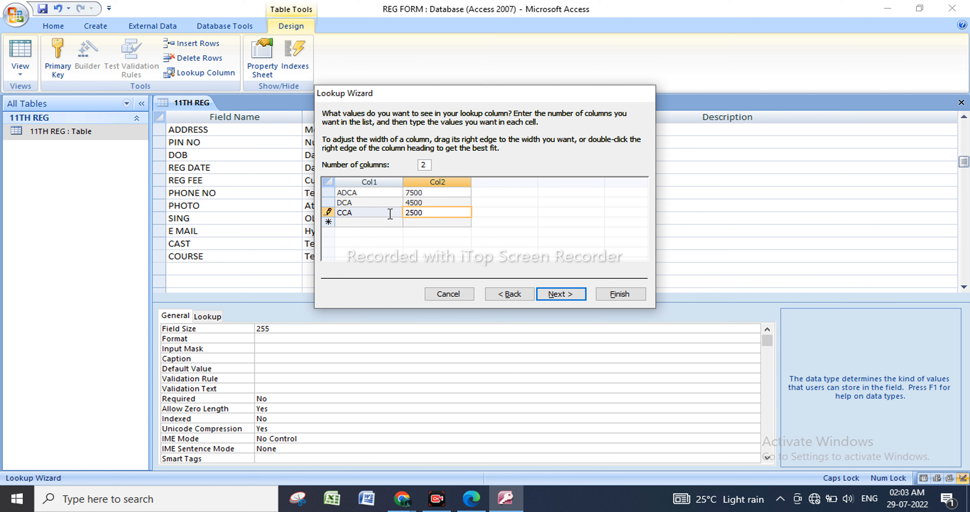
{"action": "left_click", "coordinate": [379, 222]}
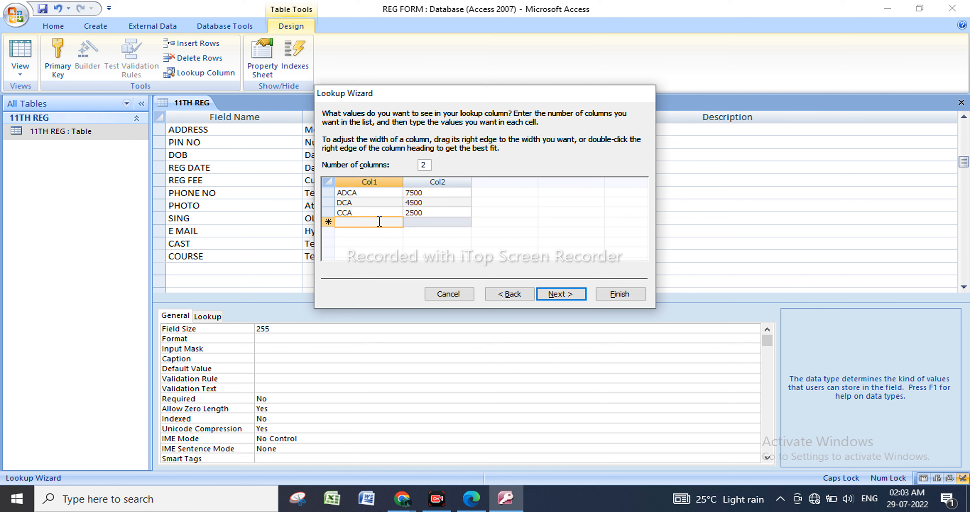
{"action": "type", "text": "DTP"}
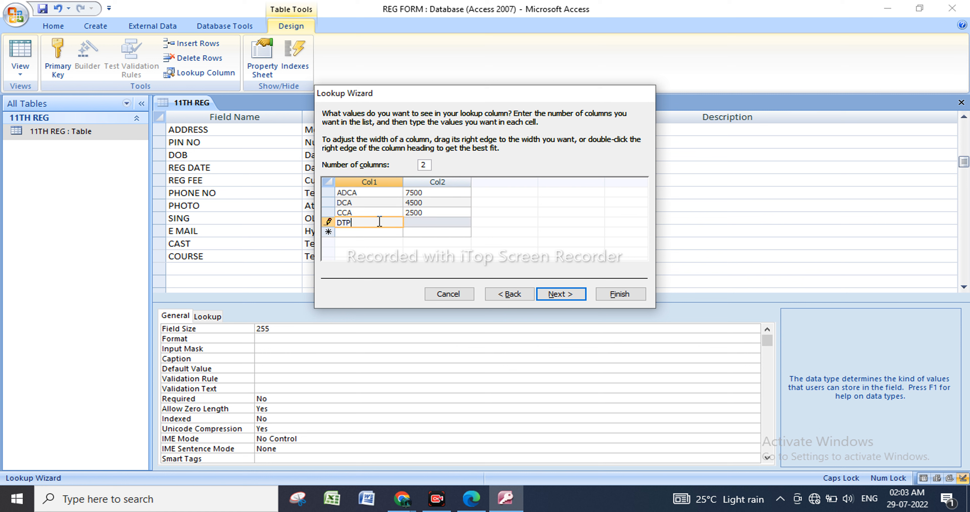
{"action": "left_click", "coordinate": [420, 223]}
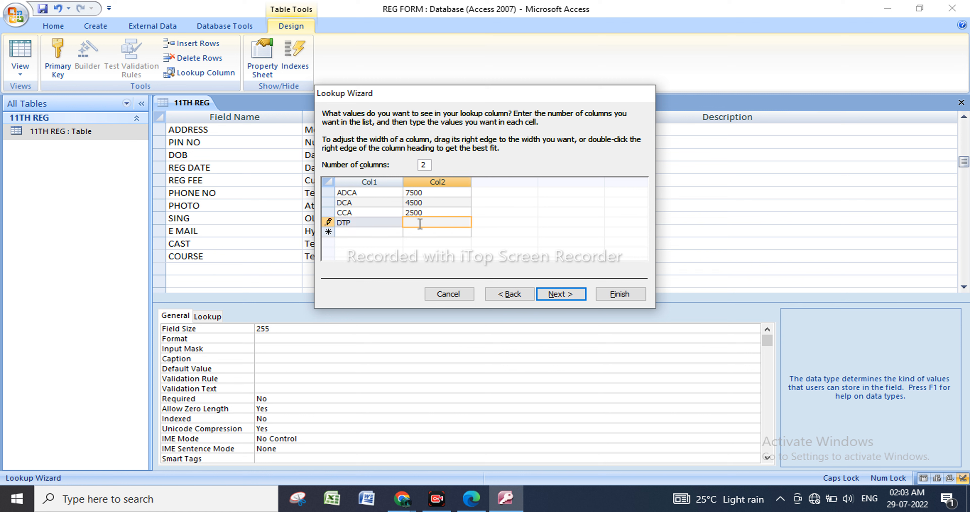
{"action": "type", "text": "2500"}
Add COURSE lookup rows for C++ with 2000 and TALLY with 2500, and proceed to the choice of stored column.
{"action": "left_click", "coordinate": [361, 233]}
{"action": "type", "text": "C"}
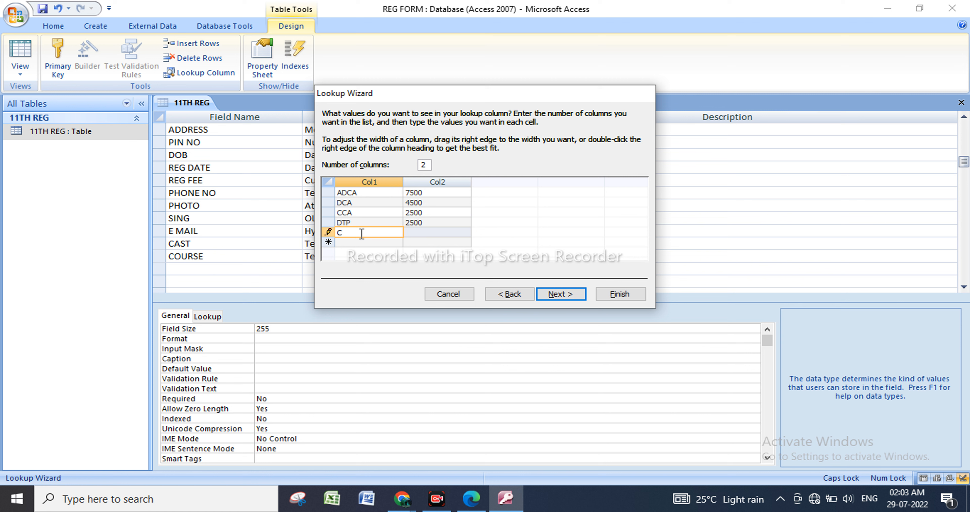
{"action": "type", "text": "++"}
{"action": "left_click", "coordinate": [439, 233]}
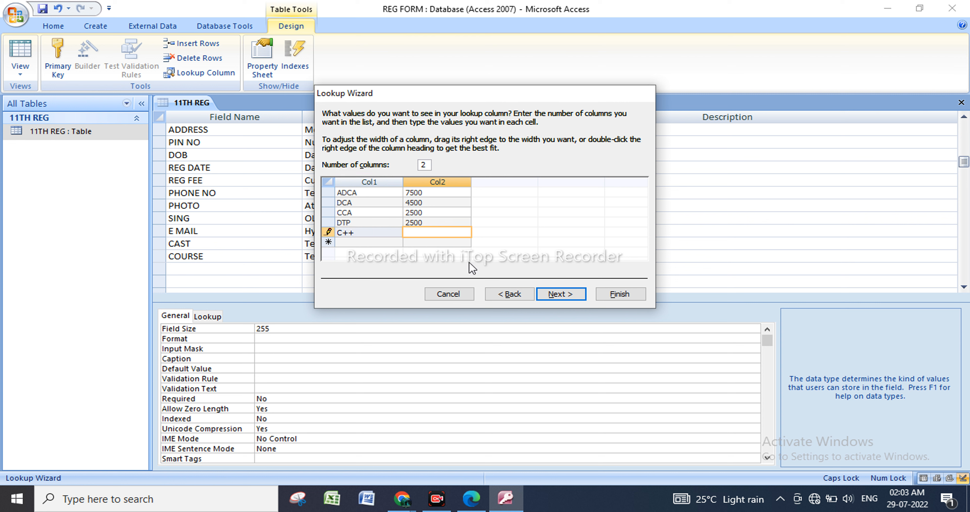
{"action": "type", "text": "2000"}
{"action": "left_click", "coordinate": [346, 242]}
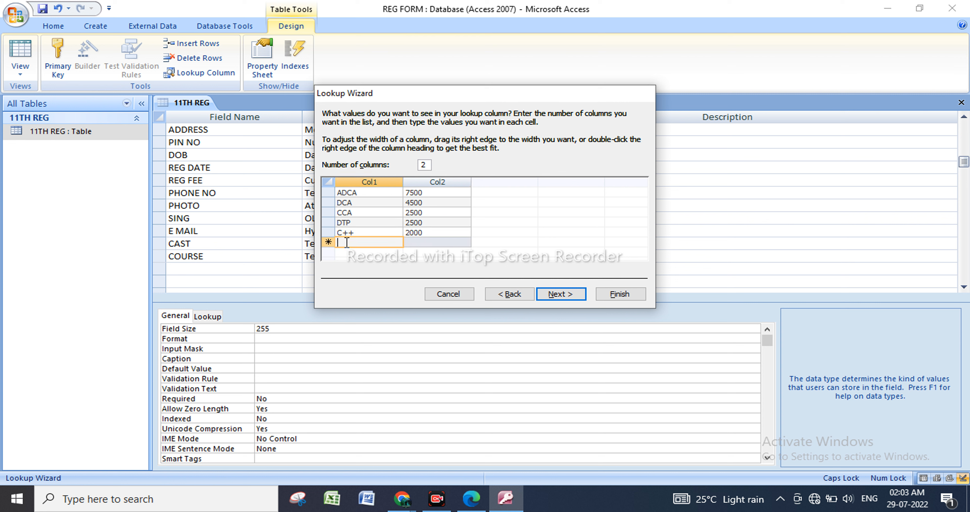
{"action": "type", "text": "TALLY"}
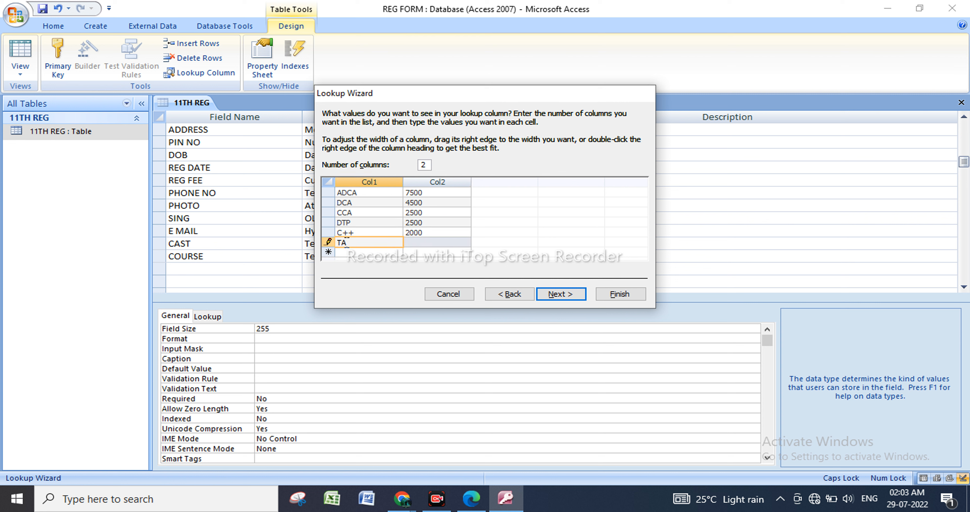
{"action": "left_click", "coordinate": [412, 242]}
{"action": "type", "text": "2500"}
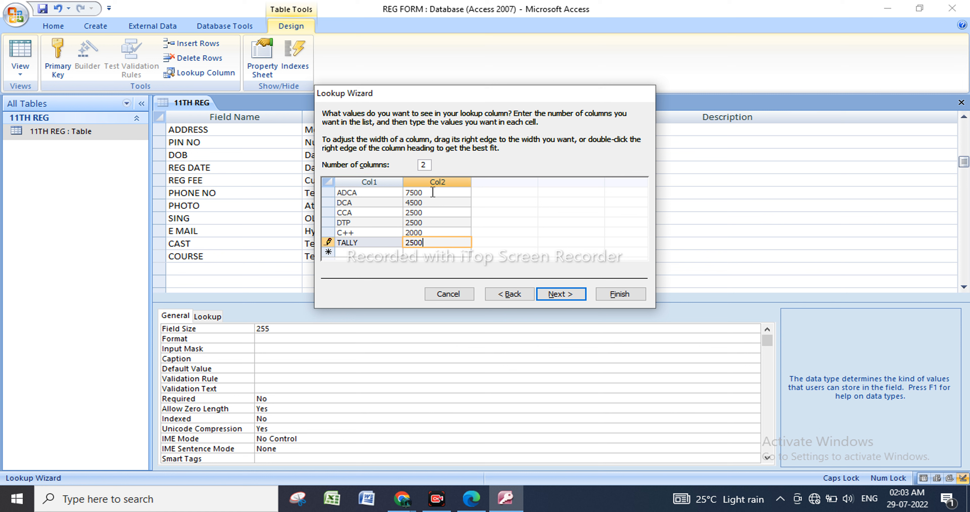
{"action": "left_click", "coordinate": [556, 293]}
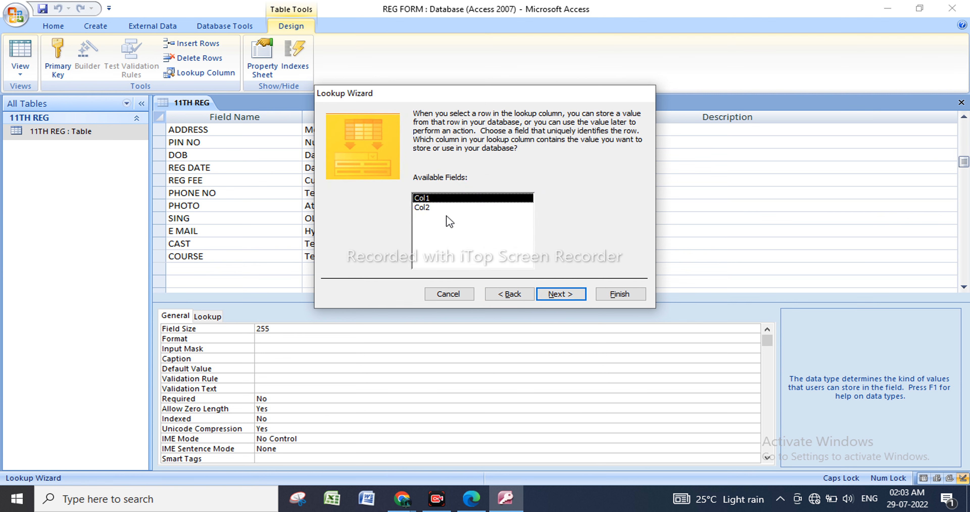
Keep COURSE as the lookup column label, allow multiple values, and finish the lookup.
{"action": "left_click", "coordinate": [565, 288]}
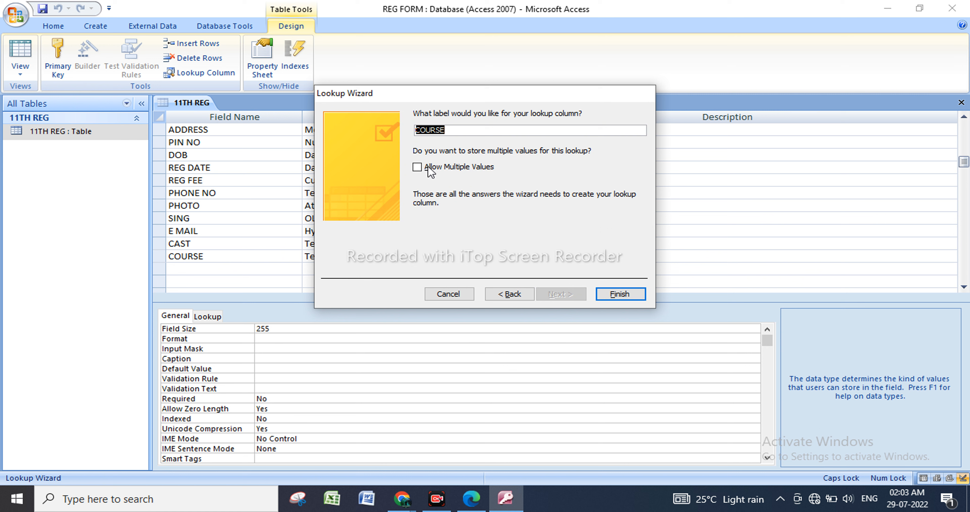
{"action": "left_click", "coordinate": [468, 129]}
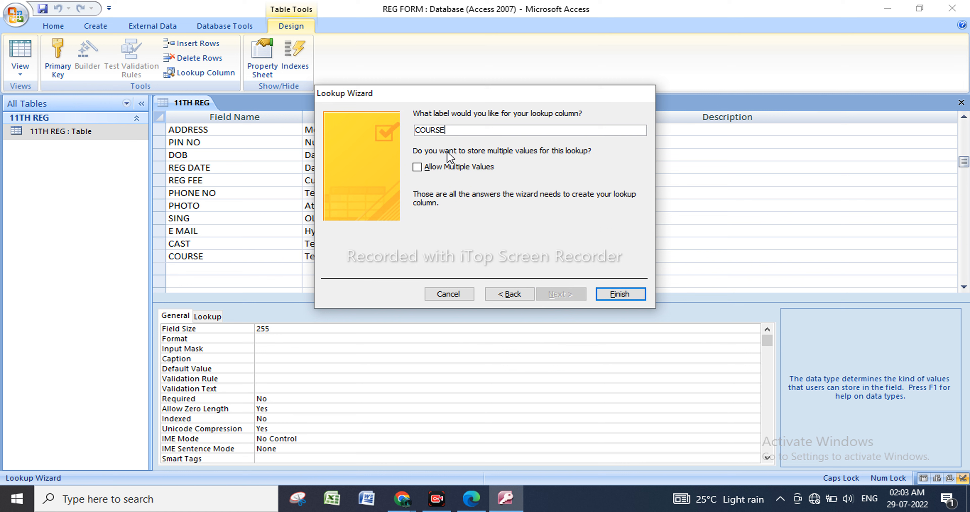
{"action": "left_click", "coordinate": [417, 167]}
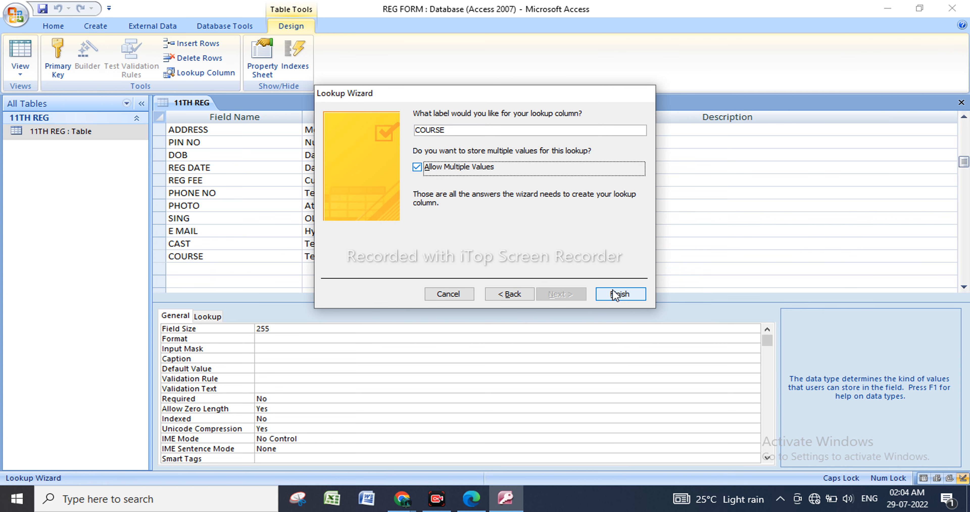
{"action": "left_click", "coordinate": [620, 294]}
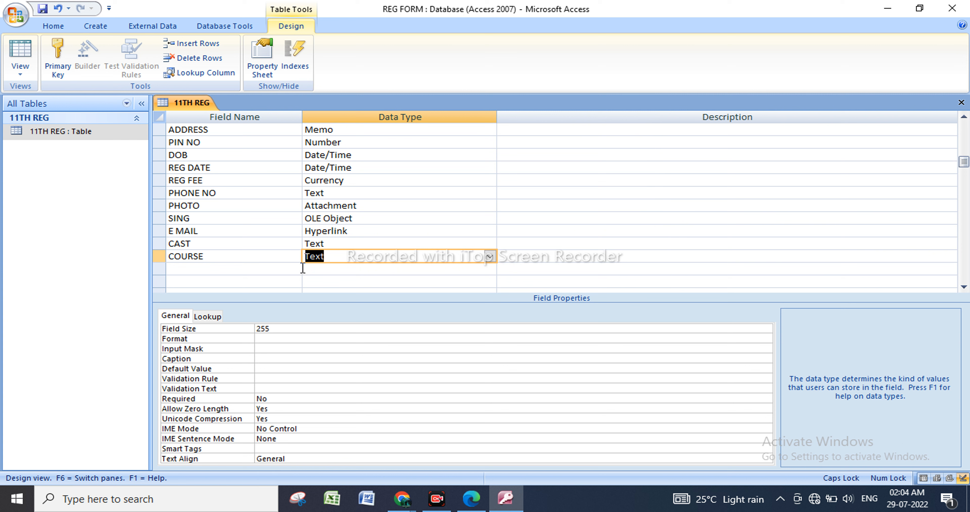
Save the table design and open 11TH REG in Datasheet view.
{"action": "left_click", "coordinate": [370, 260]}
{"action": "left_click", "coordinate": [110, 139]}
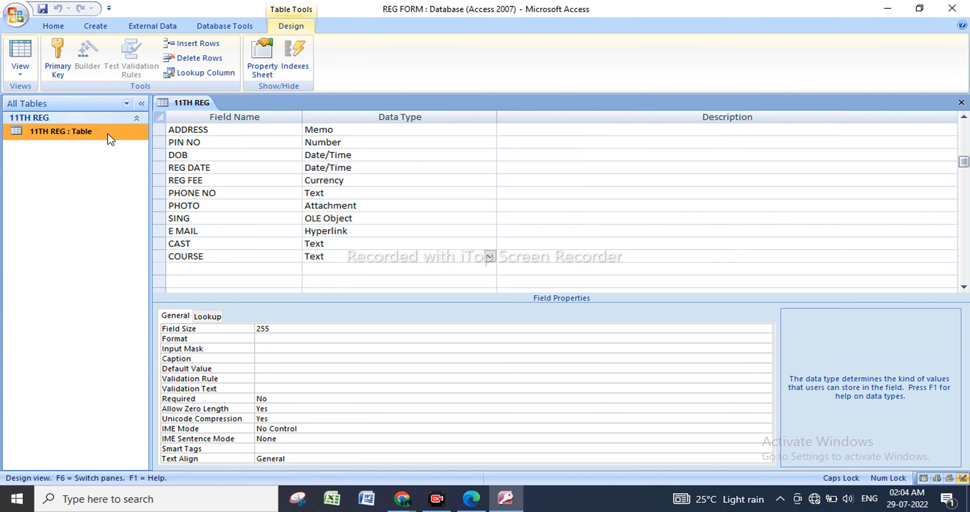
{"action": "right_click", "coordinate": [110, 139]}
{"action": "left_click", "coordinate": [154, 144]}
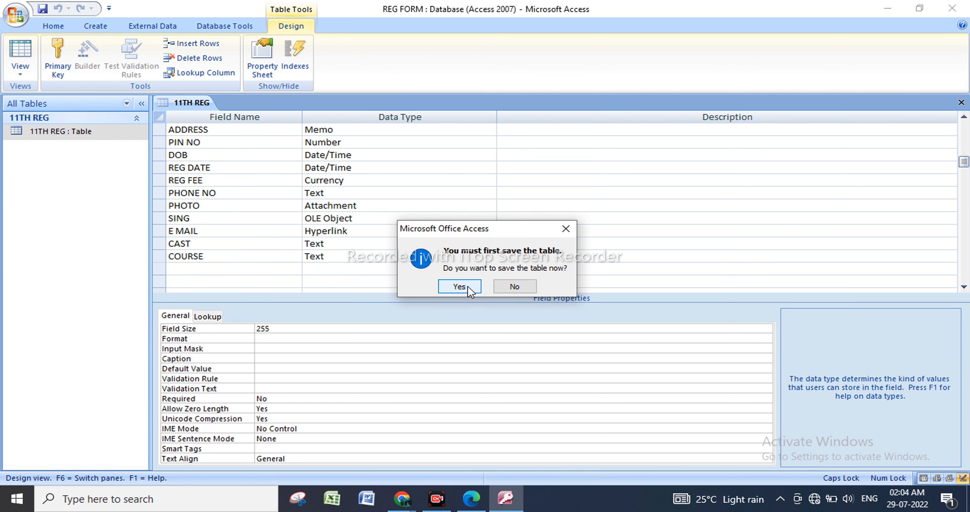
{"action": "left_click", "coordinate": [459, 287]}
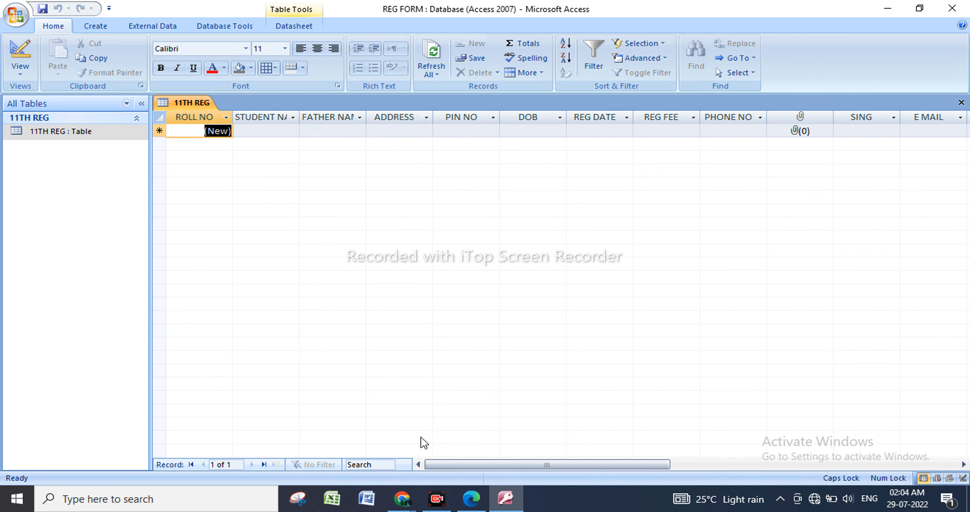
Examine the choices offered by the CAST lookup in the new record.
{"action": "left_click_drag", "start_coordinate": [466, 463], "coordinate": [589, 457]}
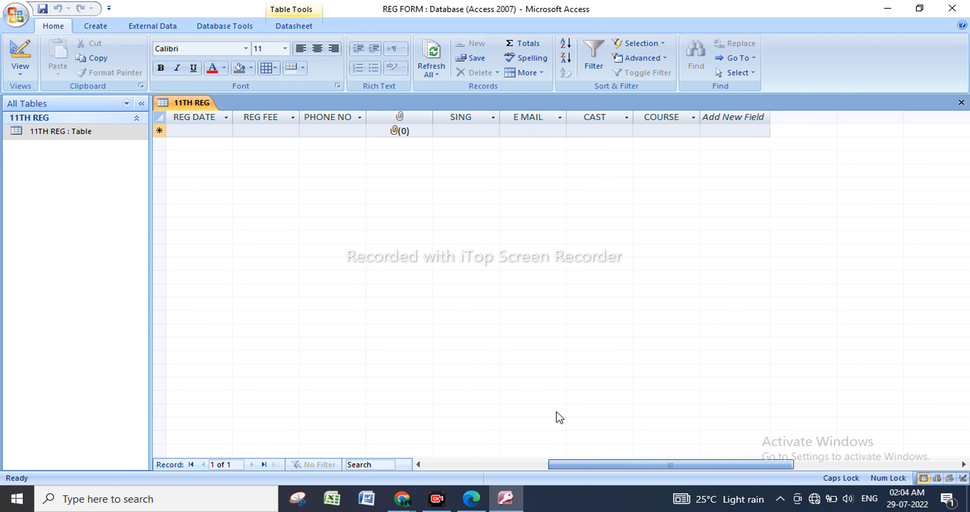
{"action": "left_click", "coordinate": [576, 132]}
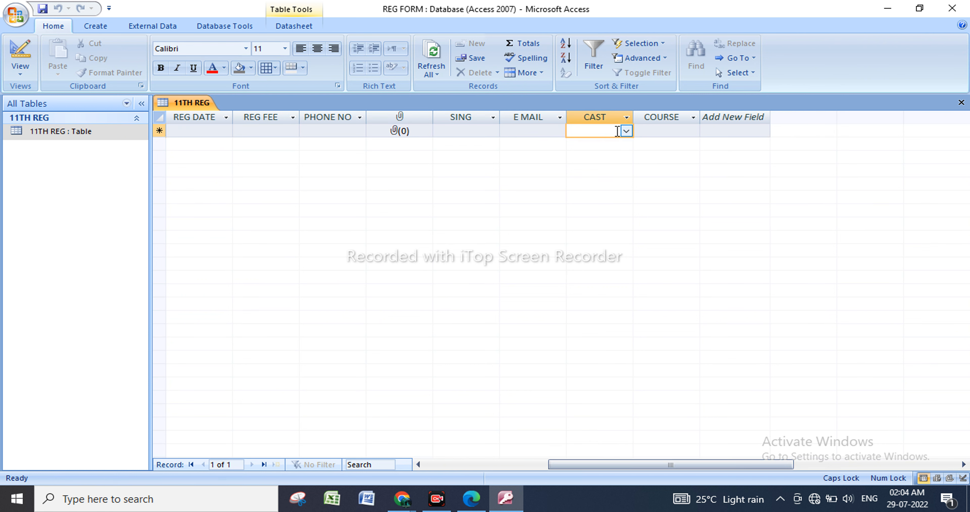
{"action": "left_click", "coordinate": [626, 131]}
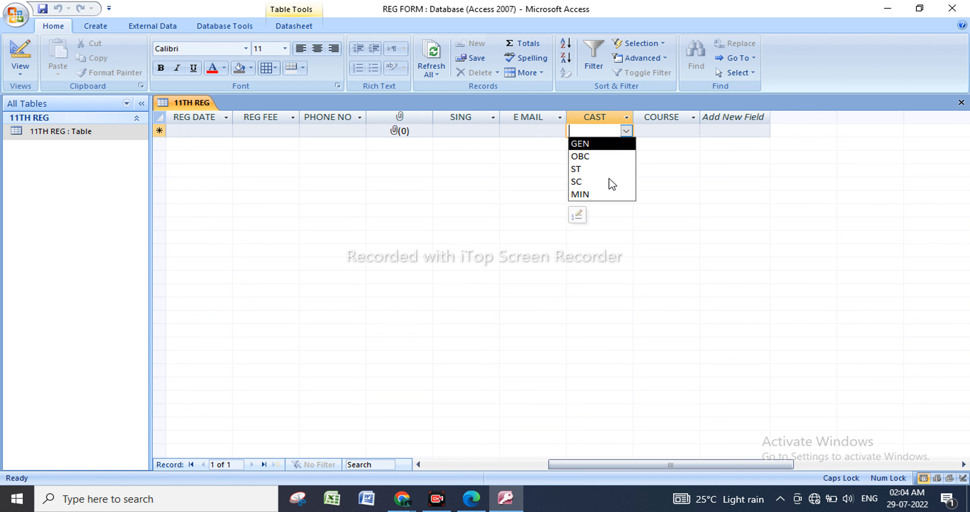
Select C++ and DCA as the COURSE values of the first record.
{"action": "left_click", "coordinate": [651, 131]}
{"action": "left_click", "coordinate": [693, 131]}
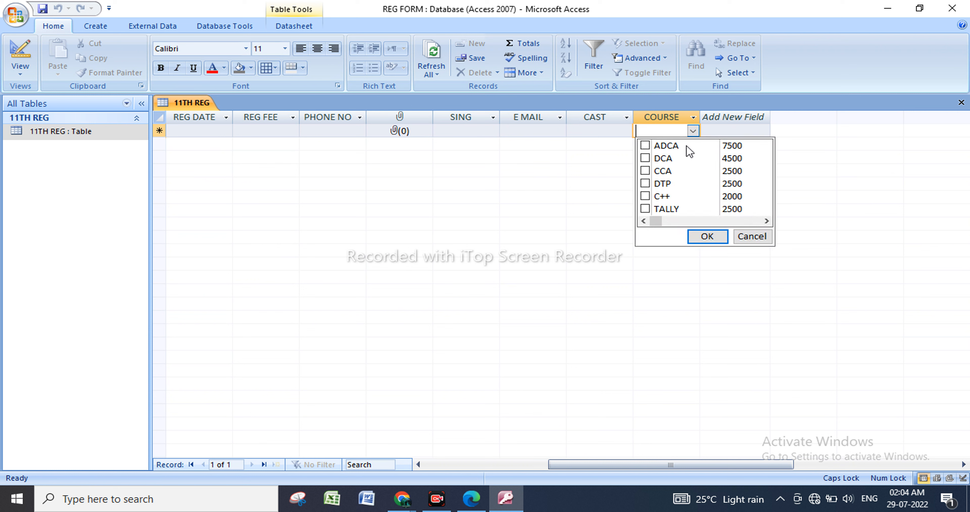
{"action": "left_click", "coordinate": [645, 146]}
{"action": "left_click", "coordinate": [645, 146]}
{"action": "left_click", "coordinate": [645, 158]}
{"action": "left_click", "coordinate": [711, 237]}
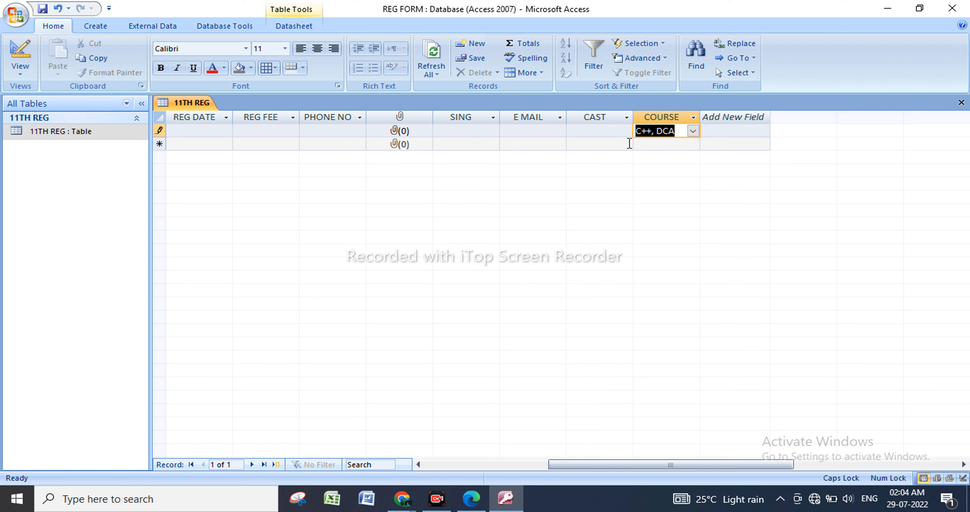
Set the first record's CAST to GEN.
{"action": "left_click", "coordinate": [594, 131]}
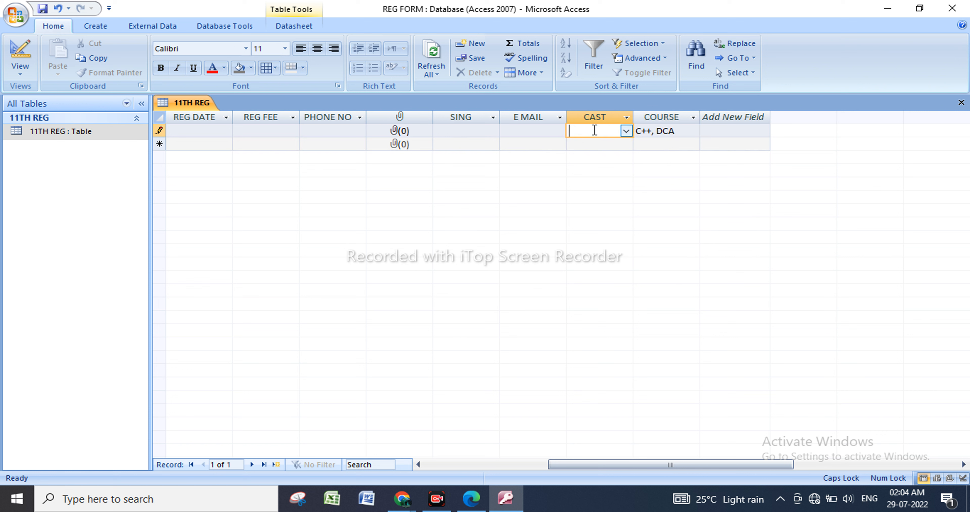
{"action": "left_click", "coordinate": [626, 131]}
{"action": "left_click", "coordinate": [607, 146]}
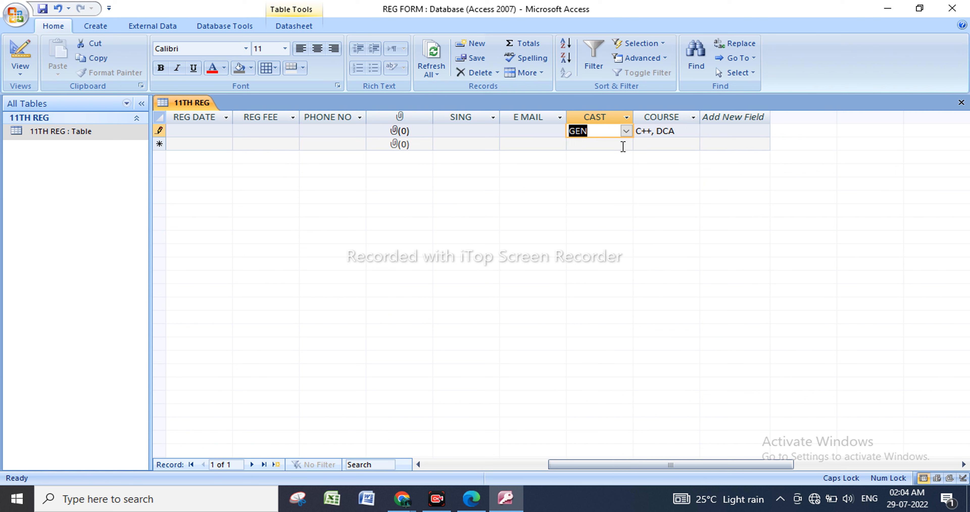
{"action": "left_click", "coordinate": [623, 146]}
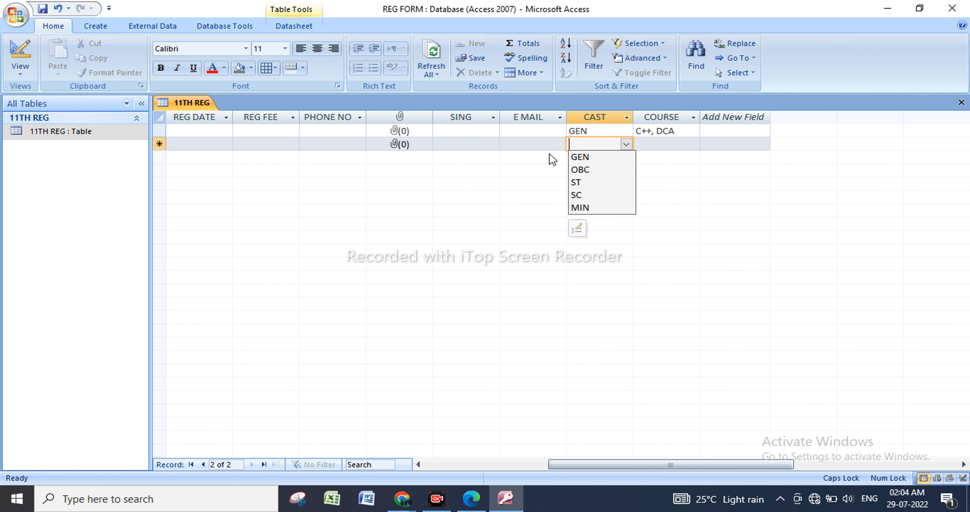
Switch the 11TH REG table to Design view.
{"action": "left_click", "coordinate": [140, 135]}
{"action": "right_click", "coordinate": [140, 136]}
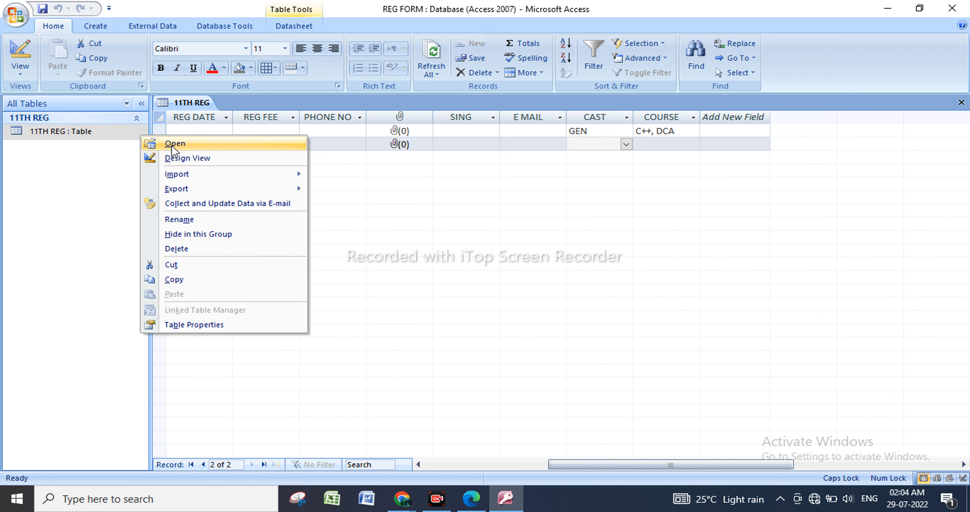
{"action": "left_click", "coordinate": [185, 160]}
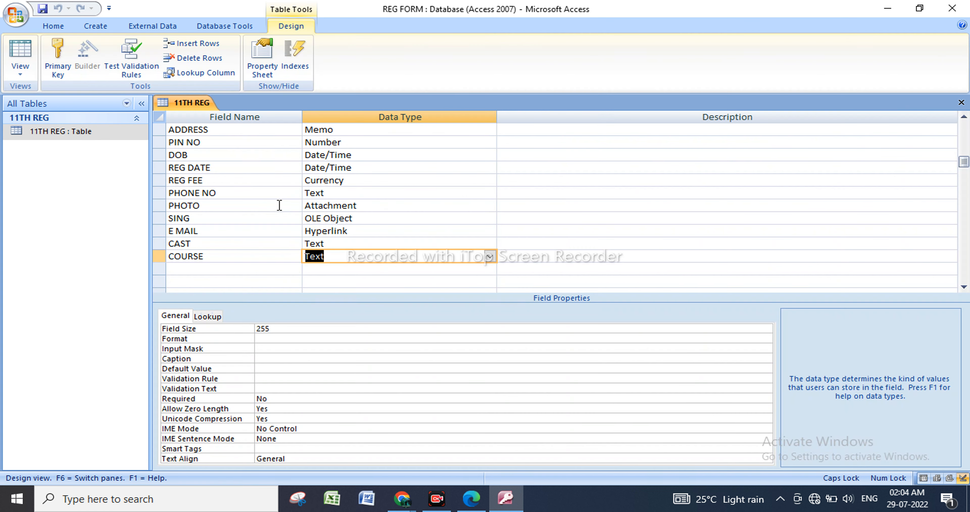
Add a SUBMIT field below COURSE with the Yes/No data type.
{"action": "left_click", "coordinate": [227, 268]}
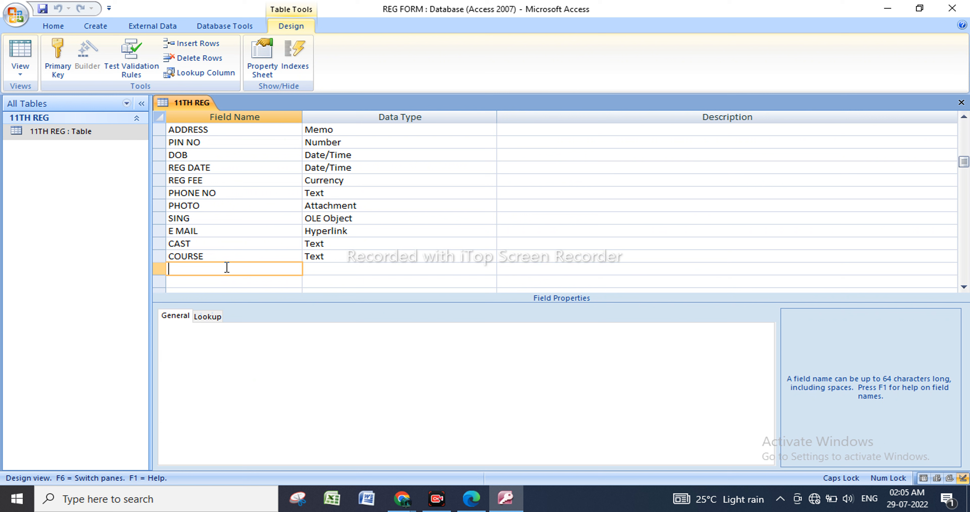
{"action": "type", "text": "S"}
{"action": "type", "text": "UBB"}
{"action": "type", "text": "MI"}
{"action": "type", "text": "T"}
{"action": "left_click", "coordinate": [352, 268]}
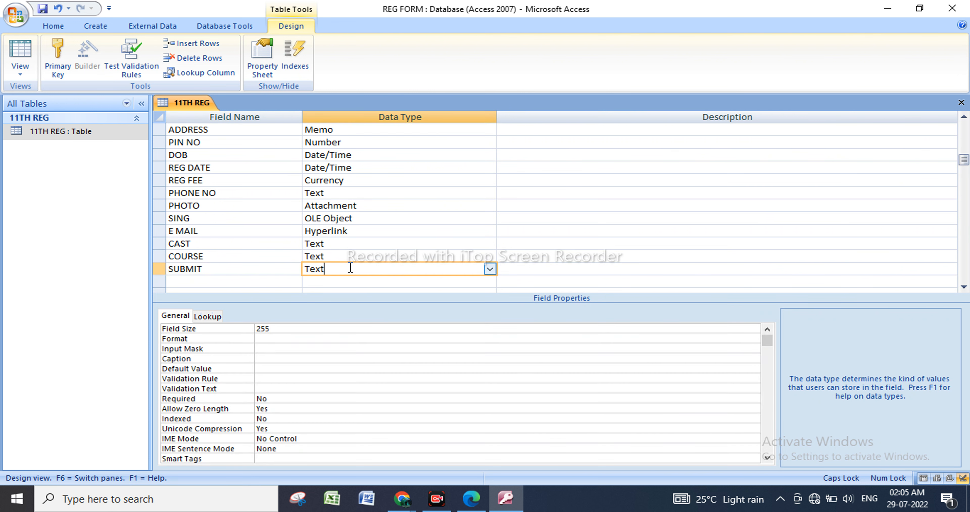
{"action": "left_click", "coordinate": [489, 269]}
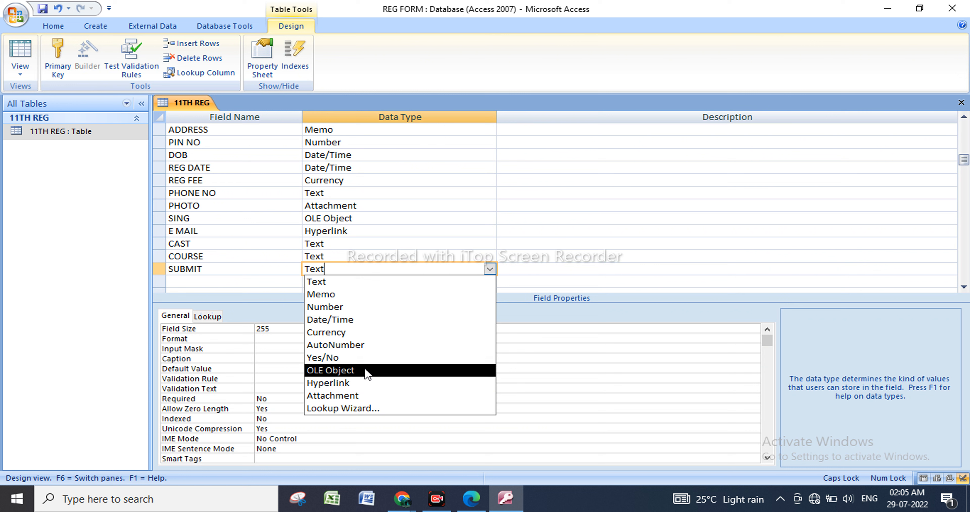
{"action": "left_click", "coordinate": [361, 360]}
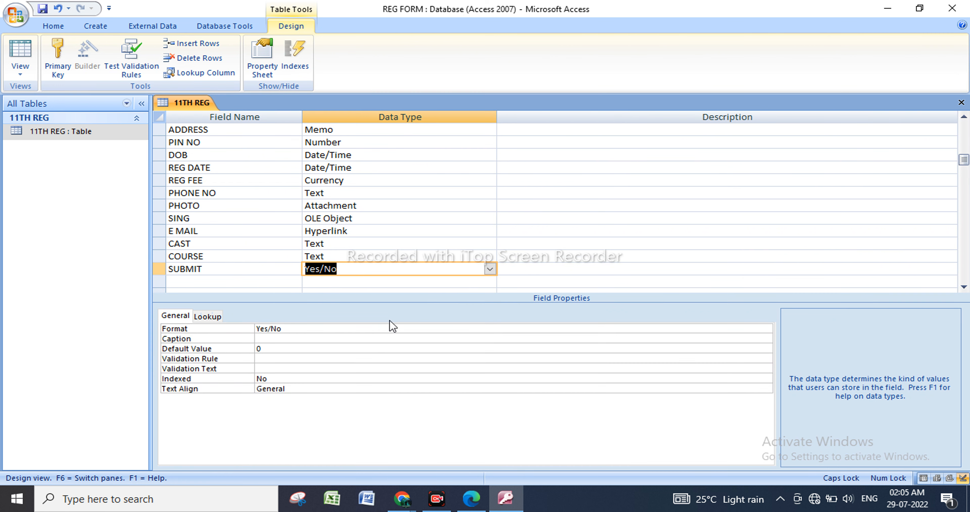
Review the data types assigned to the table's fields and the type choices available for SUBMIT.
{"action": "left_click", "coordinate": [489, 268]}
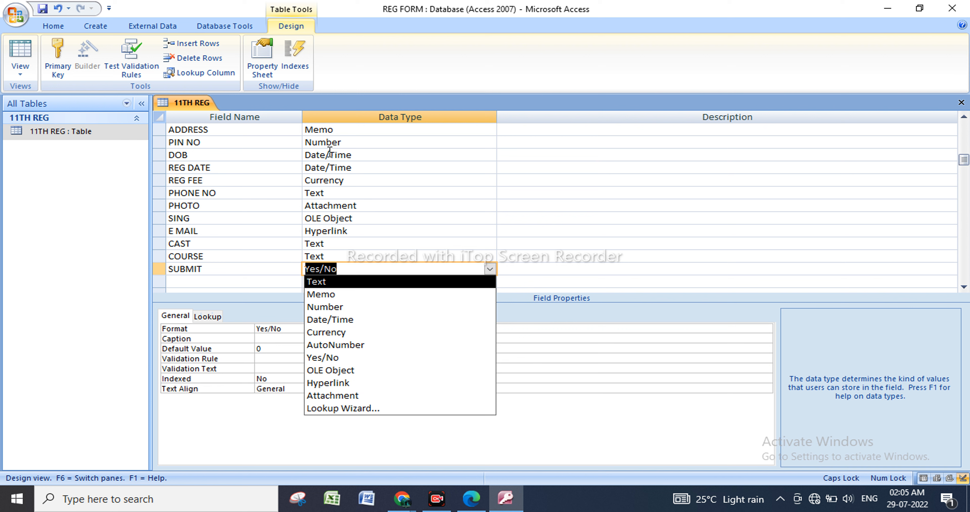
{"action": "scroll", "coordinate": [288, 214], "scroll_direction": "up", "scroll_amount": 1}
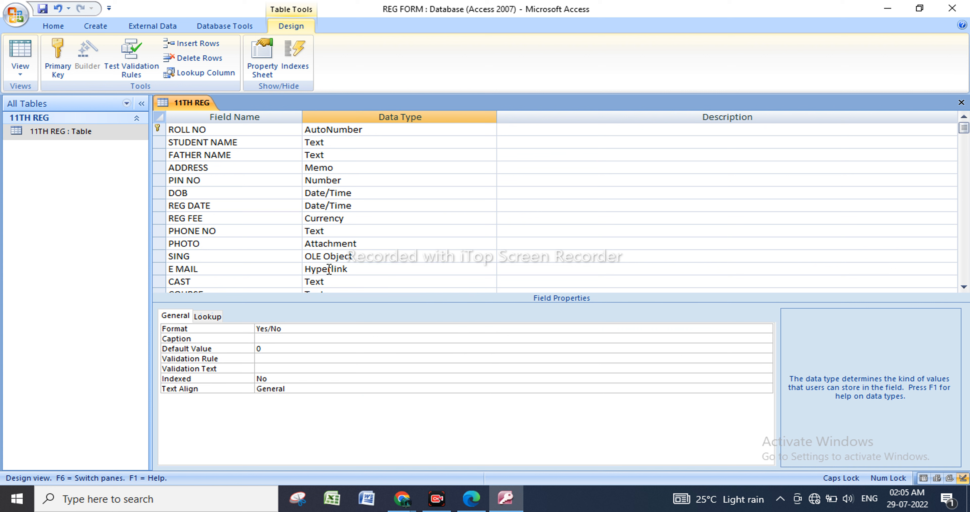
{"action": "scroll", "coordinate": [326, 279], "scroll_direction": "down", "scroll_amount": 1}
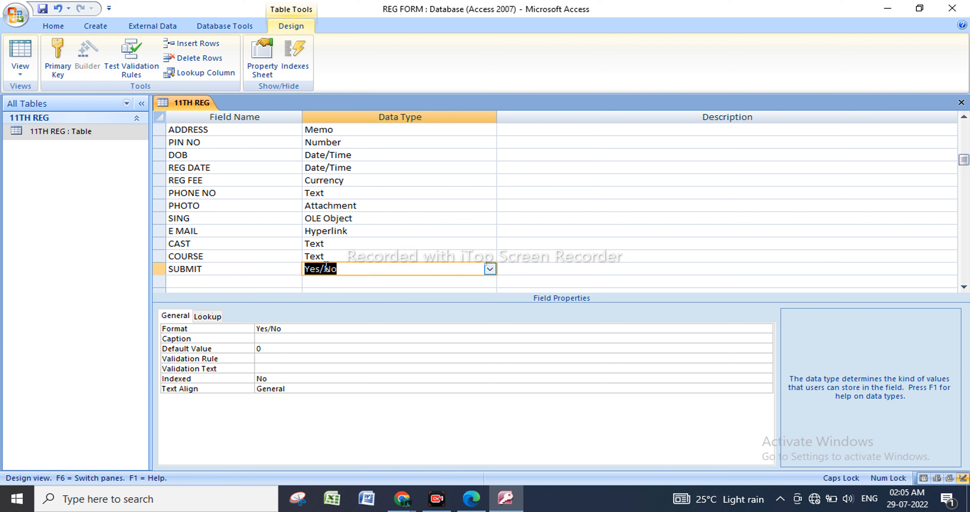
{"action": "left_click", "coordinate": [233, 280]}
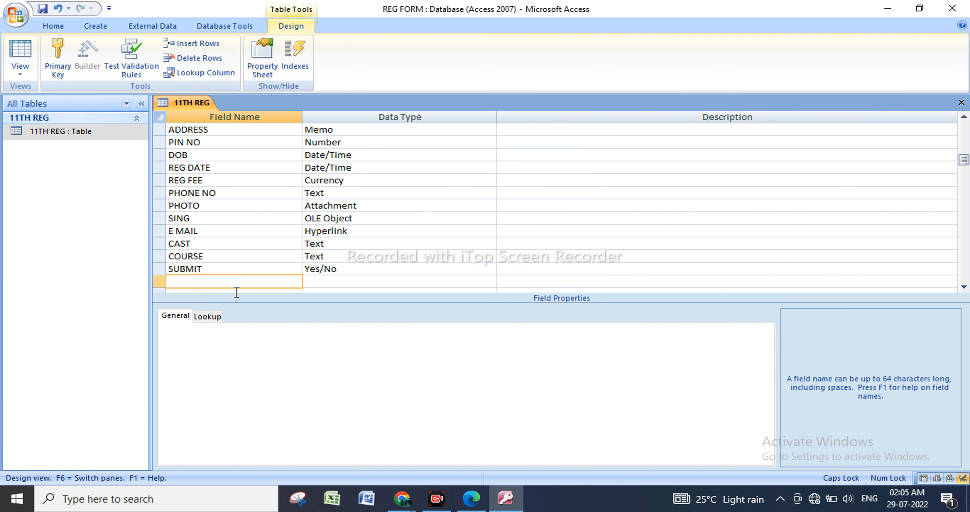
{"action": "left_click", "coordinate": [358, 270]}
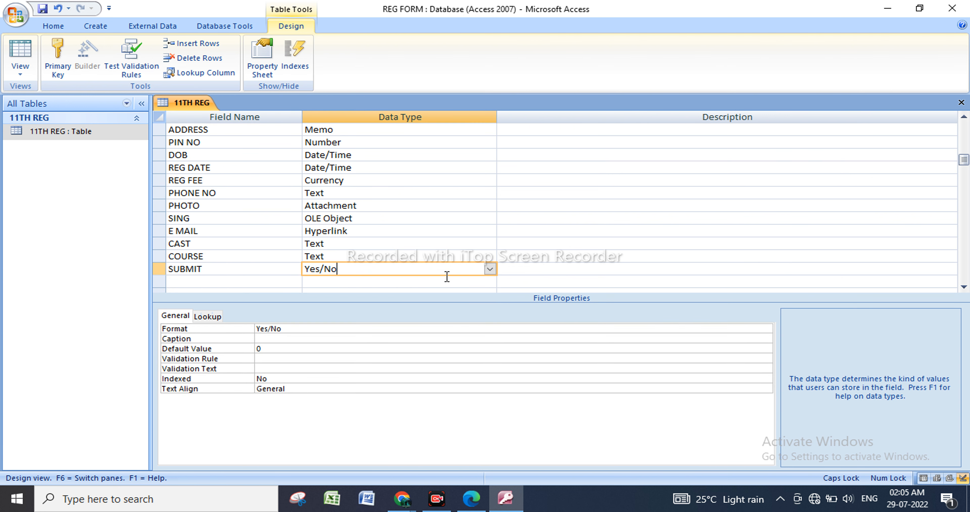
{"action": "left_click", "coordinate": [489, 269]}
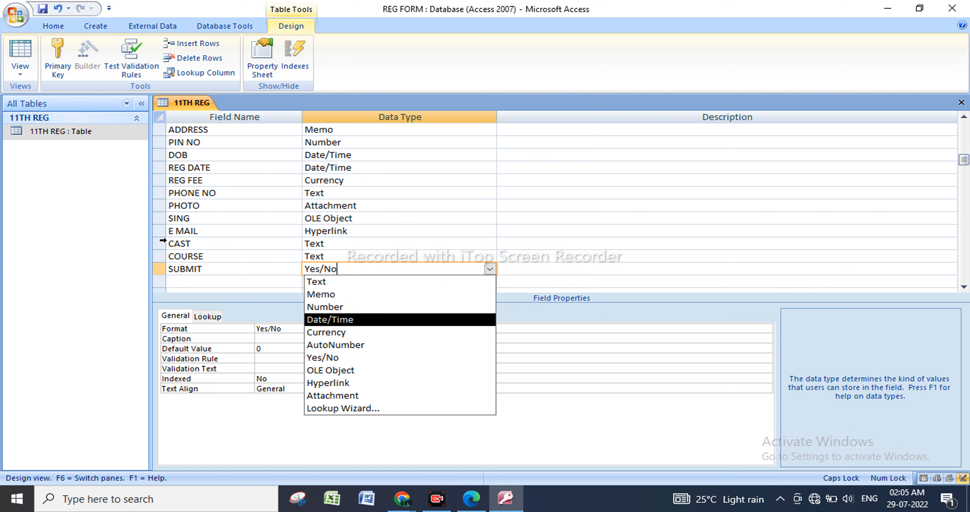
Save the design with the SUBMIT field and reopen 11TH REG in Datasheet view to check its columns.
{"action": "left_click", "coordinate": [85, 134]}
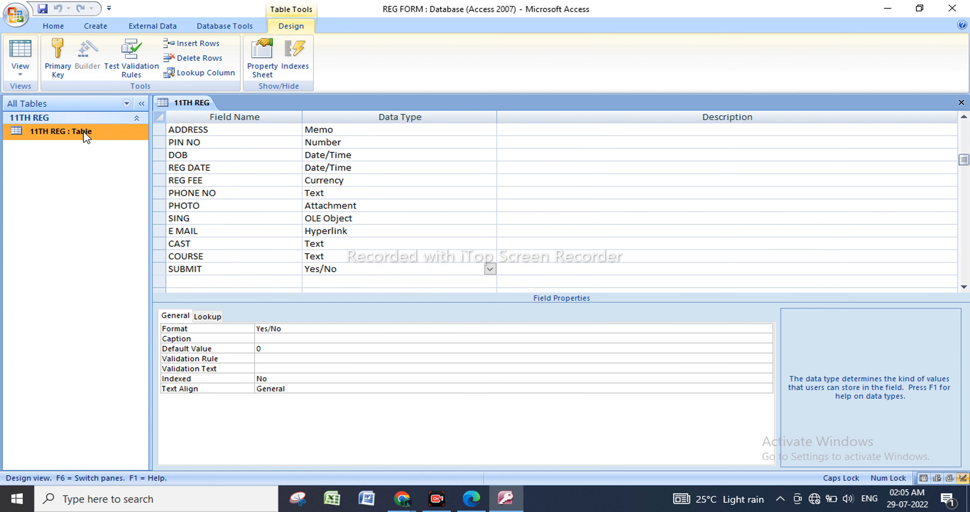
{"action": "right_click", "coordinate": [85, 134]}
{"action": "left_click", "coordinate": [115, 143]}
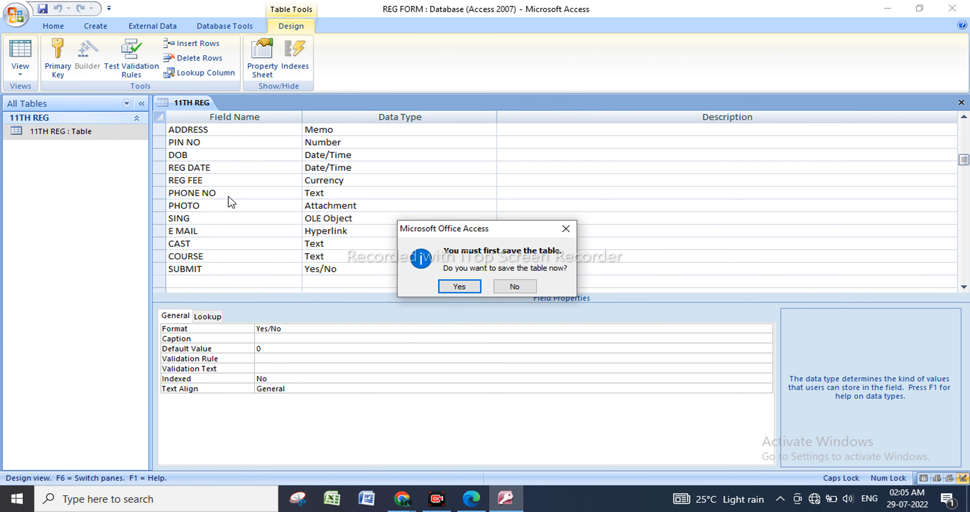
{"action": "left_click", "coordinate": [459, 286]}
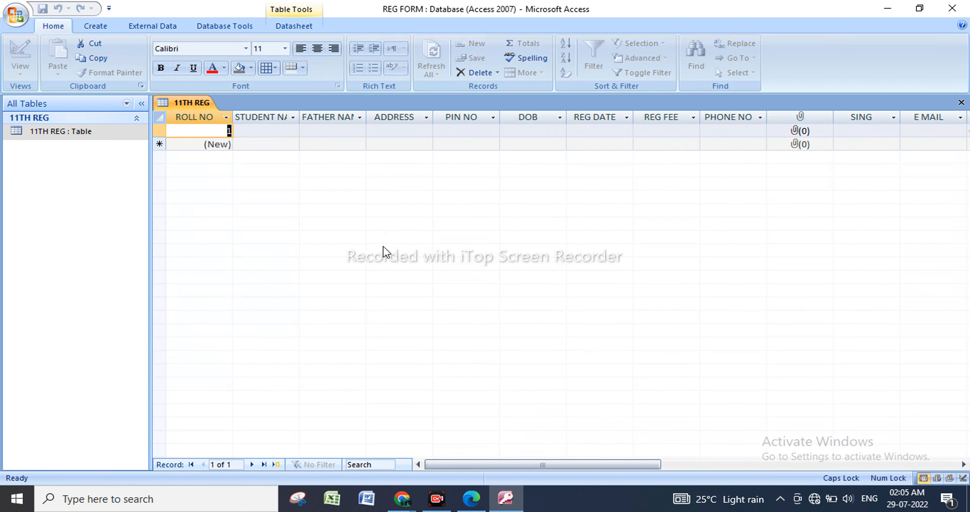
{"action": "left_click_drag", "start_coordinate": [494, 464], "coordinate": [636, 453]}
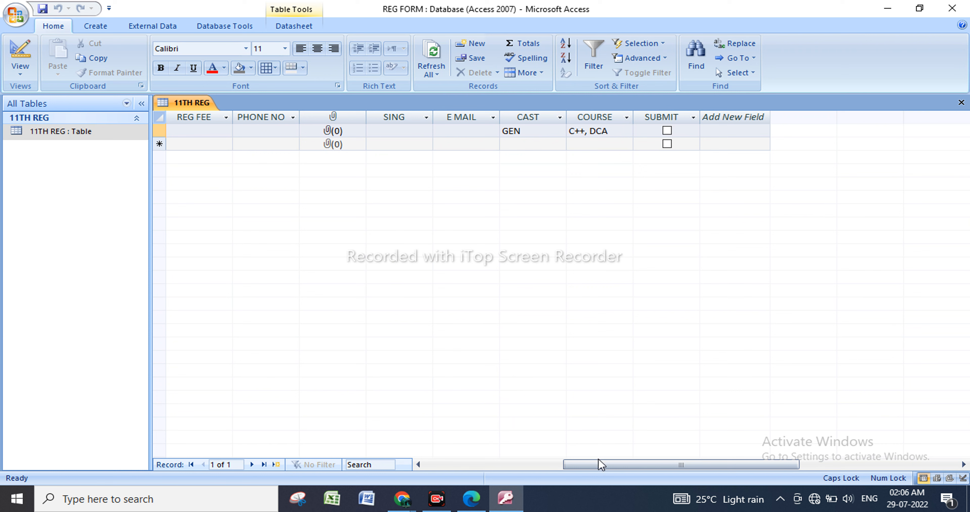
{"action": "left_click_drag", "start_coordinate": [600, 463], "coordinate": [462, 448]}
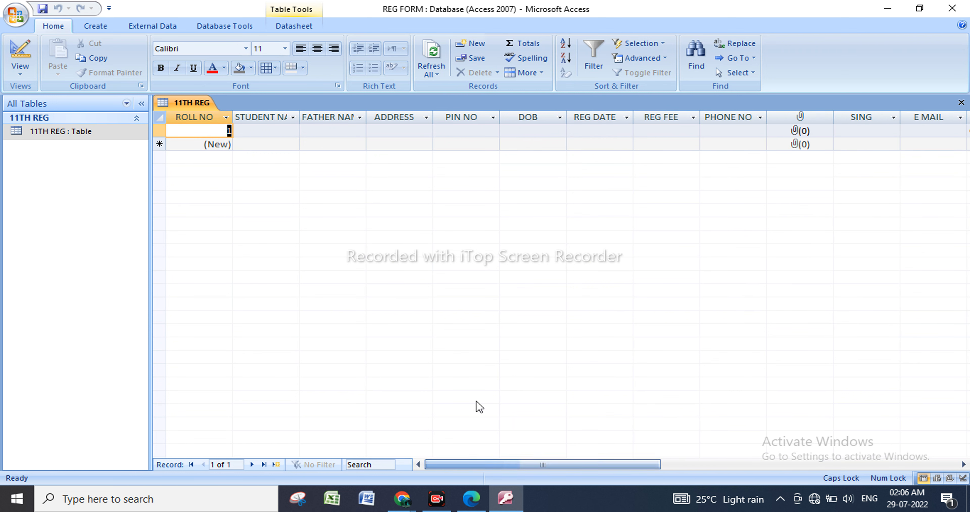
Widen the STUDENT NAME and FATHER NAME columns so their full headings fit.
{"action": "left_click", "coordinate": [287, 131]}
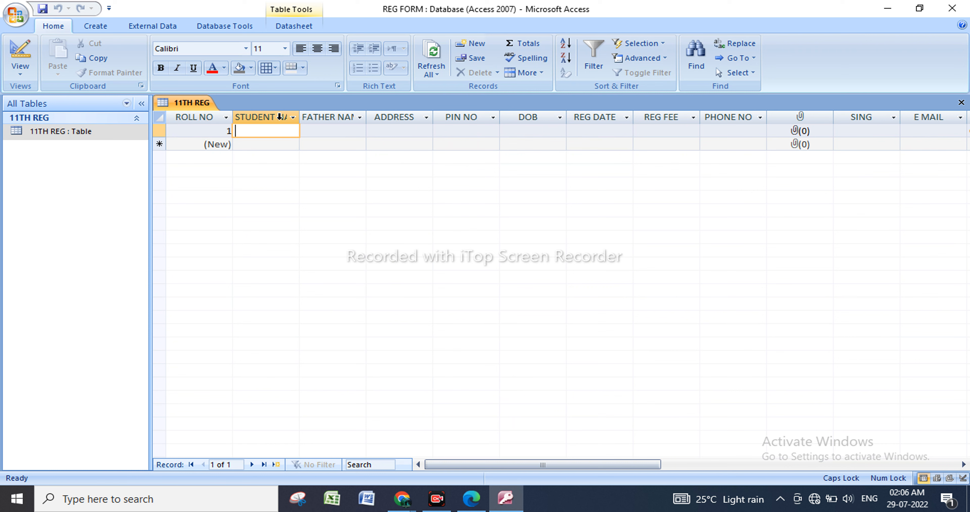
{"action": "left_click_drag", "start_coordinate": [300, 117], "coordinate": [348, 118]}
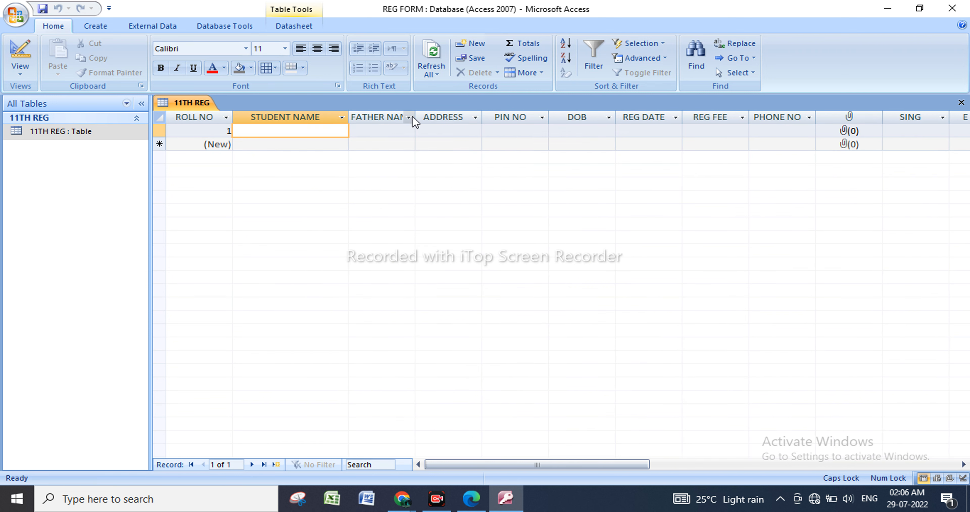
{"action": "left_click_drag", "start_coordinate": [415, 117], "coordinate": [439, 116]}
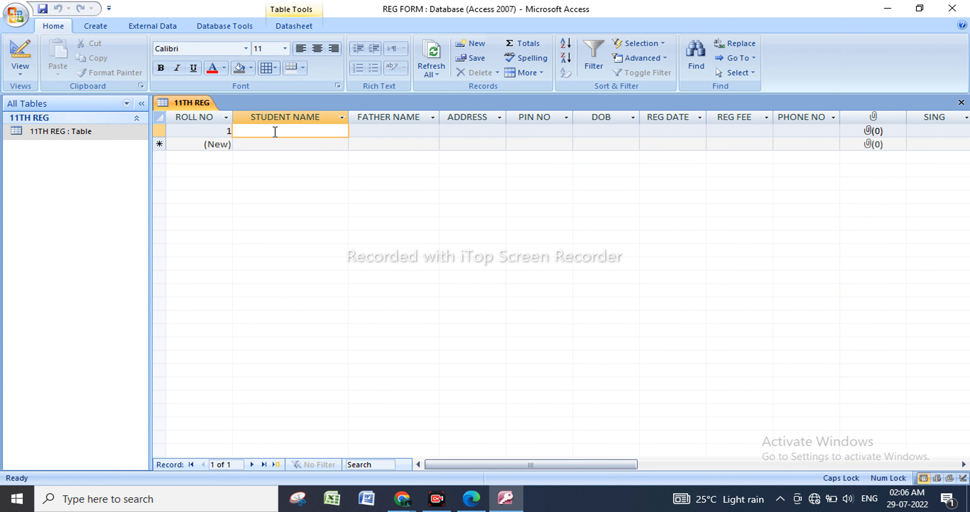
Enter the student's full name and the father's name in the first record of the 11TH REG table.
{"action": "left_click", "coordinate": [398, 128]}
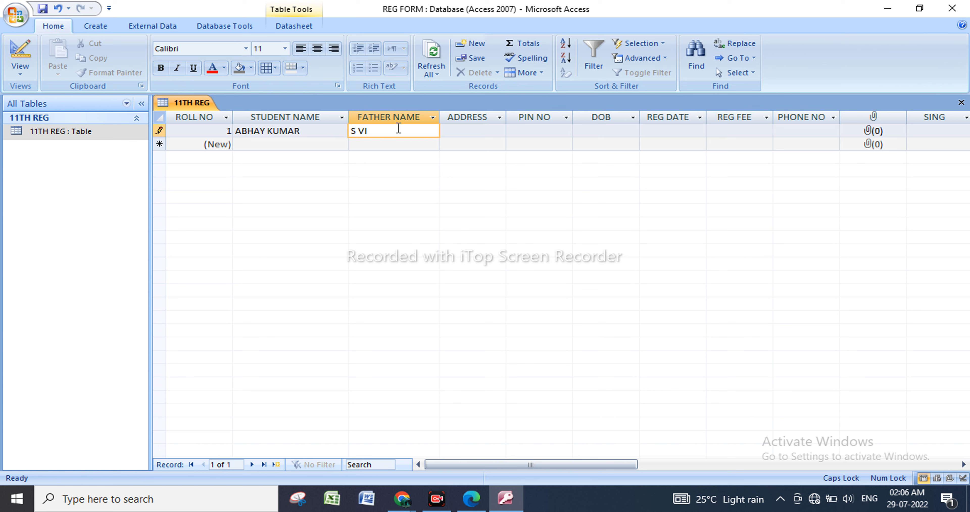
{"action": "type", "text": "S VISHWAKARMA"}
Fill in the student's address and postal PIN code in the first record.
{"action": "left_click", "coordinate": [468, 131]}
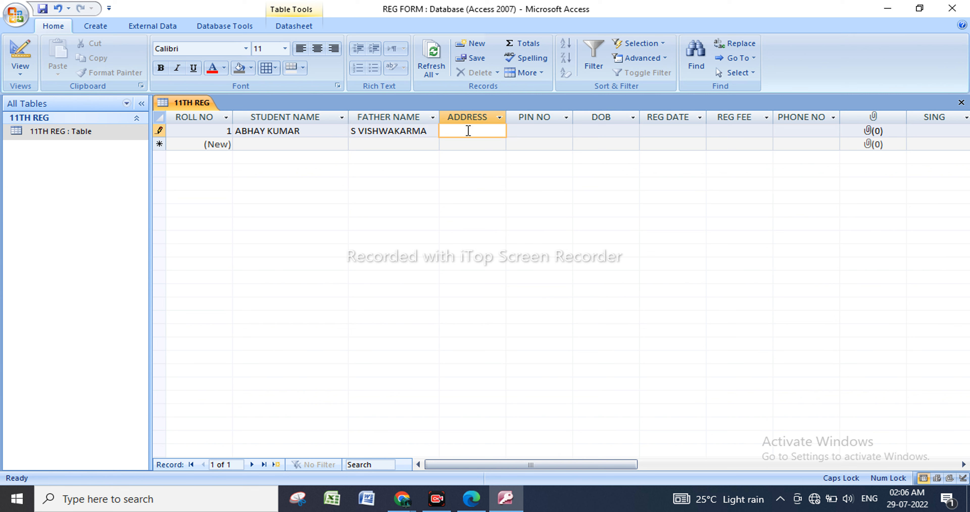
{"action": "left_click", "coordinate": [533, 133]}
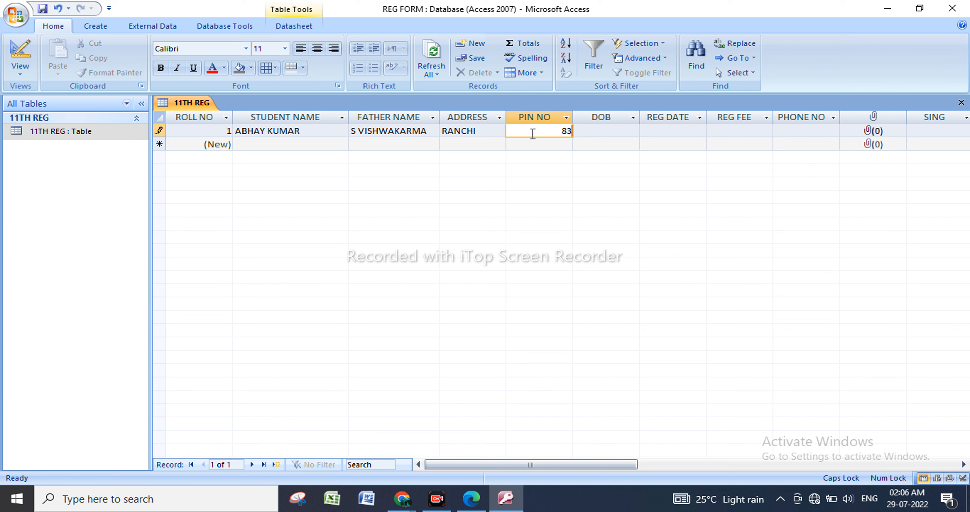
{"action": "type", "text": "830"}
{"action": "key", "text": "BackSpace"}
{"action": "key", "text": "BackSpace"}
{"action": "type", "text": "4001"}
{"action": "key", "text": "Tab"}
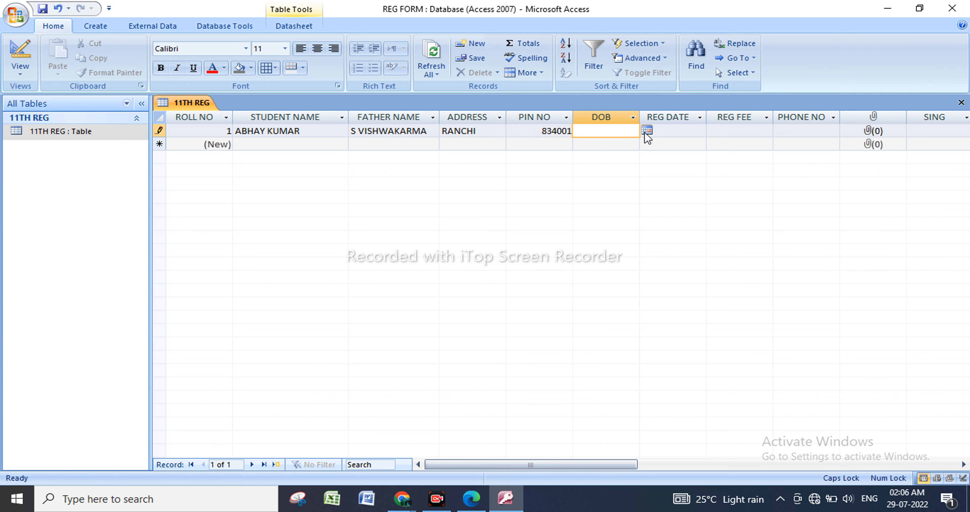
Enter the student's date of birth by picking today's date from the calendar and correcting its year.
{"action": "left_click", "coordinate": [647, 130]}
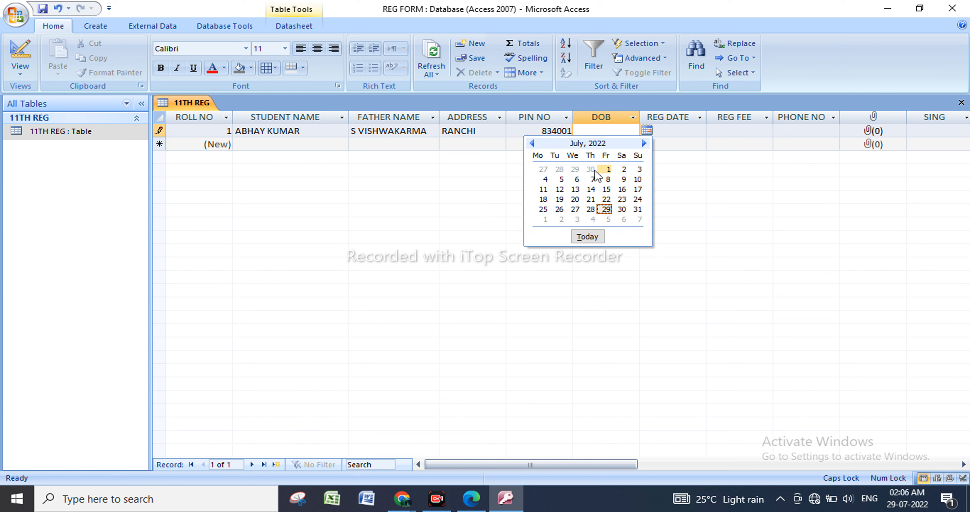
{"action": "left_click", "coordinate": [532, 145]}
{"action": "left_click", "coordinate": [533, 144]}
{"action": "left_click", "coordinate": [533, 145]}
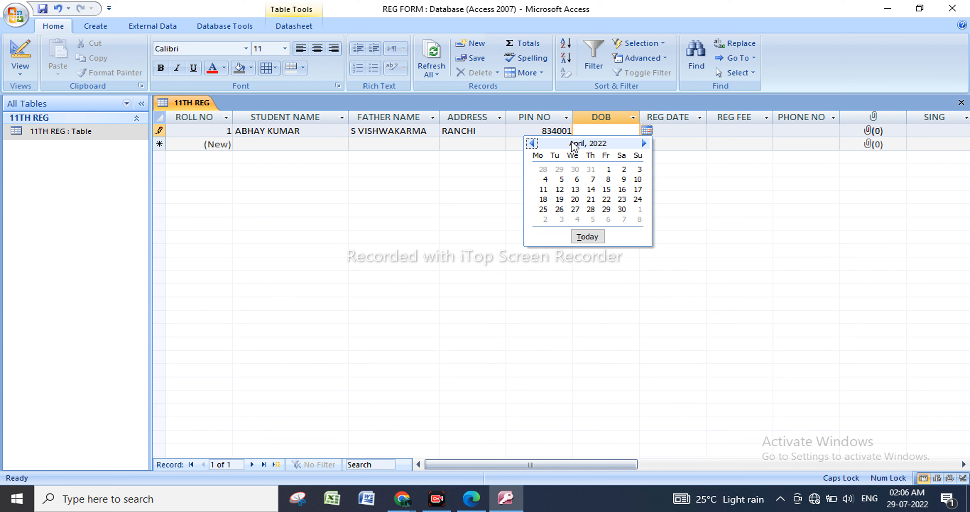
{"action": "left_click", "coordinate": [533, 144]}
{"action": "left_click", "coordinate": [532, 143]}
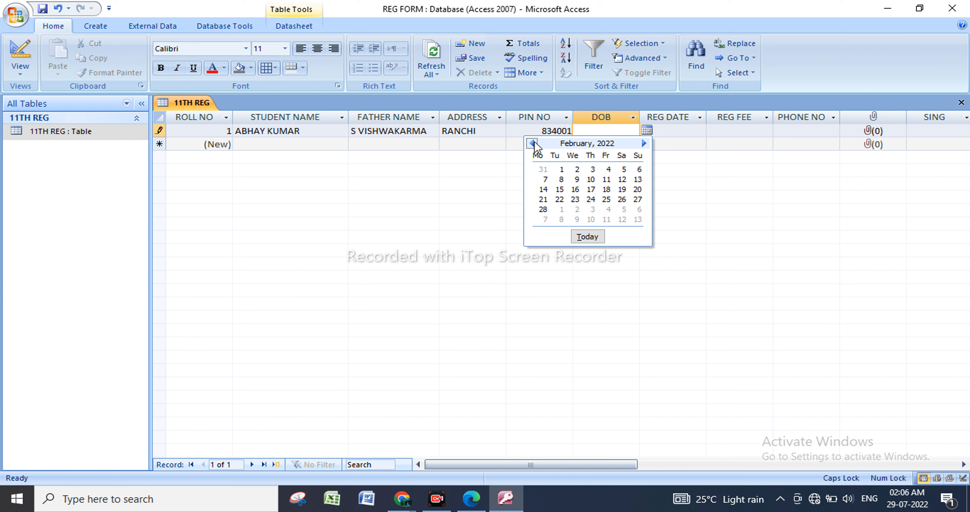
{"action": "left_click", "coordinate": [532, 143]}
{"action": "left_click", "coordinate": [533, 144]}
{"action": "left_click", "coordinate": [533, 143]}
{"action": "left_click", "coordinate": [587, 237]}
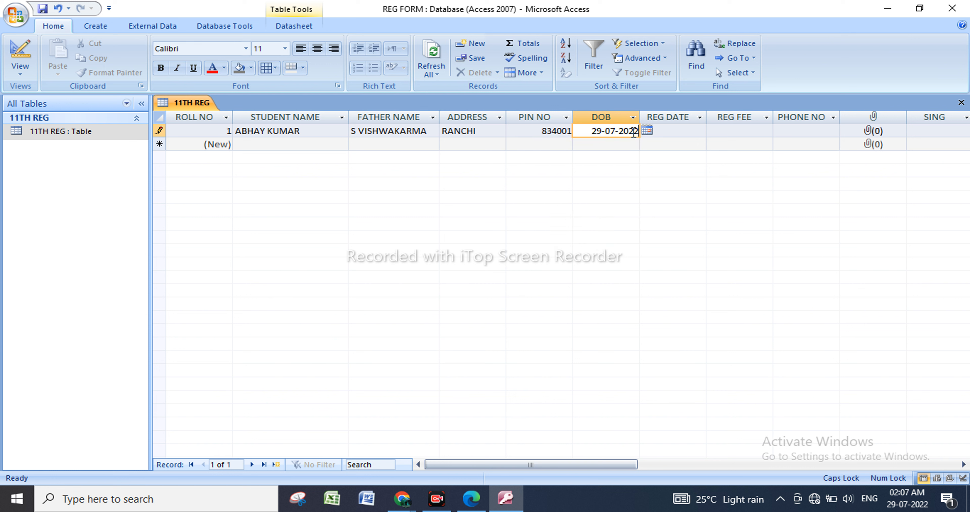
{"action": "key", "text": "BackSpace"}
{"action": "key", "text": "BackSpace"}
{"action": "type", "text": "00"}
Set the first record's REG DATE to today's date, 29-07-2022, and its REG FEE to 500.
{"action": "left_click", "coordinate": [687, 133]}
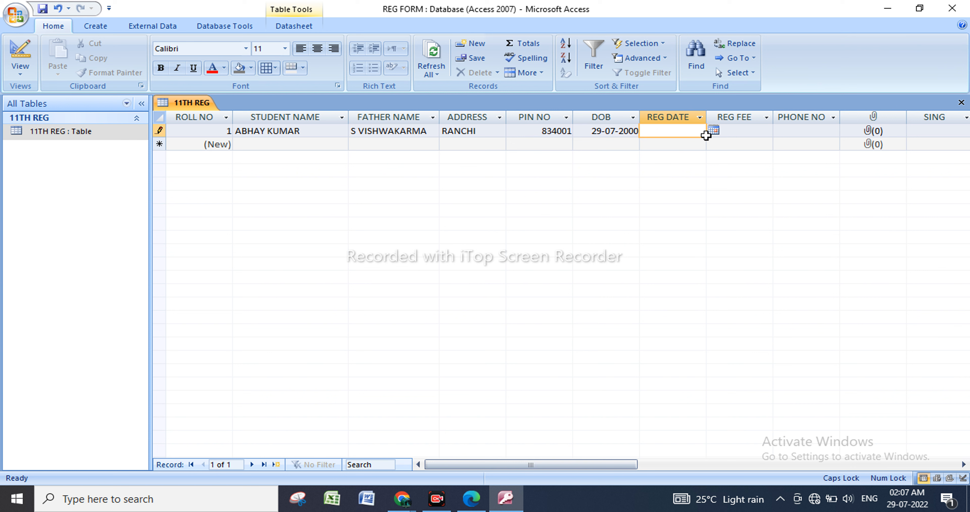
{"action": "left_click", "coordinate": [717, 131]}
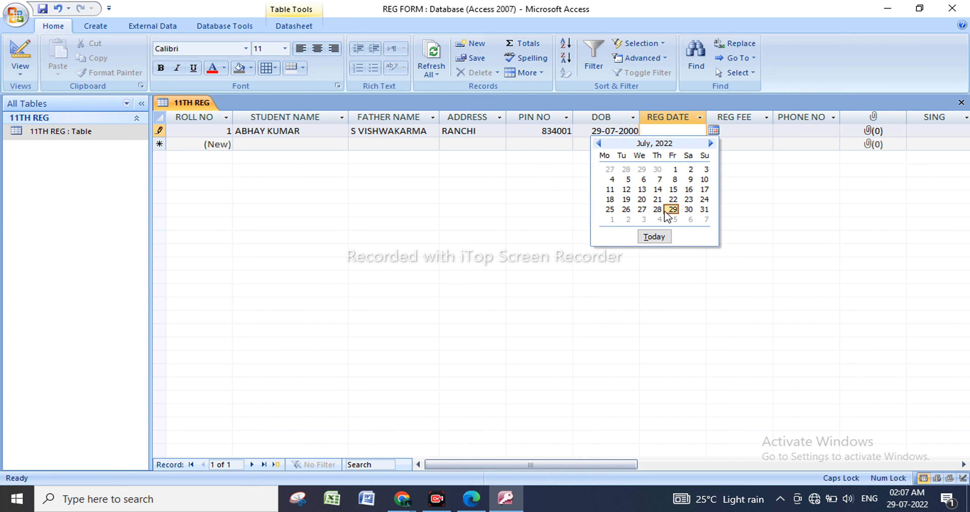
{"action": "left_click", "coordinate": [660, 237]}
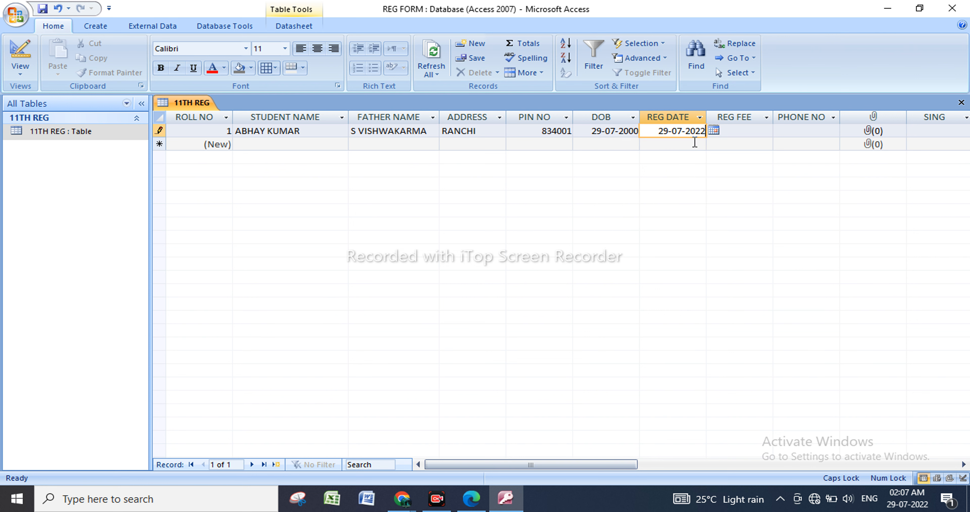
{"action": "left_click", "coordinate": [754, 131]}
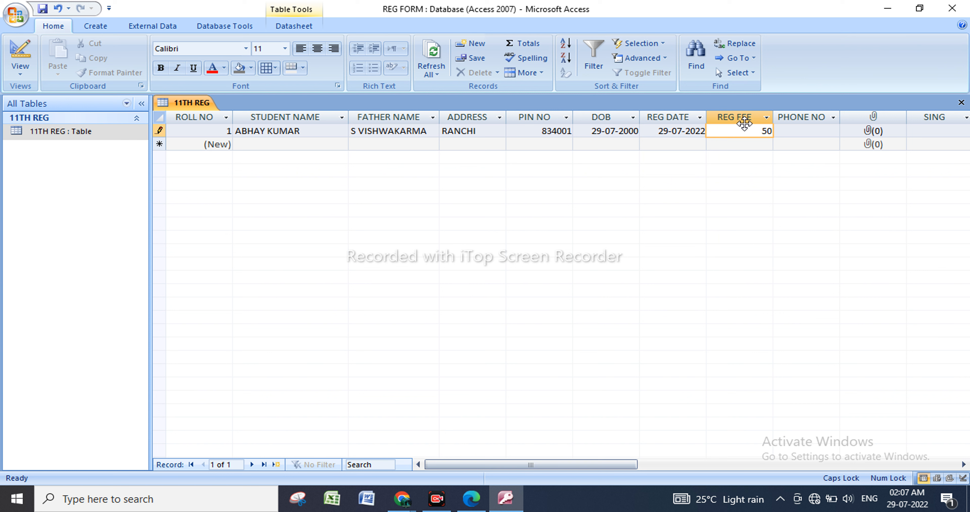
{"action": "type", "text": "500"}
{"action": "key", "text": "Tab"}
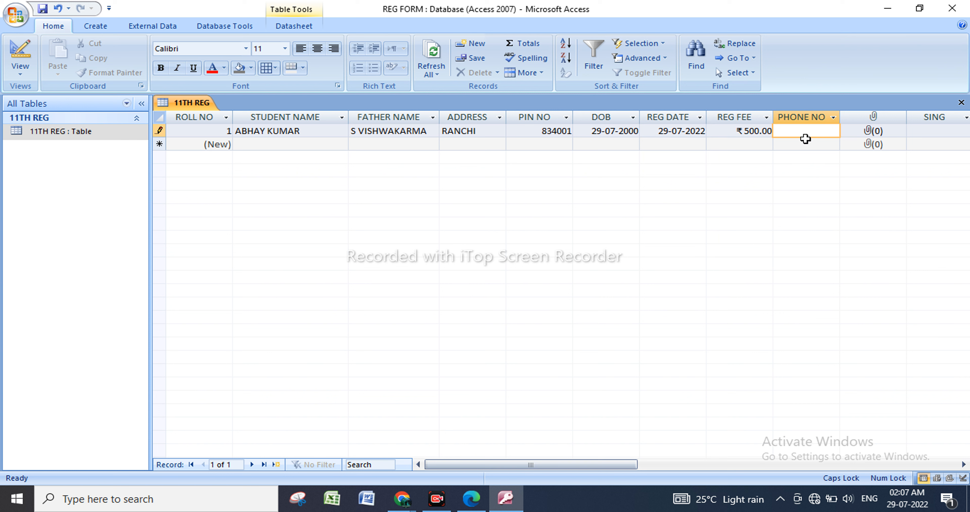
Widen the PHONE NO column and enter the student's phone number.
{"action": "left_click_drag", "start_coordinate": [842, 114], "coordinate": [870, 113]}
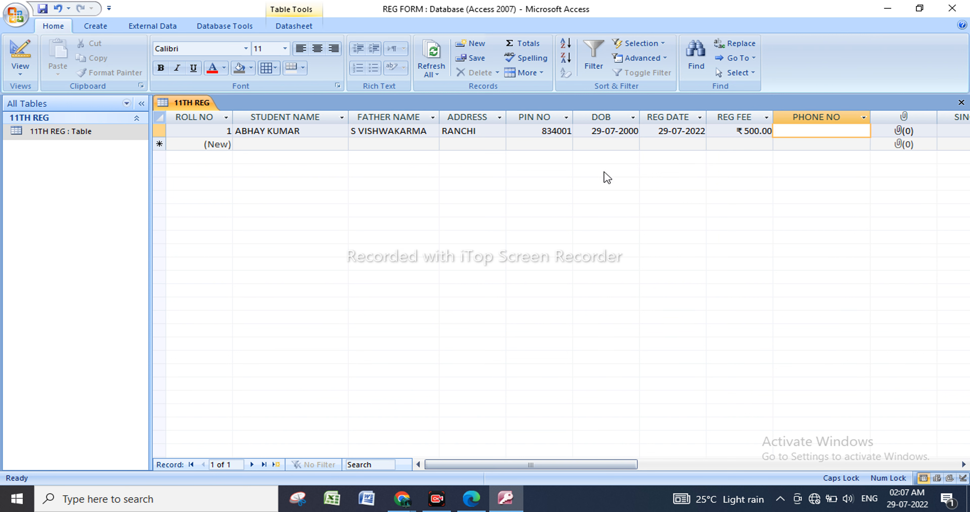
{"action": "left_click_drag", "start_coordinate": [637, 465], "coordinate": [661, 467]}
{"action": "left_click", "coordinate": [752, 134]}
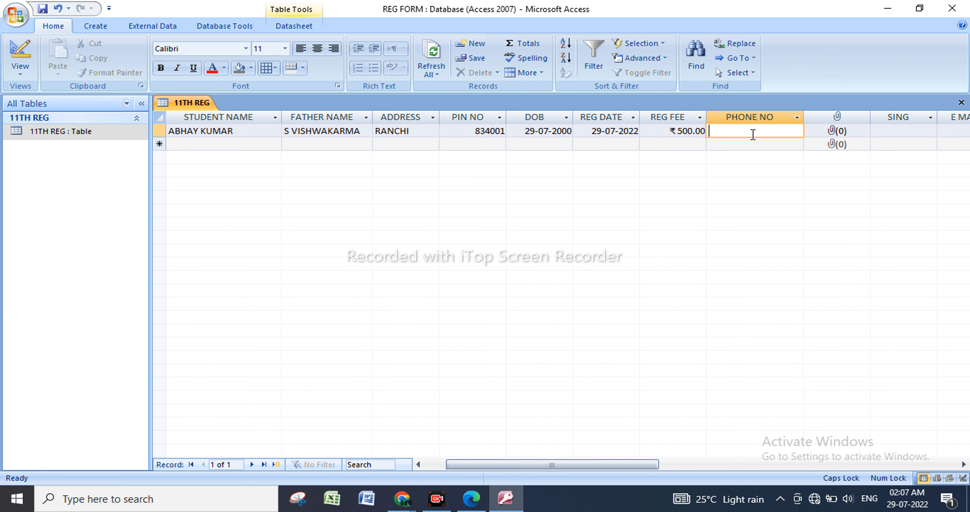
{"action": "type", "text": "6"}
{"action": "type", "text": "9"}
{"action": "type", "text": "395155"}
Attach the picture IMG_20220612_172323071.jpg from the Desktop to the first record's attachment field.
{"action": "double_click", "coordinate": [837, 132]}
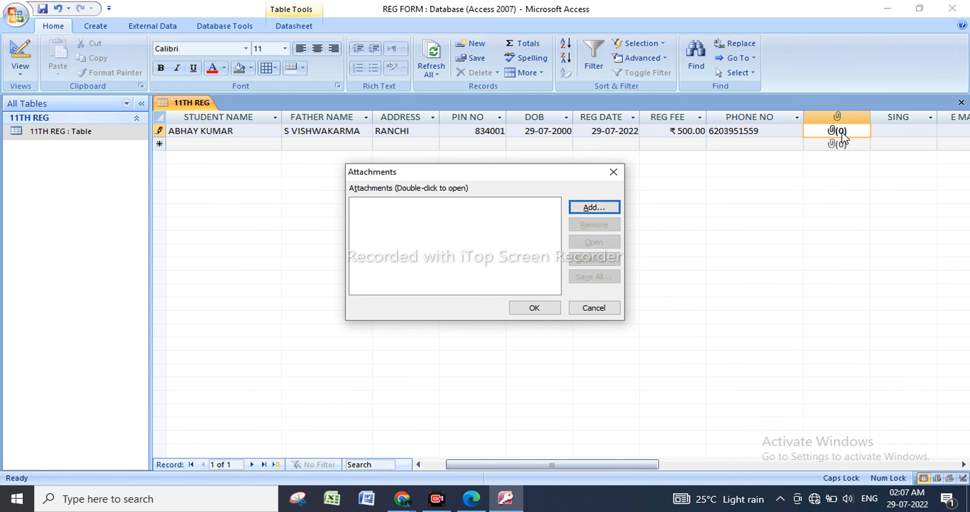
{"action": "left_click", "coordinate": [600, 208]}
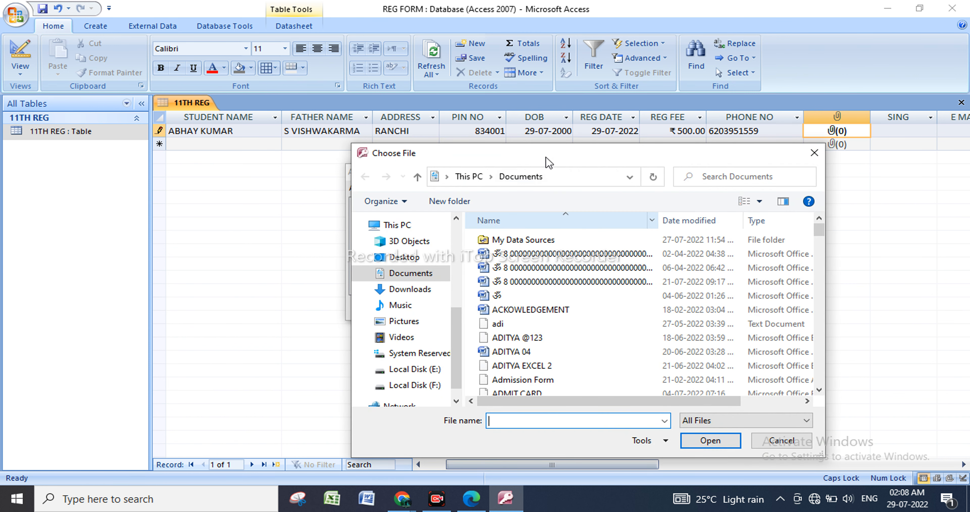
{"action": "left_click", "coordinate": [418, 264]}
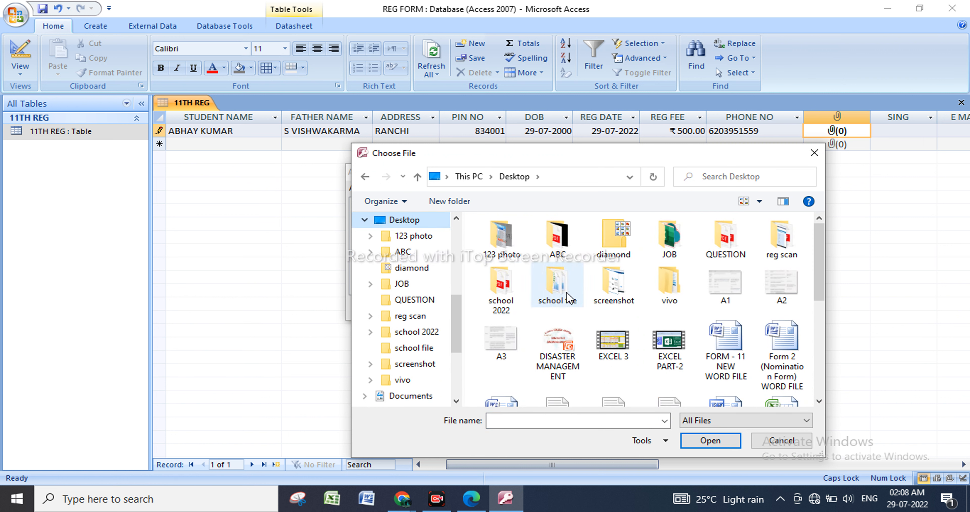
{"action": "scroll", "coordinate": [627, 336], "scroll_direction": "down", "scroll_amount": 3}
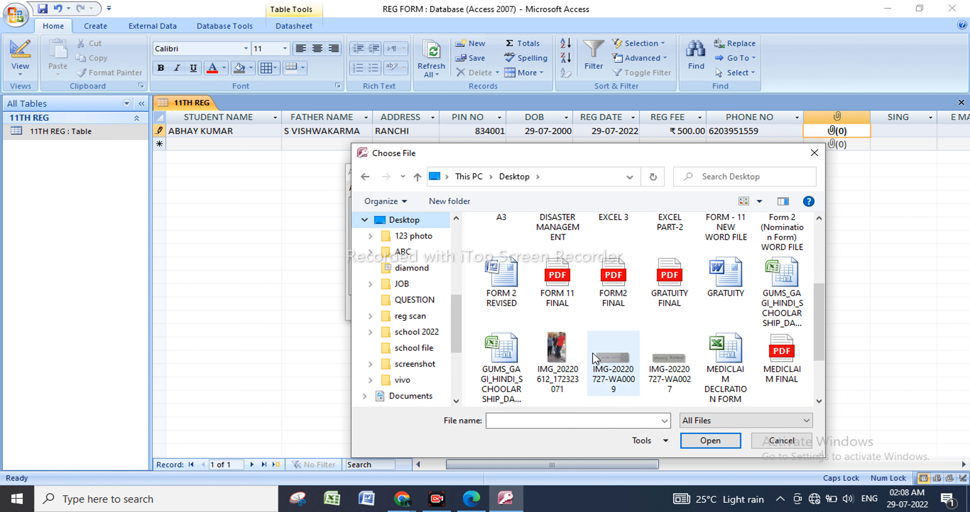
{"action": "double_click", "coordinate": [557, 352]}
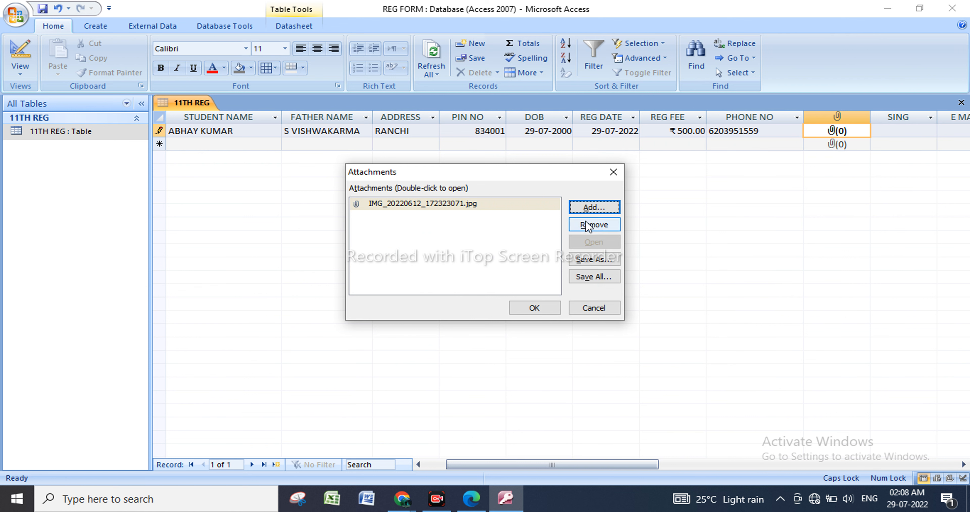
{"action": "left_click", "coordinate": [595, 207]}
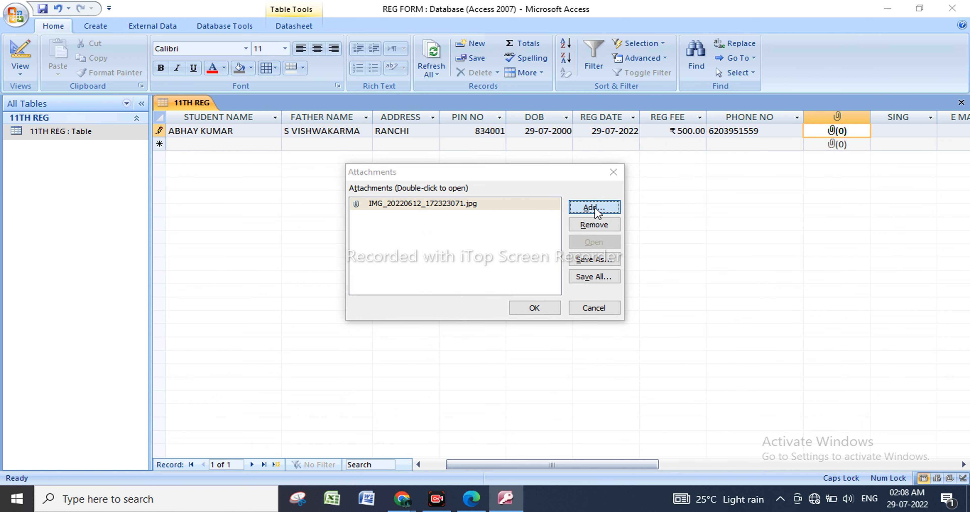
{"action": "left_click", "coordinate": [814, 152]}
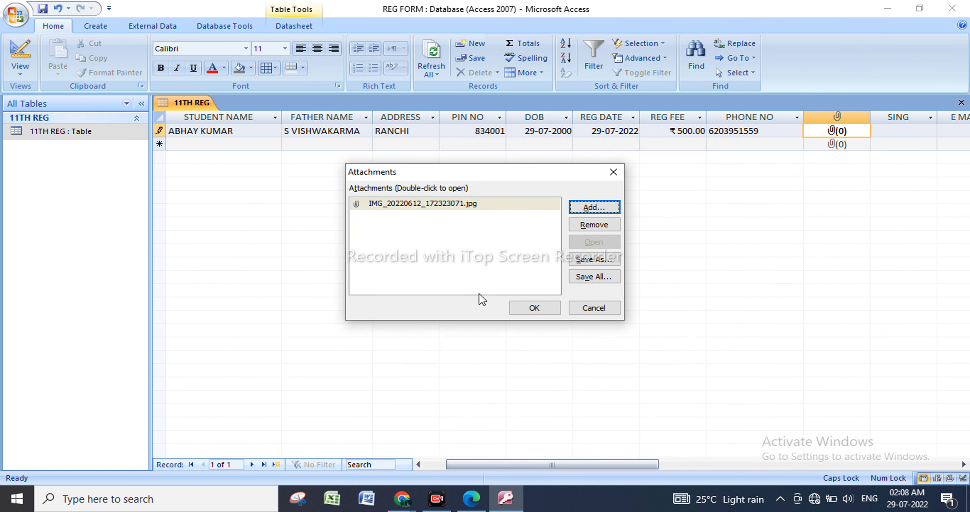
{"action": "left_click", "coordinate": [535, 307]}
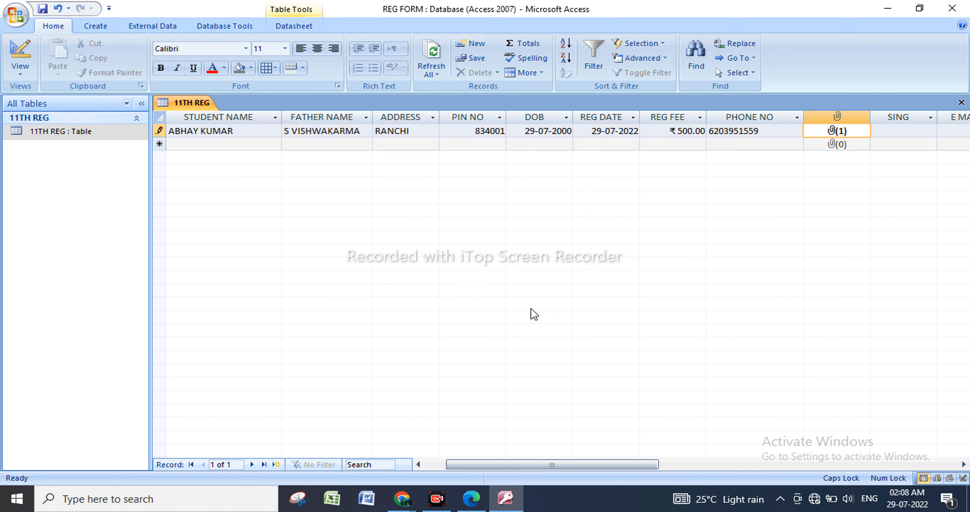
Insert a new Bitmap Image object into the first record's SING field.
{"action": "left_click", "coordinate": [915, 133]}
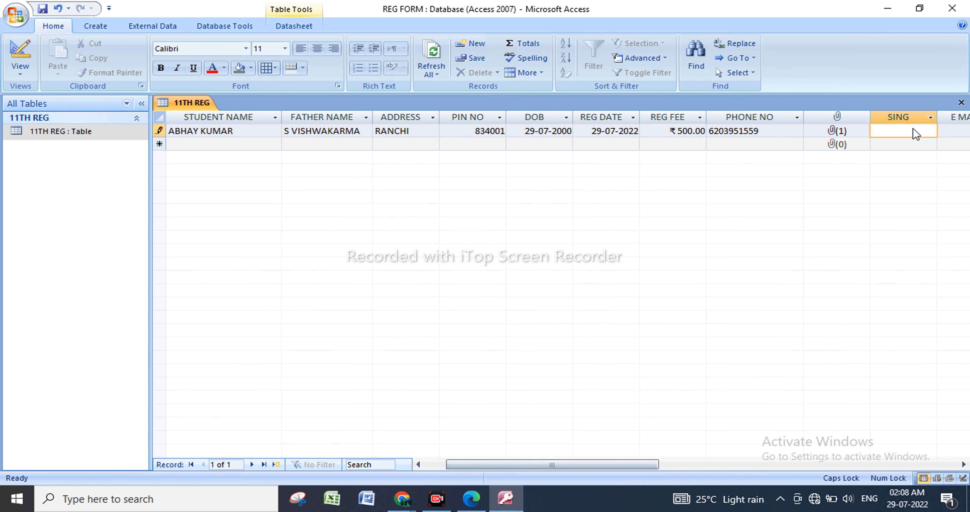
{"action": "right_click", "coordinate": [895, 138]}
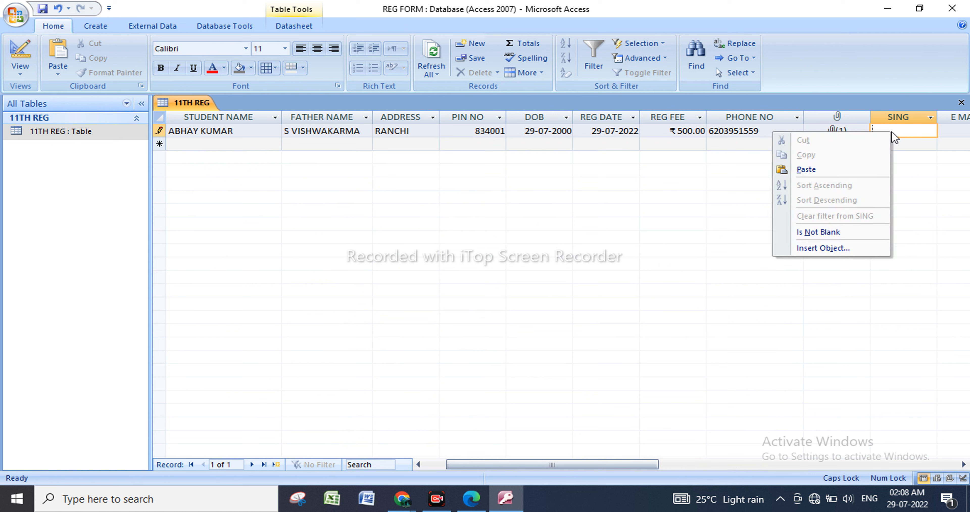
{"action": "left_click", "coordinate": [834, 248]}
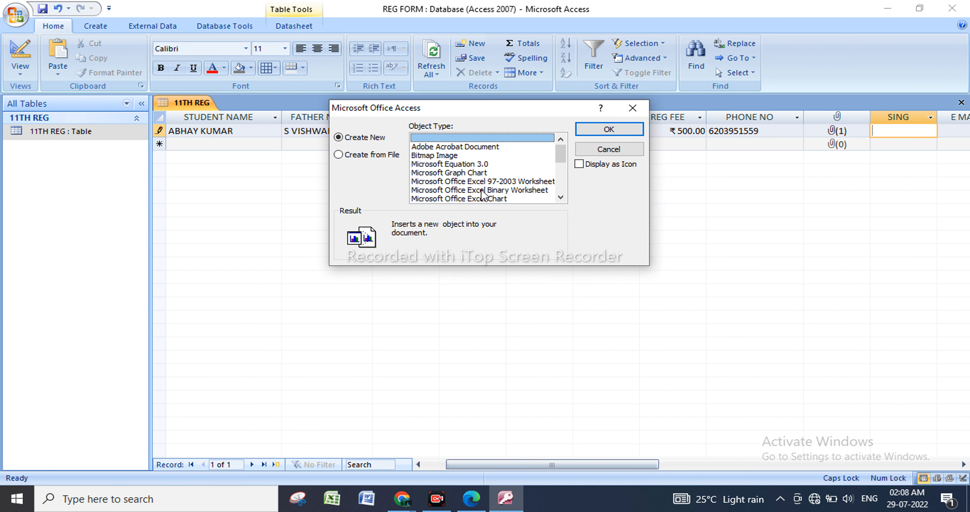
{"action": "left_click", "coordinate": [433, 156]}
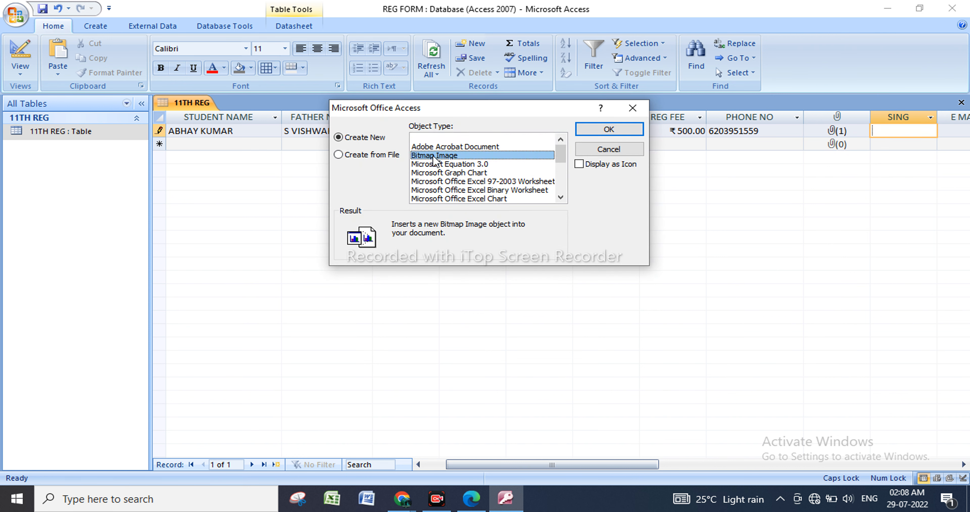
{"action": "left_click", "coordinate": [603, 131]}
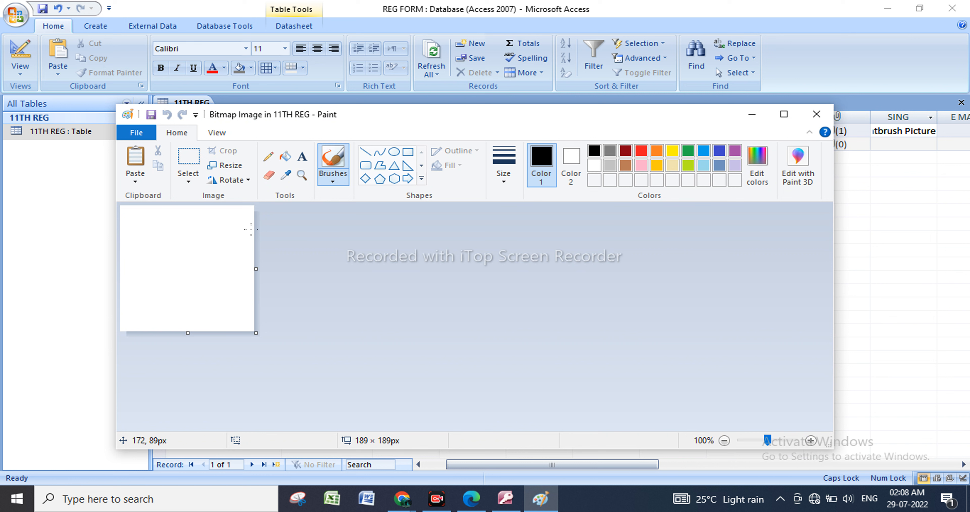
Draw the student's signature freehand with the Pencil on the bitmap canvas and return to the table.
{"action": "left_click", "coordinate": [272, 158]}
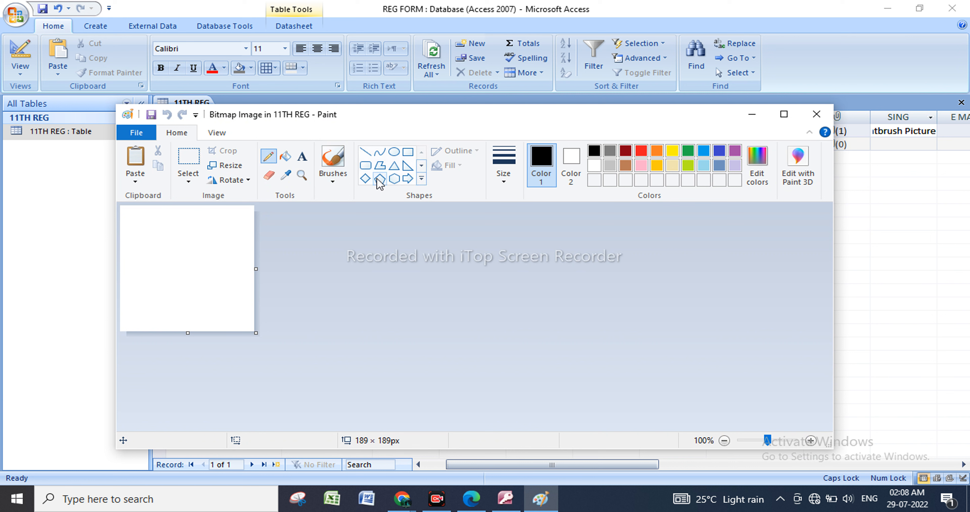
{"action": "mouse_move", "coordinate": [156, 294]}
{"action": "left_mouse_down"}
{"action": "mouse_move", "coordinate": [179, 243]}
{"action": "mouse_move", "coordinate": [178, 286]}
{"action": "mouse_move", "coordinate": [191, 278]}
{"action": "mouse_move", "coordinate": [192, 252]}
{"action": "mouse_move", "coordinate": [210, 272]}
{"action": "mouse_move", "coordinate": [223, 258]}
{"action": "mouse_move", "coordinate": [210, 325]}
{"action": "mouse_move", "coordinate": [226, 293]}
{"action": "left_mouse_up"}
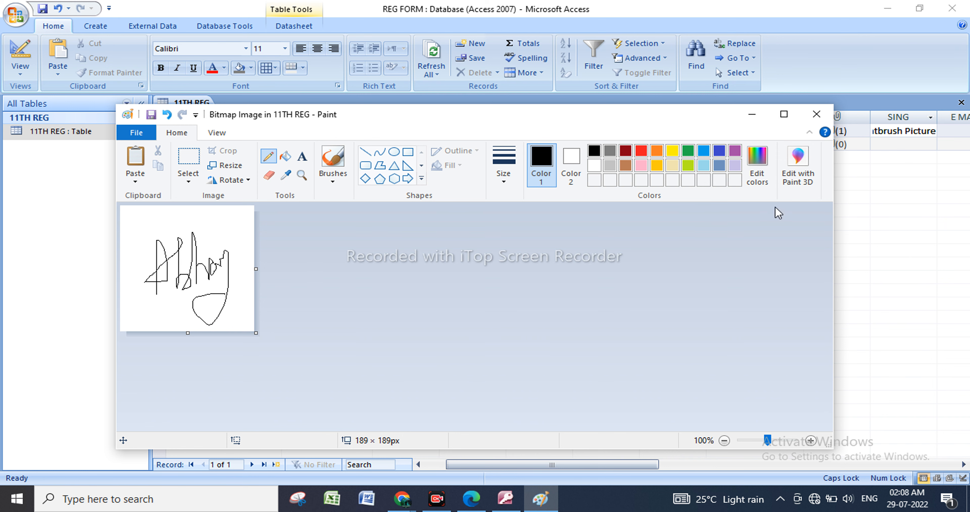
{"action": "left_click", "coordinate": [817, 116]}
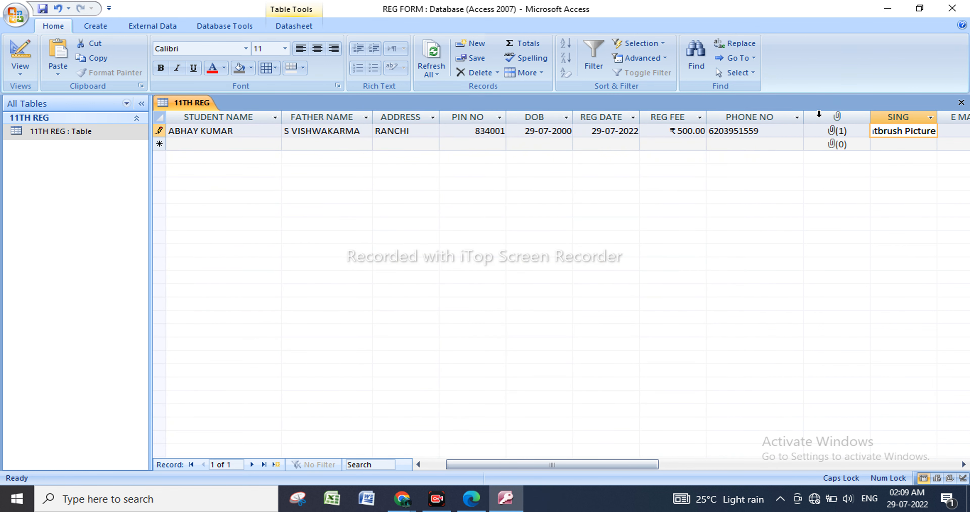
Enter the student's e-mail address in the first record's E MAIL field.
{"action": "left_click_drag", "start_coordinate": [656, 464], "coordinate": [720, 466]}
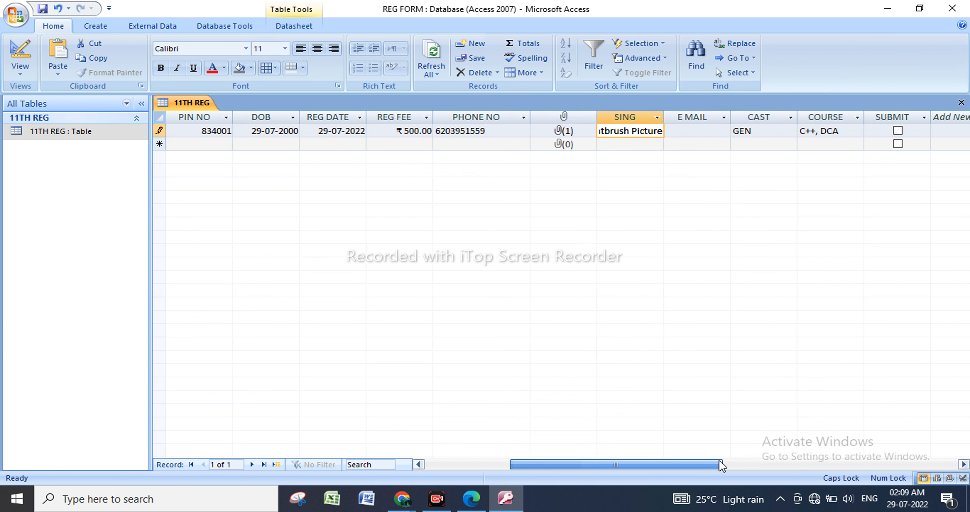
{"action": "left_click", "coordinate": [658, 116]}
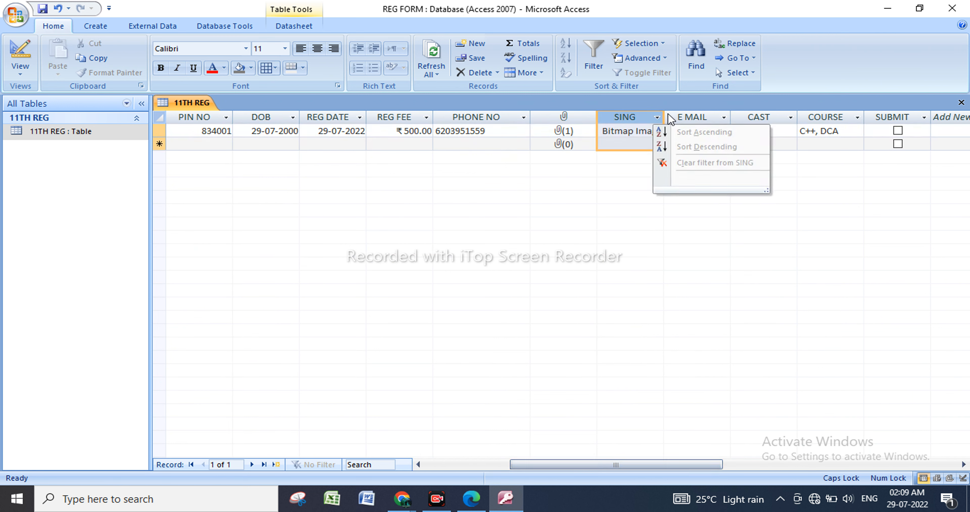
{"action": "key", "text": "Escape"}
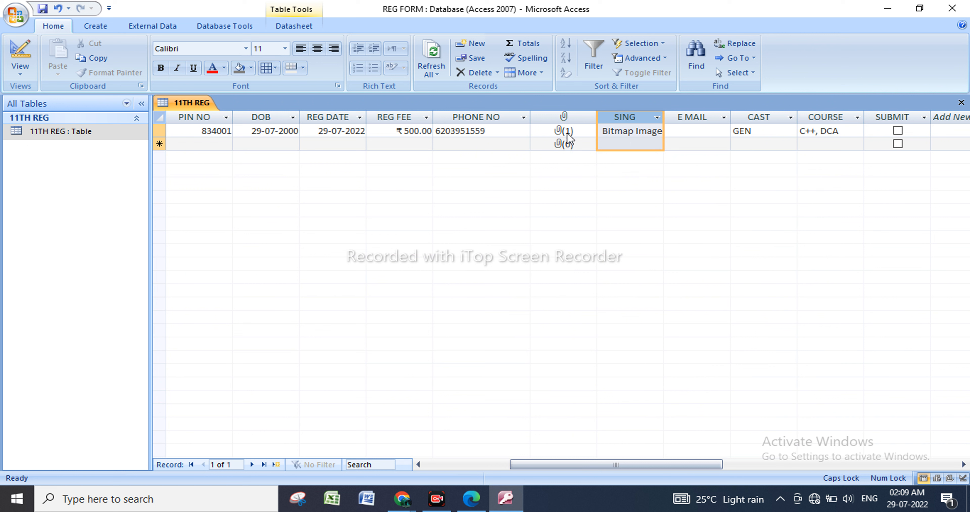
{"action": "left_click", "coordinate": [721, 130]}
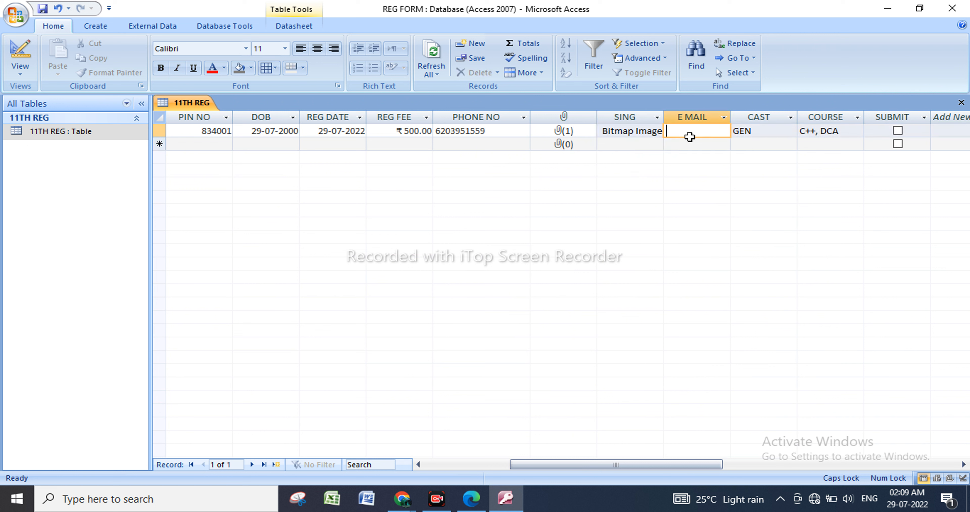
{"action": "key", "text": "Caps_Lock"}
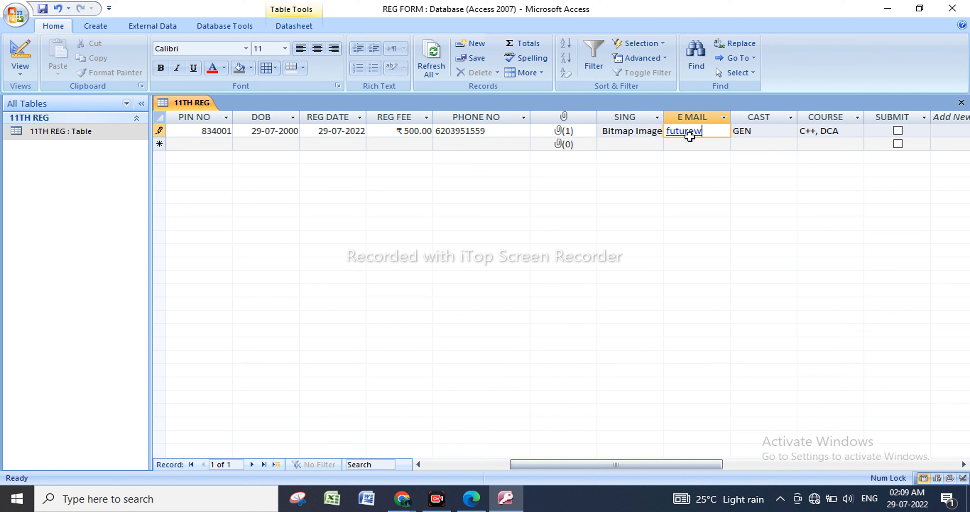
Widen the E MAIL column until the first record's whole address fits.
{"action": "left_click_drag", "start_coordinate": [731, 119], "coordinate": [759, 119]}
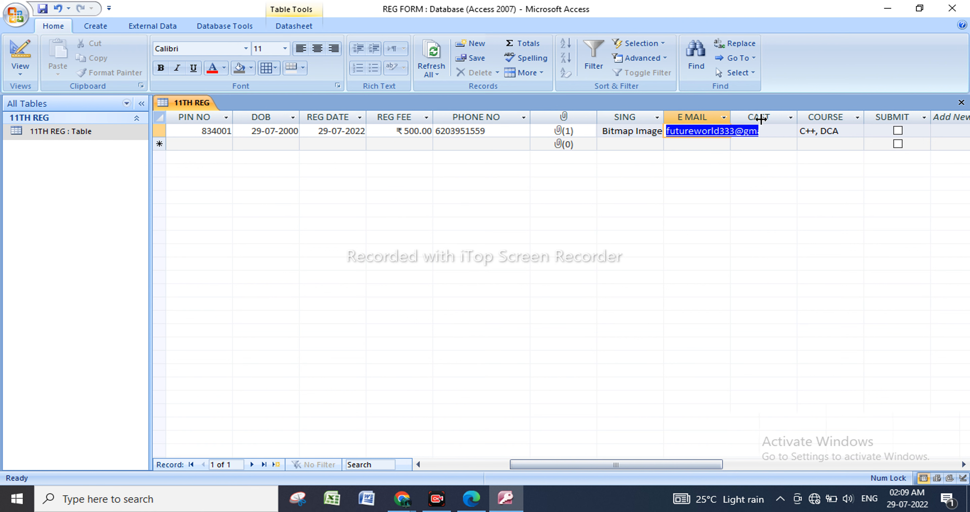
{"action": "left_click", "coordinate": [786, 134]}
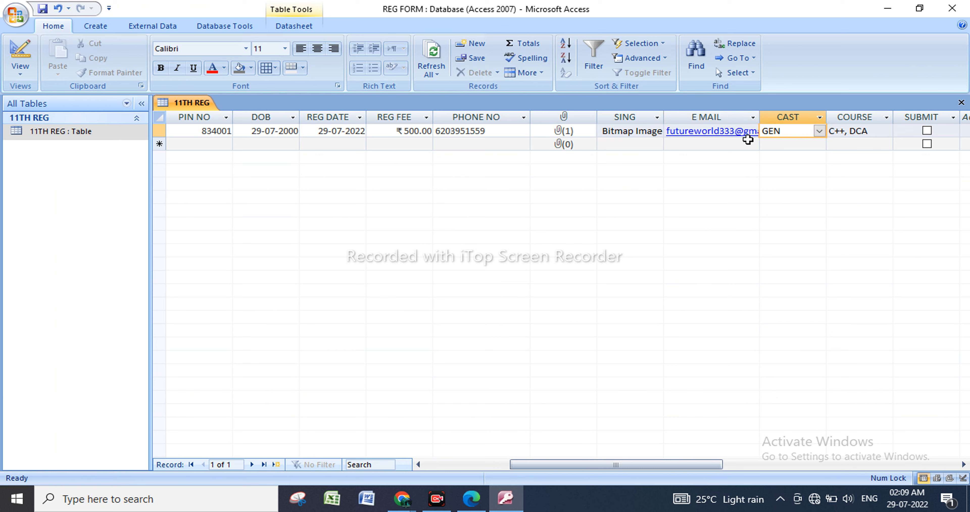
{"action": "left_click_drag", "start_coordinate": [759, 120], "coordinate": [797, 115]}
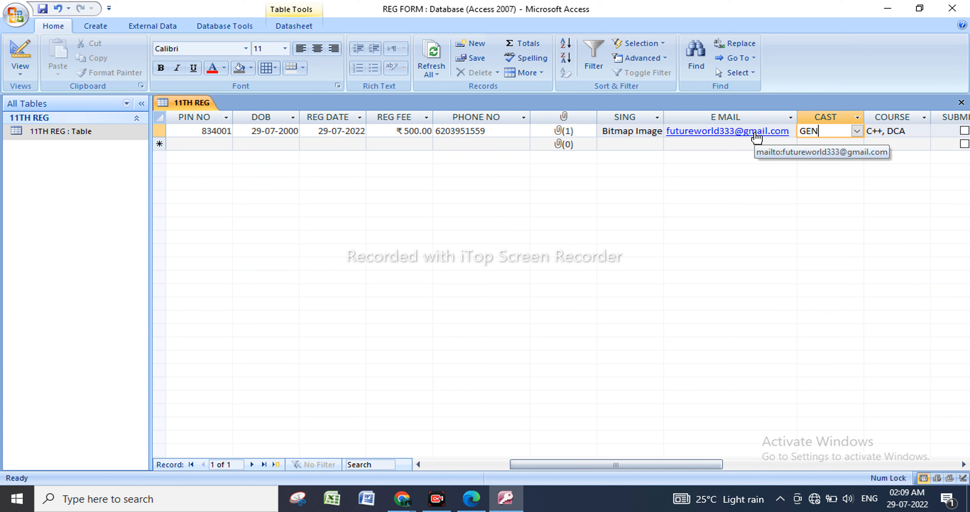
Set the first record's CAST to OBC, keep its COURSE selection and tick its SUBMIT box.
{"action": "left_click", "coordinate": [856, 131]}
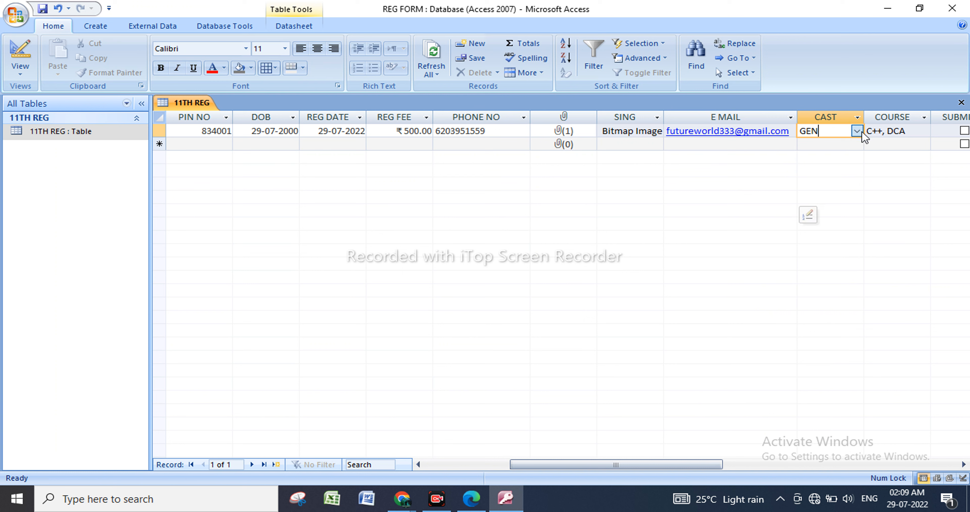
{"action": "left_click", "coordinate": [829, 157]}
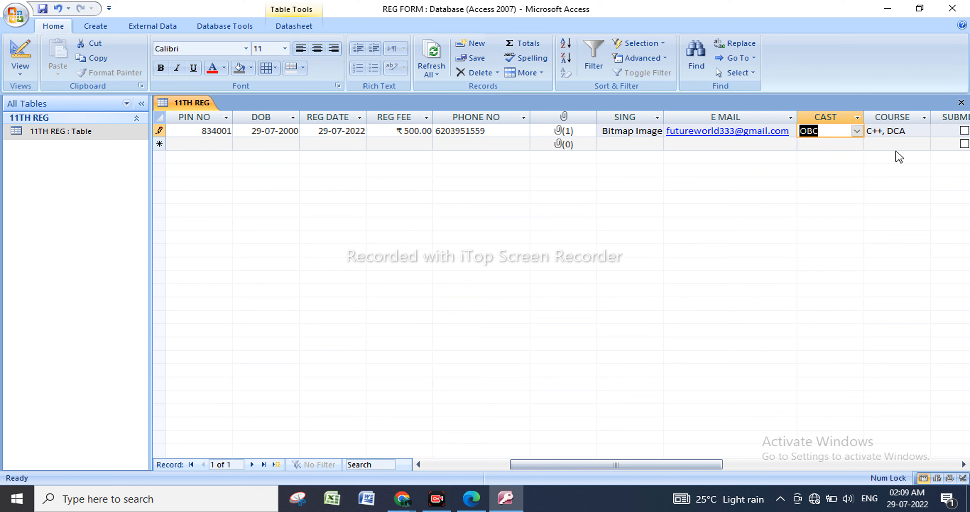
{"action": "left_click", "coordinate": [924, 133]}
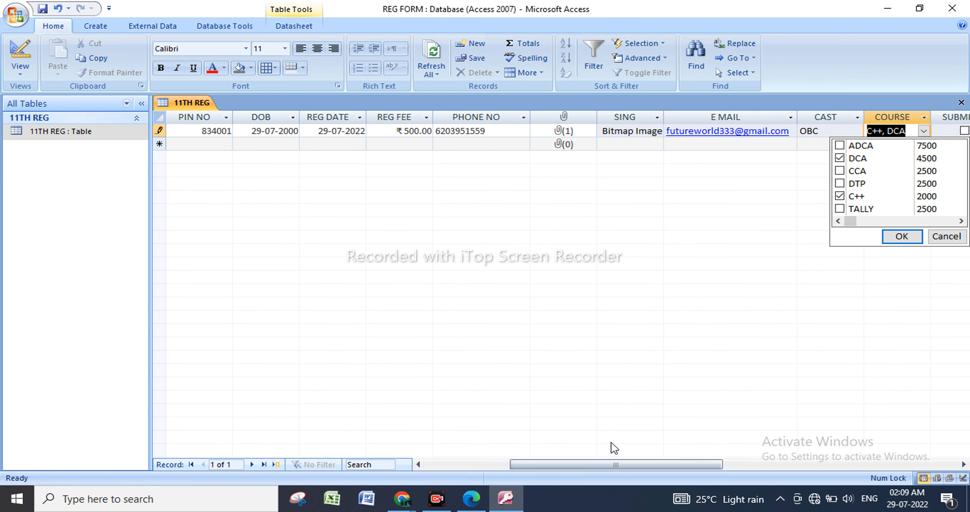
{"action": "left_click_drag", "start_coordinate": [629, 464], "coordinate": [673, 463]}
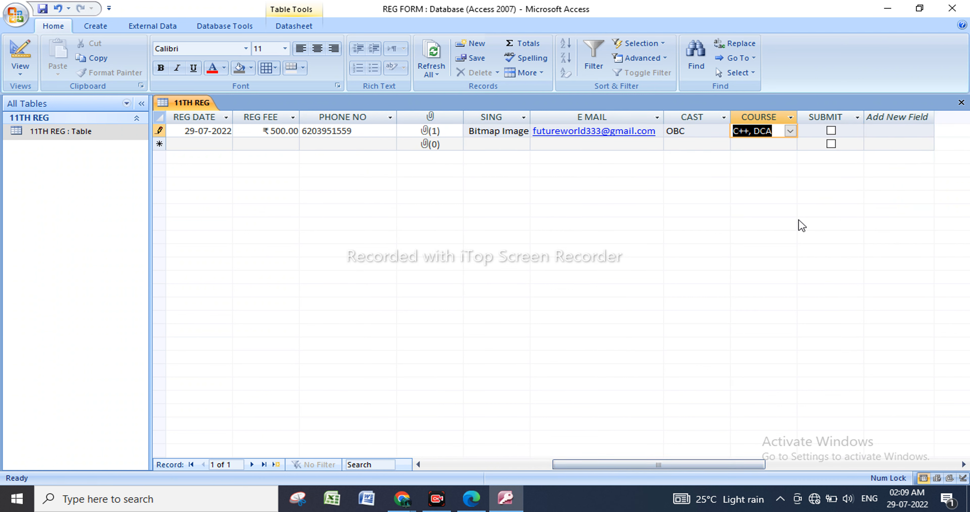
{"action": "left_click", "coordinate": [830, 131]}
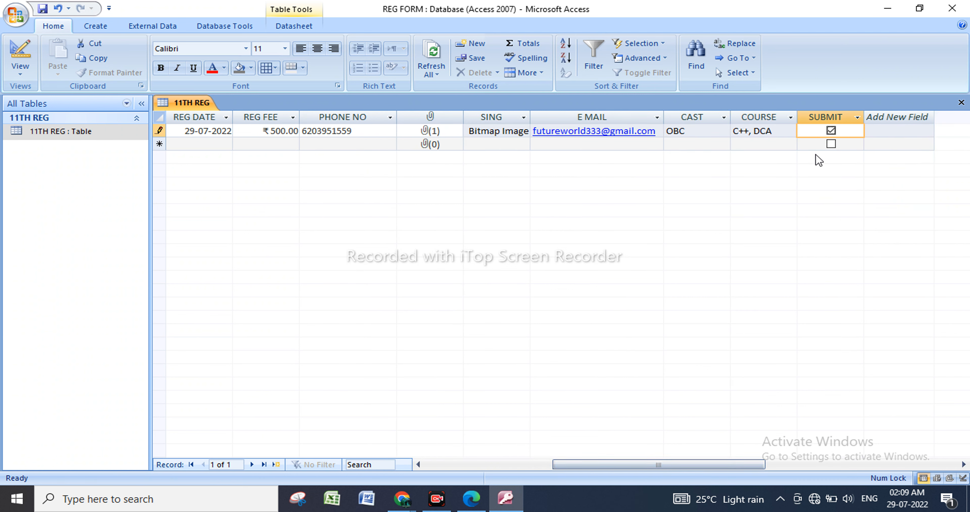
Start a second record with the student's full name in STUDENT NAME and the father's full name in FATHER NAME.
{"action": "left_click_drag", "start_coordinate": [699, 459], "coordinate": [458, 458]}
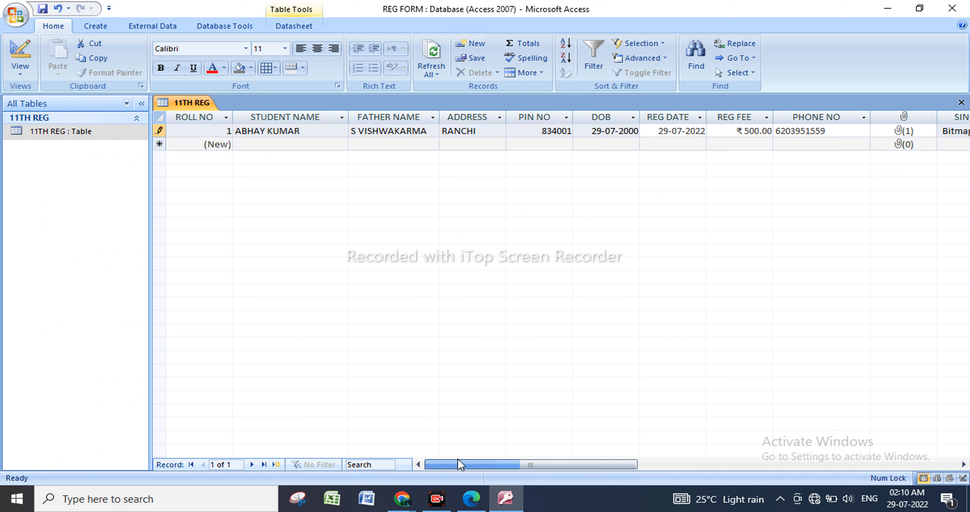
{"action": "left_click", "coordinate": [278, 147]}
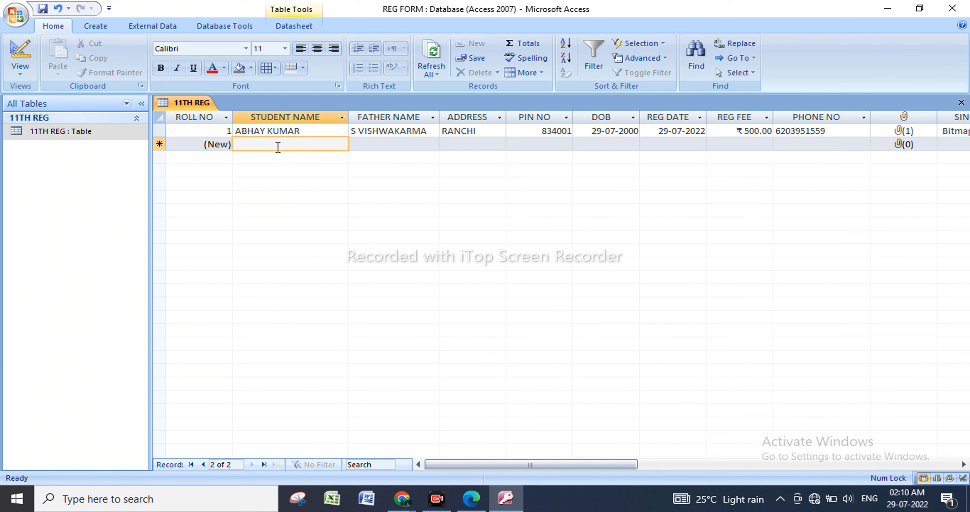
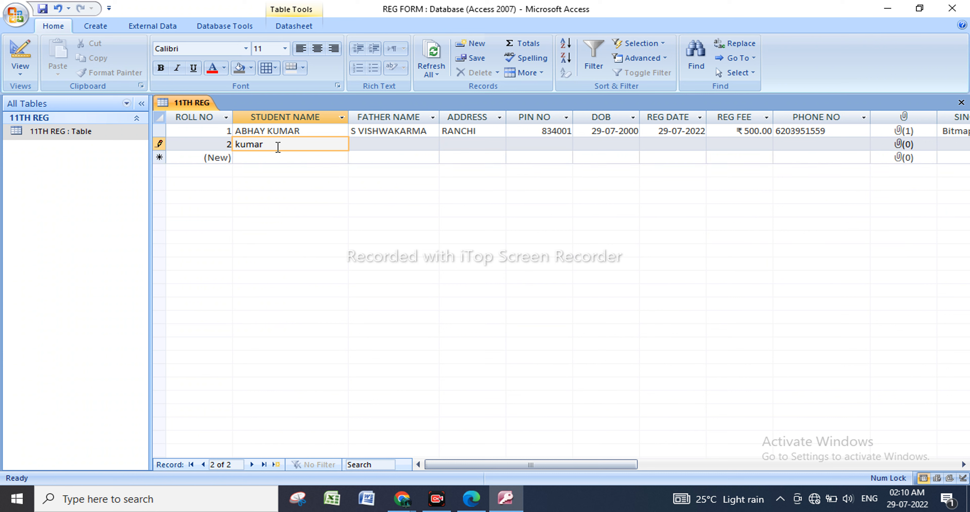
{"action": "left_click", "coordinate": [393, 148]}
{"action": "key", "text": "Caps_Lock"}
{"action": "left_click", "coordinate": [392, 148]}
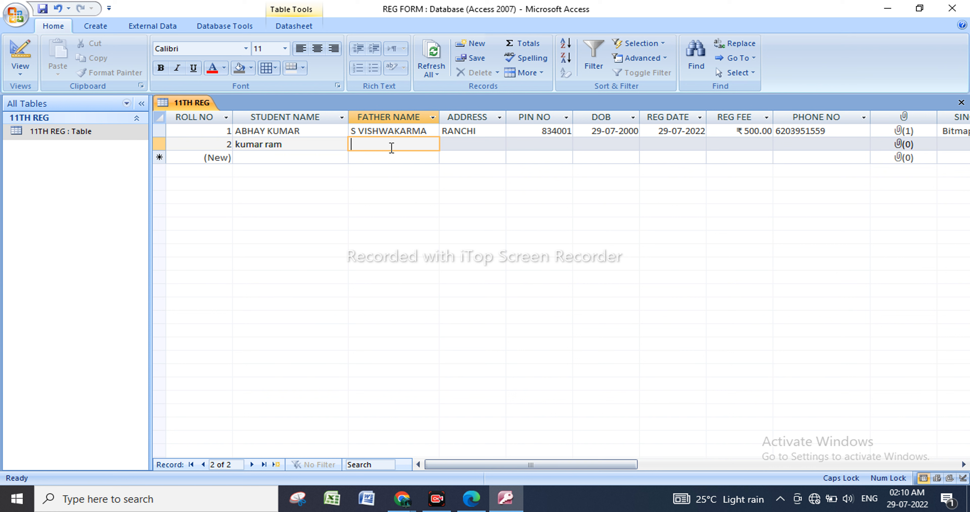
Enter the second student's address and copy the first record's PIN NO value into the second record.
{"action": "left_click", "coordinate": [475, 144]}
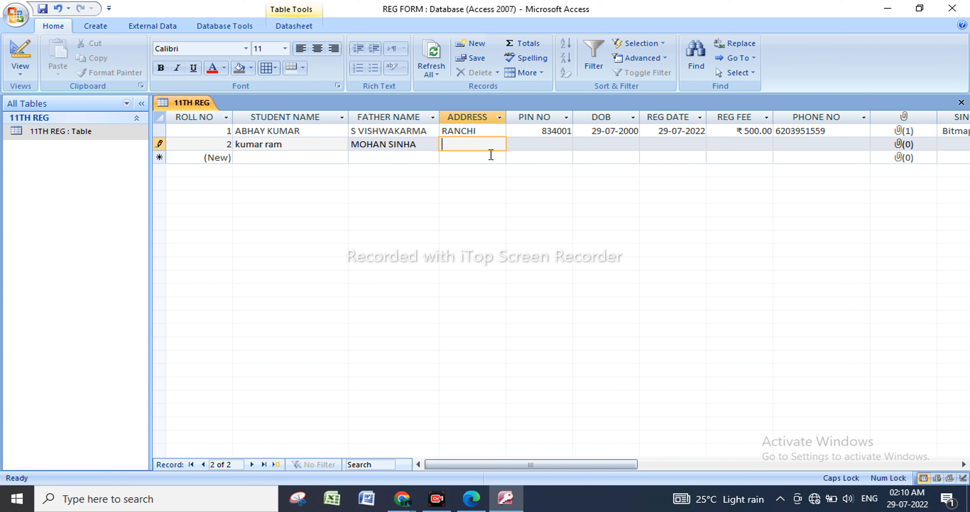
{"action": "type", "text": "RATU ROAD"}
{"action": "left_click", "coordinate": [538, 142]}
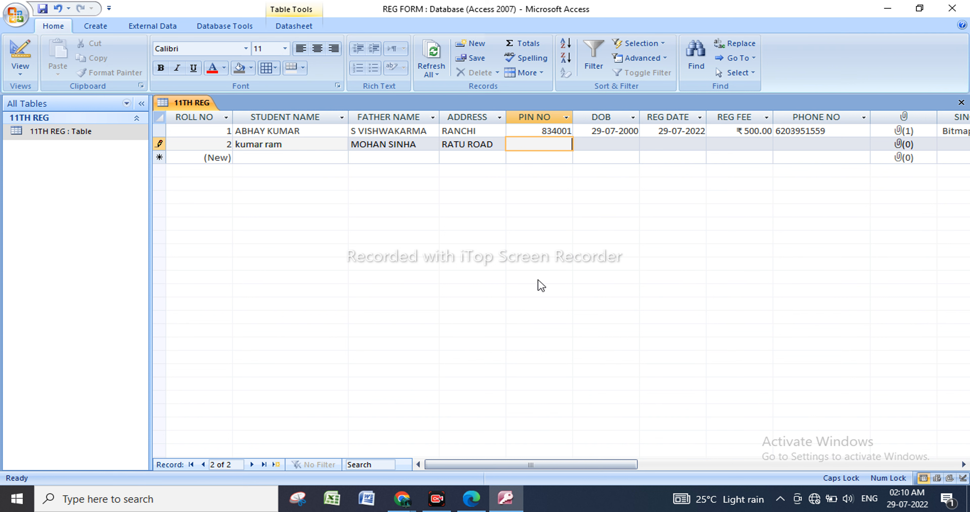
{"action": "left_click_drag", "start_coordinate": [552, 464], "coordinate": [621, 467]}
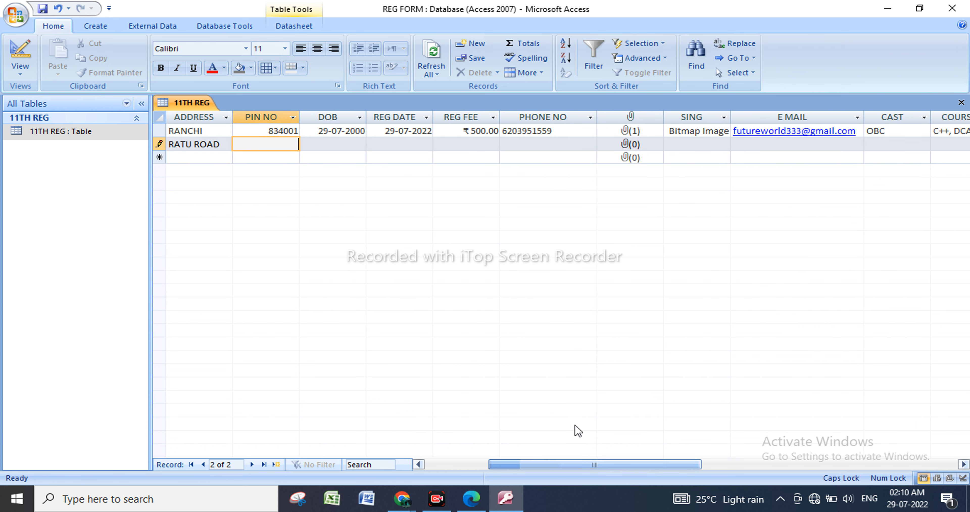
{"action": "double_click", "coordinate": [279, 132]}
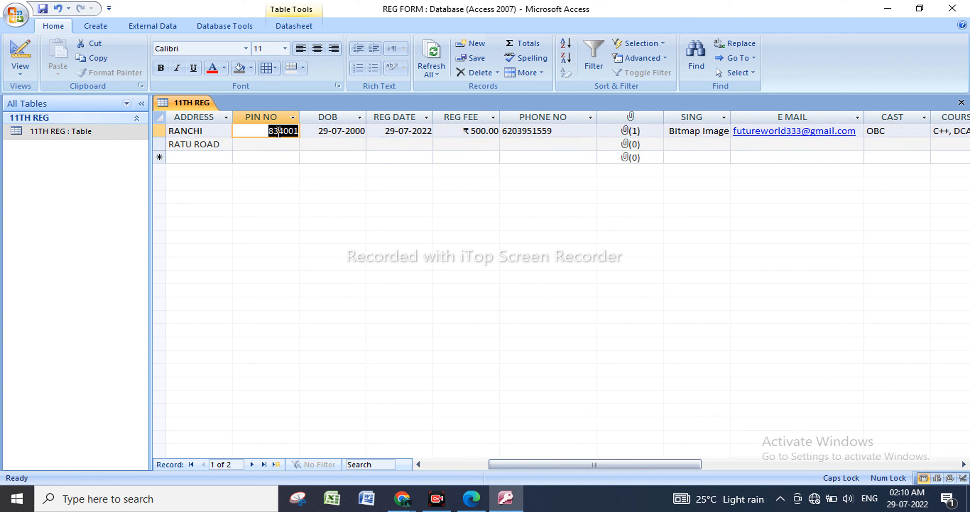
{"action": "key", "text": "ctrl+c"}
{"action": "left_click", "coordinate": [285, 148]}
{"action": "key", "text": "ctrl+v"}
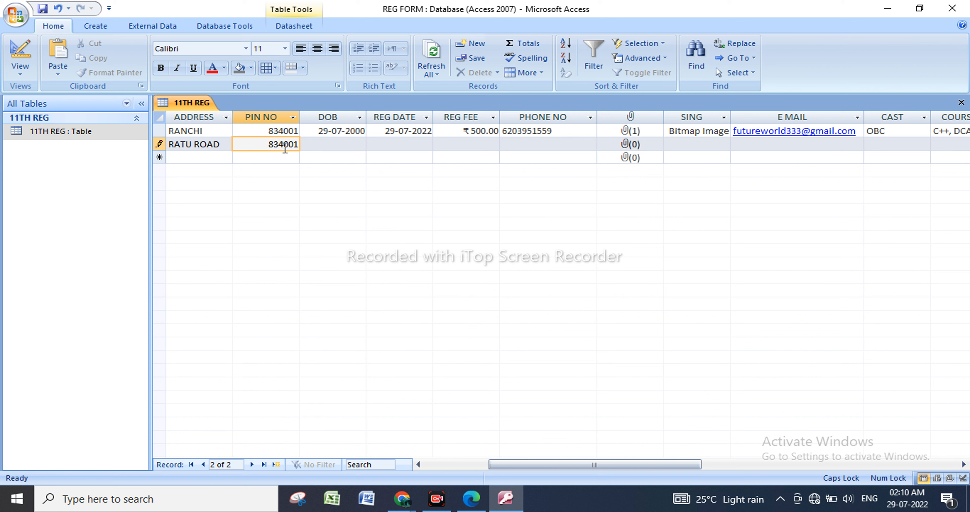
Pick a date of birth from the calendar for the second record's DOB and correct its year.
{"action": "left_click", "coordinate": [324, 145]}
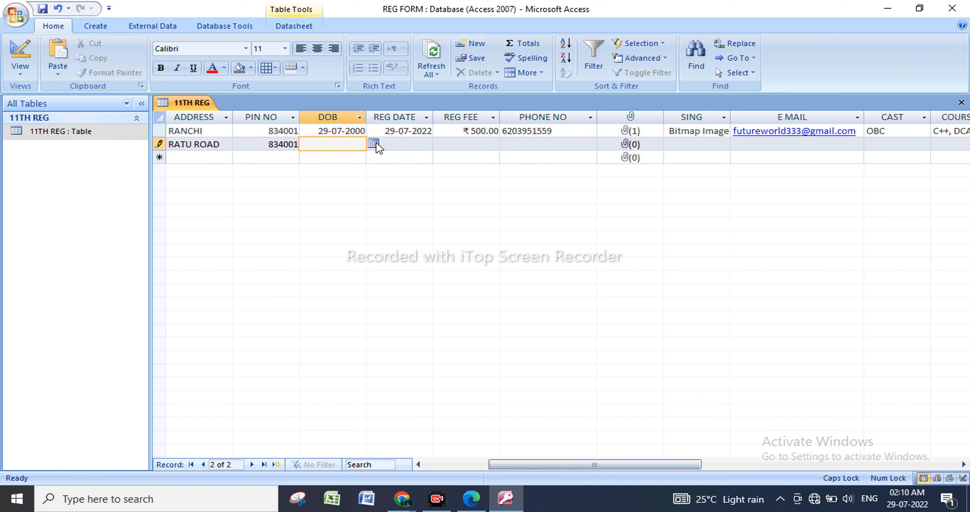
{"action": "left_click", "coordinate": [373, 143]}
{"action": "left_click", "coordinate": [258, 157]}
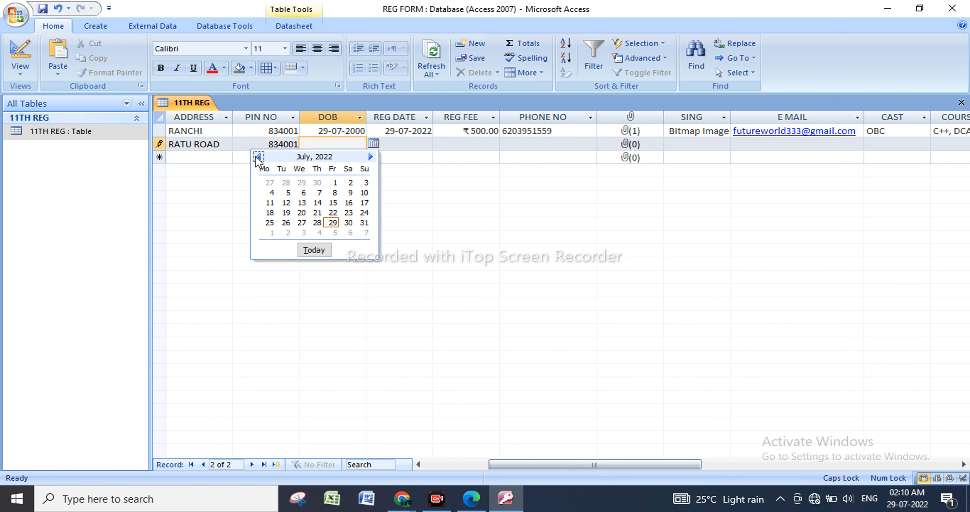
{"action": "left_click", "coordinate": [259, 157]}
{"action": "left_click", "coordinate": [258, 157]}
{"action": "left_click", "coordinate": [258, 156]}
{"action": "left_click", "coordinate": [258, 156]}
{"action": "left_click", "coordinate": [259, 157]}
{"action": "left_click", "coordinate": [258, 157]}
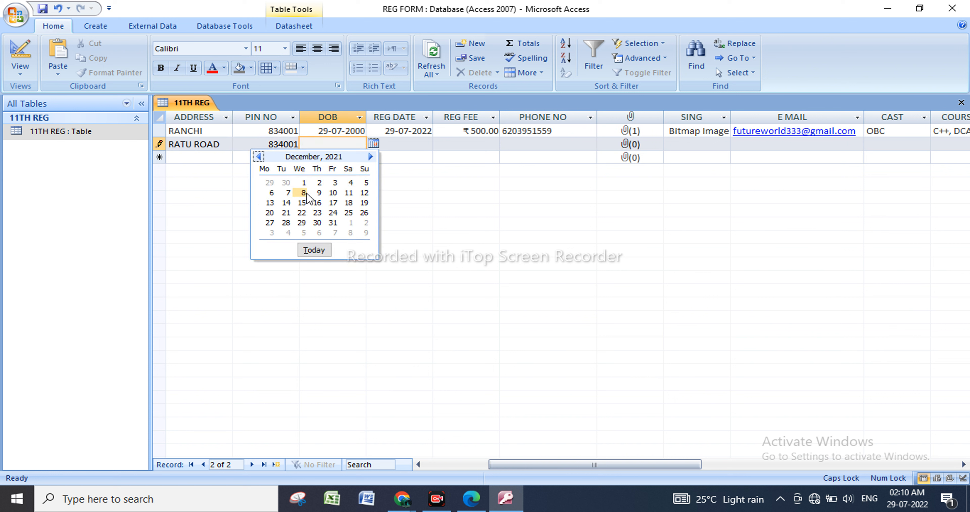
{"action": "left_click", "coordinate": [303, 193]}
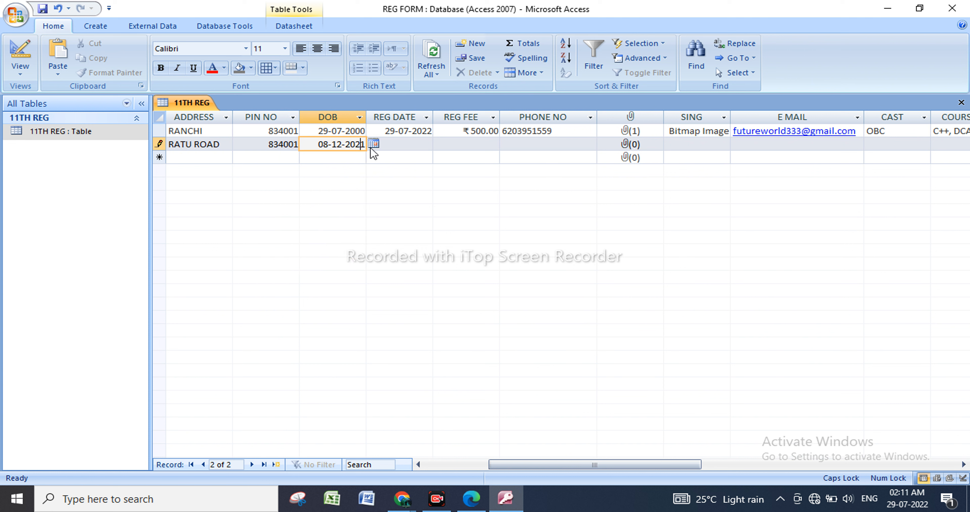
{"action": "key", "text": "BackSpace"}
{"action": "type", "text": "0"}
Set the second record's REG DATE to today's date, 29-07-2022, from the calendar.
{"action": "left_click", "coordinate": [405, 145]}
{"action": "left_click", "coordinate": [439, 143]}
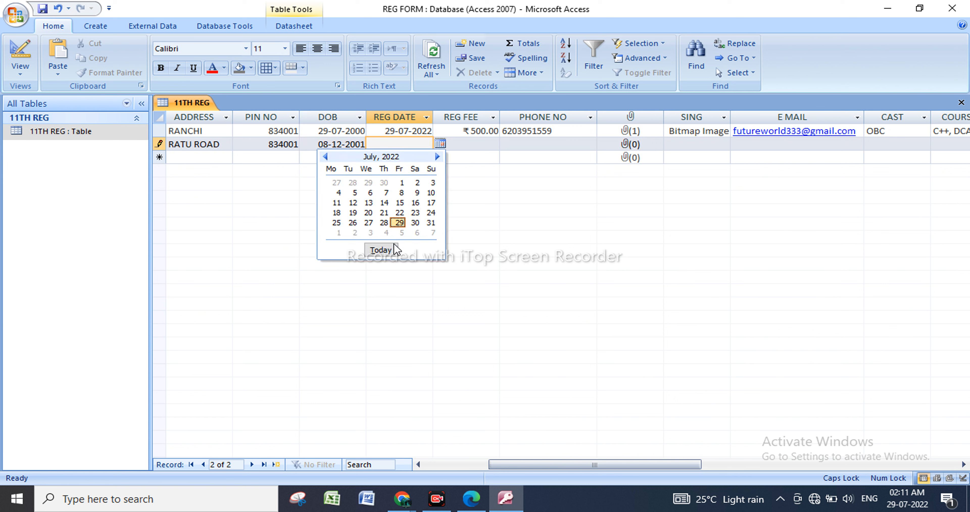
{"action": "left_click", "coordinate": [396, 249]}
Set the second record's REG FEE to 100 and enter the student's phone number in PHONE NO.
{"action": "left_click", "coordinate": [473, 145]}
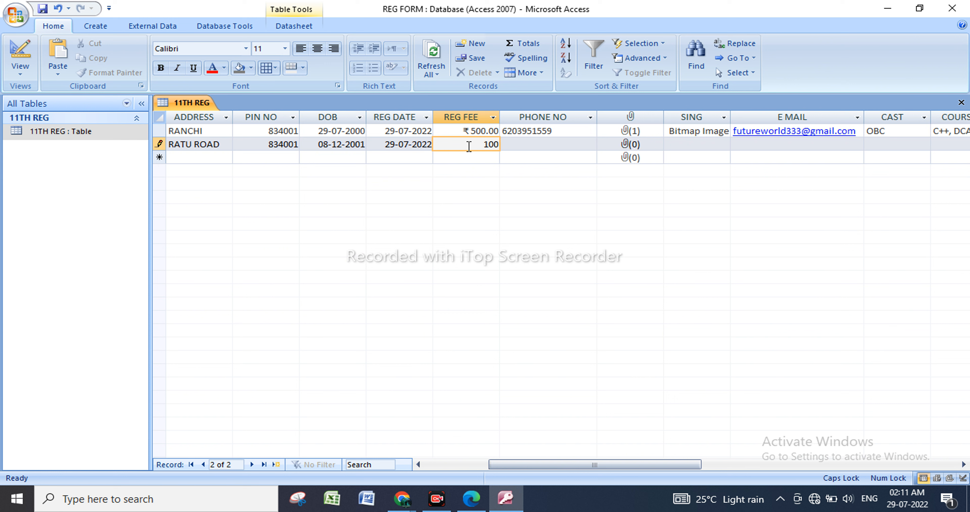
{"action": "type", "text": "100"}
{"action": "key", "text": "Tab"}
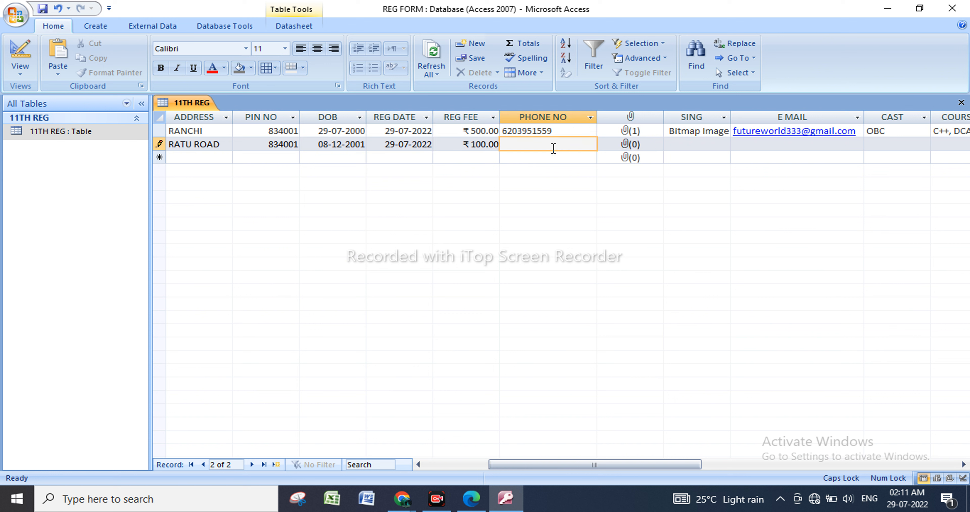
Add the desktop image IMG_20220612_172323071.jpg to the second record's attachment field.
{"action": "left_click", "coordinate": [635, 149]}
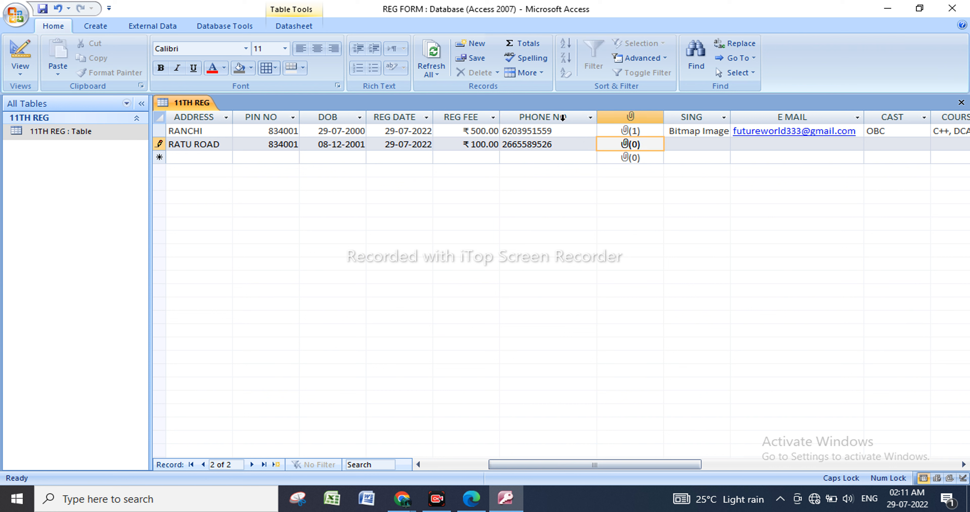
{"action": "double_click", "coordinate": [638, 148]}
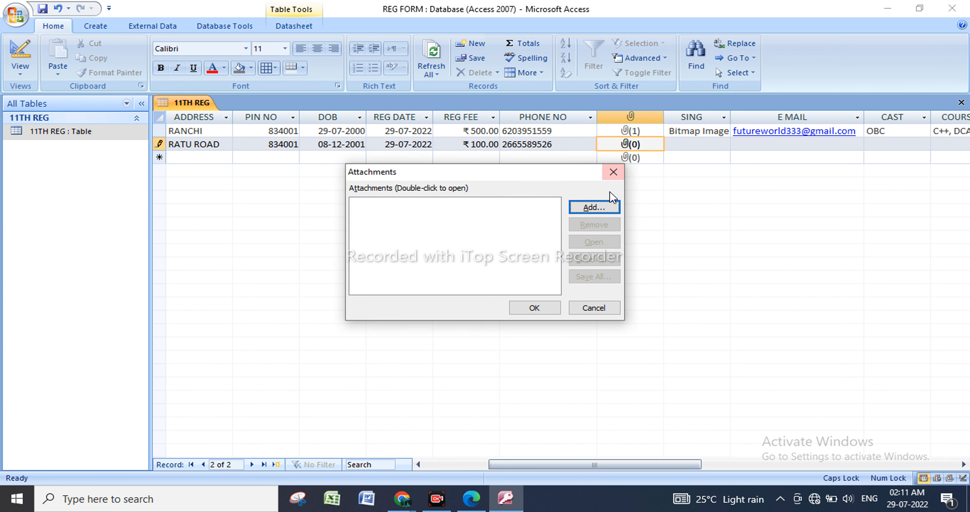
{"action": "left_click", "coordinate": [608, 208]}
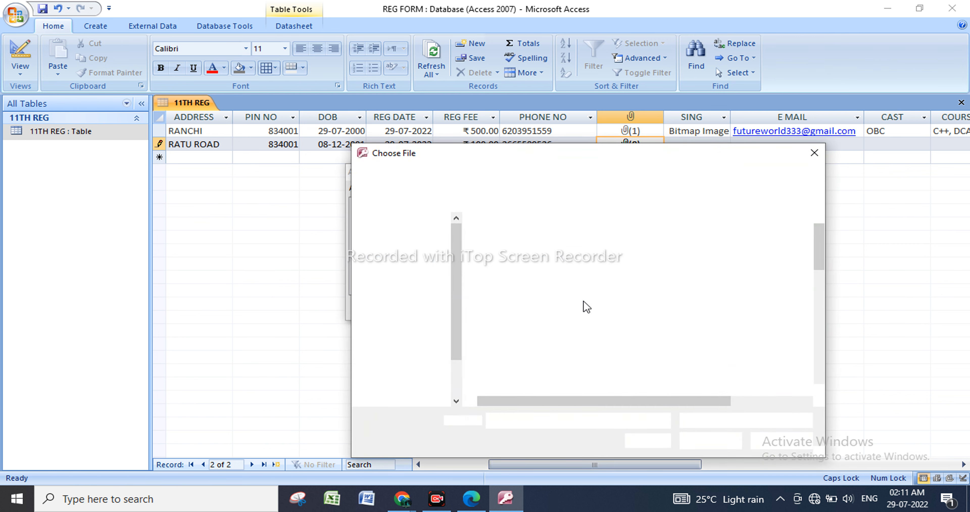
{"action": "left_click", "coordinate": [441, 264]}
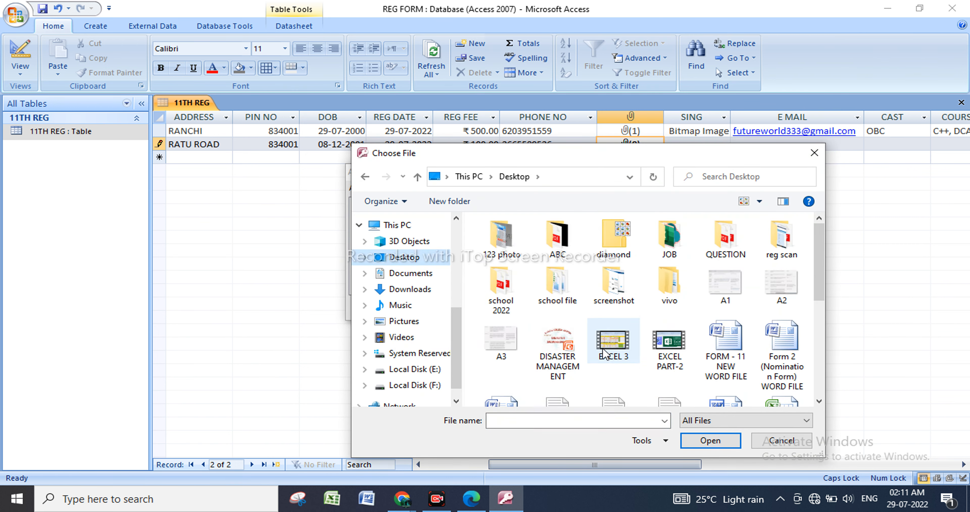
{"action": "scroll", "coordinate": [715, 363], "scroll_direction": "down", "scroll_amount": 3}
{"action": "scroll", "coordinate": [716, 363], "scroll_direction": "down", "scroll_amount": 1}
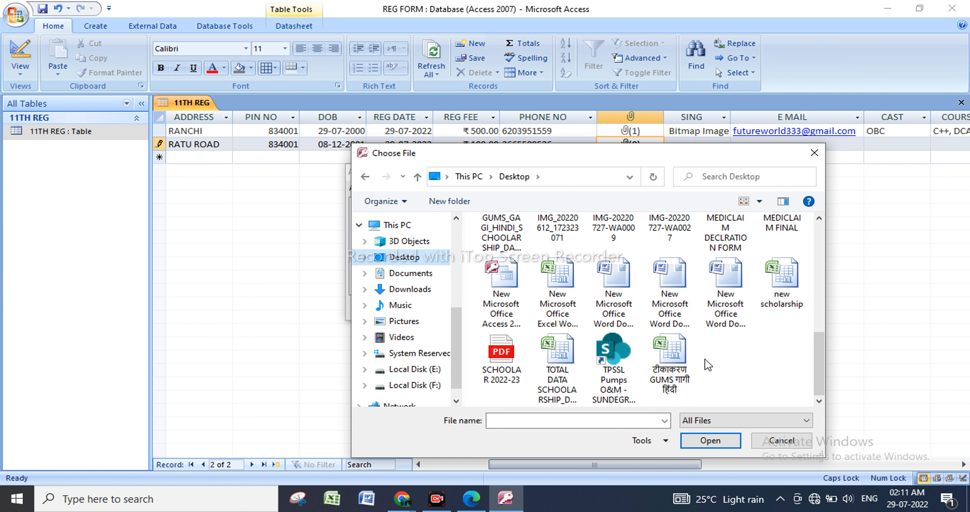
{"action": "scroll", "coordinate": [673, 371], "scroll_direction": "up", "scroll_amount": 3}
{"action": "scroll", "coordinate": [674, 371], "scroll_direction": "down", "scroll_amount": 2}
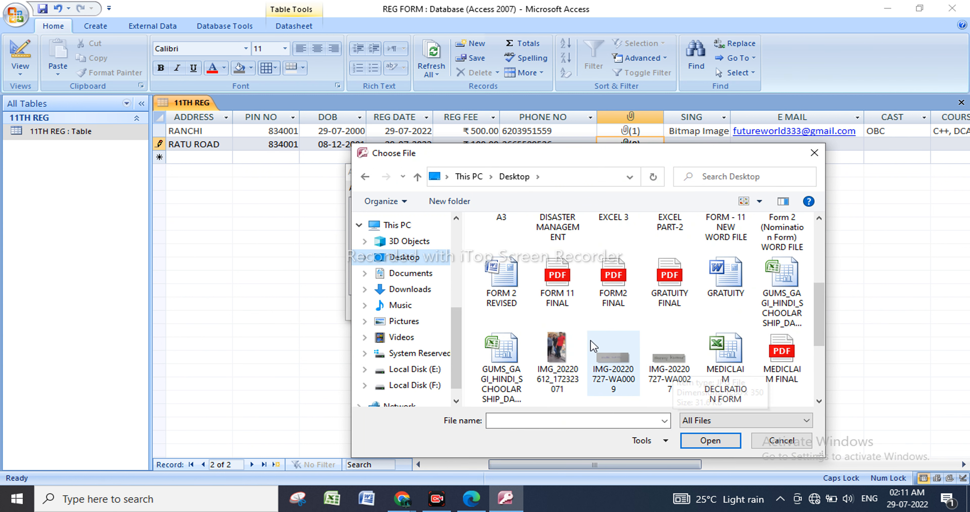
{"action": "double_click", "coordinate": [556, 350]}
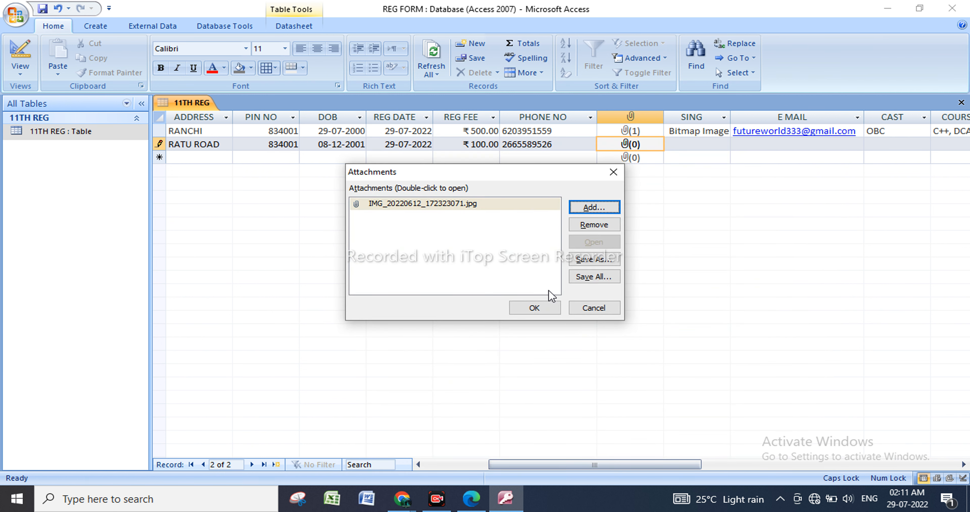
Add the desktop image A1 as another attachment of the second record and confirm the attachments.
{"action": "left_click", "coordinate": [601, 210]}
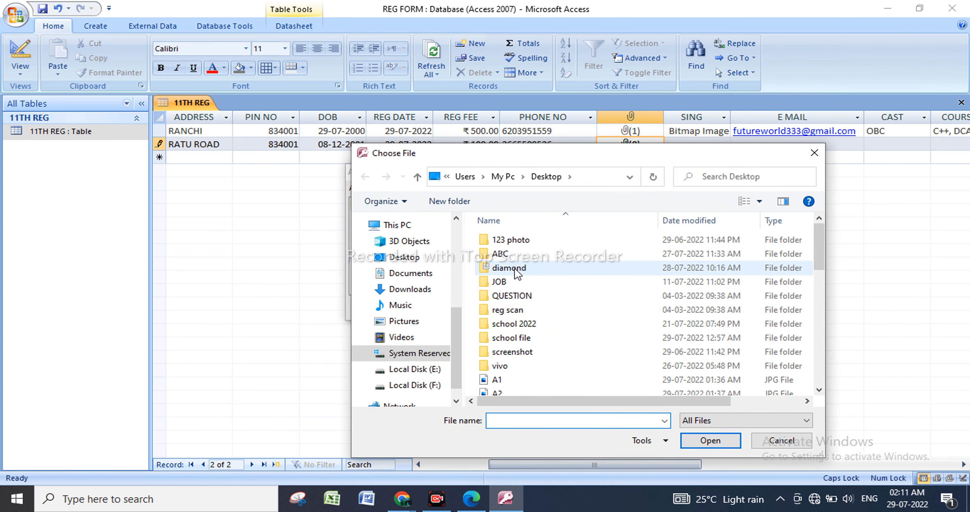
{"action": "left_click", "coordinate": [522, 384]}
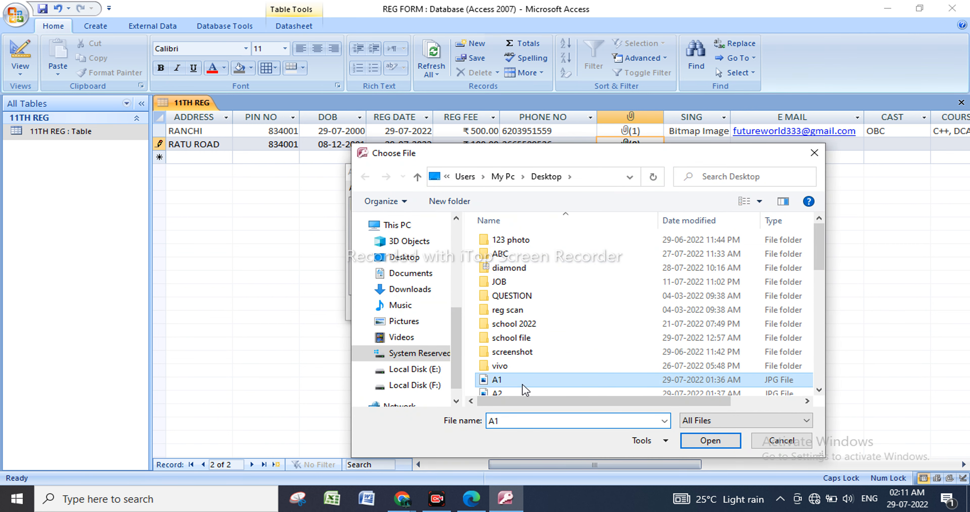
{"action": "double_click", "coordinate": [523, 382]}
{"action": "left_click", "coordinate": [526, 307]}
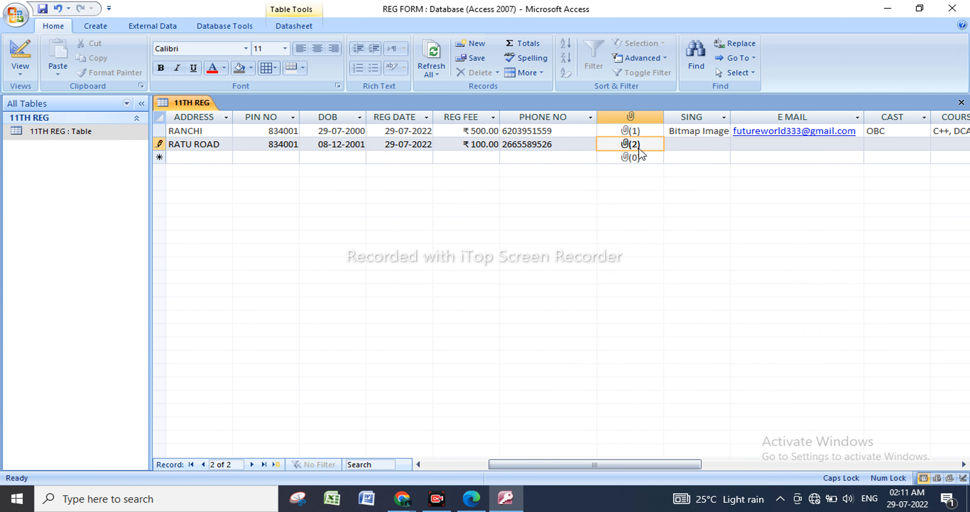
Insert a new Microsoft Office Word Document object into the second record's SING field.
{"action": "left_click", "coordinate": [693, 145]}
{"action": "right_click", "coordinate": [694, 144]}
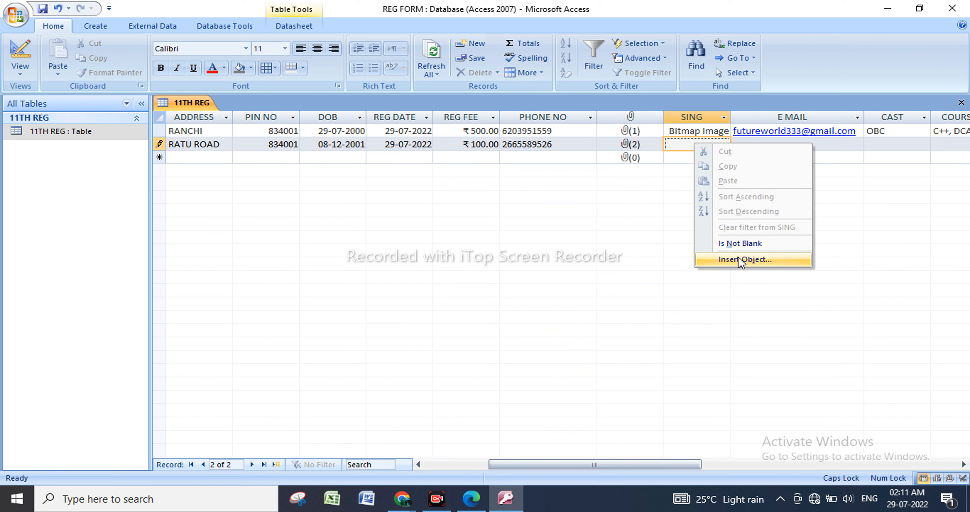
{"action": "left_click", "coordinate": [739, 260]}
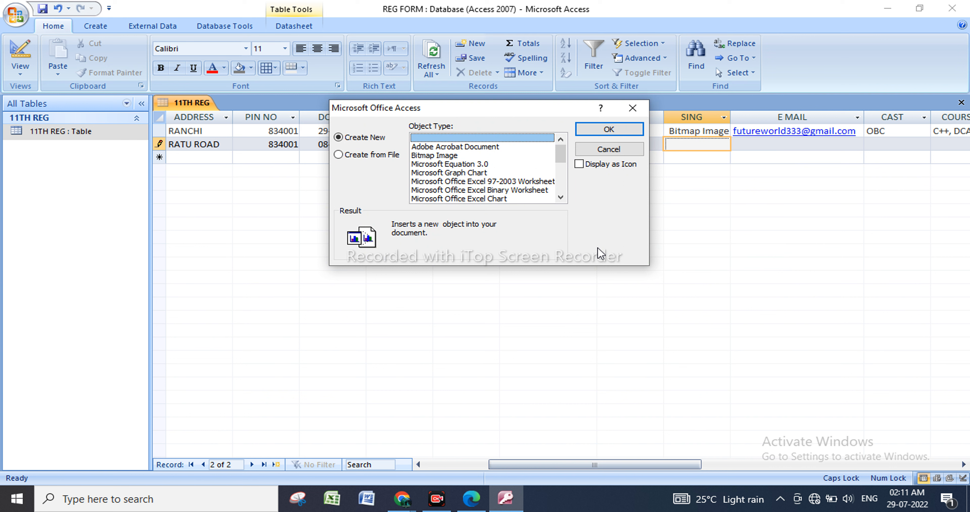
{"action": "left_click_drag", "start_coordinate": [560, 161], "coordinate": [562, 189]}
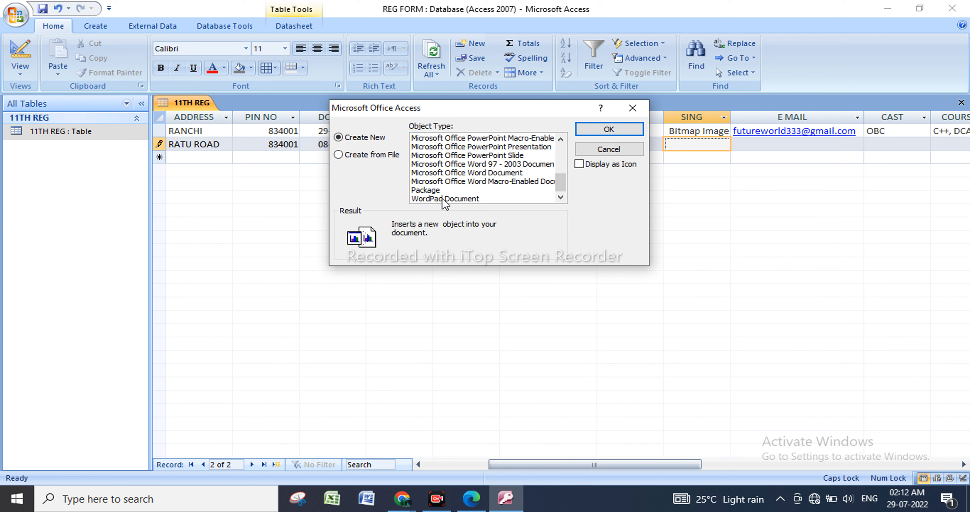
{"action": "left_click", "coordinate": [503, 173]}
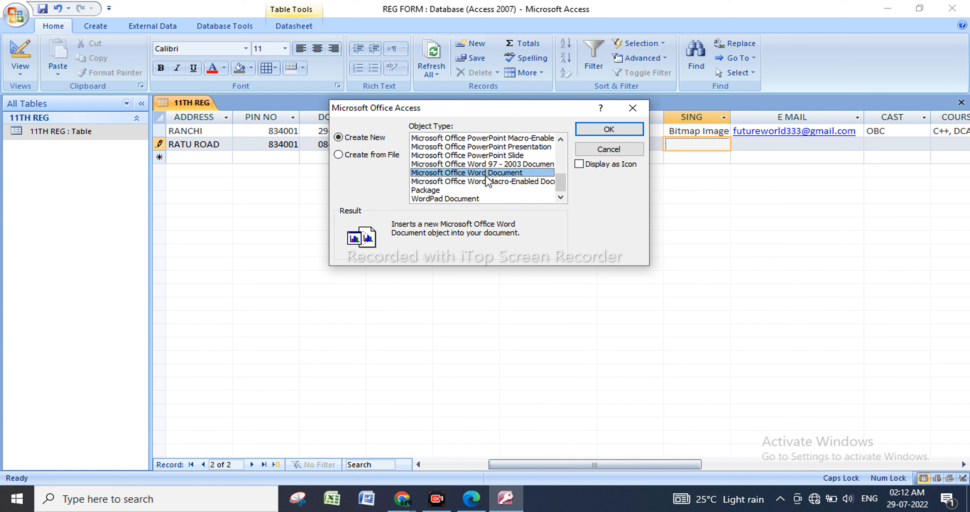
{"action": "left_click", "coordinate": [606, 131]}
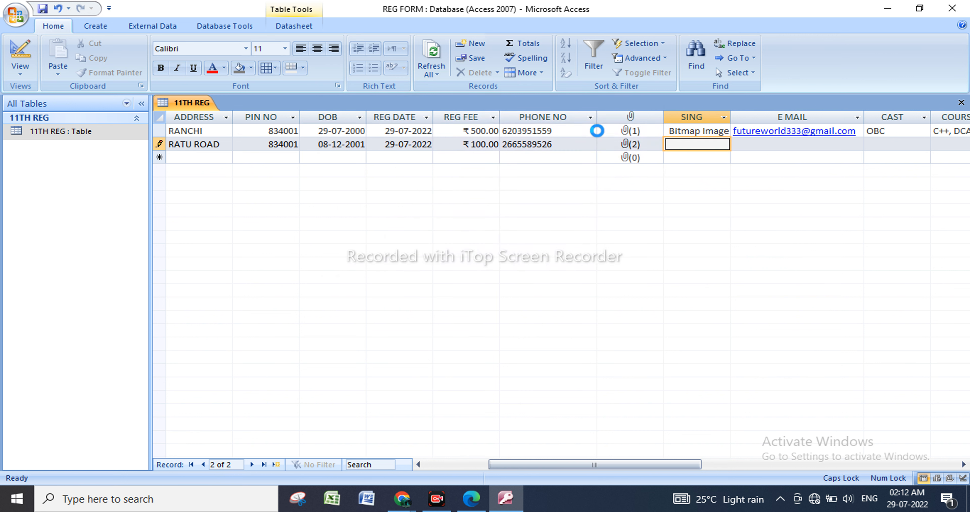
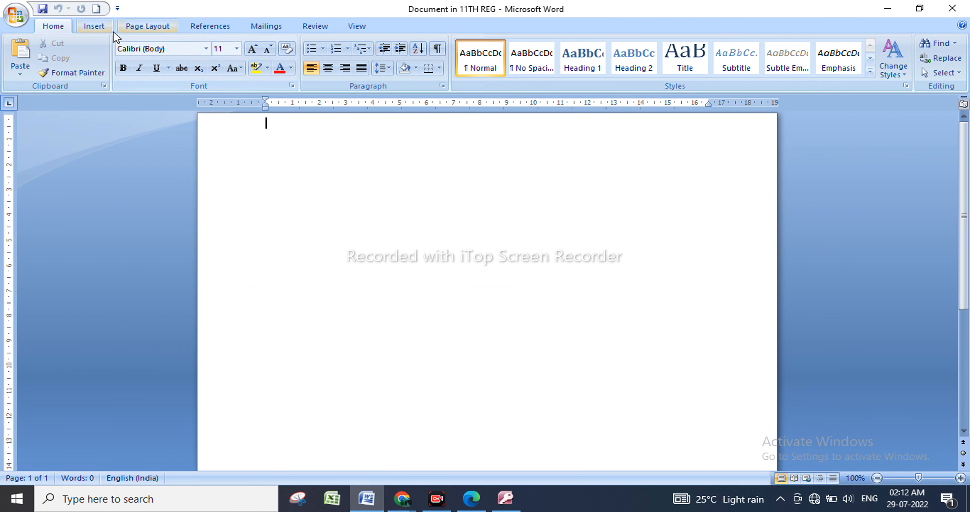
Insert rainbow-coloured WordArt with the student's signature name and enlarge it to about 2.65 cm by 10.61 cm in the signature document.
{"action": "left_click", "coordinate": [108, 27]}
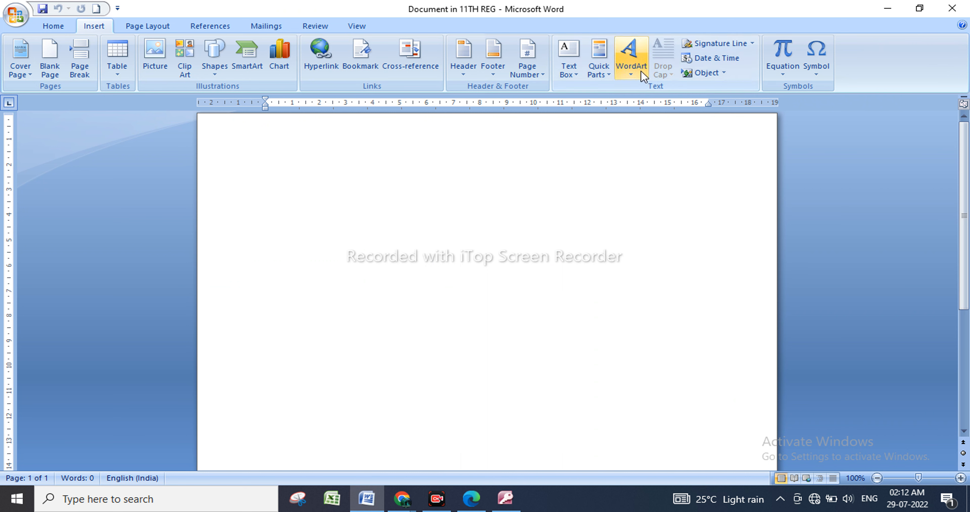
{"action": "left_click", "coordinate": [631, 53]}
{"action": "left_click", "coordinate": [784, 173]}
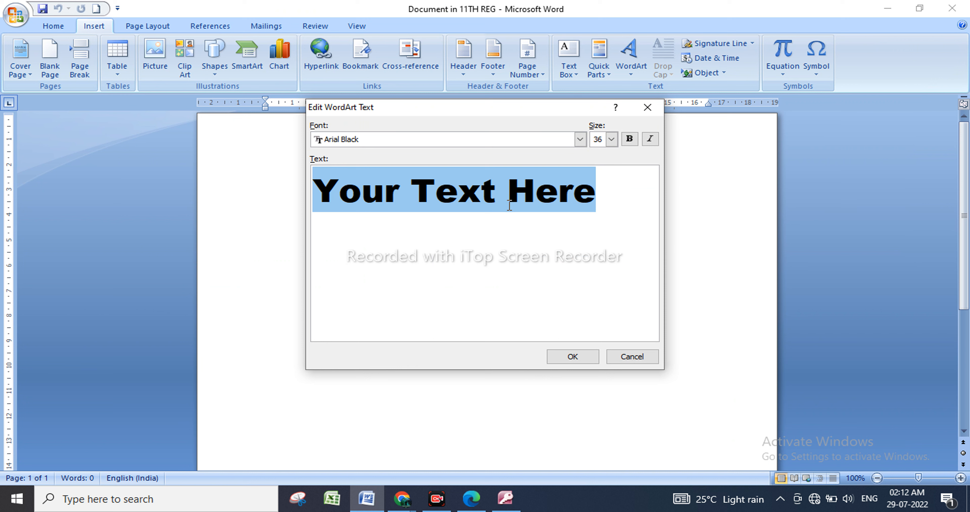
{"action": "type", "text": "SH"}
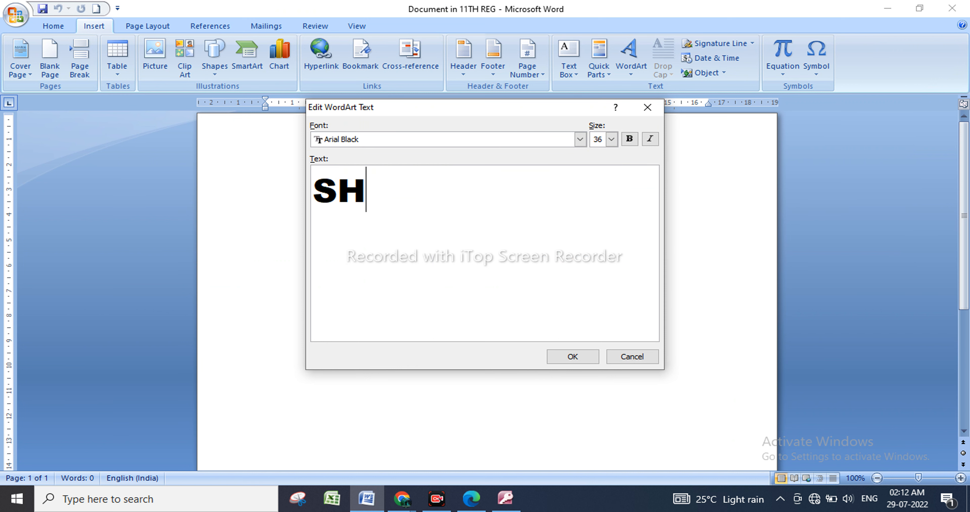
{"action": "type", "text": "REE RAM"}
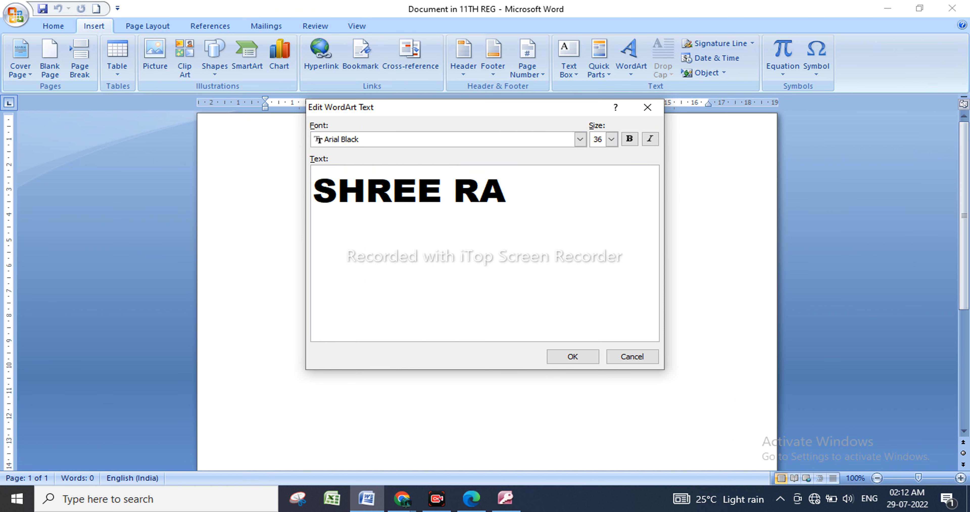
{"action": "left_click", "coordinate": [560, 359]}
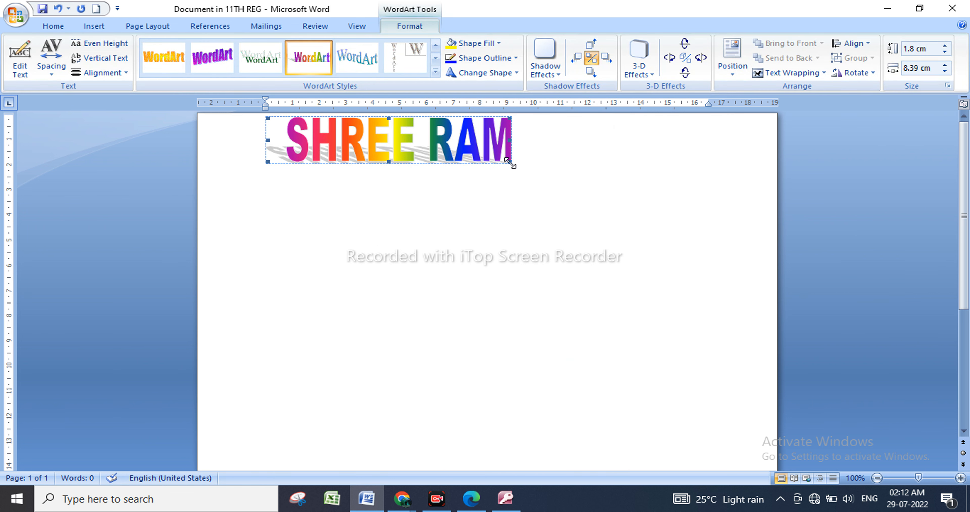
{"action": "left_click_drag", "start_coordinate": [537, 166], "coordinate": [570, 183]}
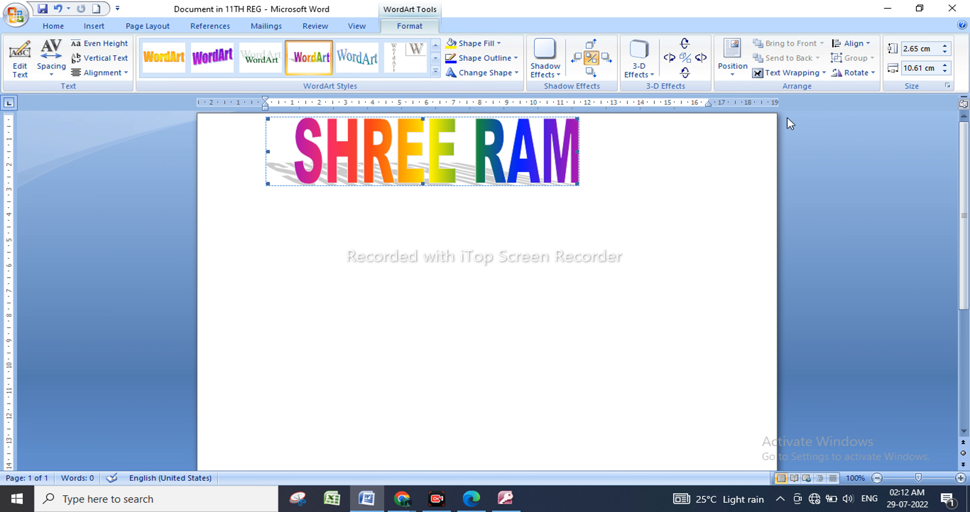
{"action": "left_click", "coordinate": [944, 13]}
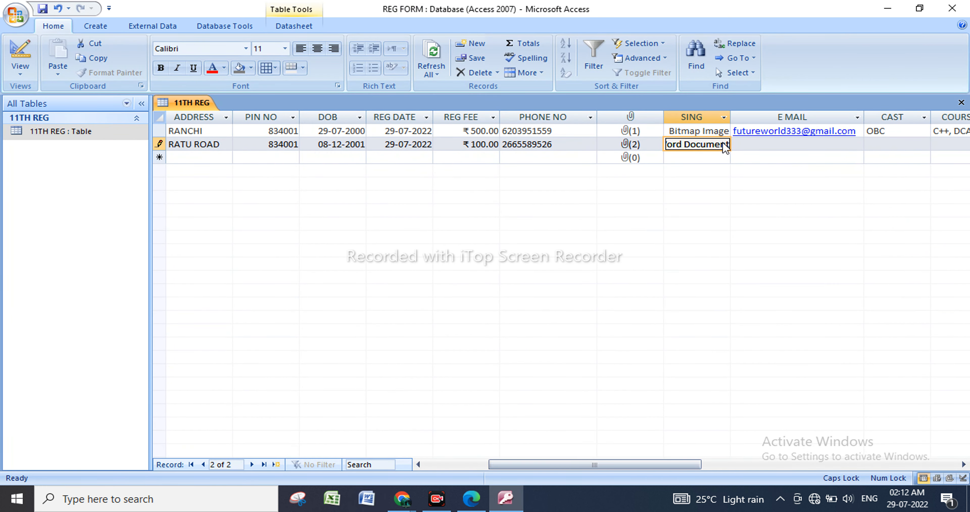
Widen the SING column slightly and enter the student's e-mail address in the second record's E MAIL field.
{"action": "left_click_drag", "start_coordinate": [735, 120], "coordinate": [750, 120]}
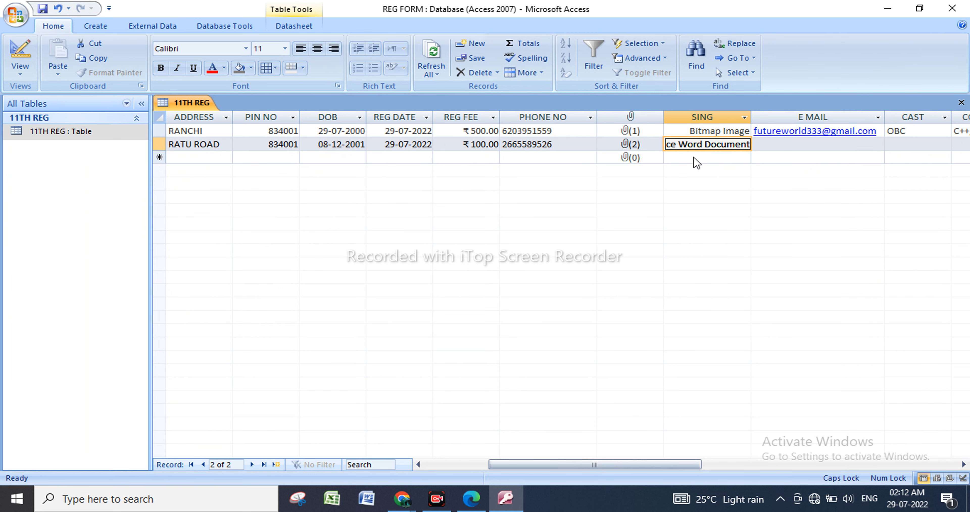
{"action": "left_click", "coordinate": [792, 144]}
{"action": "key", "text": "Caps_Lock"}
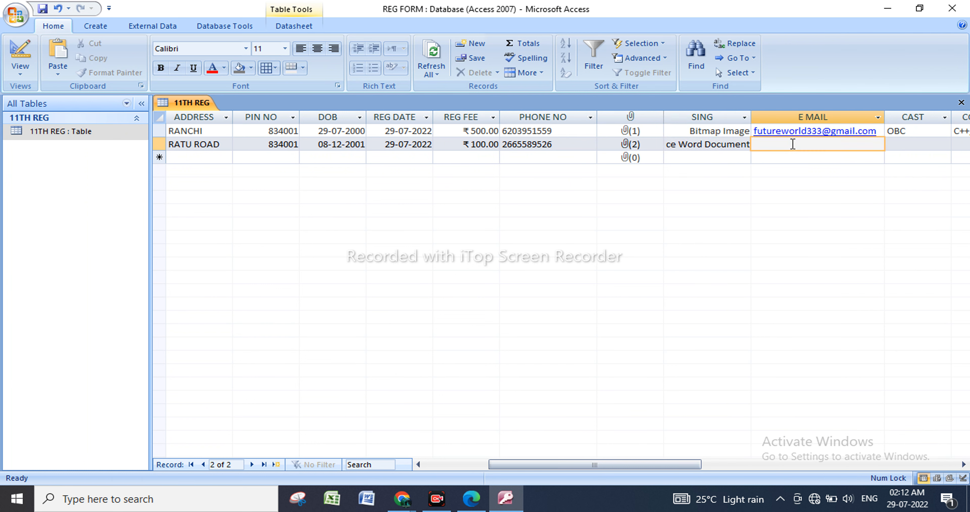
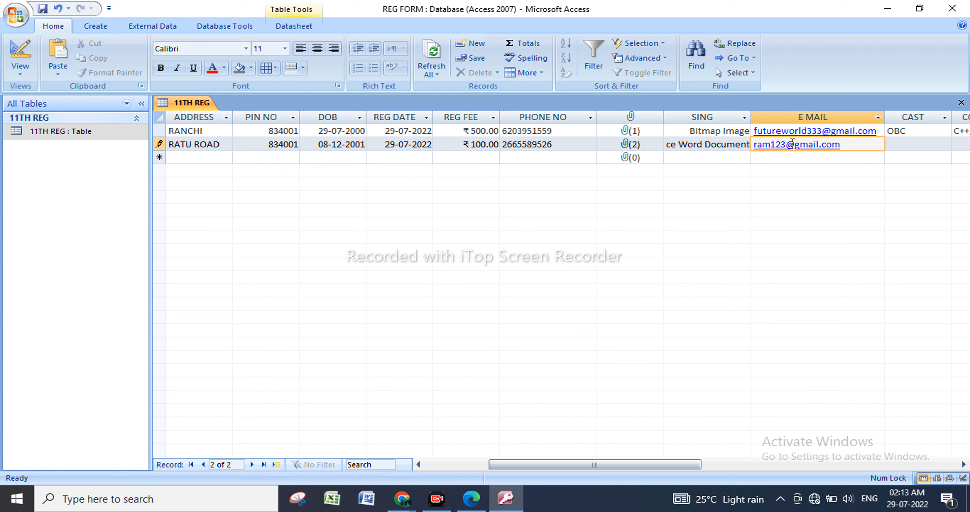
Set the second record's CAST to GEN.
{"action": "left_click", "coordinate": [898, 144]}
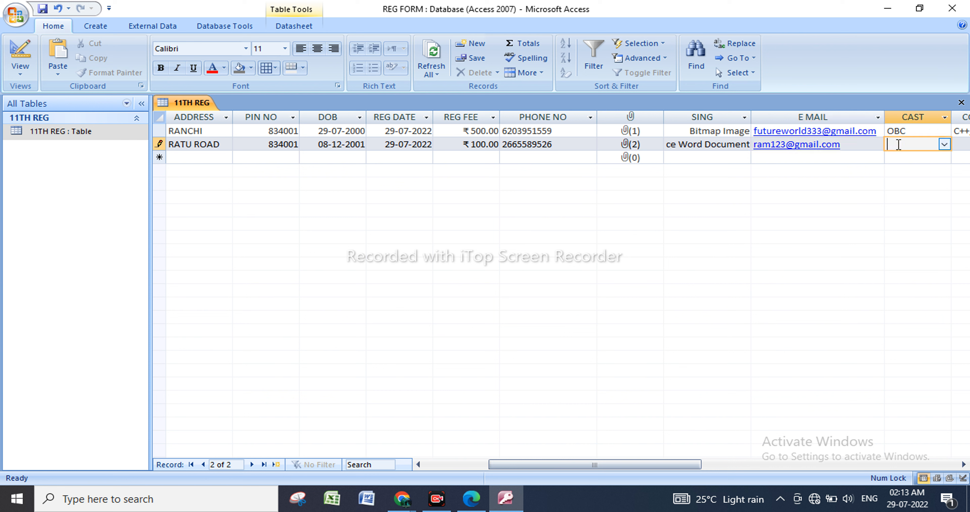
{"action": "left_click", "coordinate": [944, 144]}
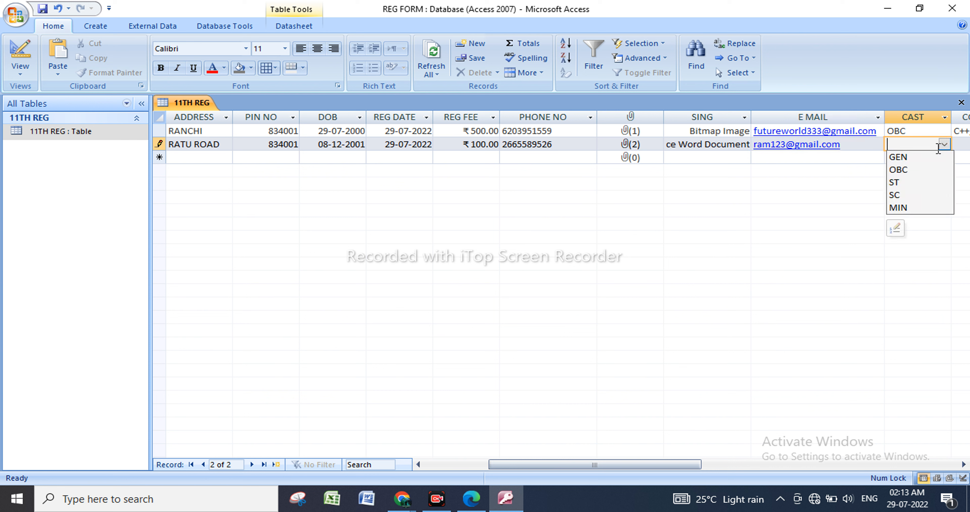
{"action": "left_click", "coordinate": [924, 156]}
{"action": "key", "text": "Tab"}
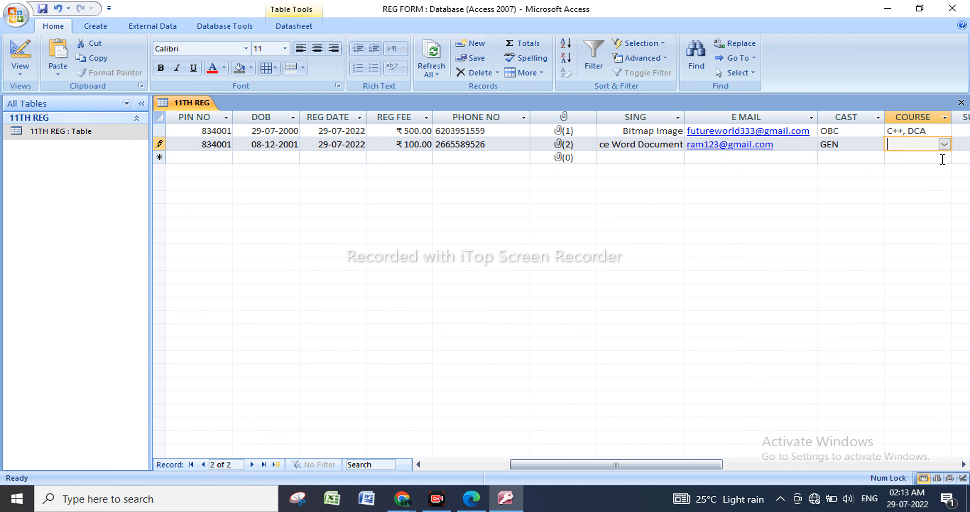
Choose ADCA as the second record's COURSE and move to its SUBMIT field.
{"action": "left_click", "coordinate": [944, 144]}
{"action": "left_click", "coordinate": [845, 158]}
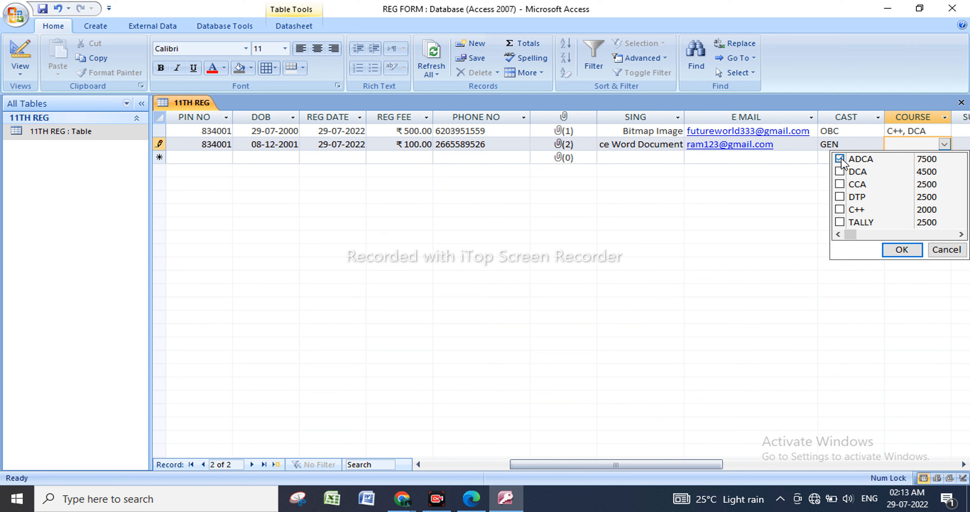
{"action": "left_click", "coordinate": [900, 251]}
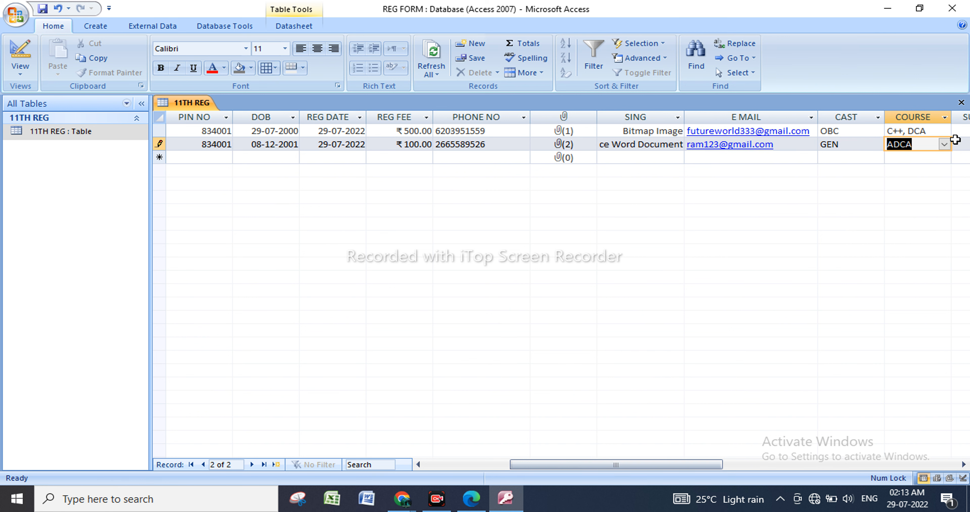
{"action": "left_click", "coordinate": [962, 147]}
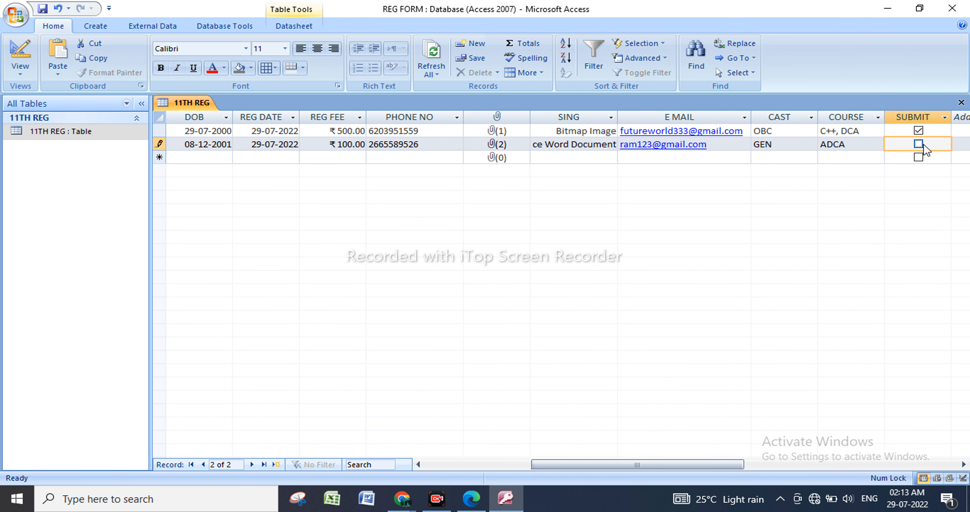
Narrow the STUDENT NAME column slightly in the 11TH REG table.
{"action": "left_click_drag", "start_coordinate": [683, 467], "coordinate": [451, 467]}
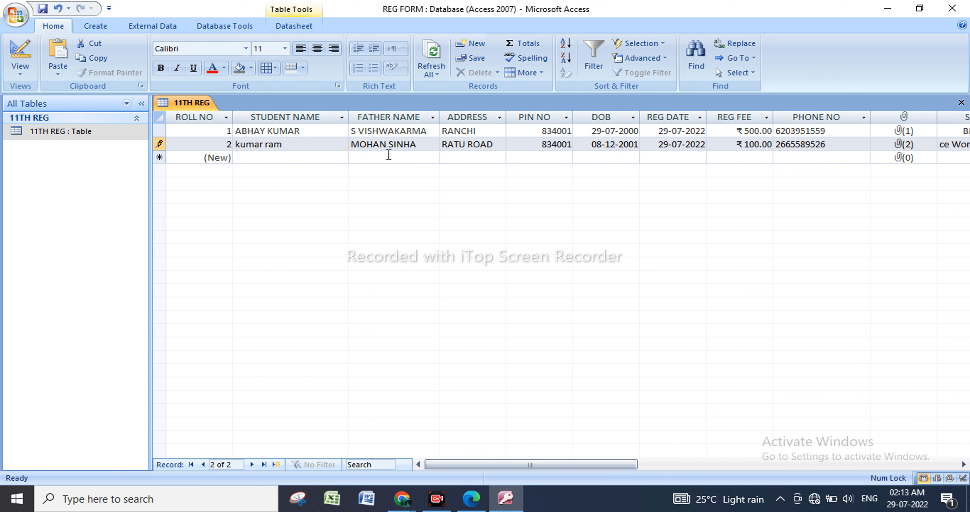
{"action": "left_click_drag", "start_coordinate": [348, 123], "coordinate": [341, 122]}
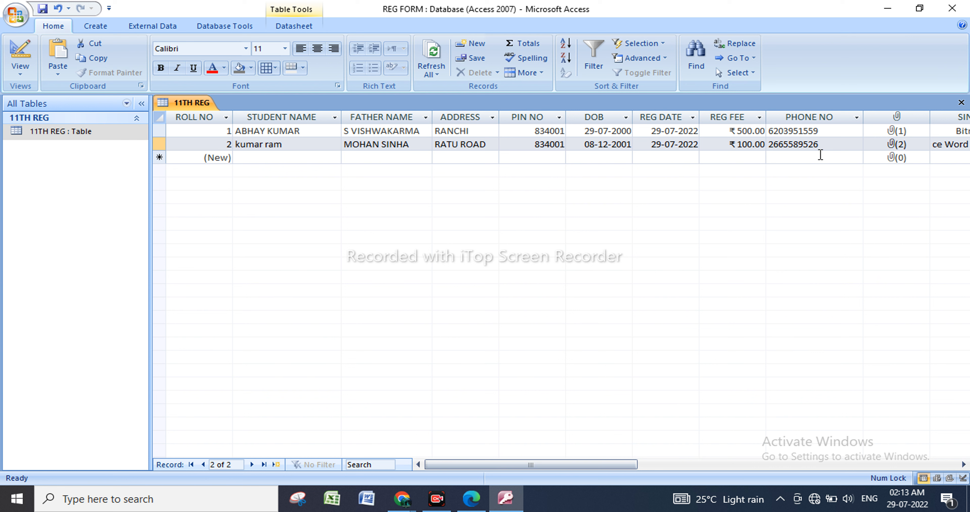
Create a form based on the 11TH REG table.
{"action": "left_click", "coordinate": [130, 136]}
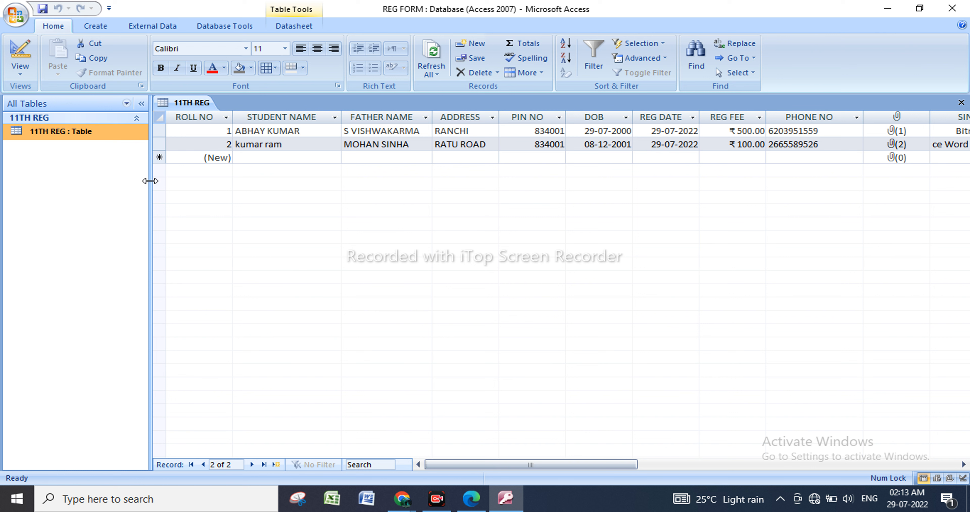
{"action": "left_click", "coordinate": [104, 27]}
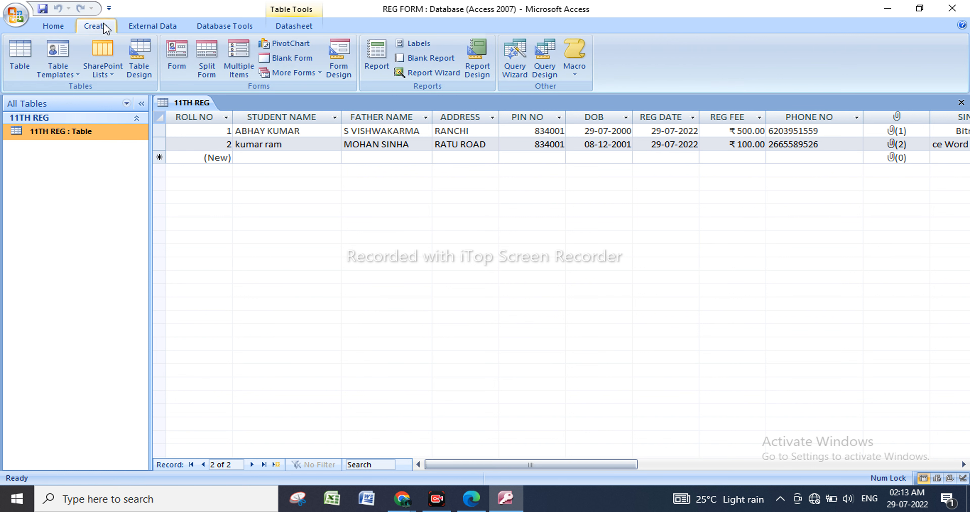
{"action": "left_click", "coordinate": [180, 73]}
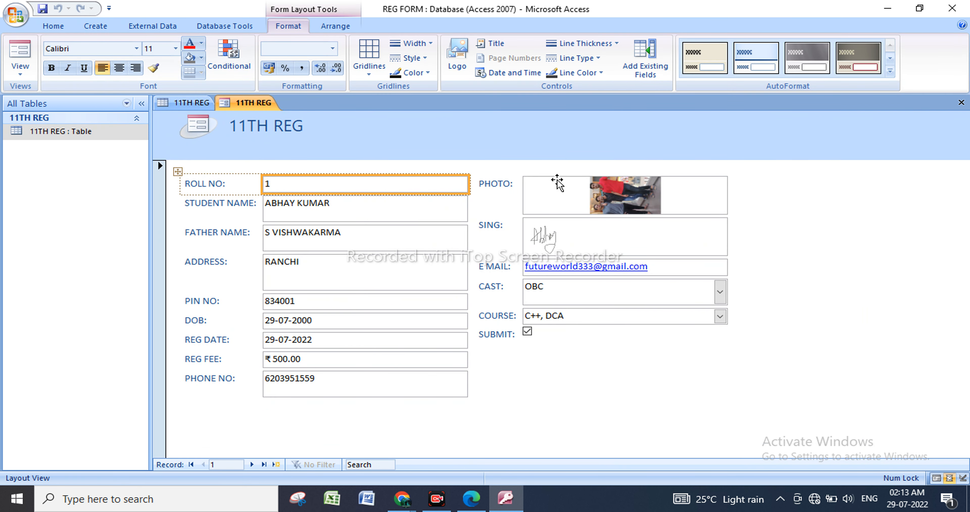
{"action": "left_click", "coordinate": [177, 172]}
{"action": "left_click", "coordinate": [683, 352]}
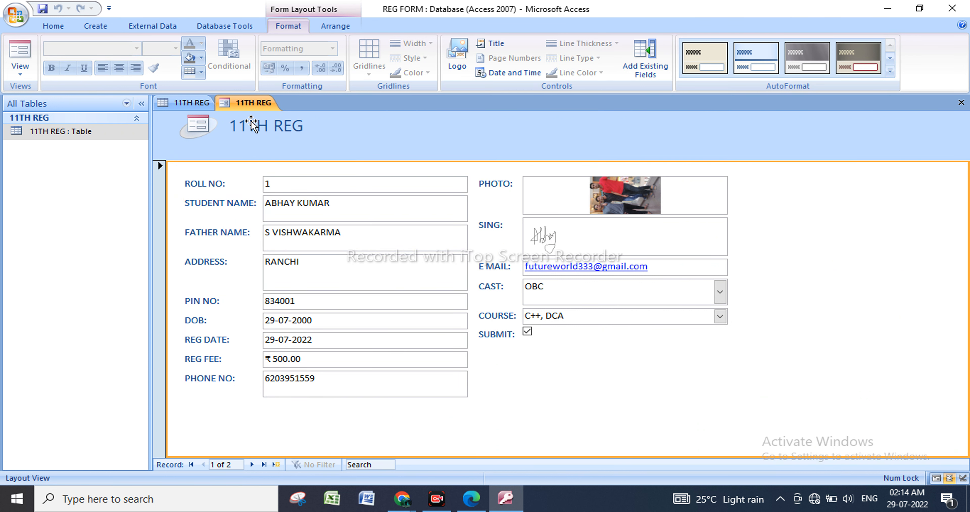
{"action": "left_click", "coordinate": [252, 130]}
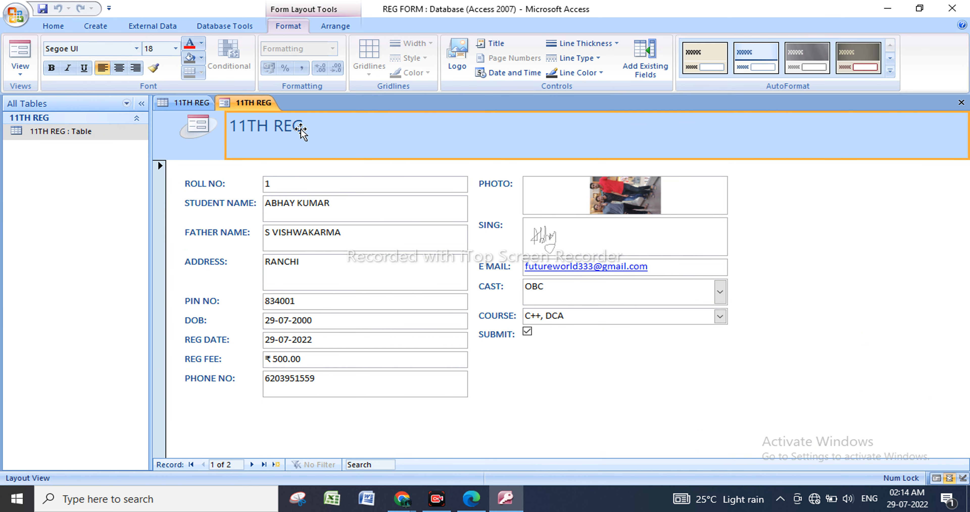
Replace the form header's logo with the desktop image IMG_20220612_172323071.
{"action": "left_click", "coordinate": [204, 127]}
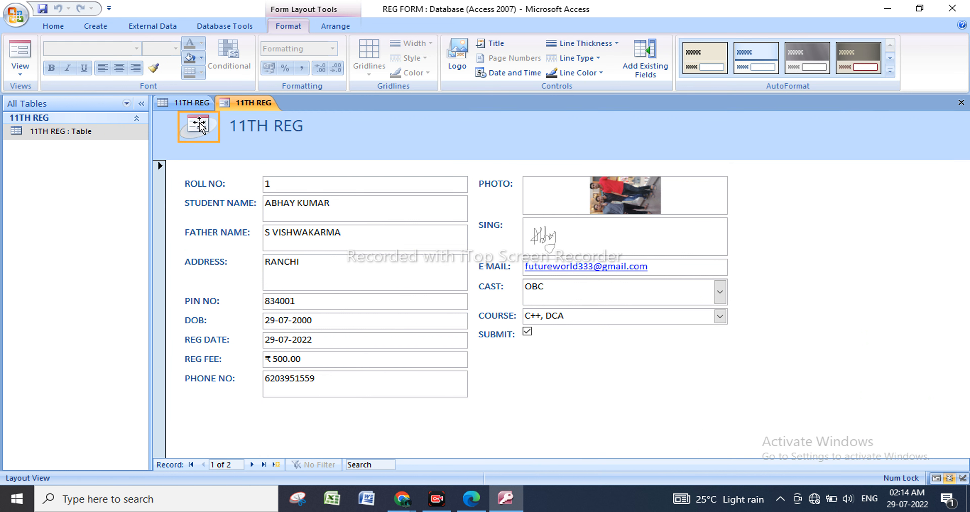
{"action": "left_click", "coordinate": [456, 51]}
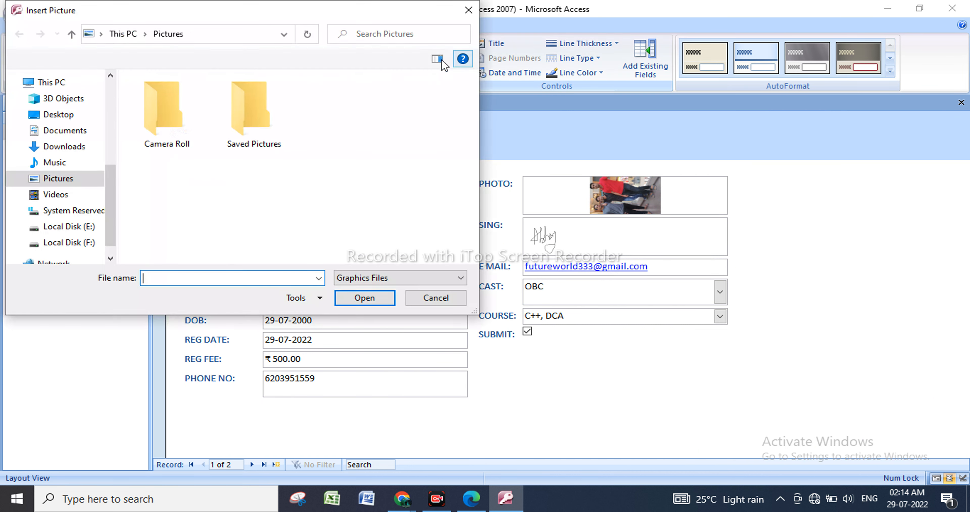
{"action": "left_click", "coordinate": [71, 118]}
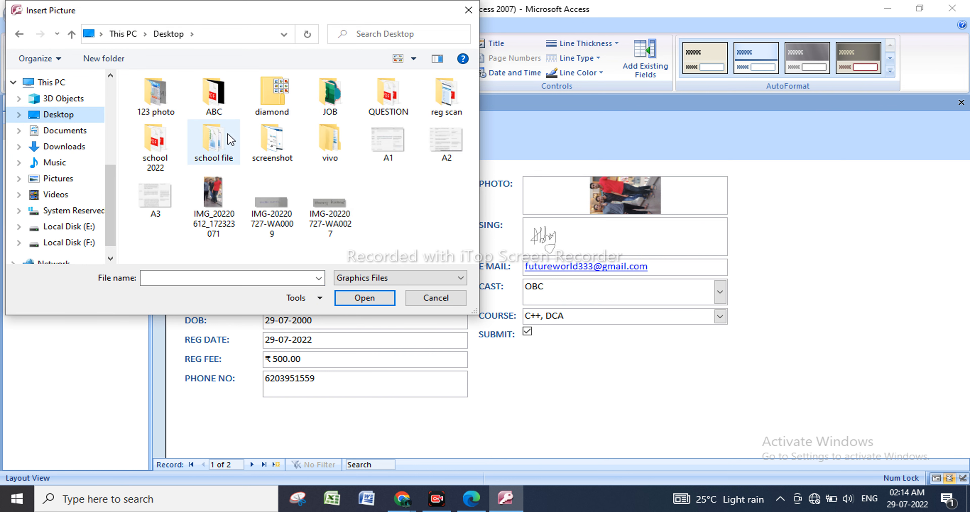
{"action": "double_click", "coordinate": [213, 190]}
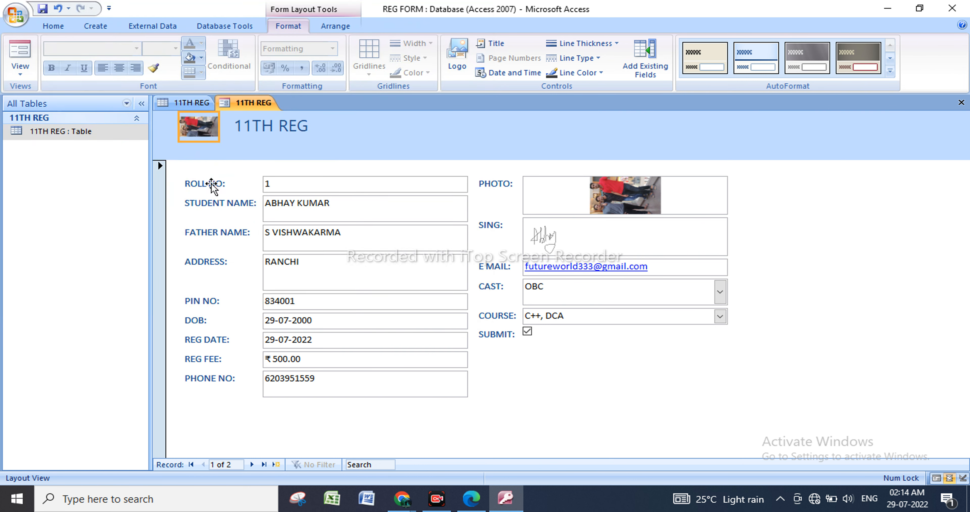
Set the form header's logo to the durga1 picture from the desktop folder 123 photo.
{"action": "left_click", "coordinate": [453, 60]}
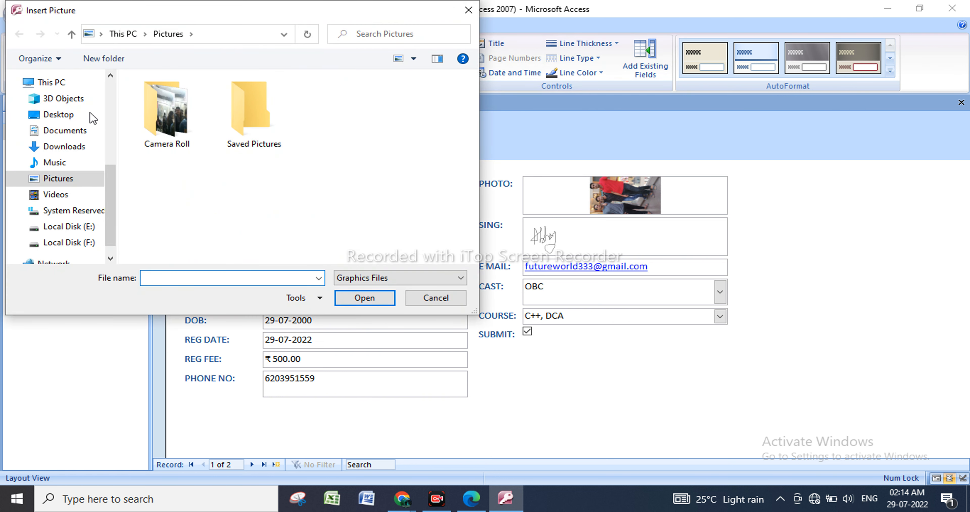
{"action": "left_click", "coordinate": [77, 114]}
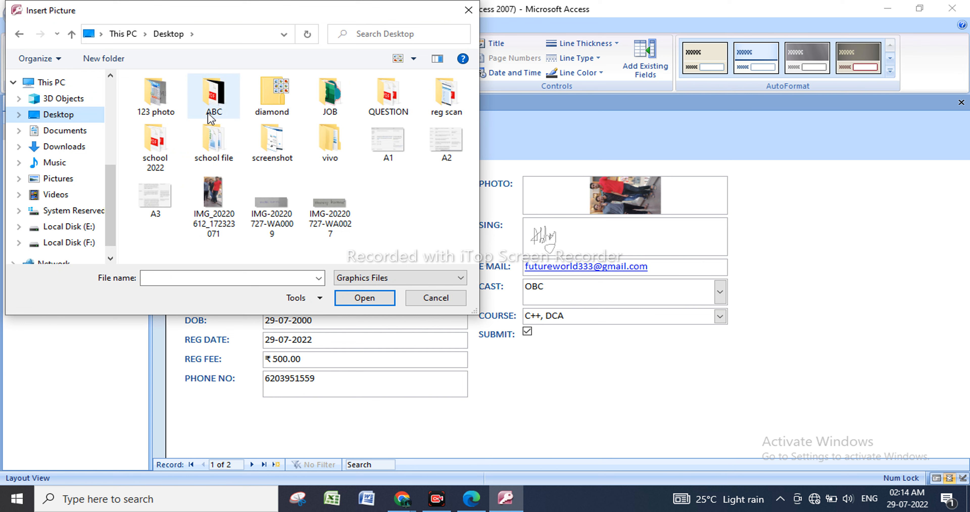
{"action": "double_click", "coordinate": [155, 98]}
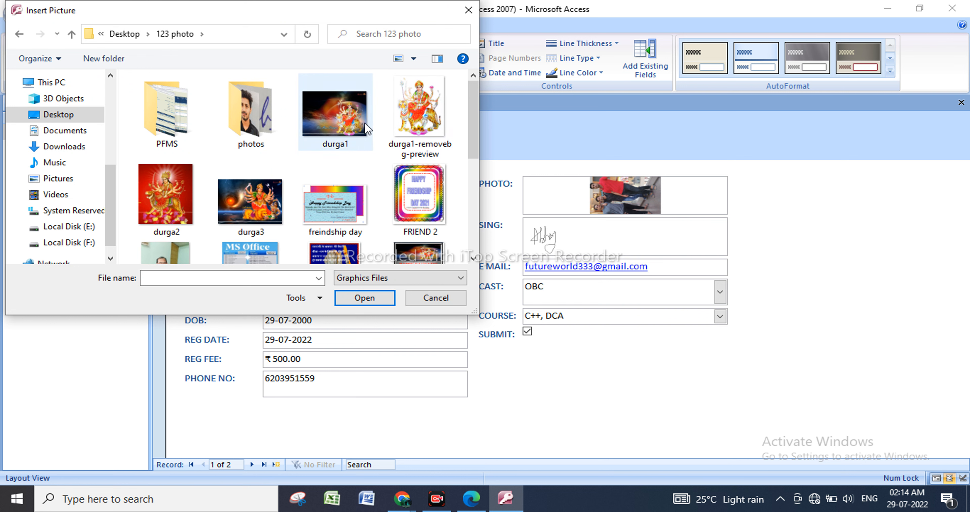
{"action": "double_click", "coordinate": [359, 125]}
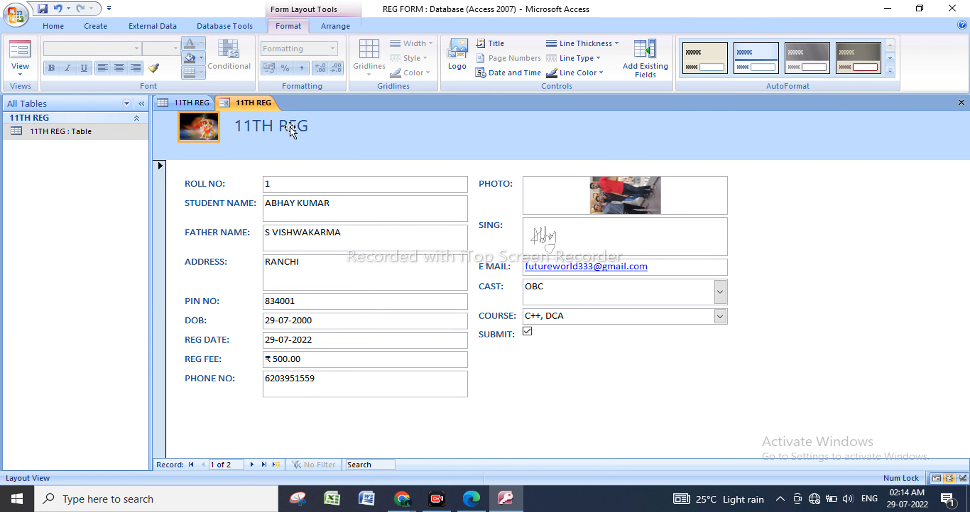
Apply both horizontal and vertical gridlines to the form's ROLL NO to PHONE NO field block.
{"action": "left_click", "coordinate": [214, 167]}
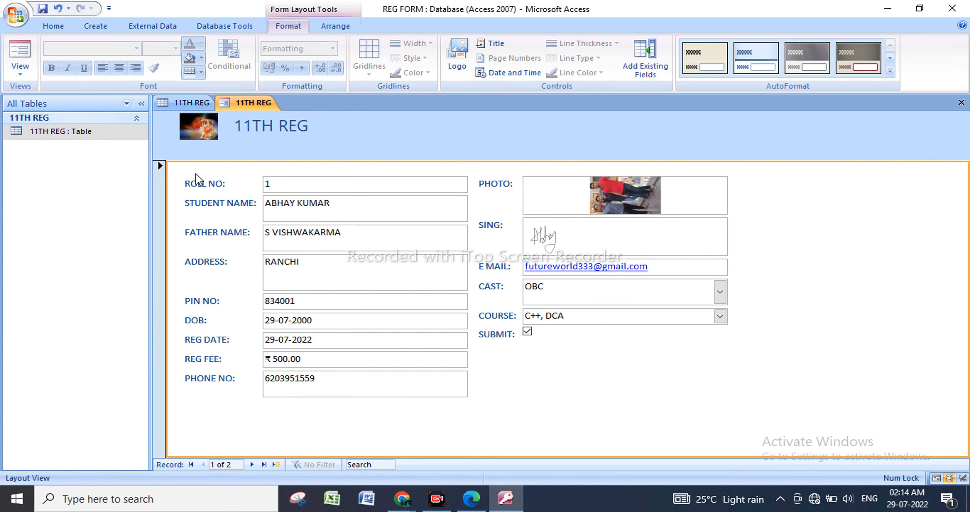
{"action": "left_click", "coordinate": [216, 182]}
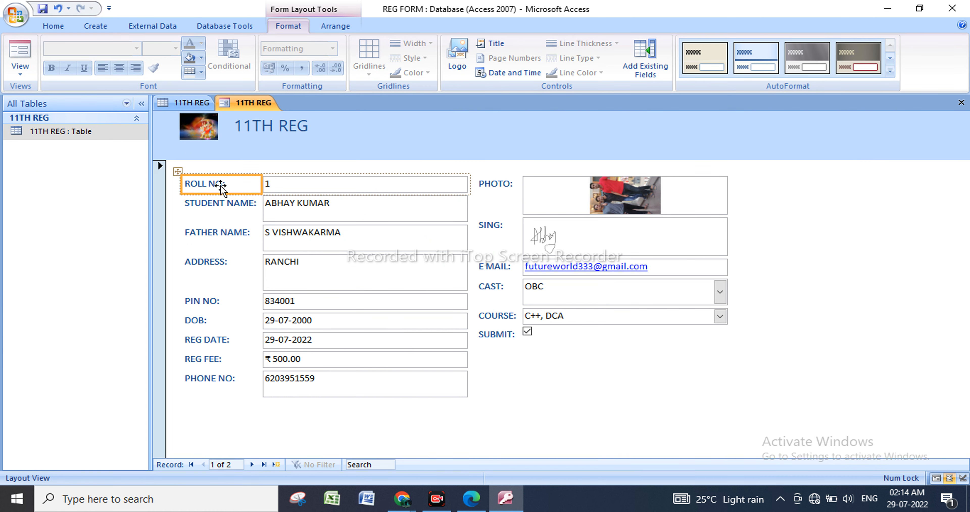
{"action": "left_click", "coordinate": [178, 172]}
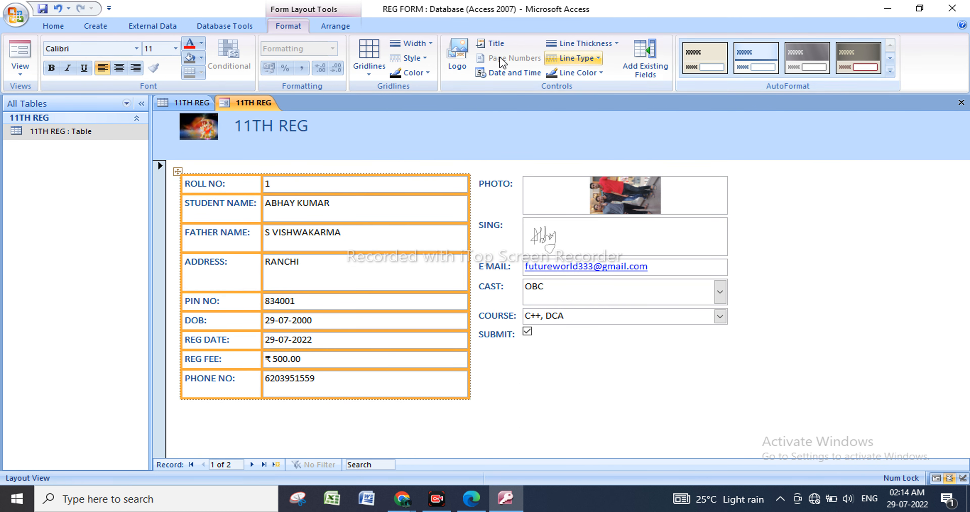
{"action": "left_click", "coordinate": [372, 75]}
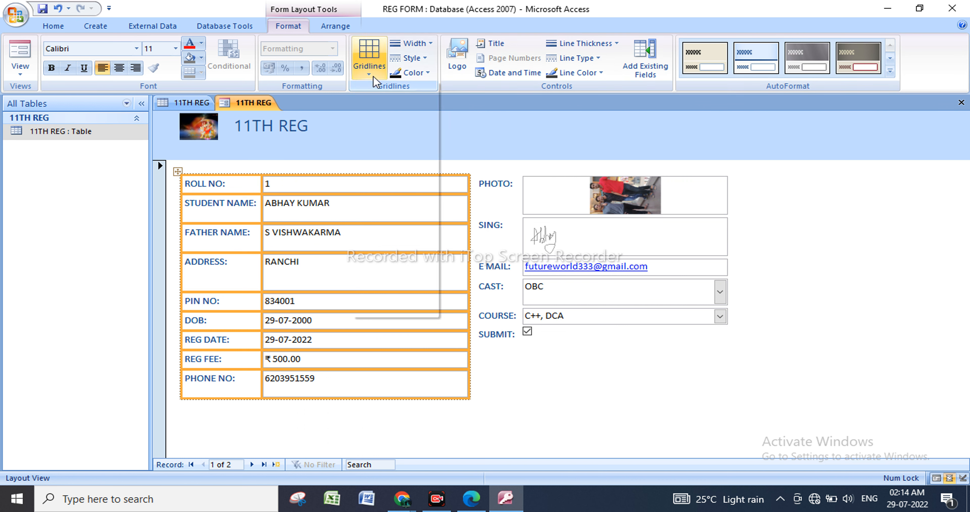
{"action": "left_click", "coordinate": [396, 100]}
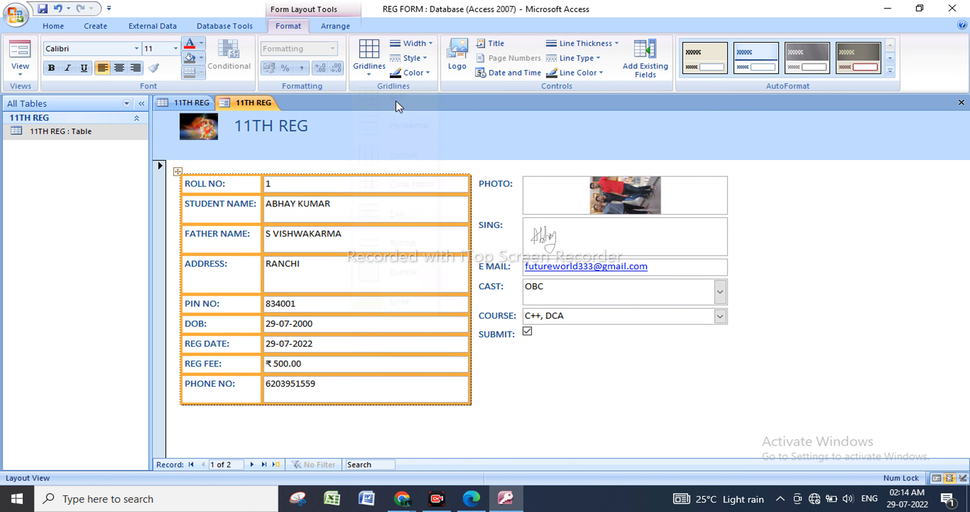
{"action": "left_click", "coordinate": [518, 246]}
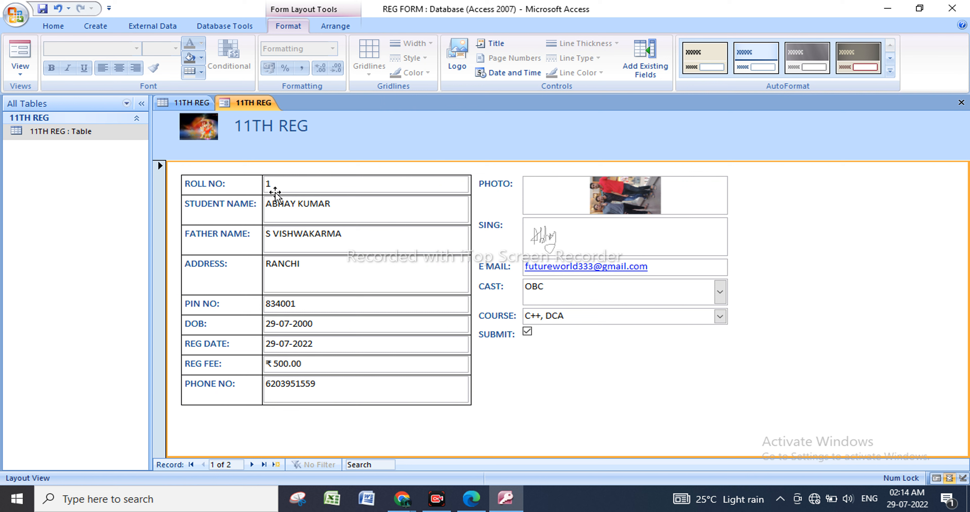
Apply both horizontal and vertical gridlines to the form's PHOTO to SUBMIT field block.
{"action": "left_click", "coordinate": [500, 185]}
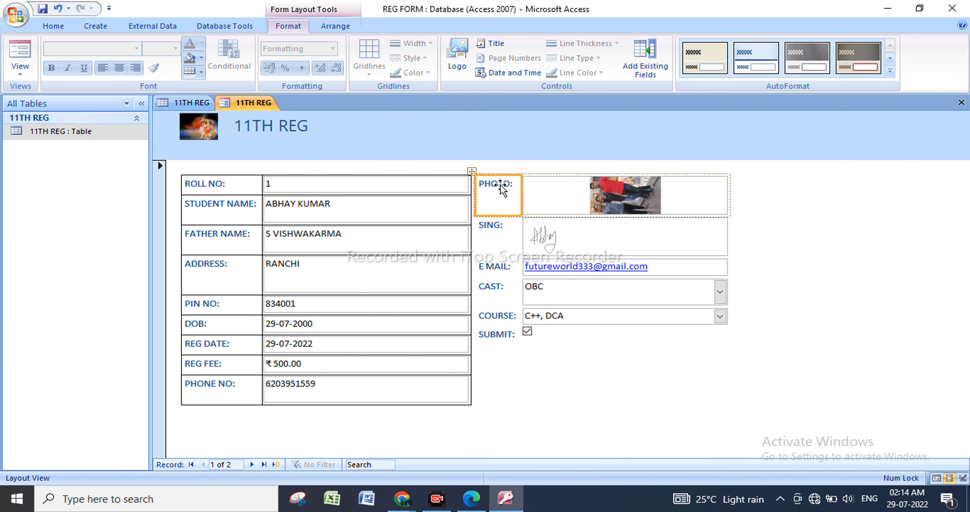
{"action": "left_click", "coordinate": [472, 171]}
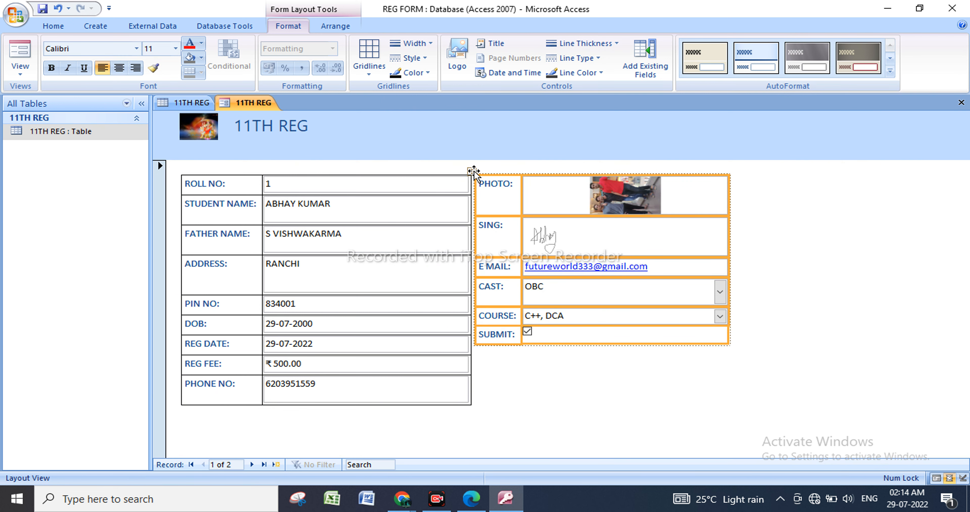
{"action": "left_click", "coordinate": [374, 77]}
{"action": "left_click", "coordinate": [393, 101]}
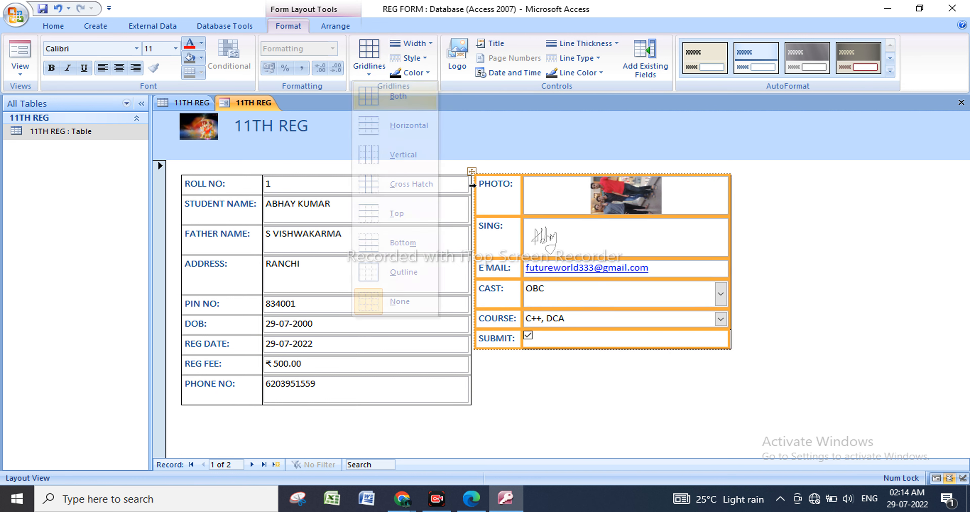
{"action": "left_click", "coordinate": [633, 394]}
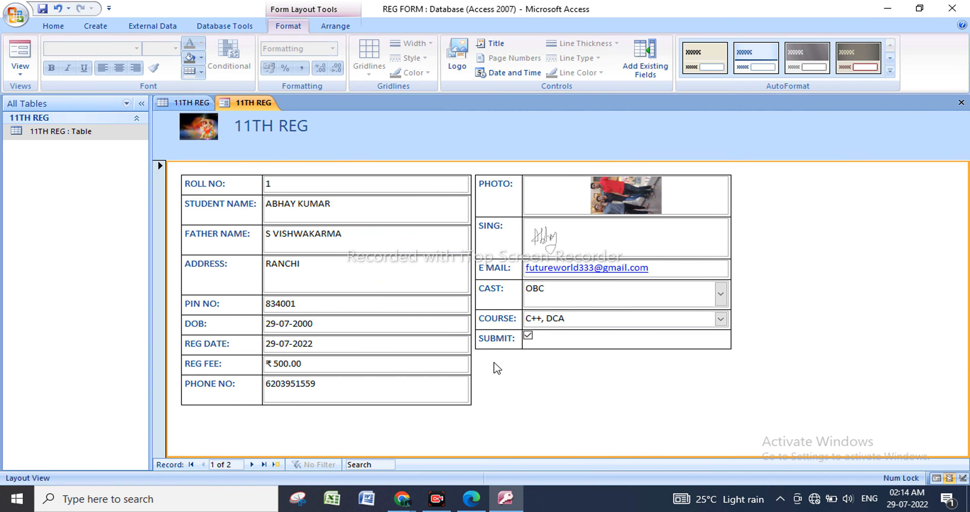
Change the gridline colour of the PHOTO to SUBMIT field block to red.
{"action": "left_click", "coordinate": [496, 184]}
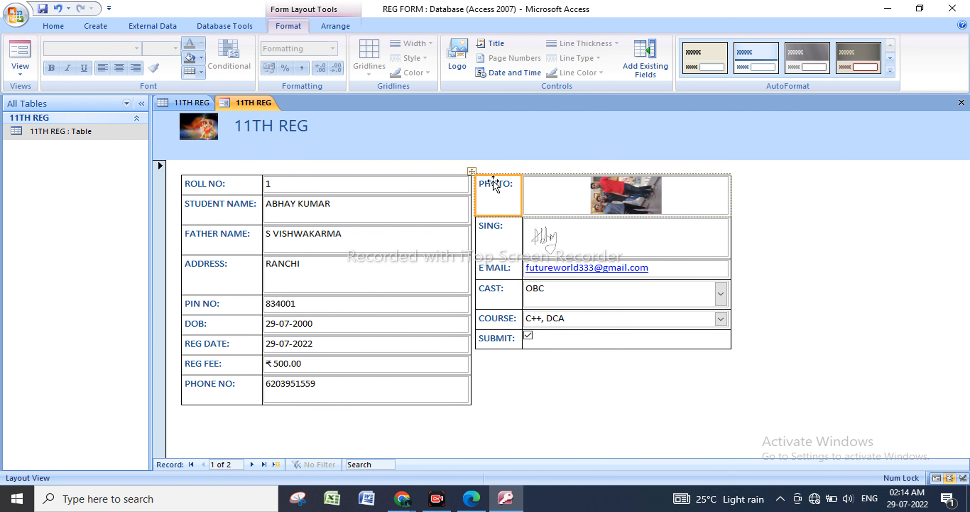
{"action": "left_click", "coordinate": [471, 170]}
{"action": "left_click", "coordinate": [424, 73]}
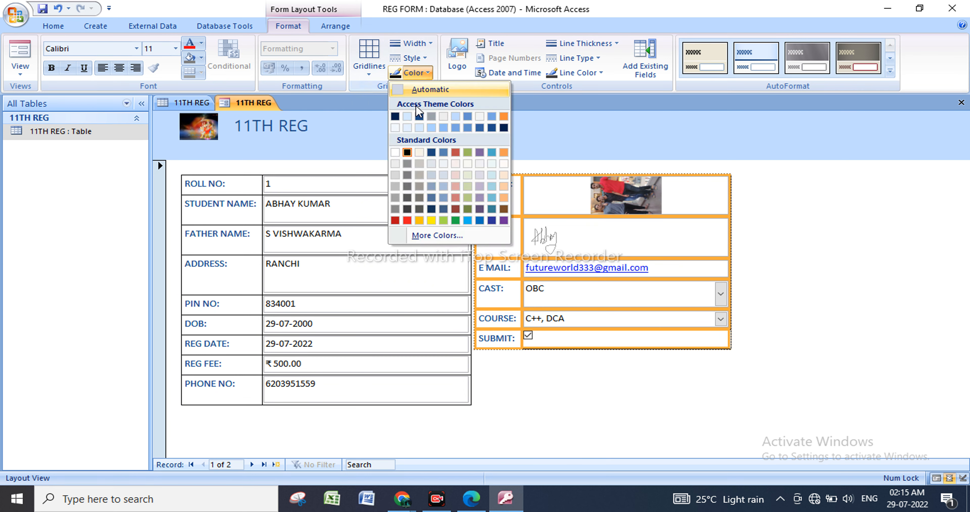
{"action": "left_click", "coordinate": [411, 222]}
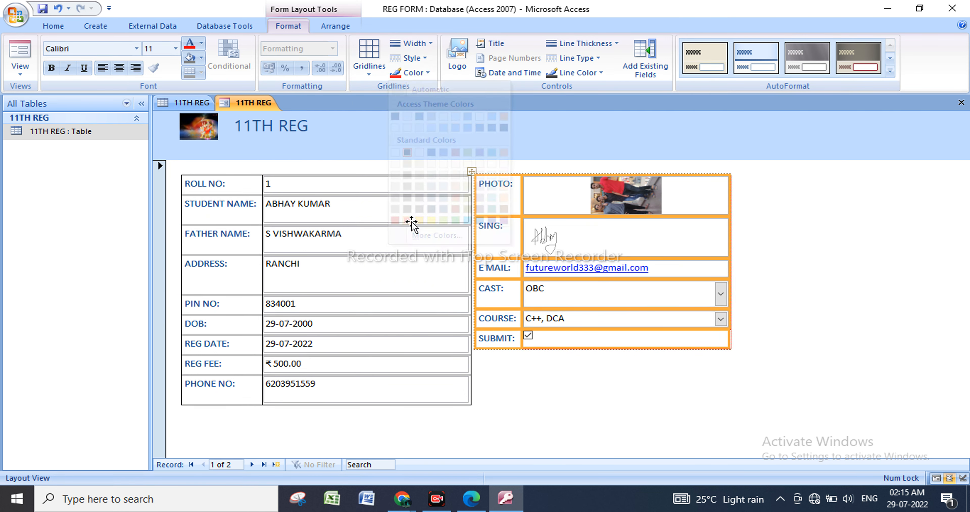
Remove the gridlines from the PHOTO to SUBMIT block and reapply both horizontal and vertical gridlines.
{"action": "left_click", "coordinate": [373, 60]}
{"action": "left_click", "coordinate": [384, 96]}
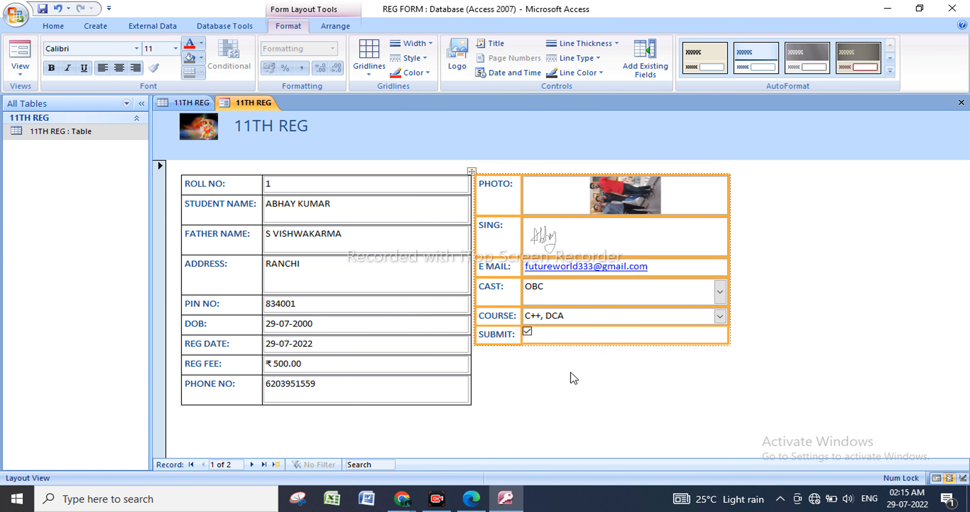
{"action": "left_click", "coordinate": [491, 195]}
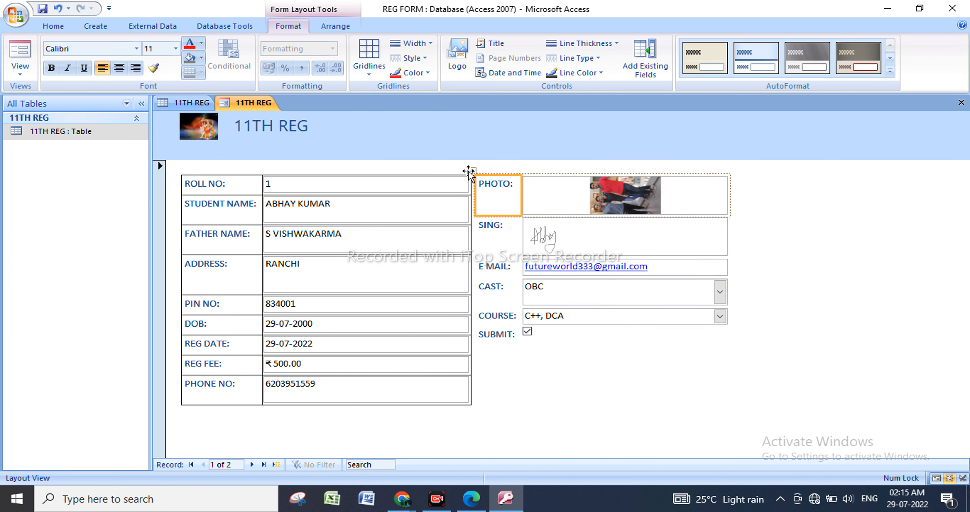
{"action": "left_click", "coordinate": [469, 170]}
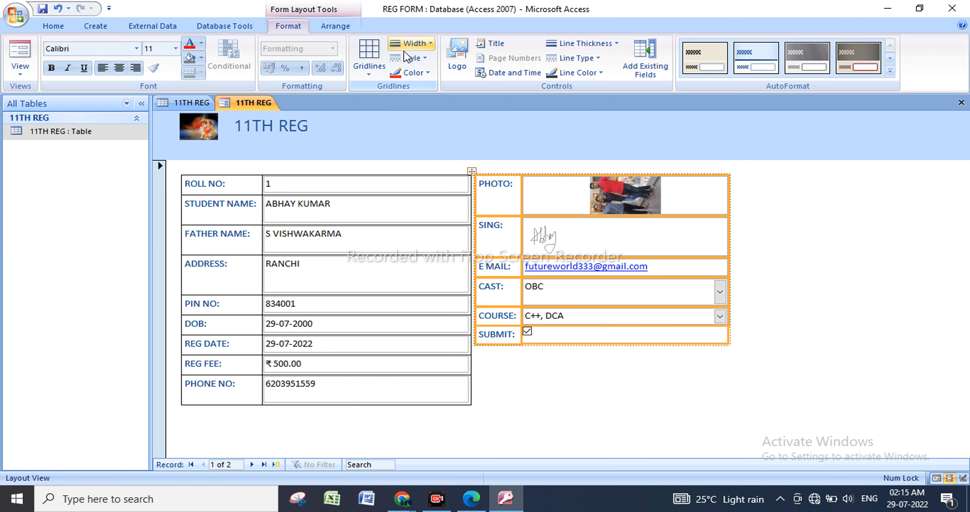
{"action": "left_click", "coordinate": [379, 52]}
{"action": "left_click", "coordinate": [399, 301]}
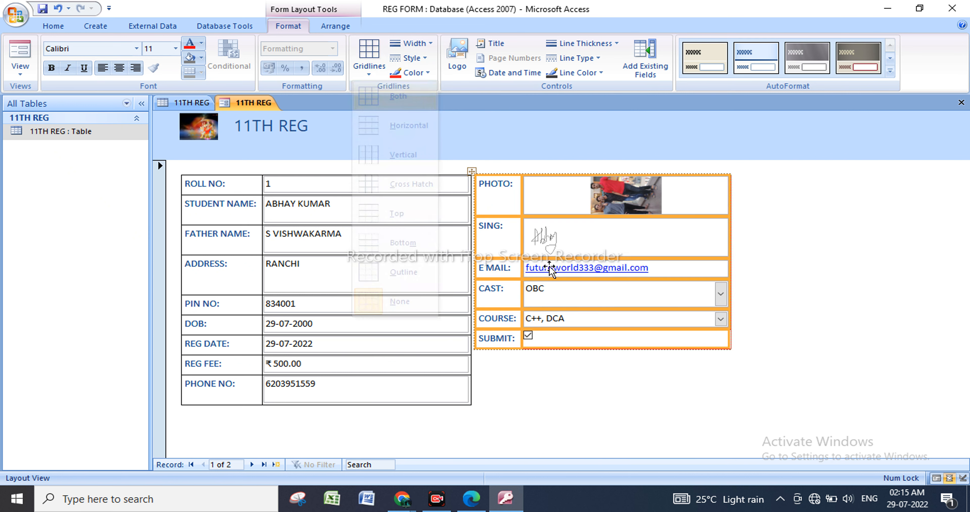
{"action": "left_click", "coordinate": [623, 376]}
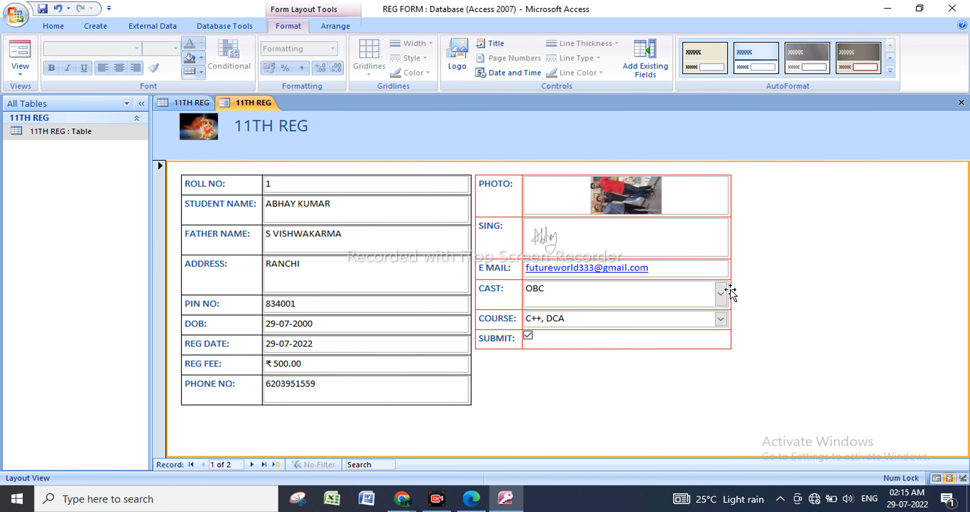
Make the red gridlines of the PHOTO to SUBMIT field block much thicker.
{"action": "left_click", "coordinate": [491, 185]}
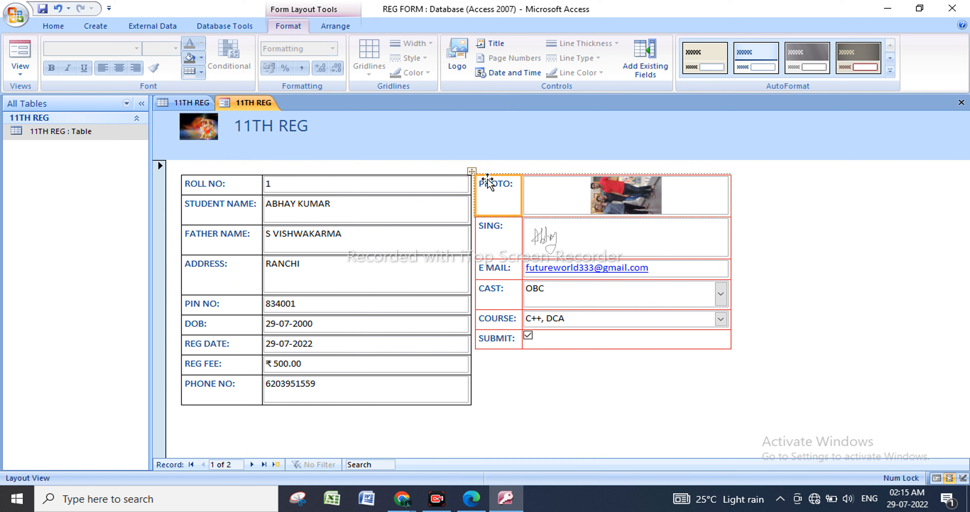
{"action": "left_click", "coordinate": [472, 172]}
{"action": "left_click", "coordinate": [423, 44]}
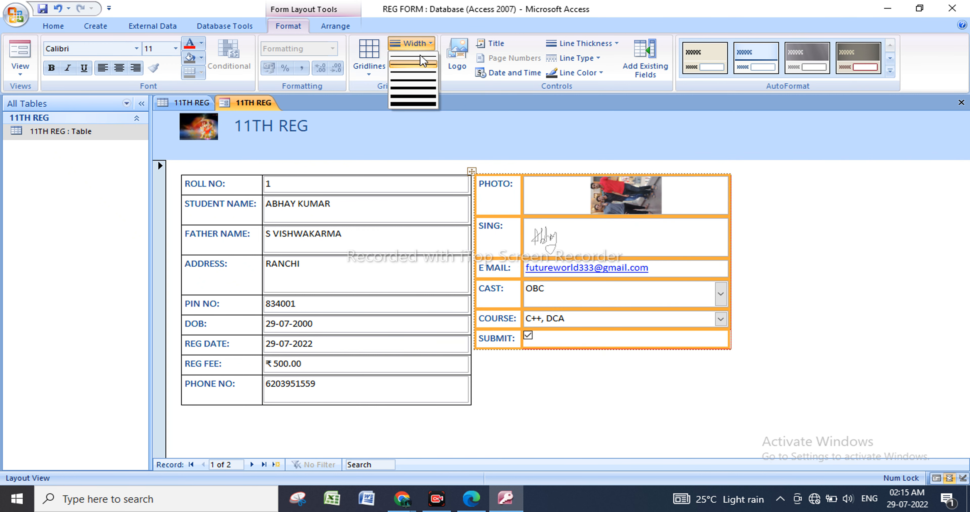
{"action": "left_click", "coordinate": [422, 90]}
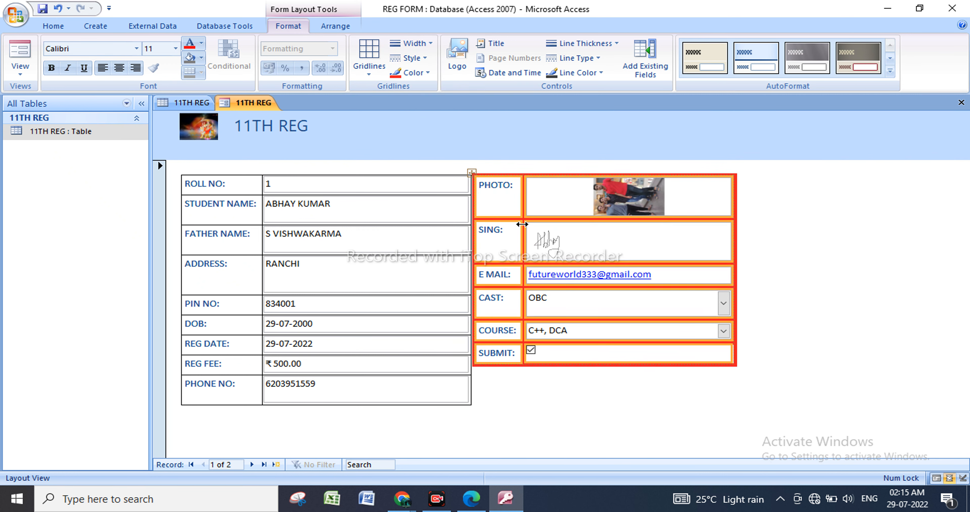
{"action": "left_click", "coordinate": [569, 332]}
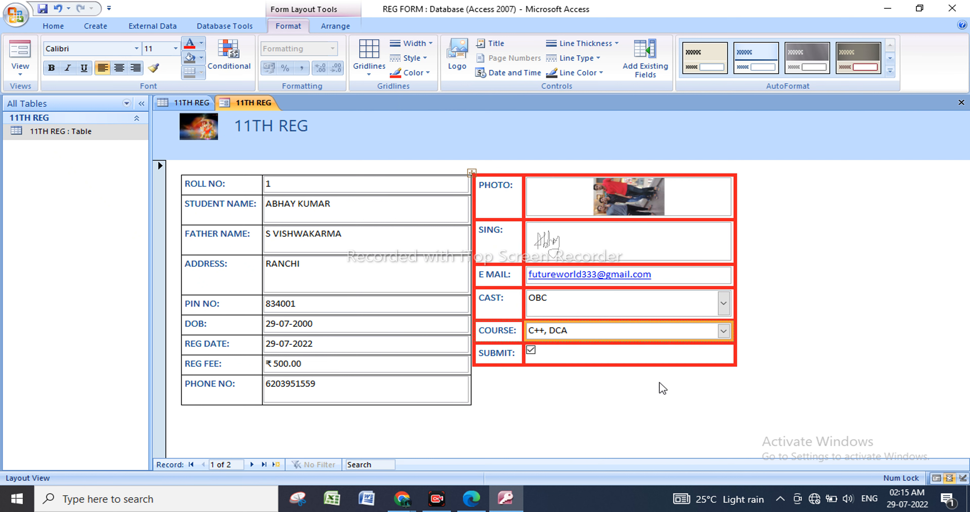
Browse forward and back through the student records in the formatted registration form.
{"action": "left_click", "coordinate": [251, 464]}
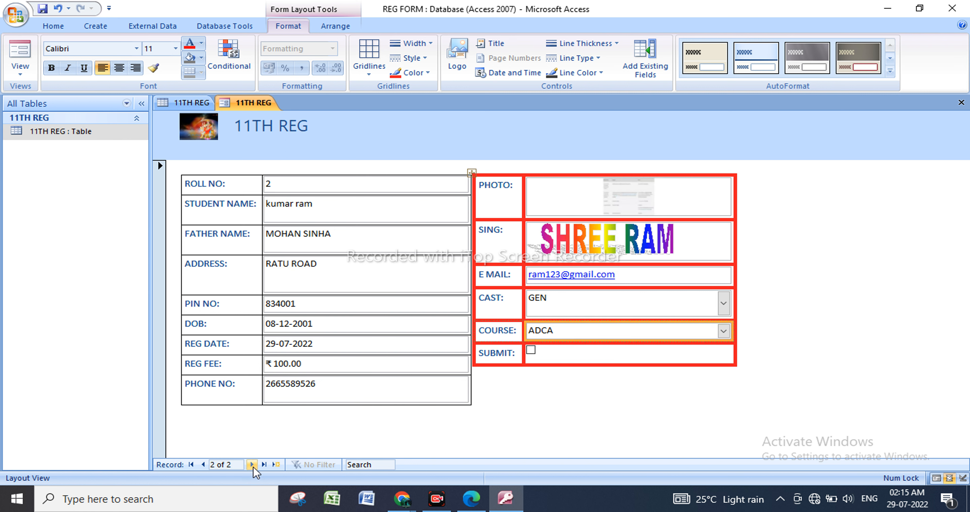
{"action": "left_click", "coordinate": [204, 467]}
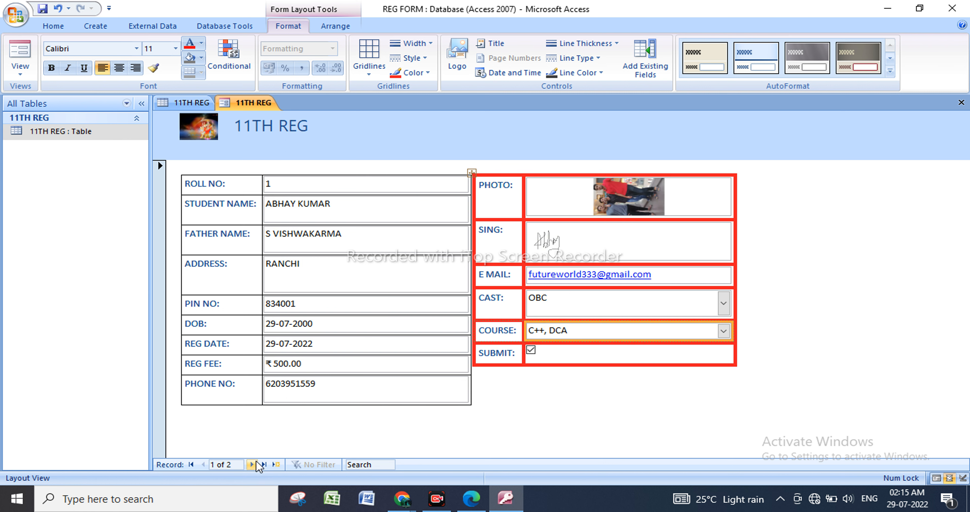
{"action": "left_click", "coordinate": [253, 464]}
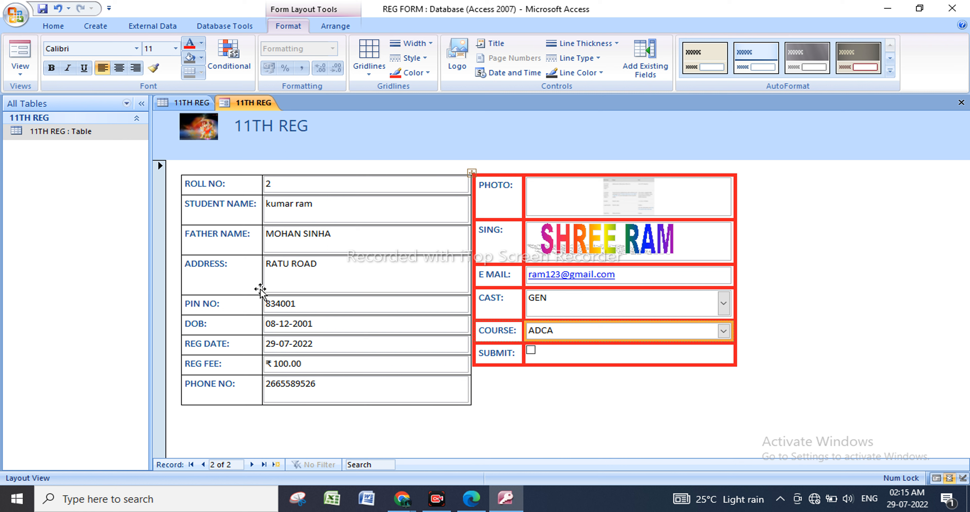
{"action": "left_click", "coordinate": [202, 464]}
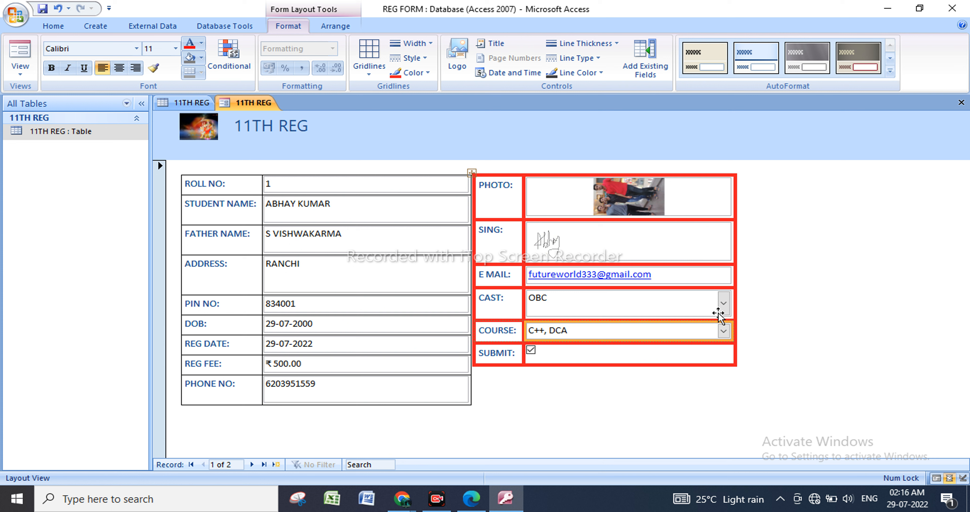
{"action": "left_click", "coordinate": [723, 305]}
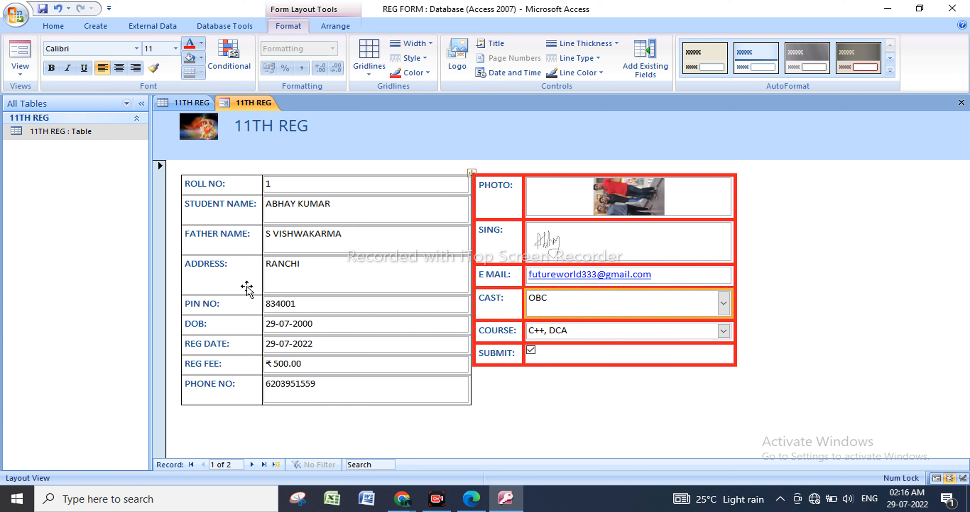
Create a split form from the 11TH REG data and go to its second record.
{"action": "left_click", "coordinate": [108, 27]}
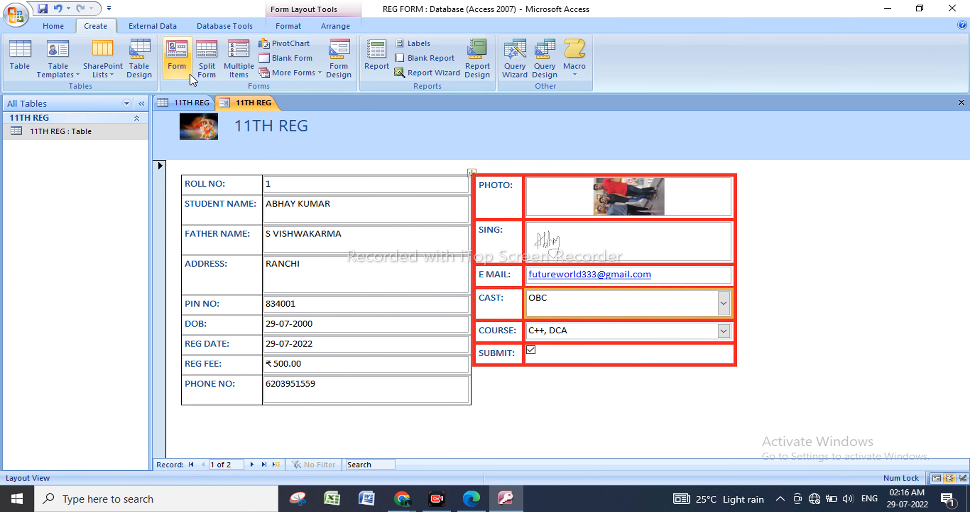
{"action": "left_click", "coordinate": [215, 73]}
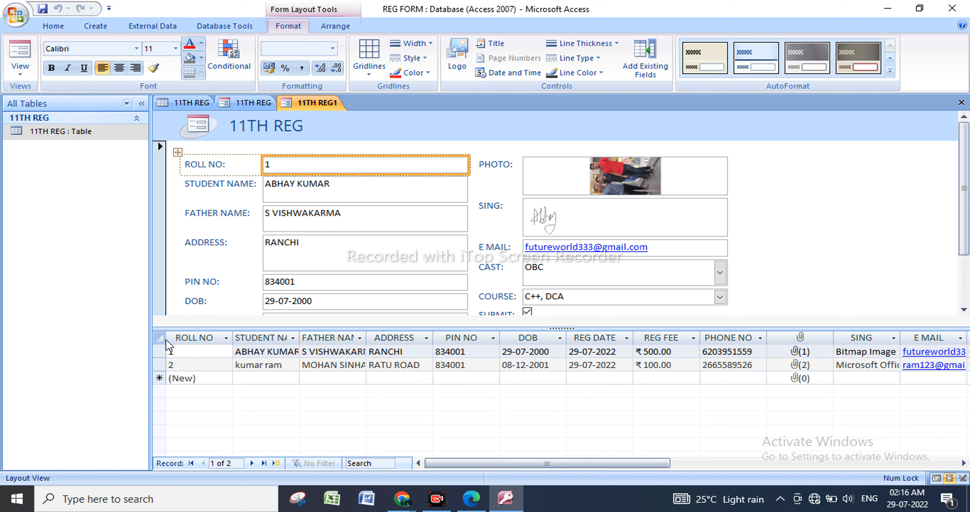
{"action": "left_click", "coordinate": [294, 338]}
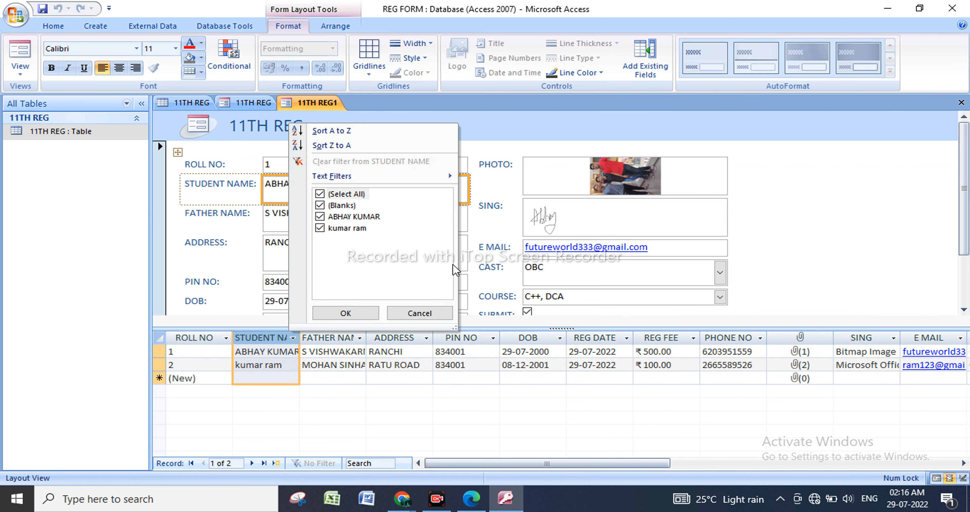
{"action": "left_click", "coordinate": [500, 334]}
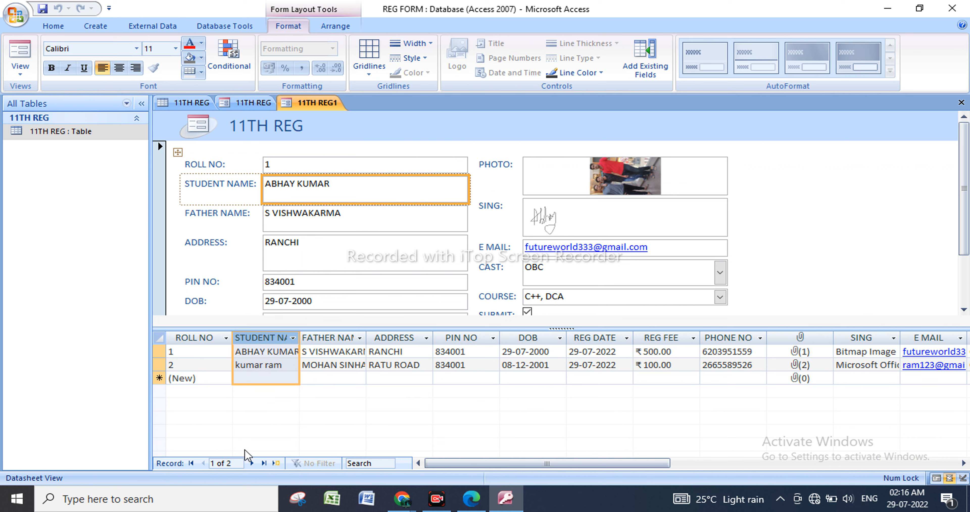
{"action": "left_click", "coordinate": [251, 462]}
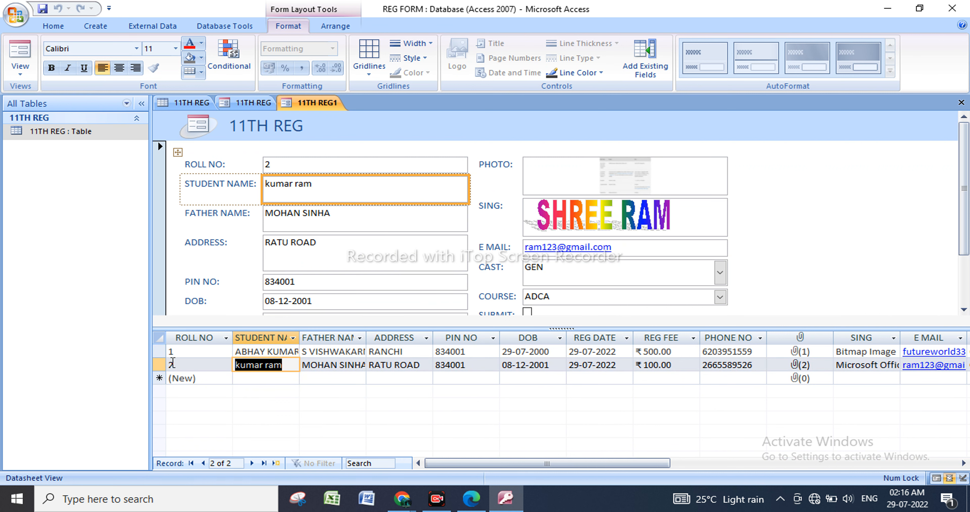
Create a multiple-items form of the student records, review its columns, and return to the formatted 11TH REG form.
{"action": "left_click", "coordinate": [90, 27]}
{"action": "left_click", "coordinate": [243, 68]}
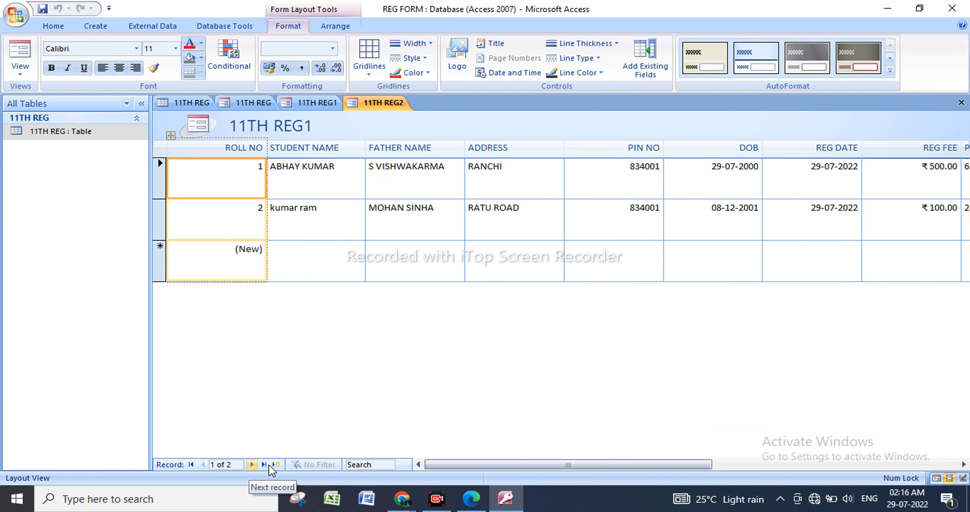
{"action": "left_click_drag", "start_coordinate": [448, 468], "coordinate": [606, 461]}
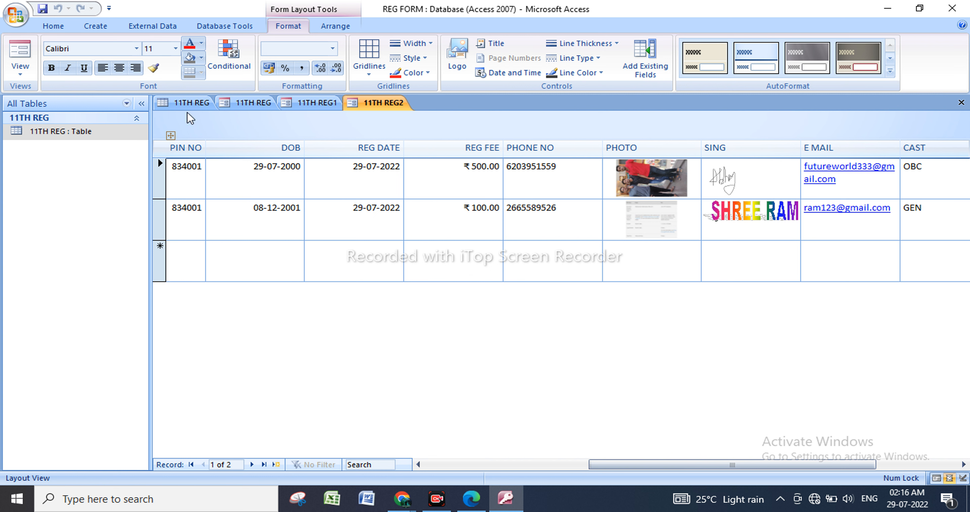
{"action": "left_click", "coordinate": [250, 104]}
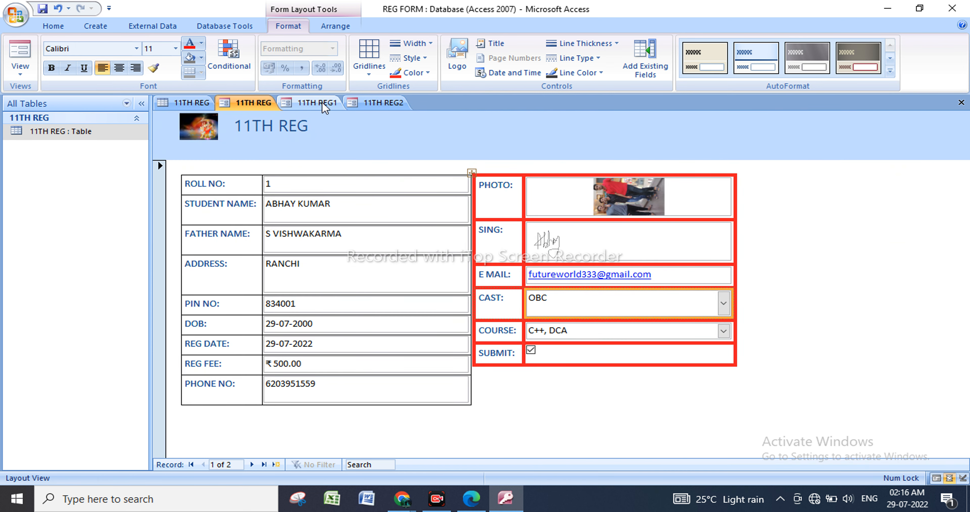
Review the split form and the multiple-items form, and return to the 11TH REG table's records.
{"action": "left_click", "coordinate": [322, 105]}
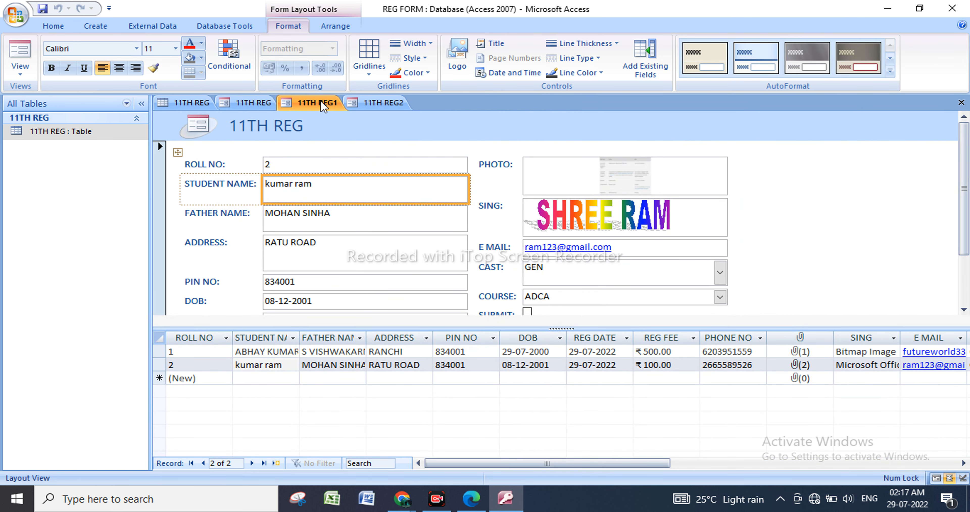
{"action": "left_click", "coordinate": [374, 102]}
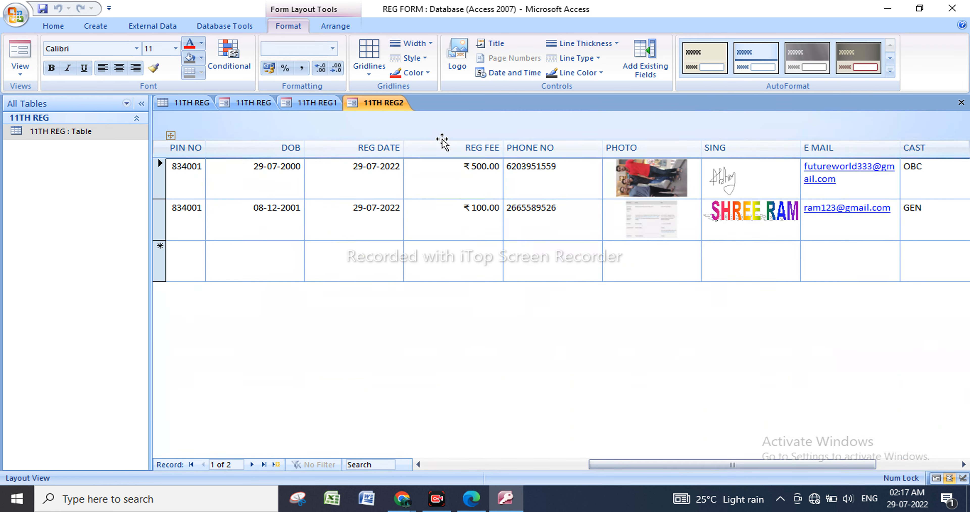
{"action": "left_click", "coordinate": [191, 103]}
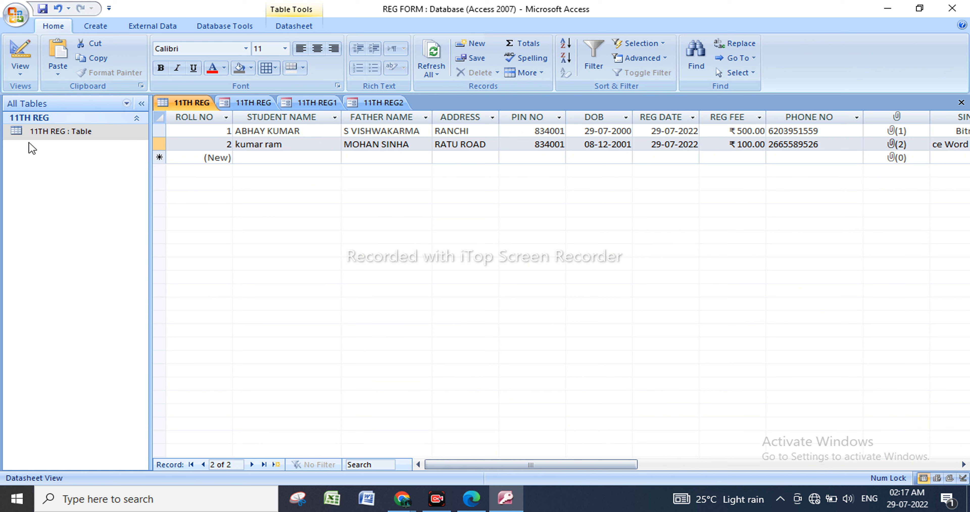
{"action": "left_click", "coordinate": [72, 130]}
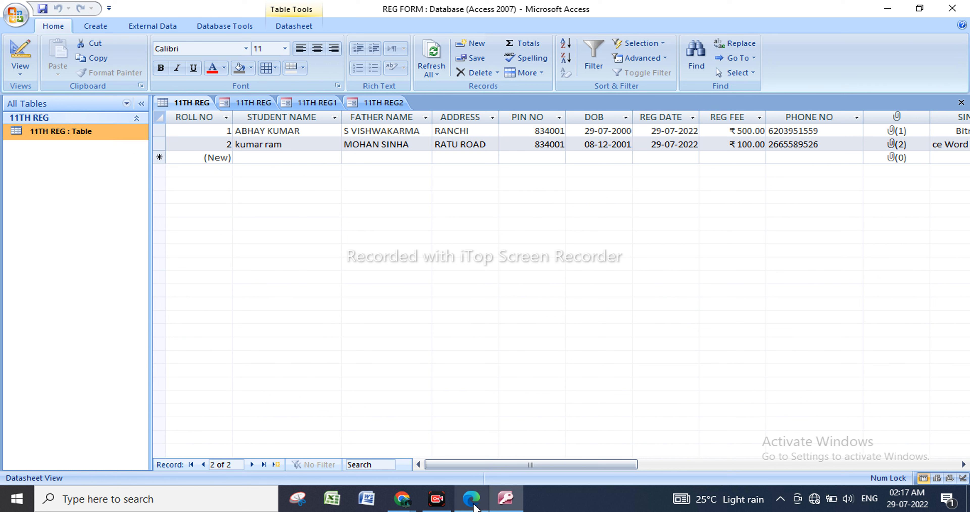
Switch to Chrome and look through the Microsoft support page on data types and field properties.
{"action": "mouse_move", "coordinate": [474, 505]}
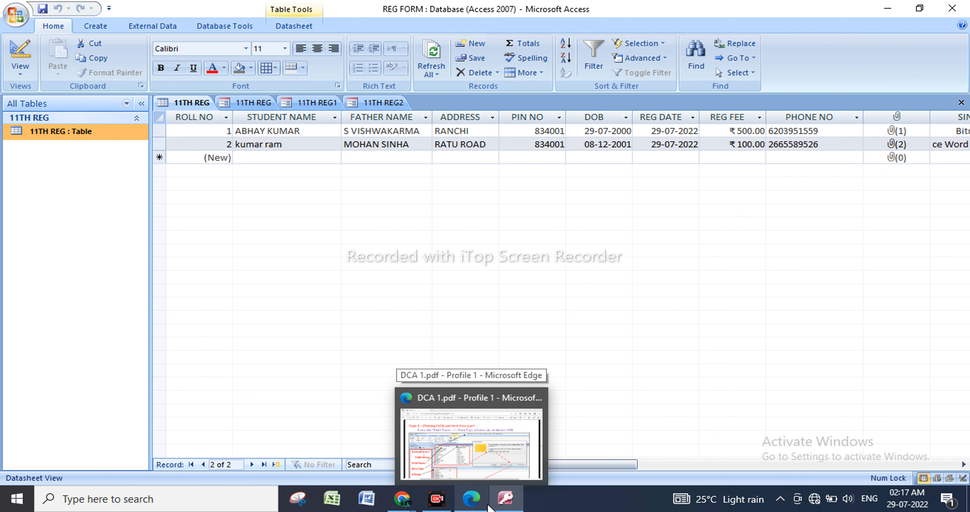
{"action": "left_click", "coordinate": [408, 506]}
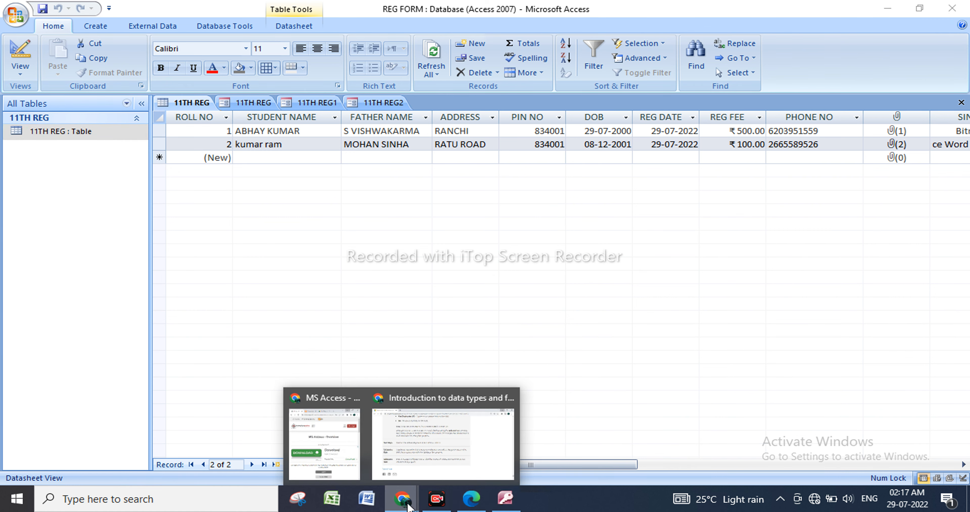
{"action": "left_click", "coordinate": [407, 461]}
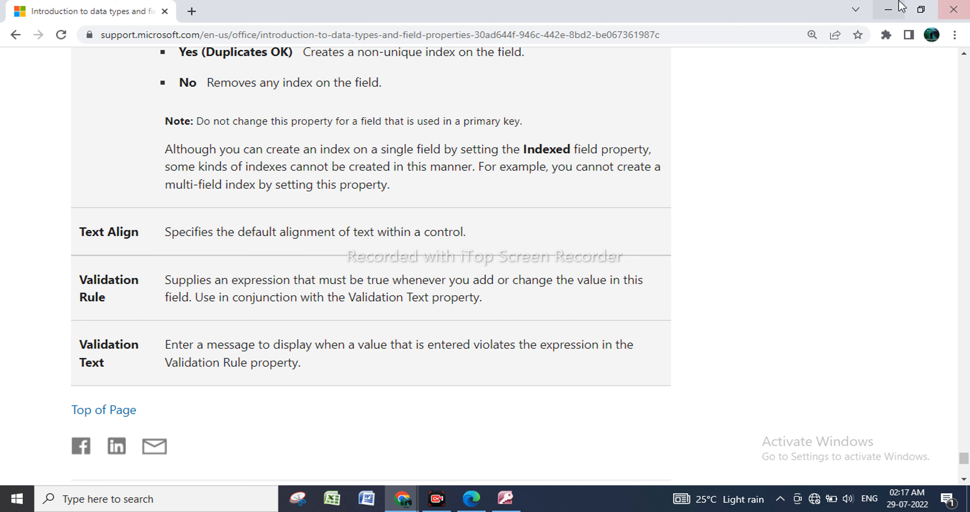
{"action": "left_click", "coordinate": [888, 9]}
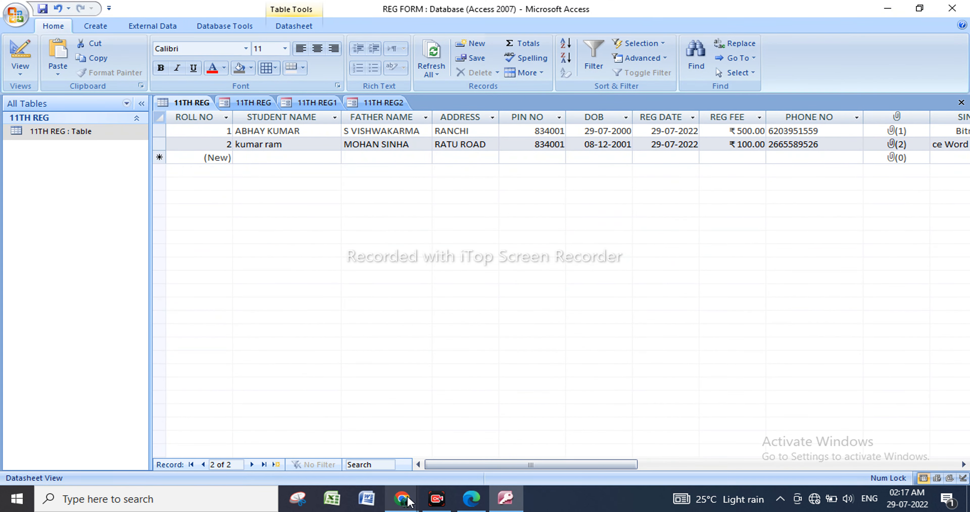
{"action": "left_click", "coordinate": [409, 501]}
{"action": "left_click", "coordinate": [456, 446]}
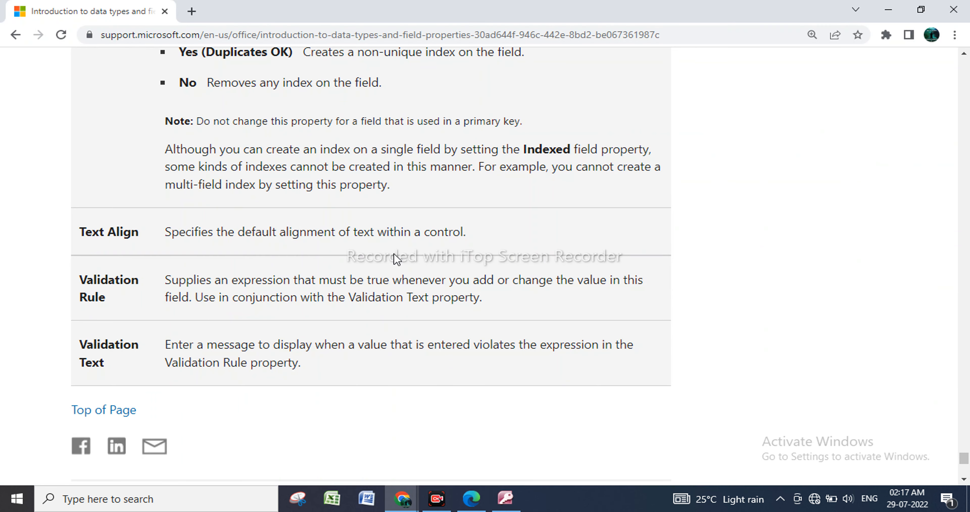
{"action": "scroll", "coordinate": [393, 259], "scroll_direction": "up", "scroll_amount": 20}
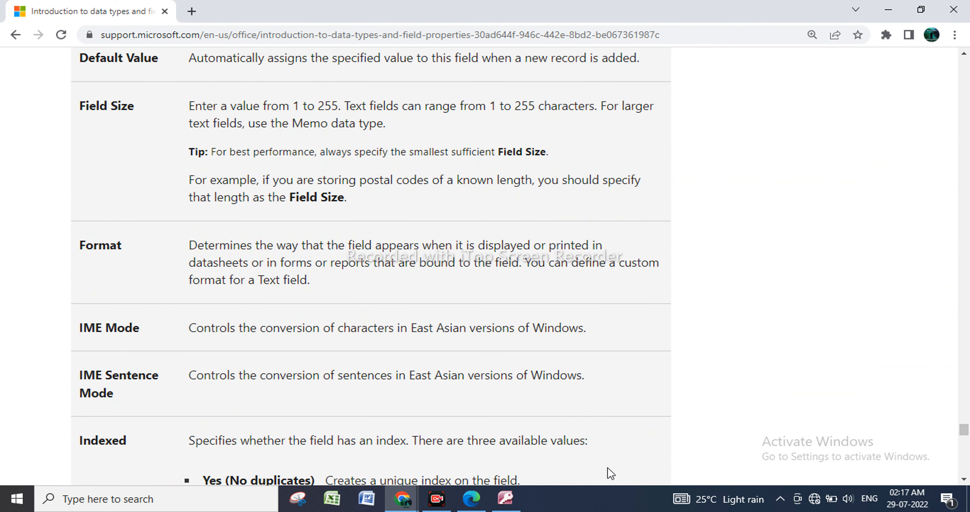
Bring up the MS Access - Overview tutorial in a maximized window and read its introduction, highlighting "relational Microsoft".
{"action": "mouse_move", "coordinate": [401, 502]}
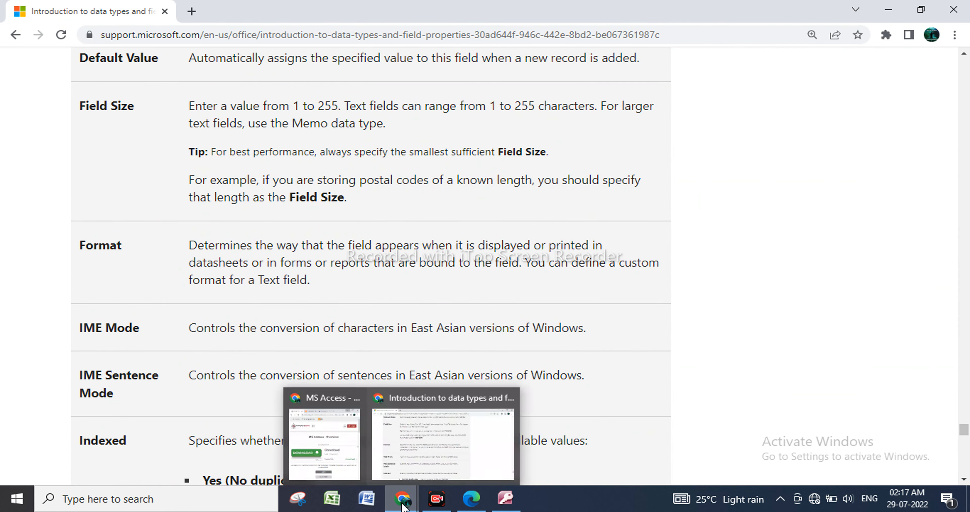
{"action": "left_click", "coordinate": [334, 450]}
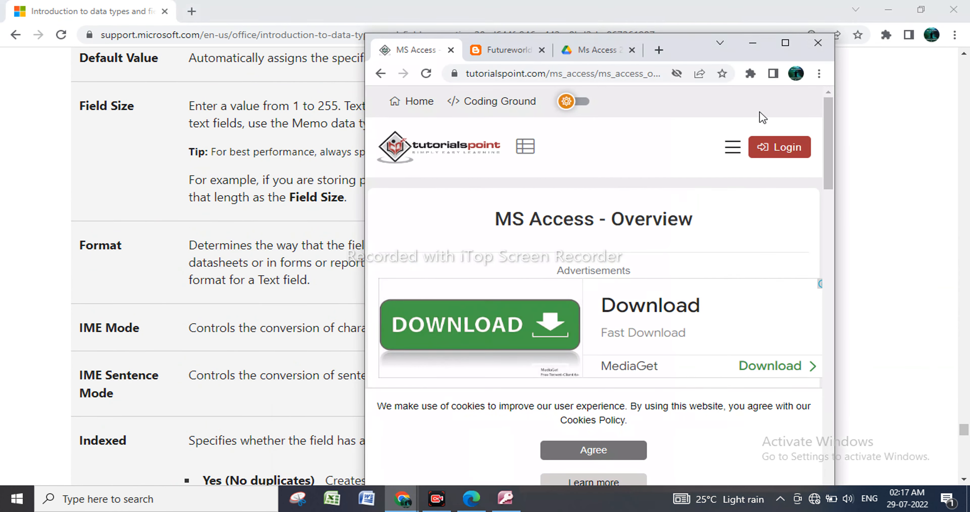
{"action": "left_click", "coordinate": [794, 44]}
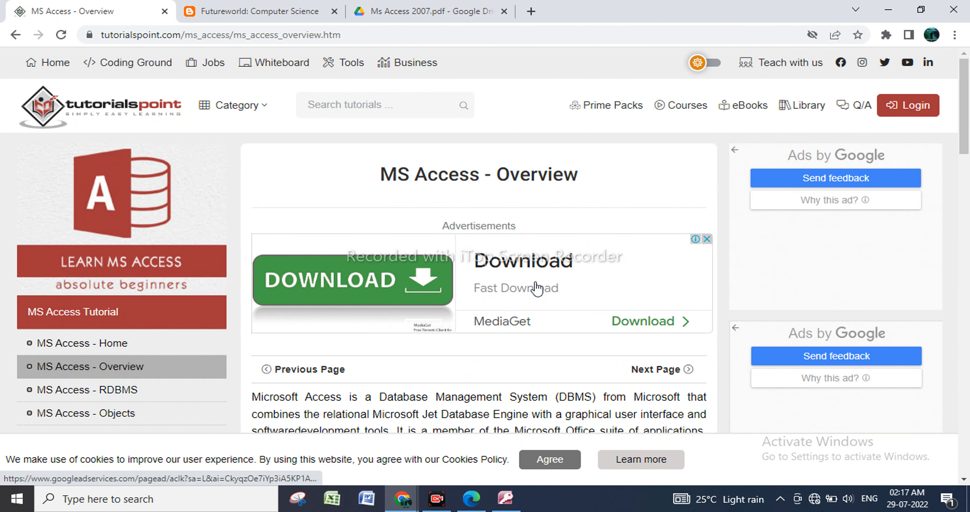
{"action": "scroll", "coordinate": [536, 288], "scroll_direction": "down", "scroll_amount": 2}
{"action": "scroll", "coordinate": [537, 288], "scroll_direction": "down", "scroll_amount": 2}
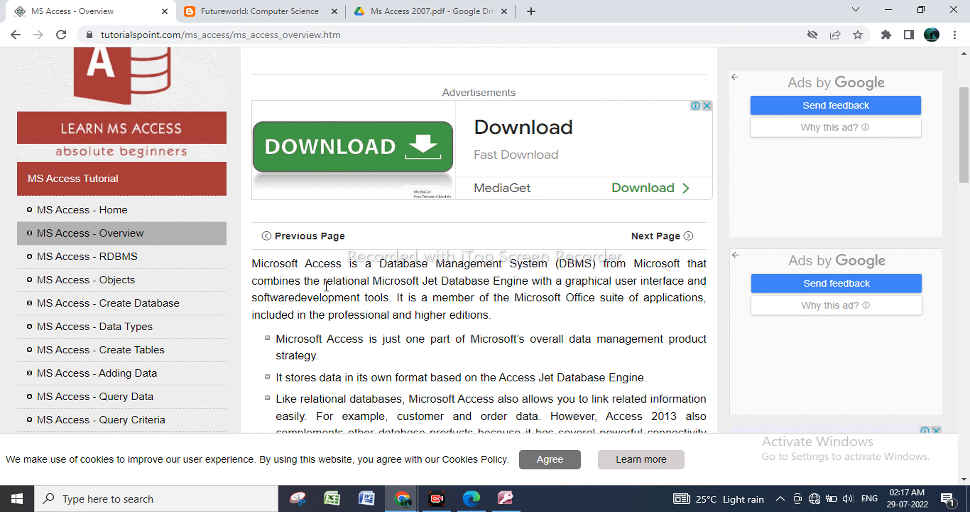
{"action": "left_click_drag", "start_coordinate": [326, 285], "coordinate": [424, 278]}
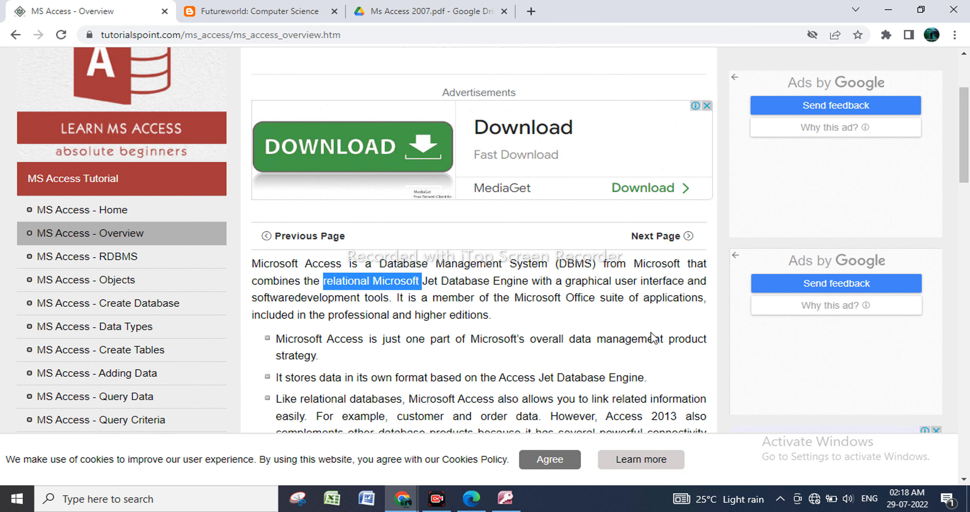
{"action": "scroll", "coordinate": [487, 333], "scroll_direction": "down", "scroll_amount": 3}
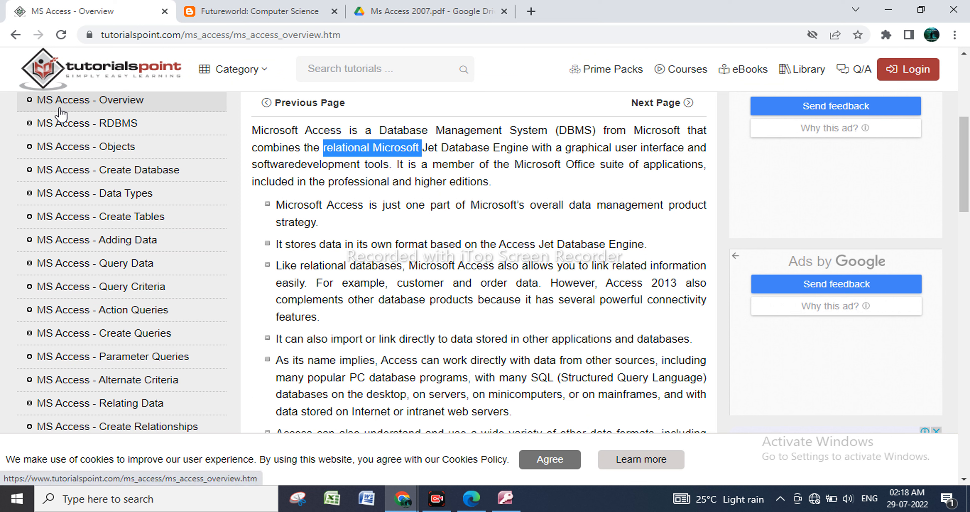
Enlarge the tutorial page and examine its list of MS Access topics from Overview through Reports Basics.
{"action": "key", "text": "ctrl+plus"}
{"action": "key", "text": "ctrl+plus"}
{"action": "key", "text": "ctrl+plus"}
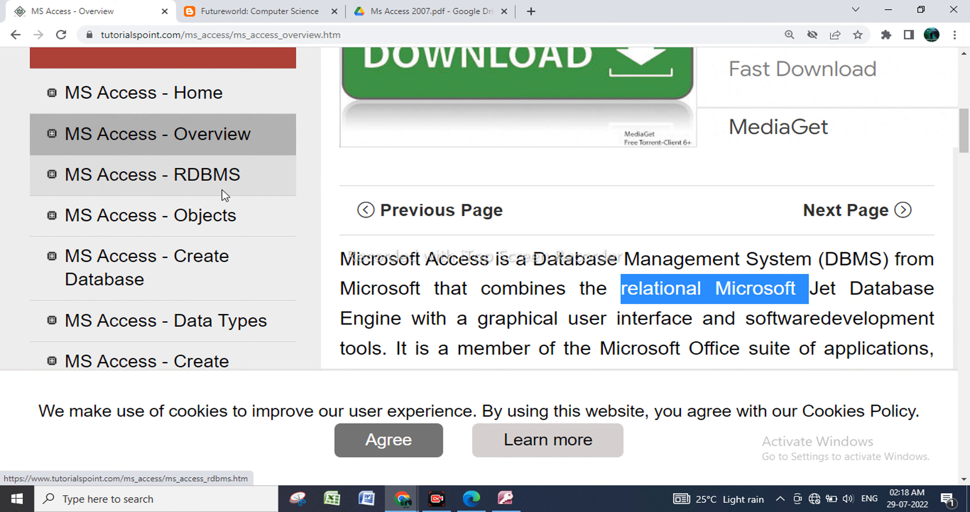
{"action": "scroll", "coordinate": [232, 190], "scroll_direction": "down", "scroll_amount": 2}
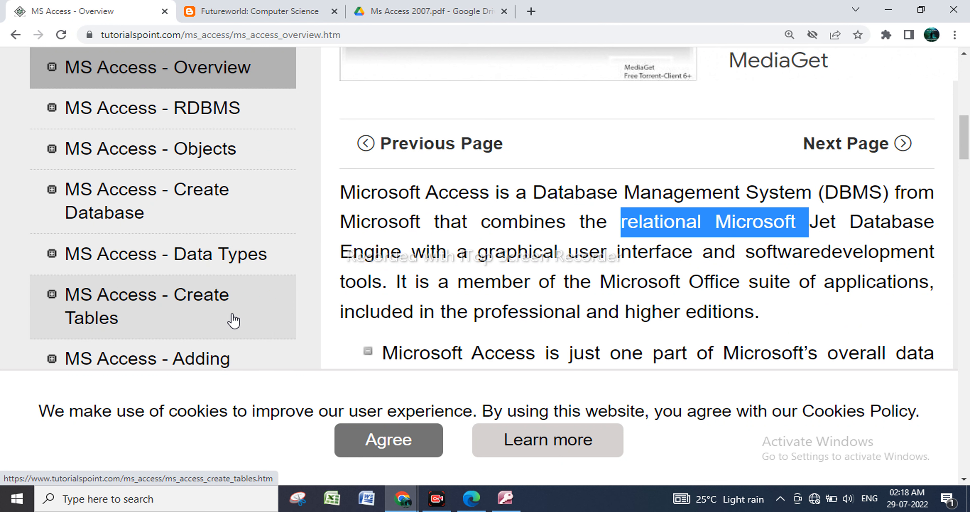
{"action": "scroll", "coordinate": [232, 322], "scroll_direction": "down", "scroll_amount": 2}
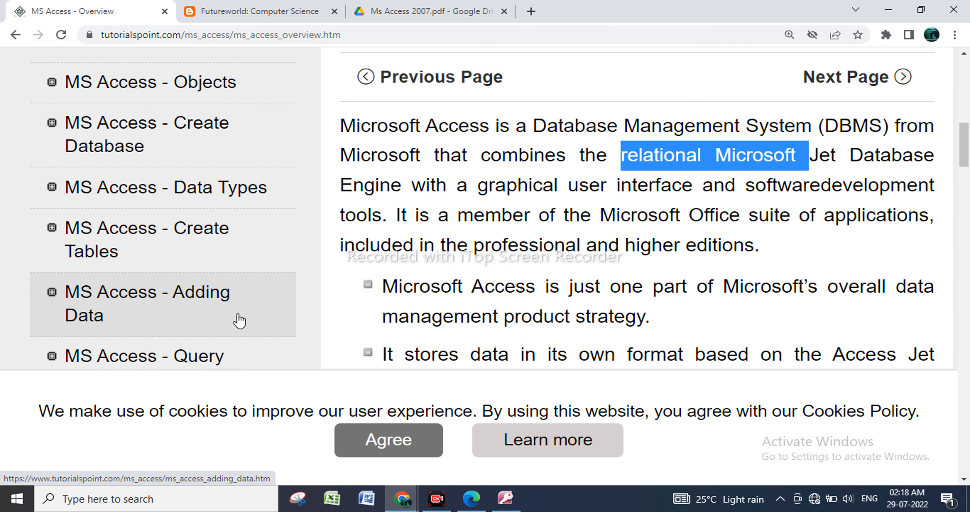
{"action": "scroll", "coordinate": [239, 321], "scroll_direction": "down", "scroll_amount": 4}
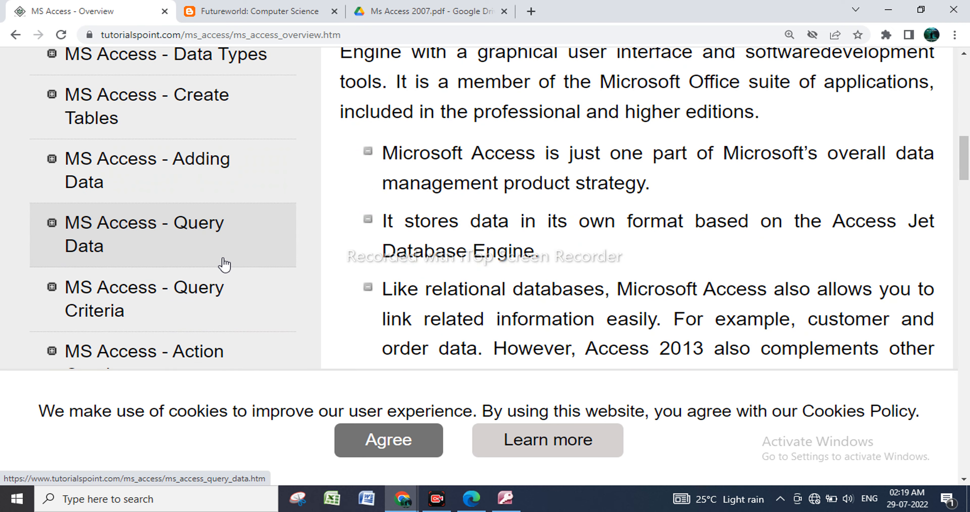
{"action": "scroll", "coordinate": [228, 299], "scroll_direction": "down", "scroll_amount": 6}
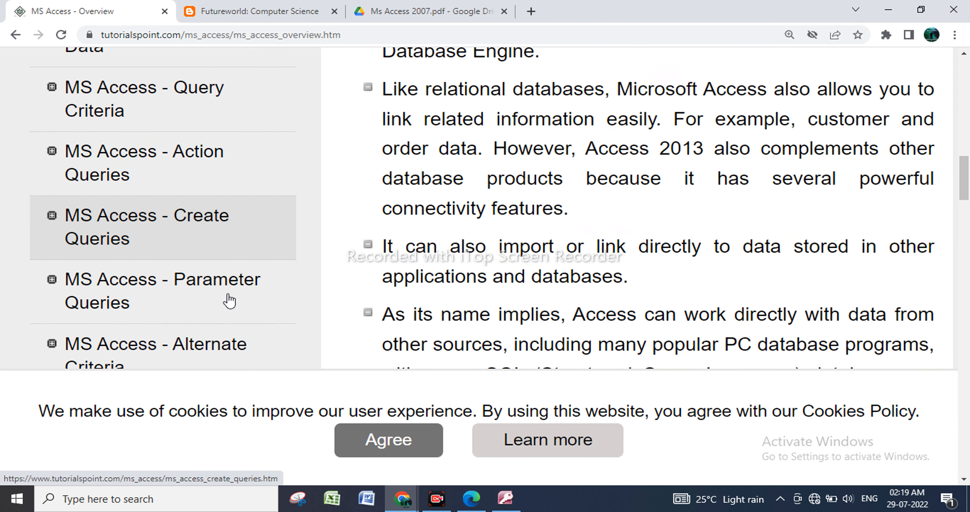
{"action": "scroll", "coordinate": [228, 302], "scroll_direction": "down", "scroll_amount": 2}
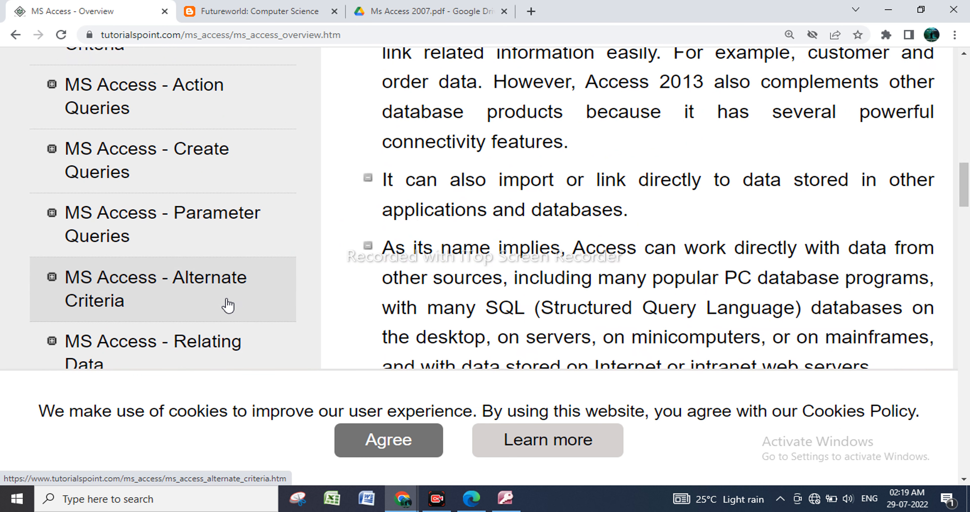
{"action": "scroll", "coordinate": [227, 305], "scroll_direction": "down", "scroll_amount": 4}
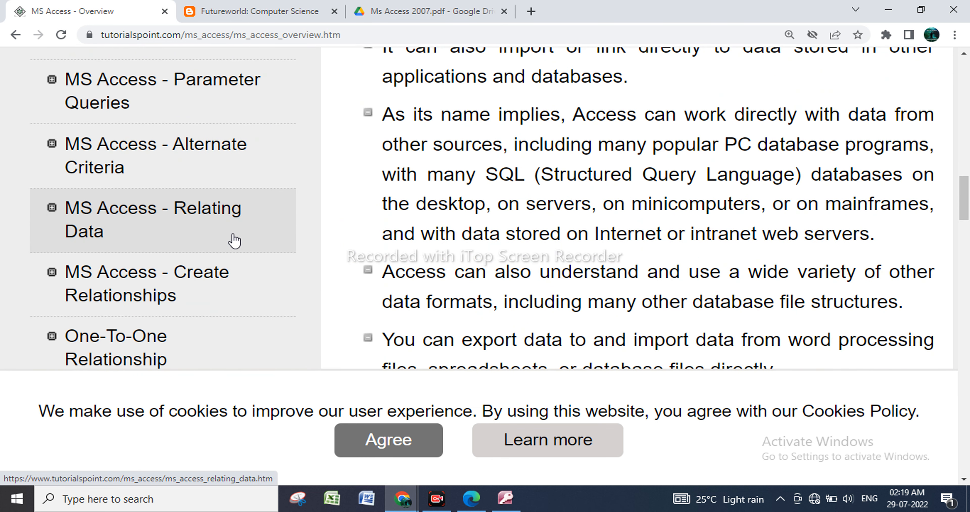
{"action": "scroll", "coordinate": [245, 293], "scroll_direction": "down", "scroll_amount": 2}
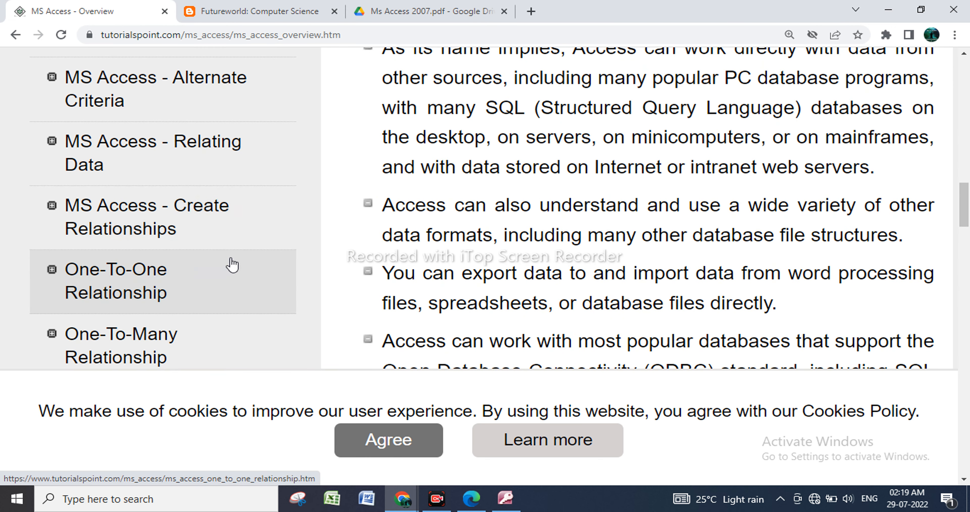
{"action": "scroll", "coordinate": [232, 264], "scroll_direction": "down", "scroll_amount": 2}
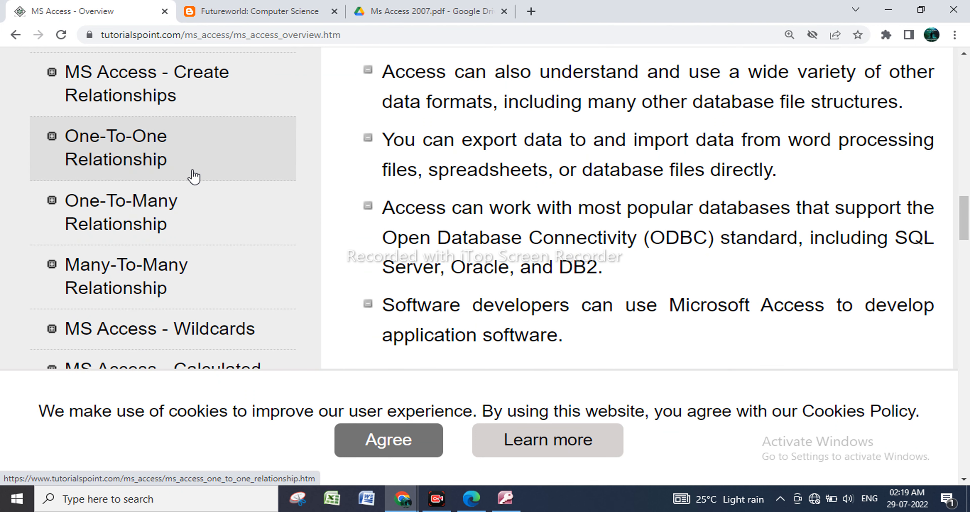
{"action": "scroll", "coordinate": [186, 277], "scroll_direction": "down", "scroll_amount": 3}
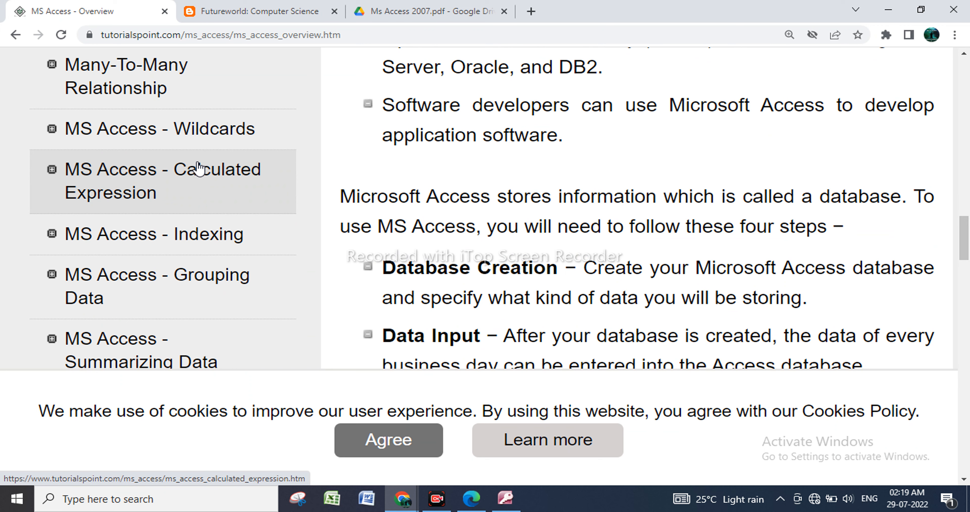
{"action": "scroll", "coordinate": [228, 284], "scroll_direction": "down", "scroll_amount": 3}
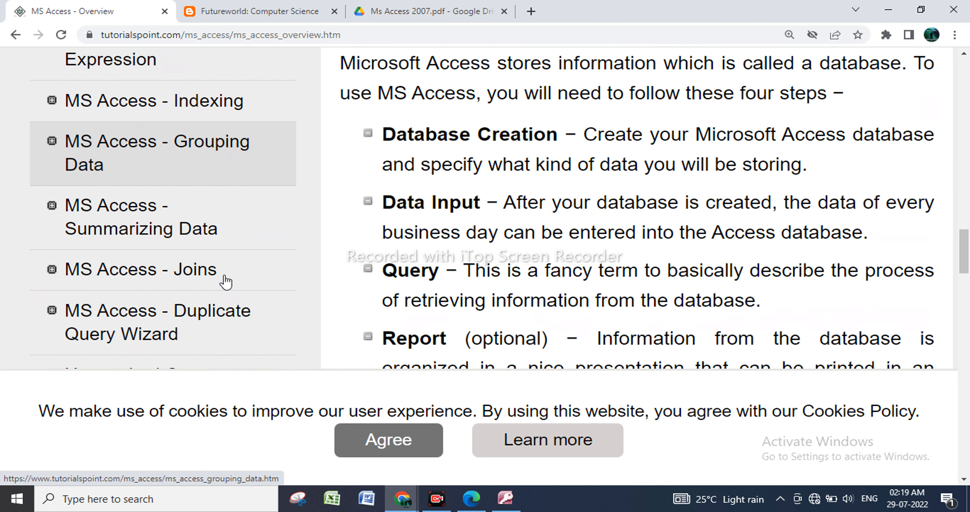
{"action": "scroll", "coordinate": [226, 281], "scroll_direction": "down", "scroll_amount": 2}
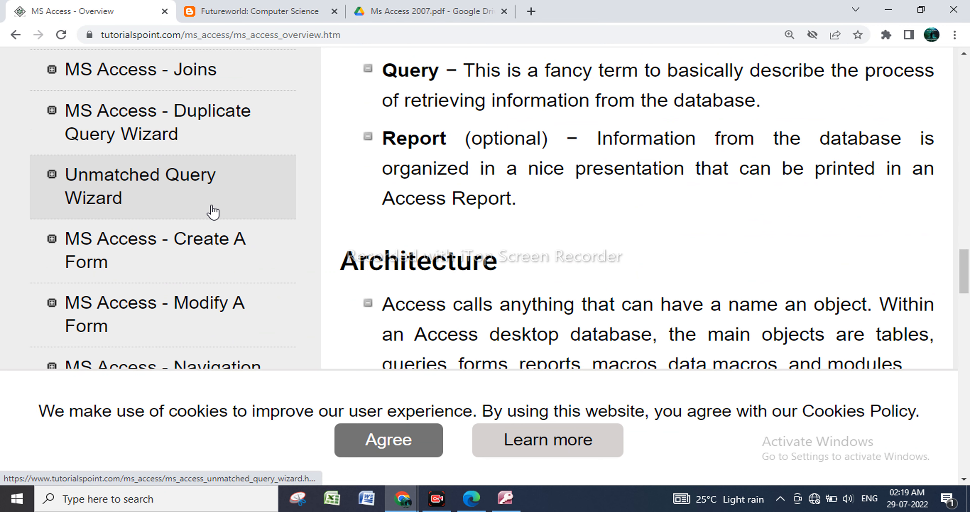
{"action": "scroll", "coordinate": [212, 211], "scroll_direction": "down", "scroll_amount": 3}
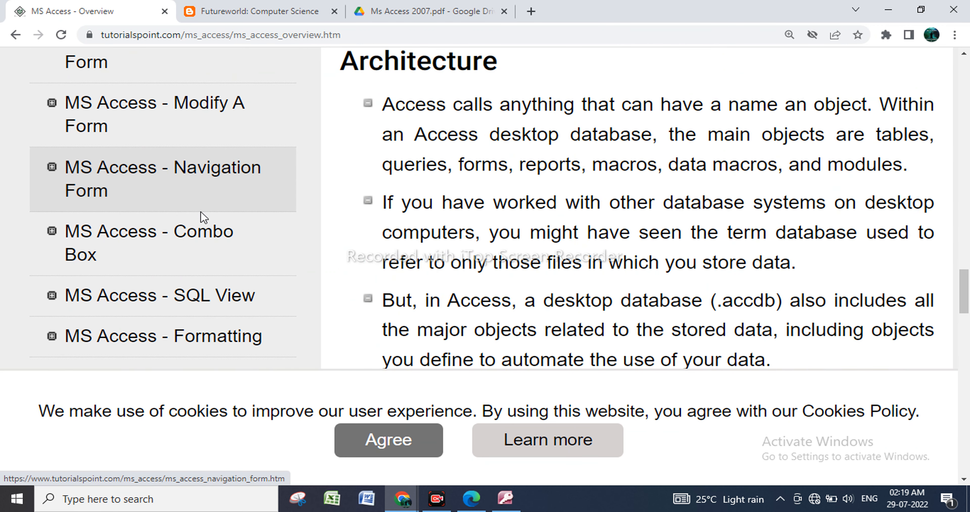
{"action": "scroll", "coordinate": [188, 252], "scroll_direction": "down", "scroll_amount": 2}
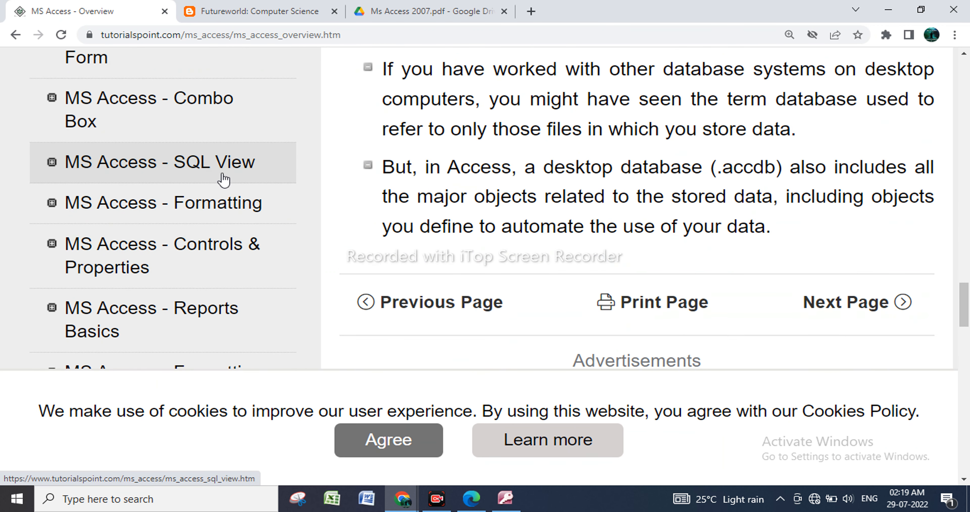
Switch back to the REG FORM database in Access and look over the datasheet and database tools commands.
{"action": "left_click", "coordinate": [505, 499]}
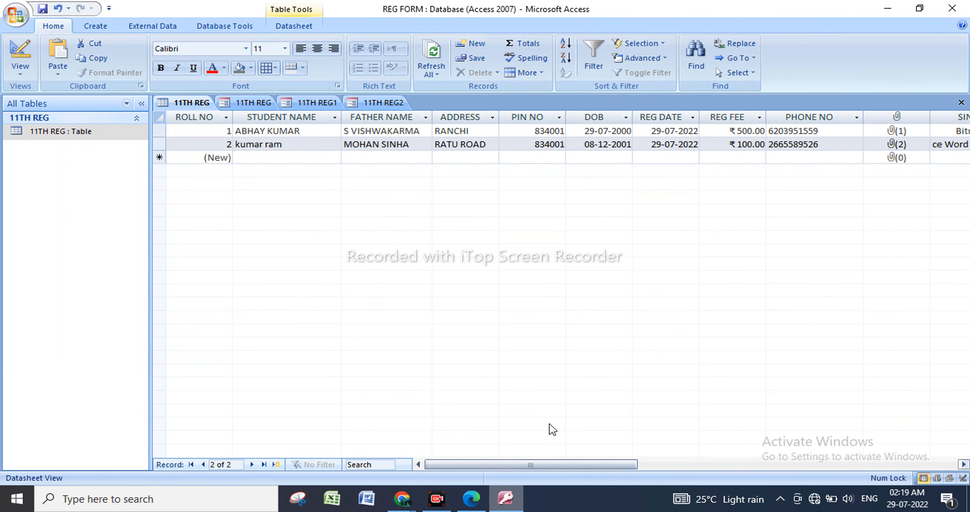
{"action": "left_click", "coordinate": [291, 29]}
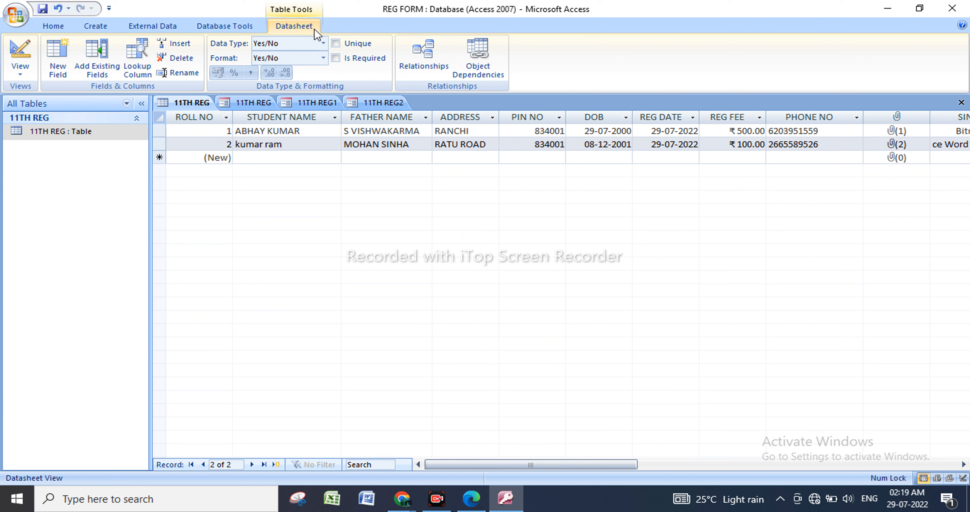
{"action": "left_click", "coordinate": [228, 30]}
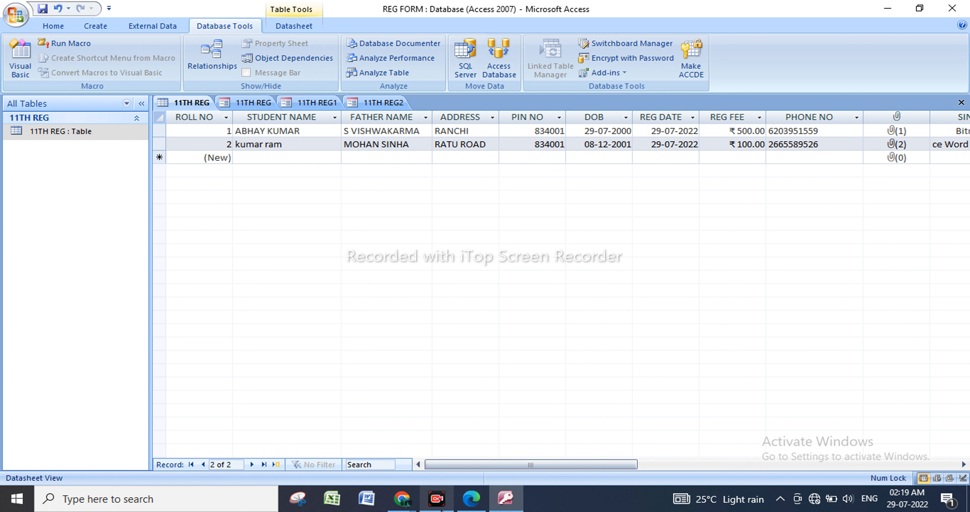
{"action": "mouse_move", "coordinate": [439, 509]}
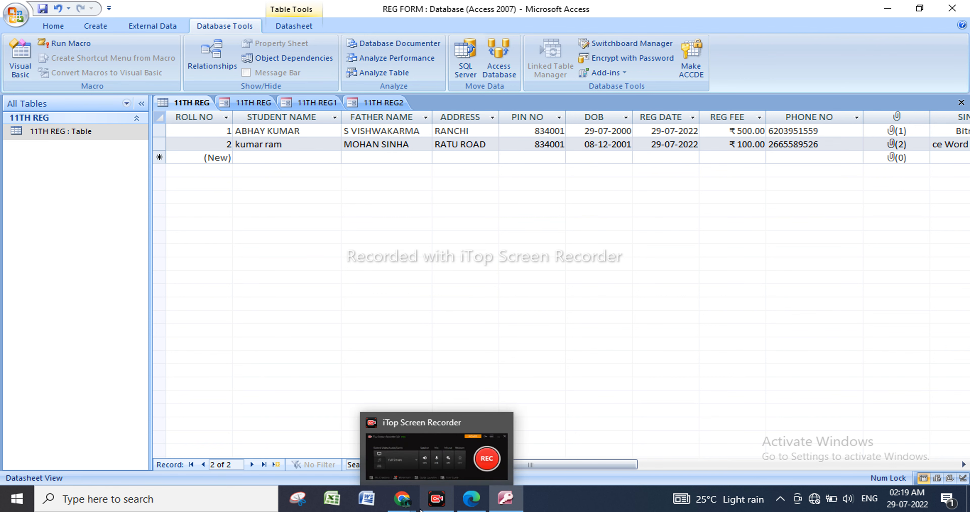
{"action": "mouse_move", "coordinate": [402, 503]}
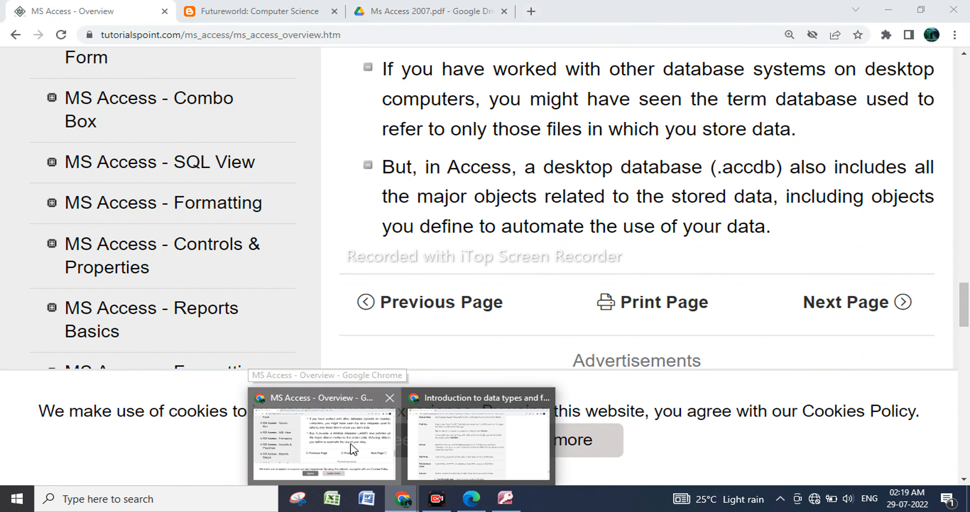
Switch to Chrome and examine the remaining MS Access tutorial topics, from Formatting through Data Export and the useful resources.
{"action": "left_click", "coordinate": [354, 449]}
{"action": "scroll", "coordinate": [104, 305], "scroll_direction": "up", "scroll_amount": 3}
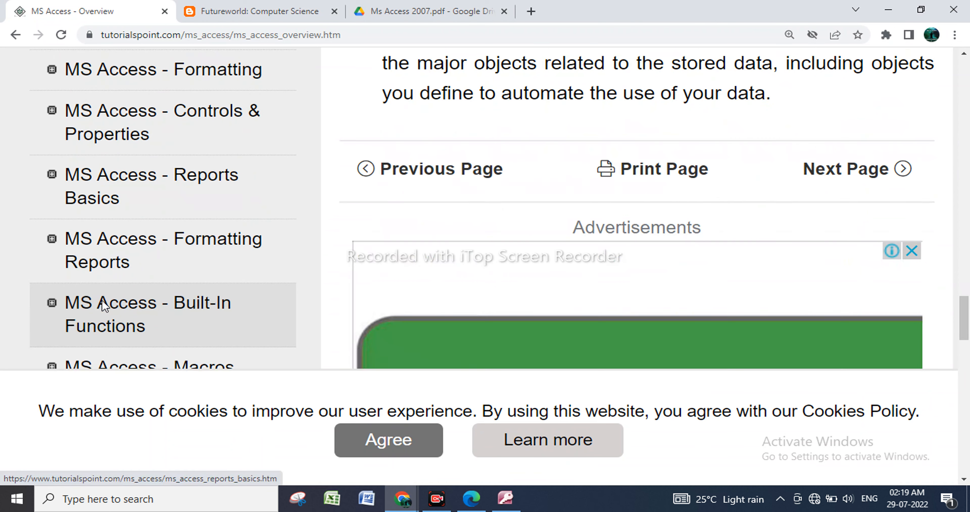
{"action": "scroll", "coordinate": [186, 199], "scroll_direction": "down", "scroll_amount": 5}
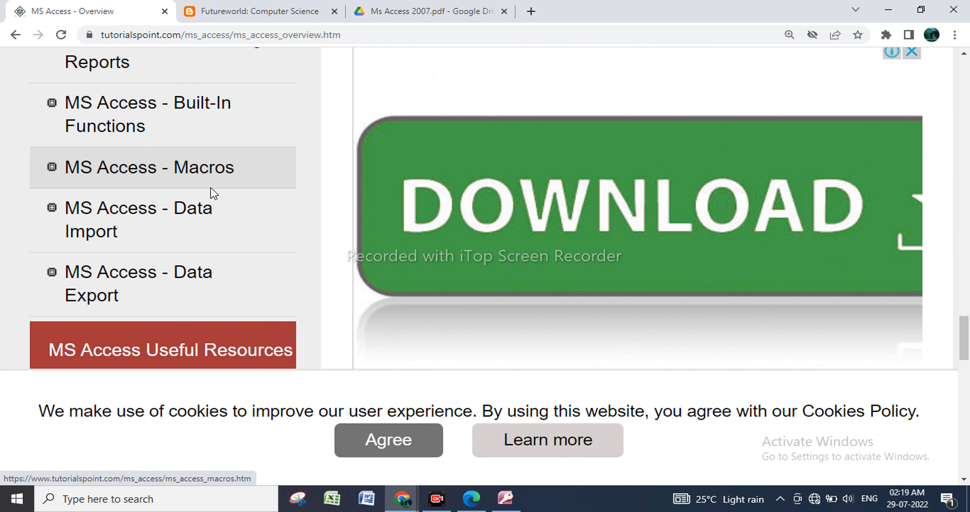
{"action": "scroll", "coordinate": [191, 277], "scroll_direction": "down", "scroll_amount": 6}
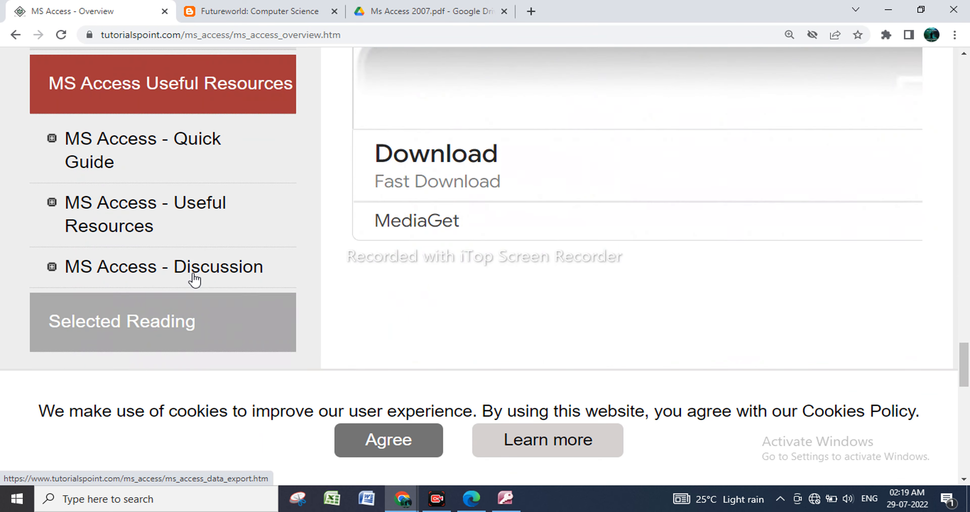
{"action": "scroll", "coordinate": [202, 199], "scroll_direction": "down", "scroll_amount": 8}
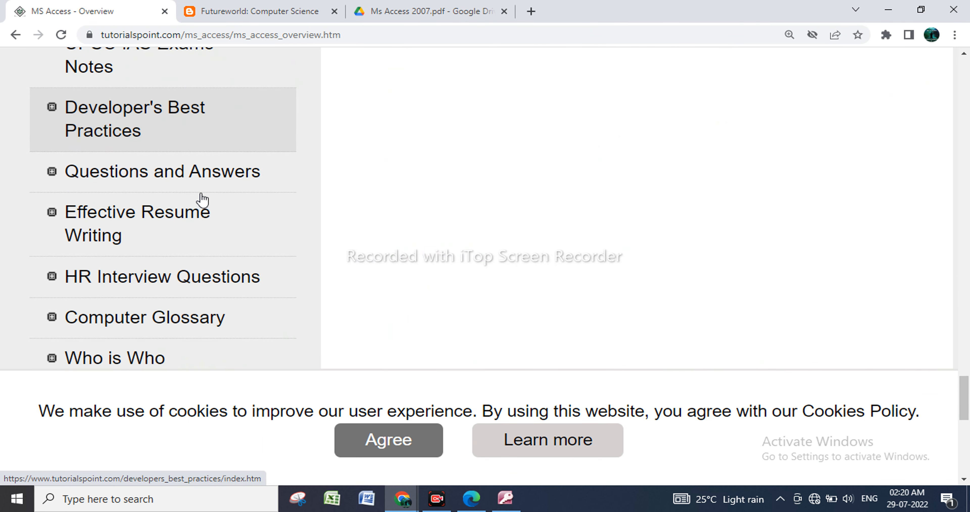
{"action": "scroll", "coordinate": [192, 286], "scroll_direction": "down", "scroll_amount": 6}
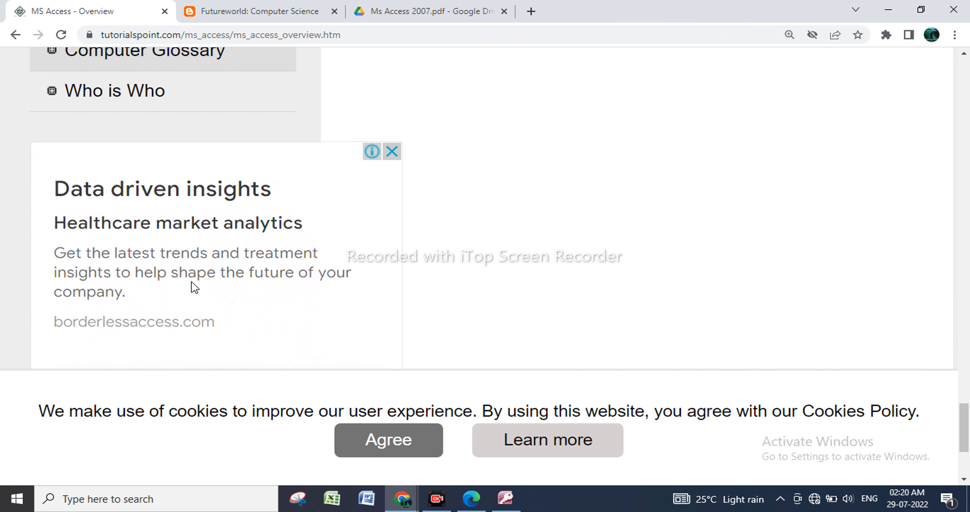
{"action": "scroll", "coordinate": [192, 288], "scroll_direction": "down", "scroll_amount": 3}
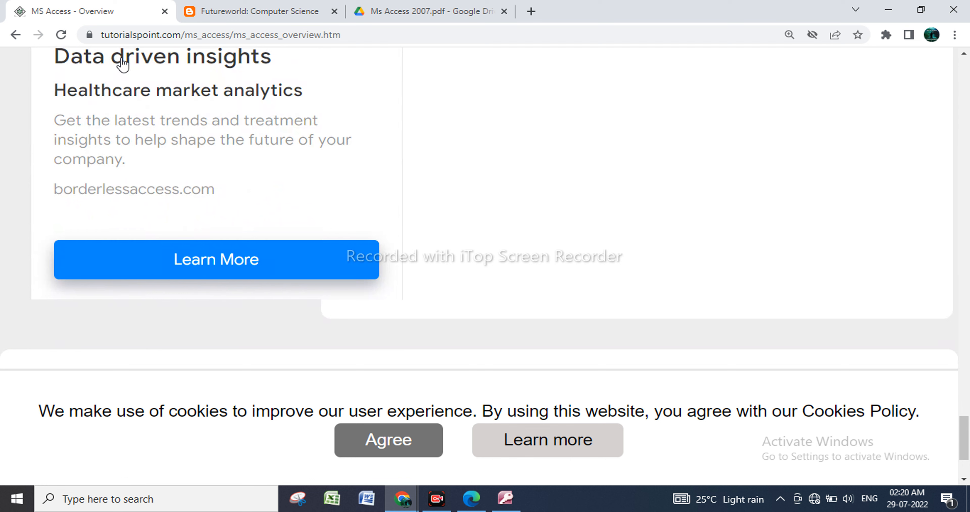
Bring up the Futureworld Computer Science blog page and look through its course notes, including the MS ACCESS and MS DOS sections.
{"action": "left_click", "coordinate": [273, 17]}
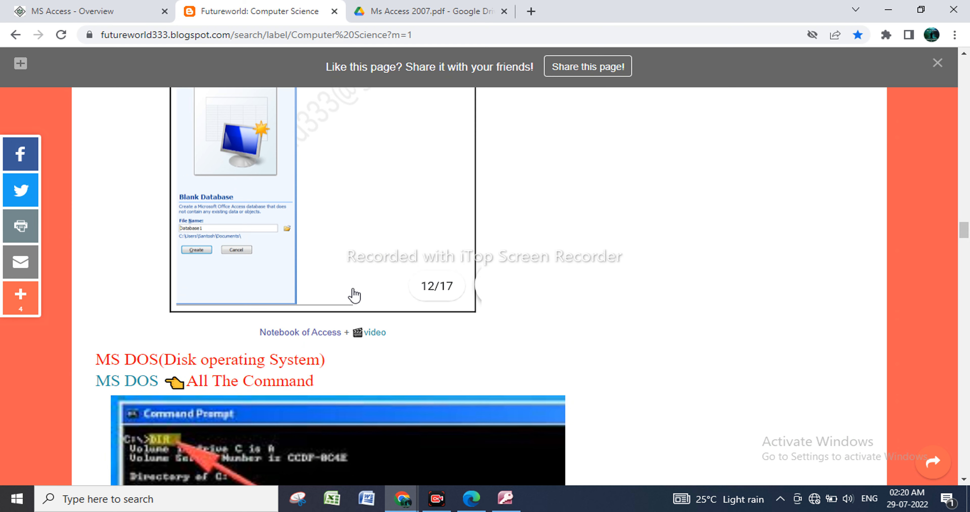
{"action": "scroll", "coordinate": [353, 294], "scroll_direction": "up", "scroll_amount": 6}
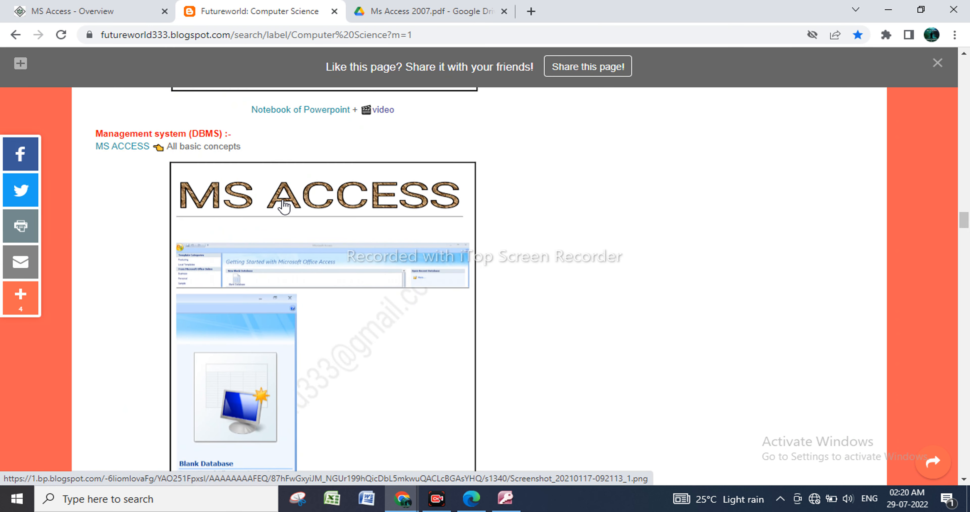
{"action": "scroll", "coordinate": [456, 217], "scroll_direction": "up", "scroll_amount": 10}
{"action": "scroll", "coordinate": [457, 217], "scroll_direction": "up", "scroll_amount": 15}
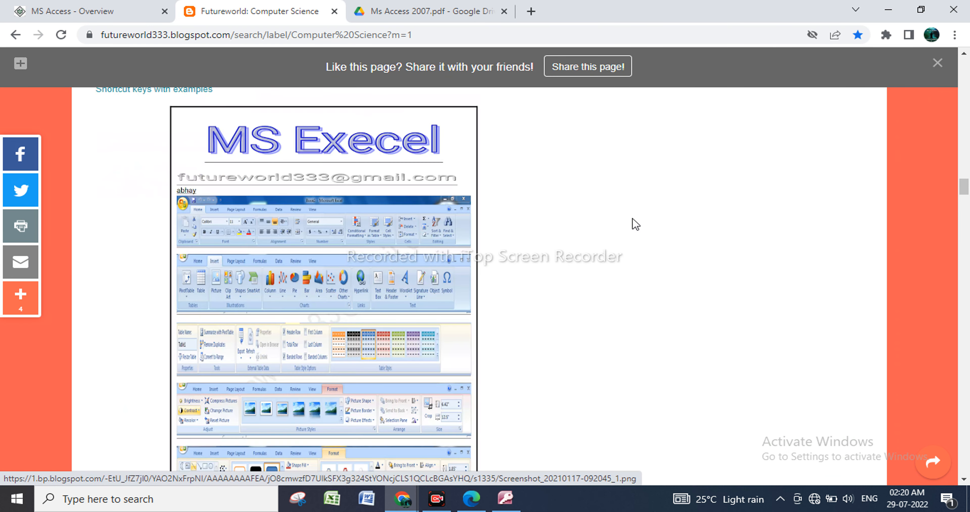
{"action": "scroll", "coordinate": [448, 254], "scroll_direction": "up", "scroll_amount": 10}
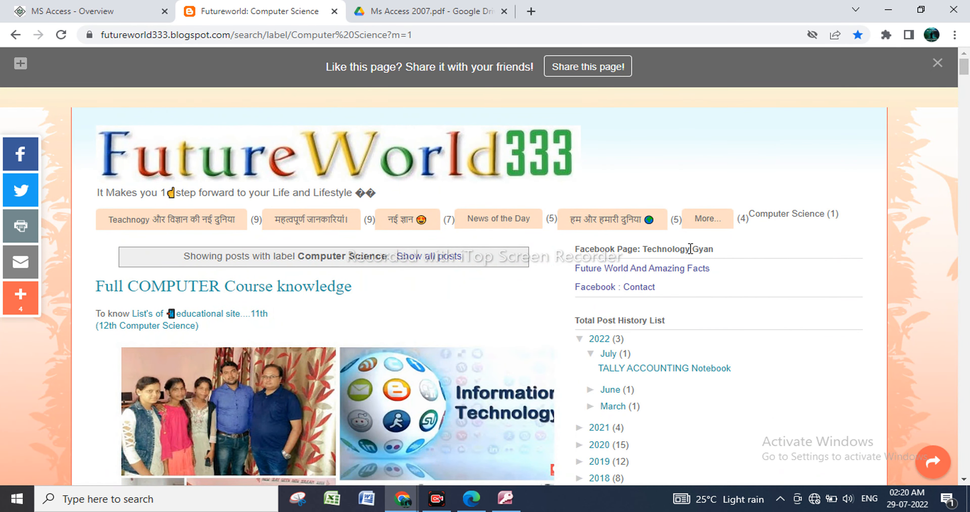
{"action": "scroll", "coordinate": [324, 313], "scroll_direction": "down", "scroll_amount": 18}
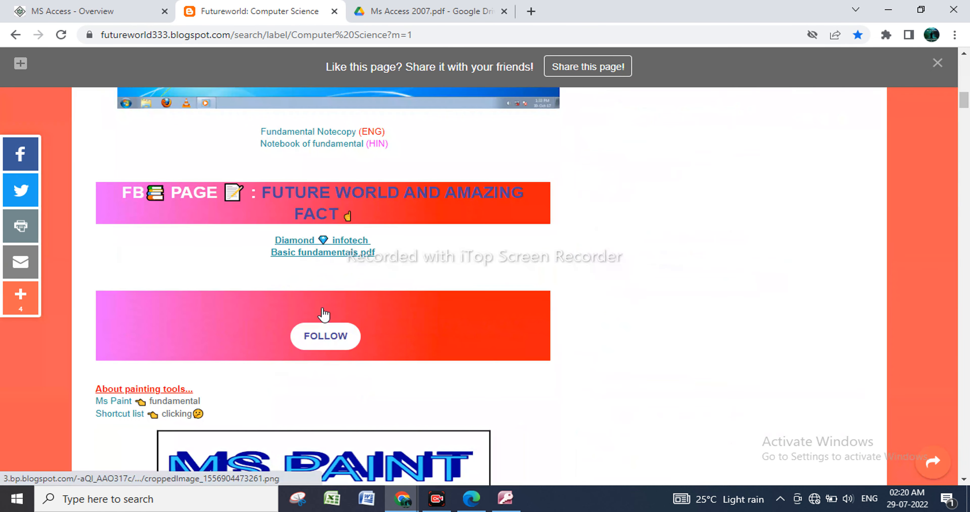
{"action": "scroll", "coordinate": [323, 314], "scroll_direction": "down", "scroll_amount": 15}
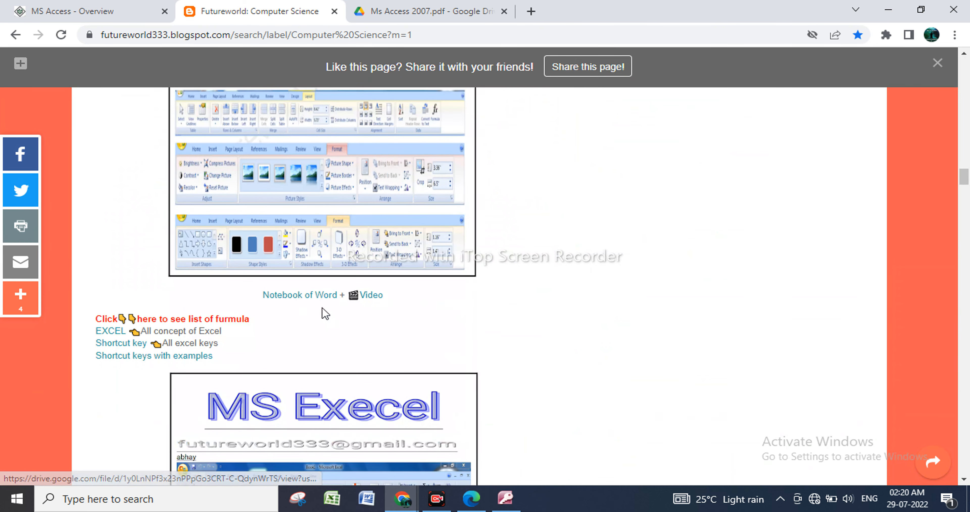
{"action": "scroll", "coordinate": [323, 315], "scroll_direction": "down", "scroll_amount": 15}
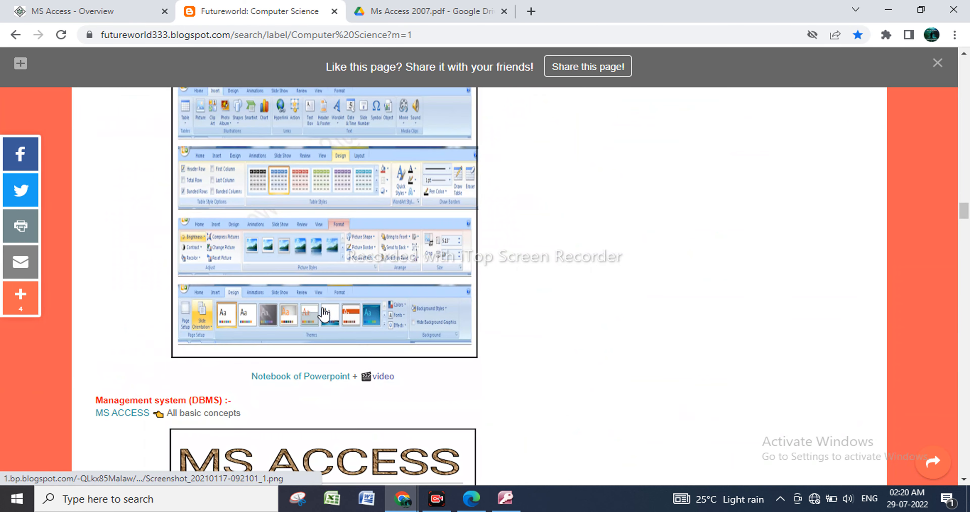
{"action": "scroll", "coordinate": [323, 314], "scroll_direction": "down", "scroll_amount": 5}
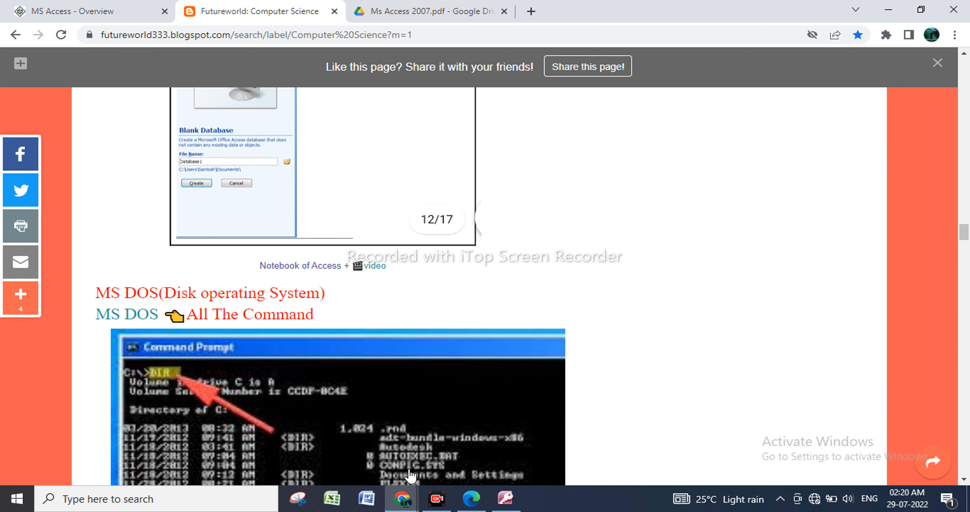
Bring up Ms Access 2007.pdf and look over the handwritten notes on pages 10 and 11.
{"action": "left_click", "coordinate": [411, 16]}
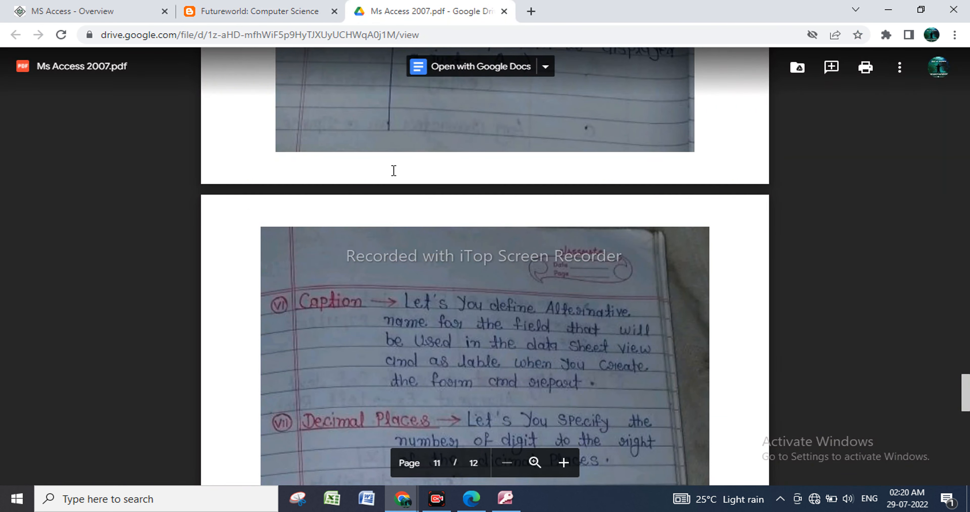
{"action": "scroll", "coordinate": [455, 304], "scroll_direction": "down", "scroll_amount": 5}
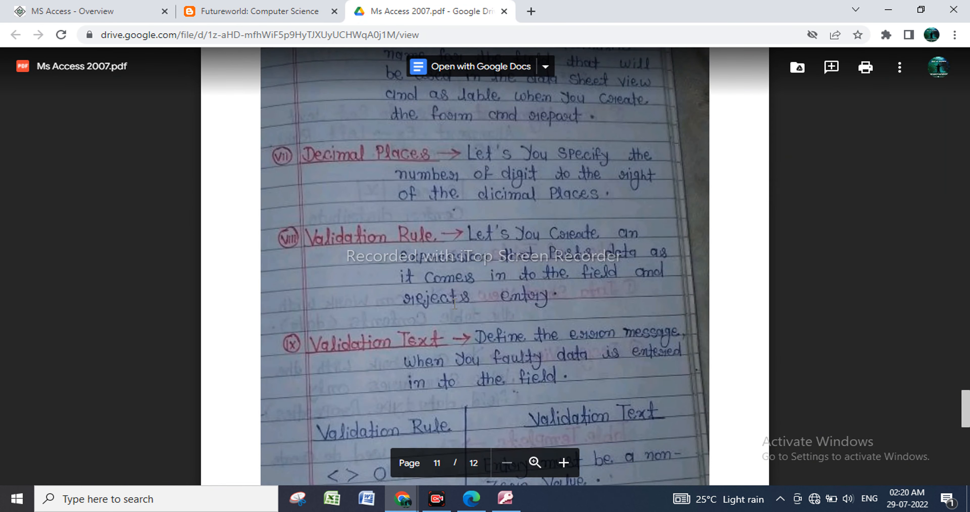
{"action": "scroll", "coordinate": [513, 303], "scroll_direction": "up", "scroll_amount": 10}
{"action": "scroll", "coordinate": [440, 265], "scroll_direction": "up", "scroll_amount": 6}
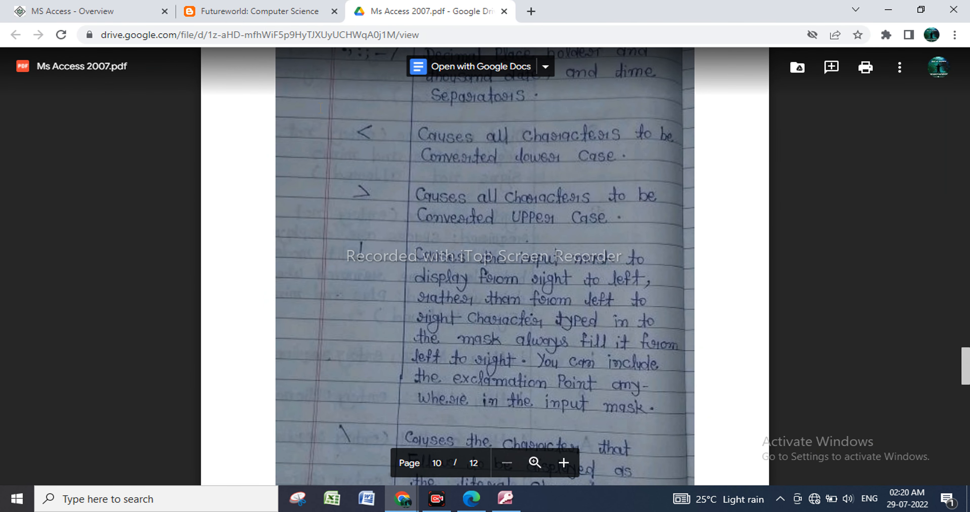
{"action": "scroll", "coordinate": [415, 176], "scroll_direction": "up", "scroll_amount": 6}
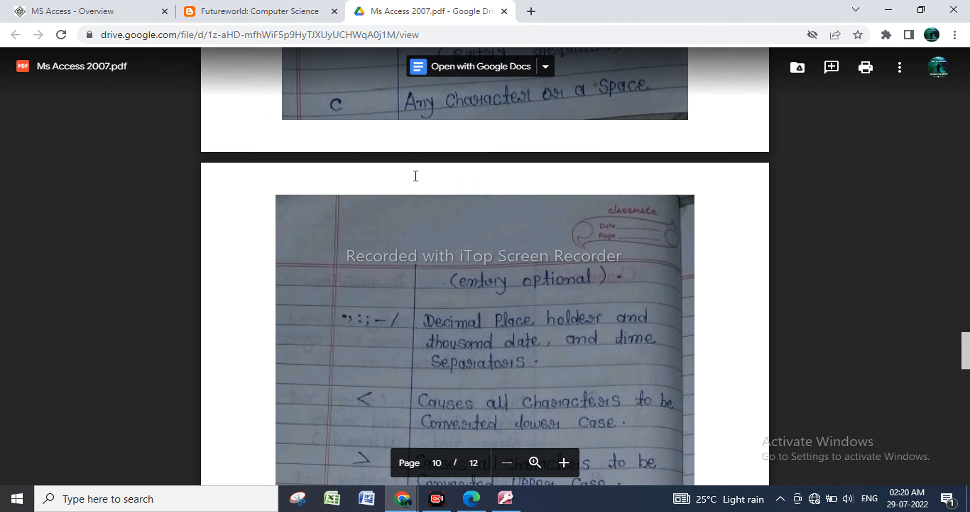
Enlarge the PDF notes and read from the input mask characters through Caption, Decimal Places, Validation Rule, Validation Text and Text Alignment.
{"action": "left_click", "coordinate": [534, 463]}
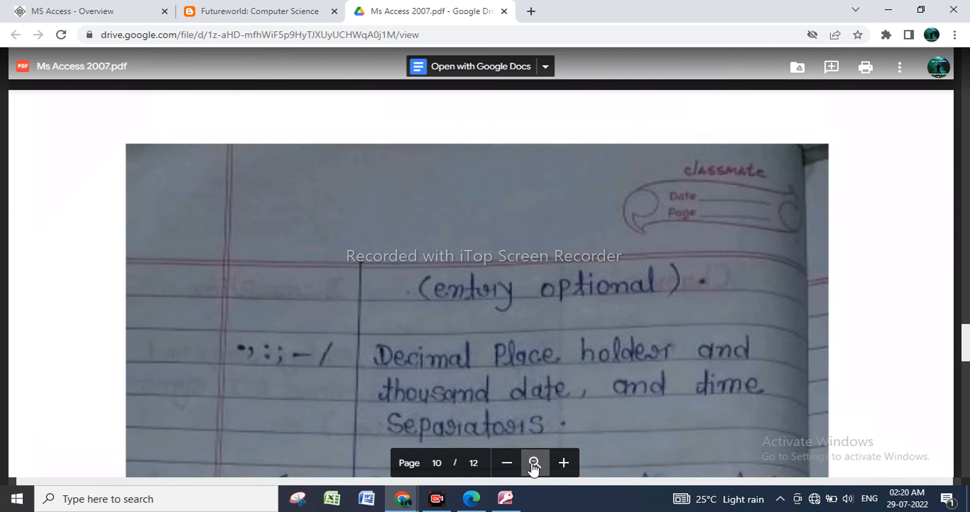
{"action": "scroll", "coordinate": [520, 400], "scroll_direction": "down", "scroll_amount": 12}
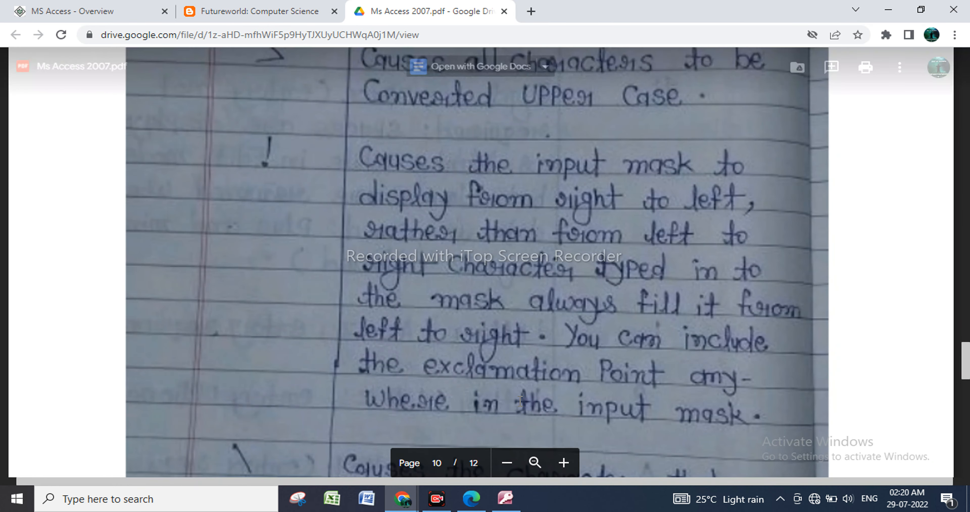
{"action": "scroll", "coordinate": [520, 400], "scroll_direction": "down", "scroll_amount": 16}
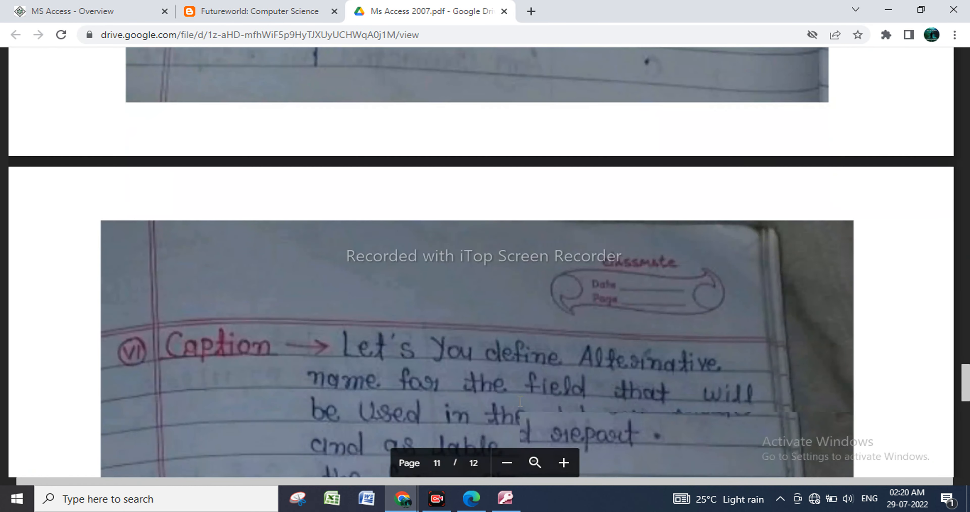
{"action": "scroll", "coordinate": [520, 401], "scroll_direction": "down", "scroll_amount": 6}
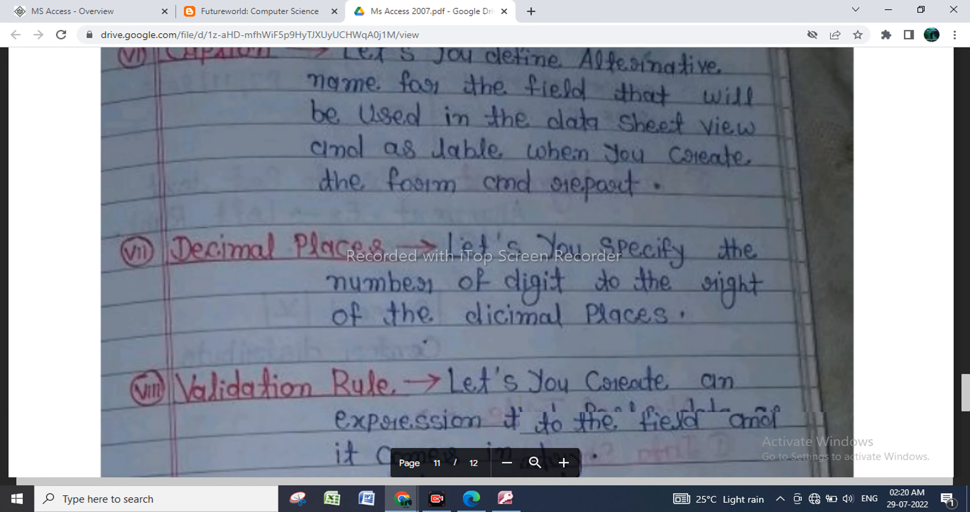
{"action": "scroll", "coordinate": [520, 400], "scroll_direction": "down", "scroll_amount": 5}
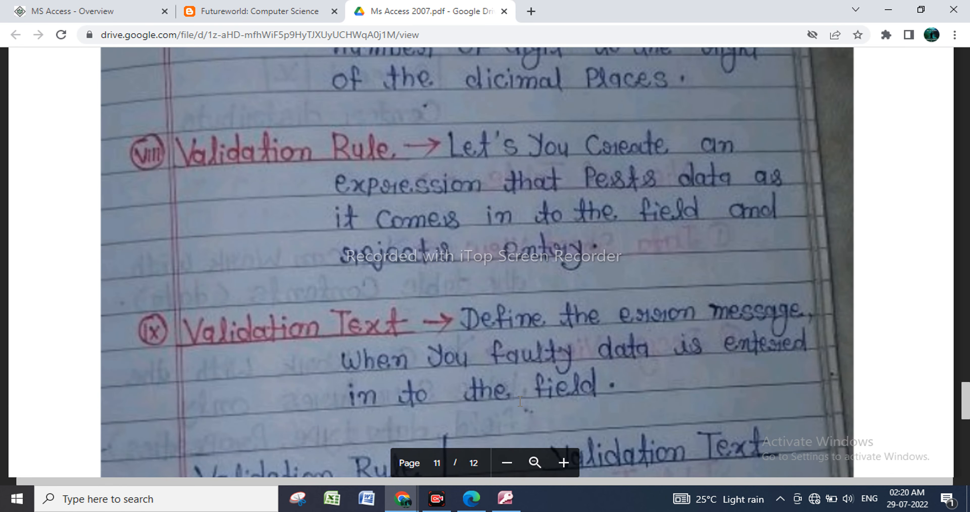
{"action": "scroll", "coordinate": [520, 400], "scroll_direction": "down", "scroll_amount": 8}
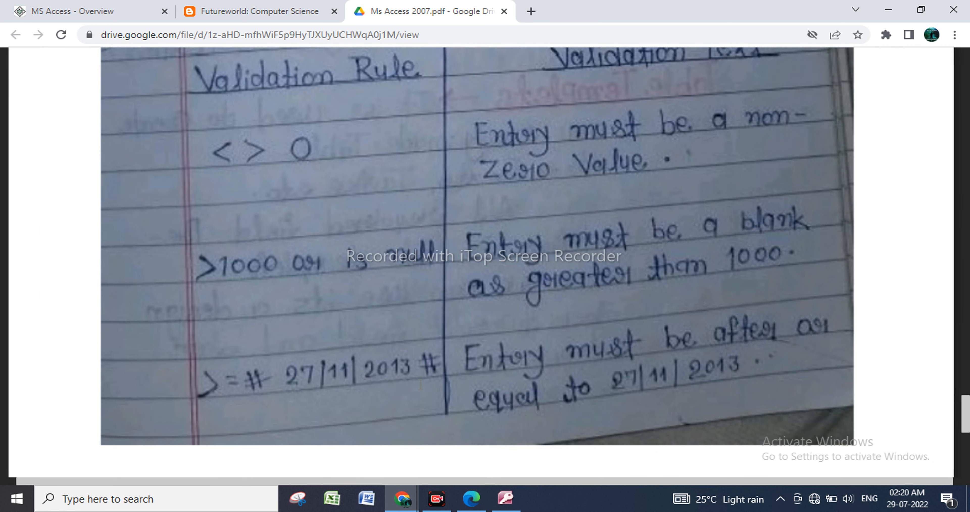
{"action": "scroll", "coordinate": [432, 381], "scroll_direction": "down", "scroll_amount": 1}
{"action": "scroll", "coordinate": [431, 383], "scroll_direction": "down", "scroll_amount": 5}
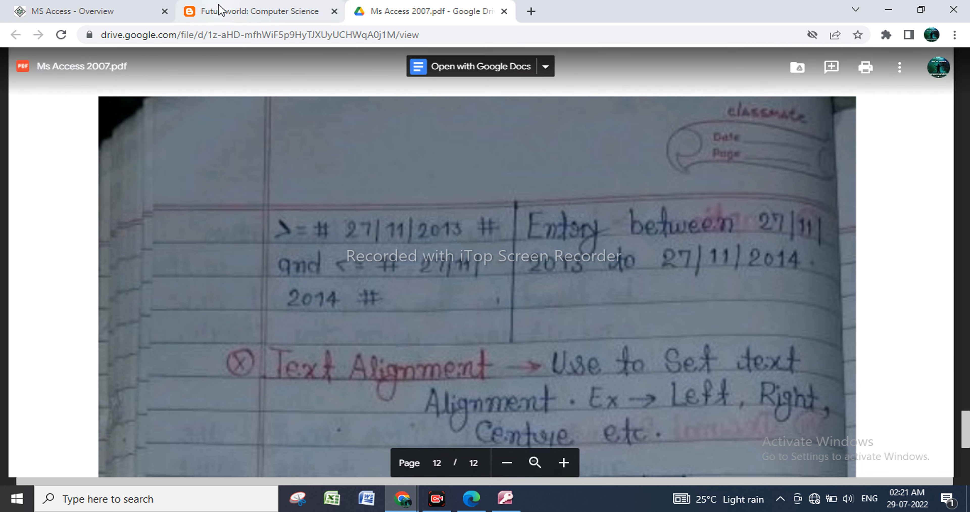
Return to the REG FORM database in Access and open the 11TH REG table in Design view as read-only.
{"action": "left_click", "coordinate": [126, 16]}
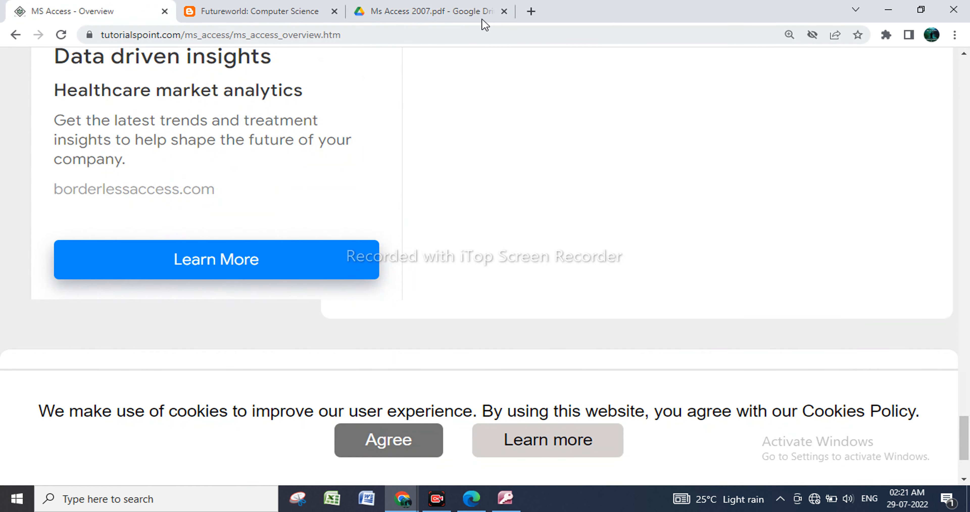
{"action": "left_click", "coordinate": [889, 14]}
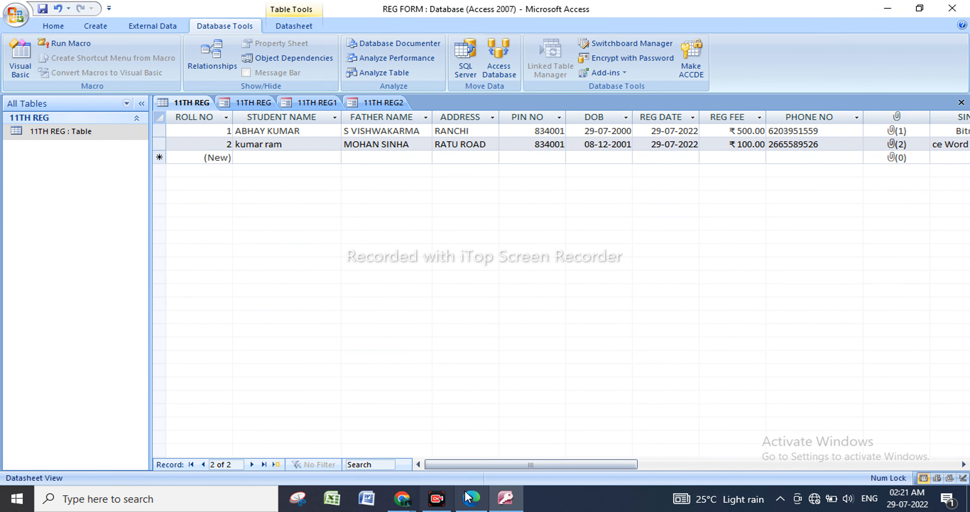
{"action": "left_click", "coordinate": [98, 133]}
{"action": "right_click", "coordinate": [98, 132]}
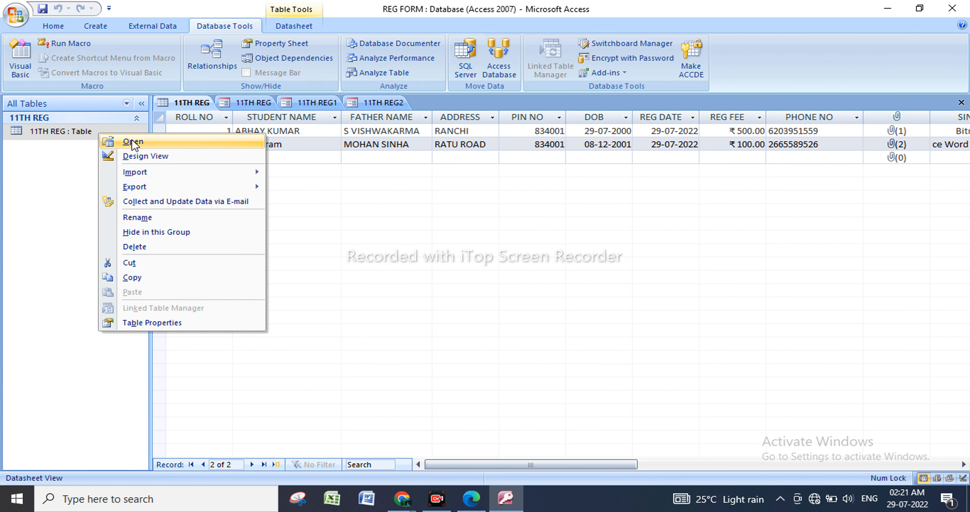
{"action": "left_click", "coordinate": [151, 158]}
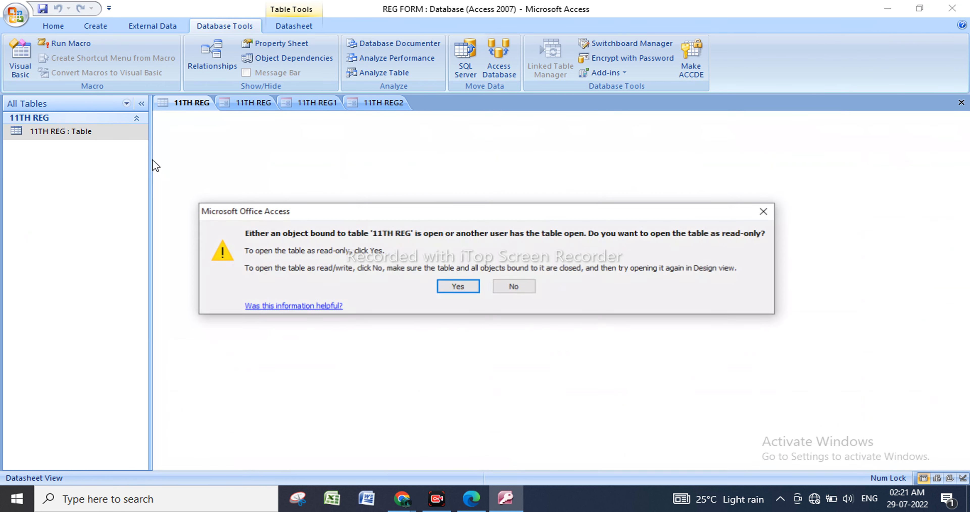
{"action": "left_click", "coordinate": [446, 289]}
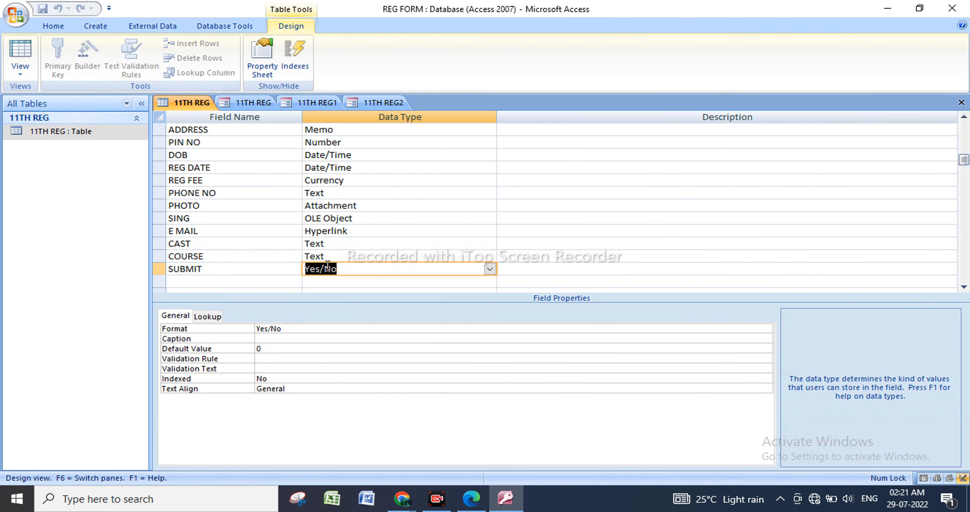
Examine the data types and field properties of ROLL NO and STUDENT NAME, and magnify the screen to 300%.
{"action": "scroll", "coordinate": [326, 187], "scroll_direction": "up", "scroll_amount": 1}
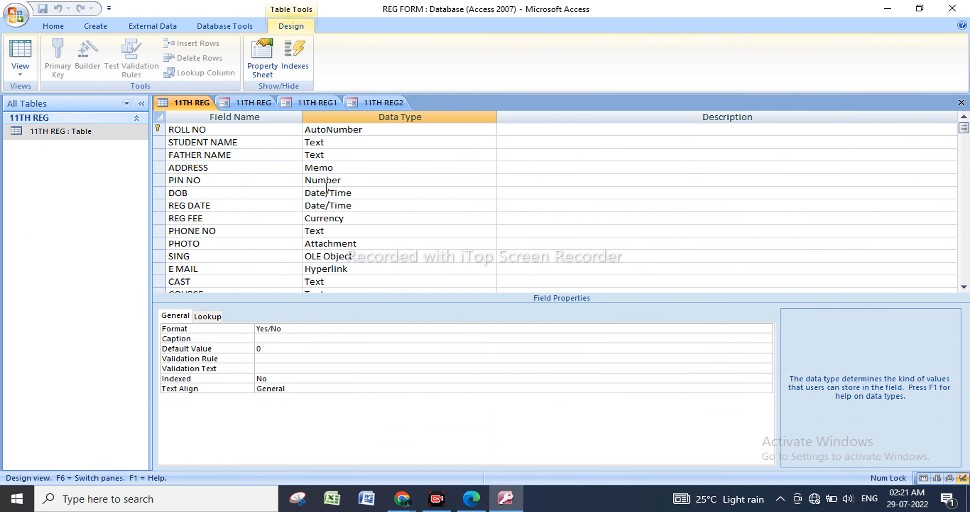
{"action": "left_click", "coordinate": [375, 129]}
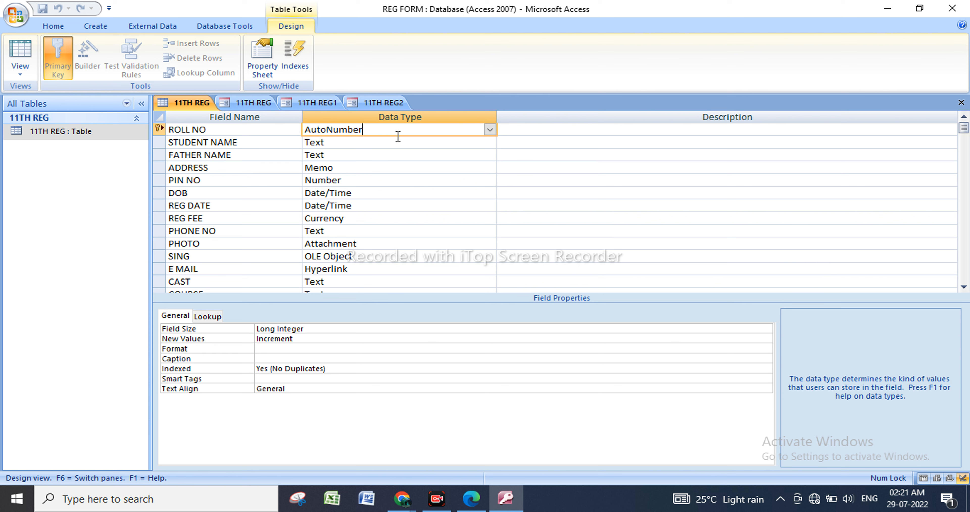
{"action": "left_click", "coordinate": [354, 146]}
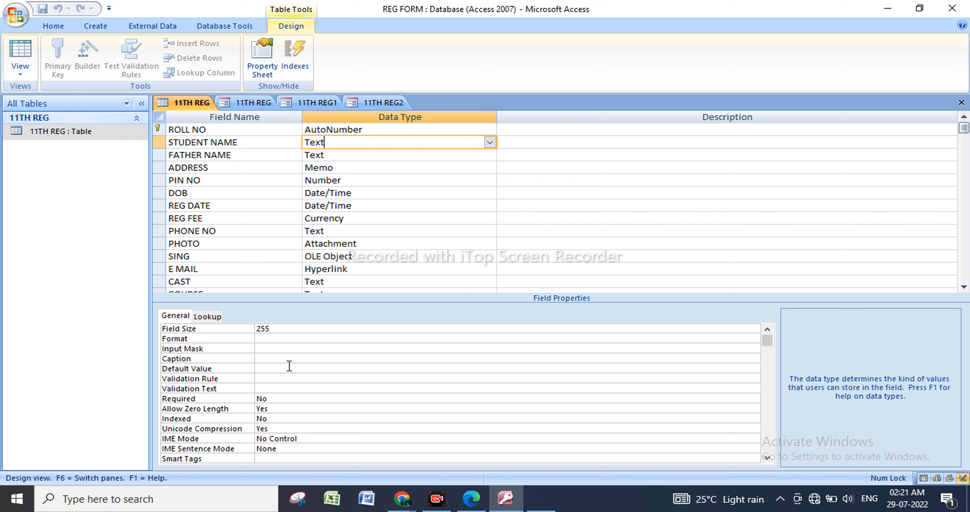
{"action": "right_click", "coordinate": [118, 132]}
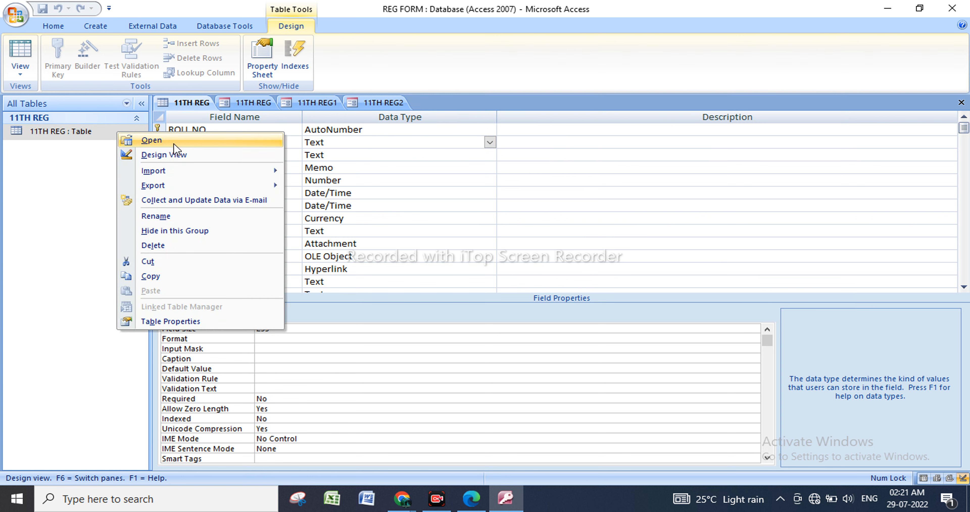
{"action": "key", "text": "super+plus"}
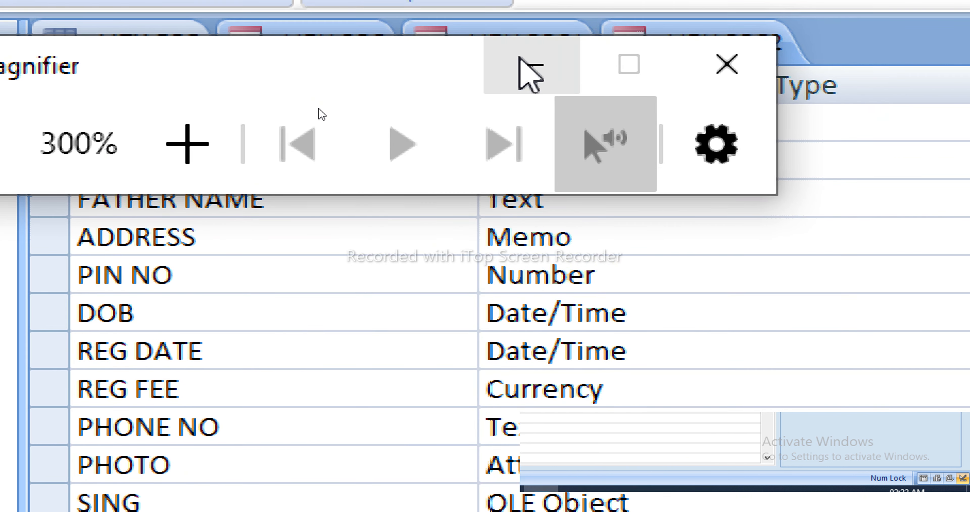
Inspect the Field Size property of STUDENT NAME under magnification, then close Magnifier.
{"action": "left_click", "coordinate": [542, 70]}
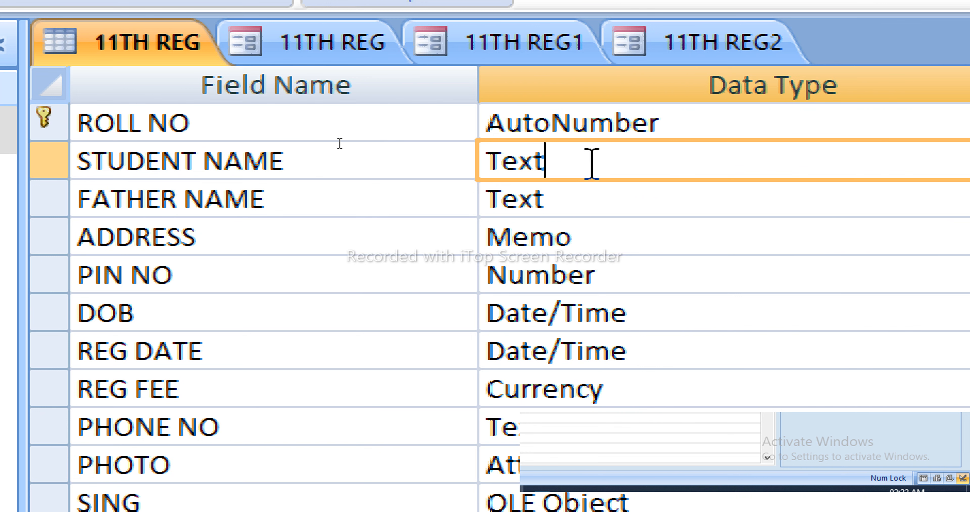
{"action": "scroll", "coordinate": [530, 184], "scroll_direction": "down", "scroll_amount": 4}
{"action": "scroll", "coordinate": [534, 193], "scroll_direction": "down", "scroll_amount": 2}
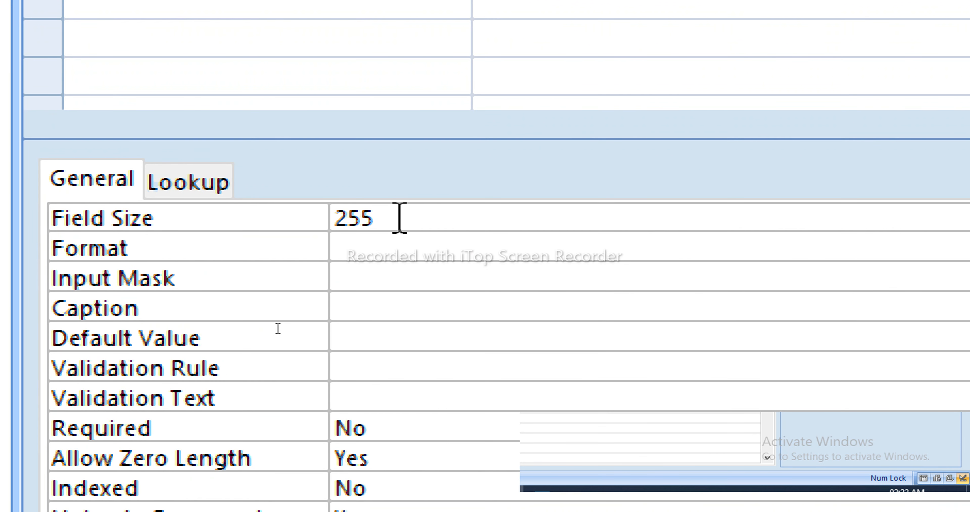
{"action": "left_click_drag", "start_coordinate": [369, 216], "coordinate": [318, 214]}
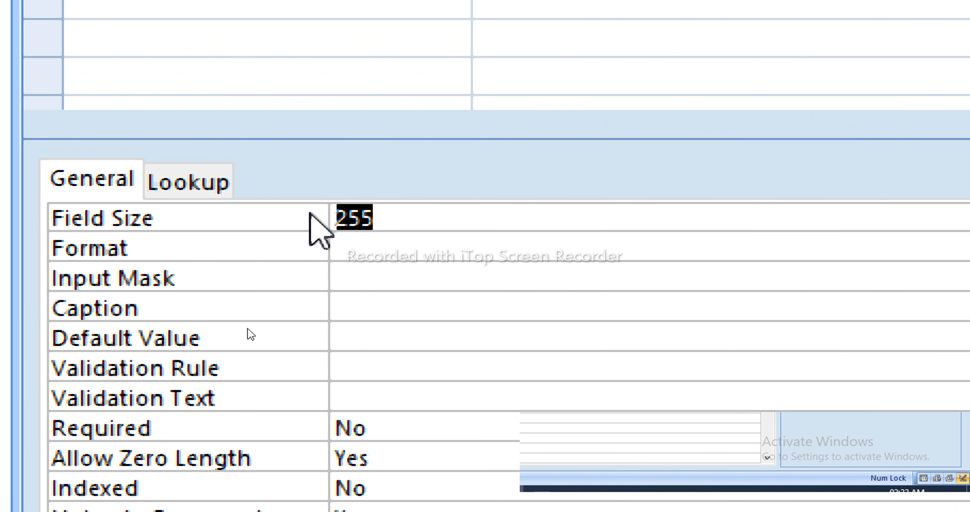
{"action": "left_click", "coordinate": [414, 220]}
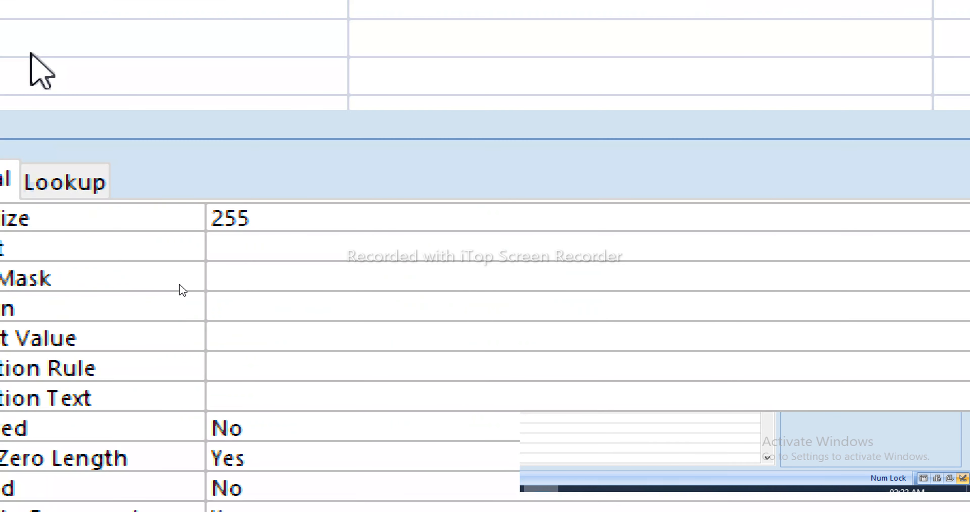
{"action": "right_click", "coordinate": [541, 498]}
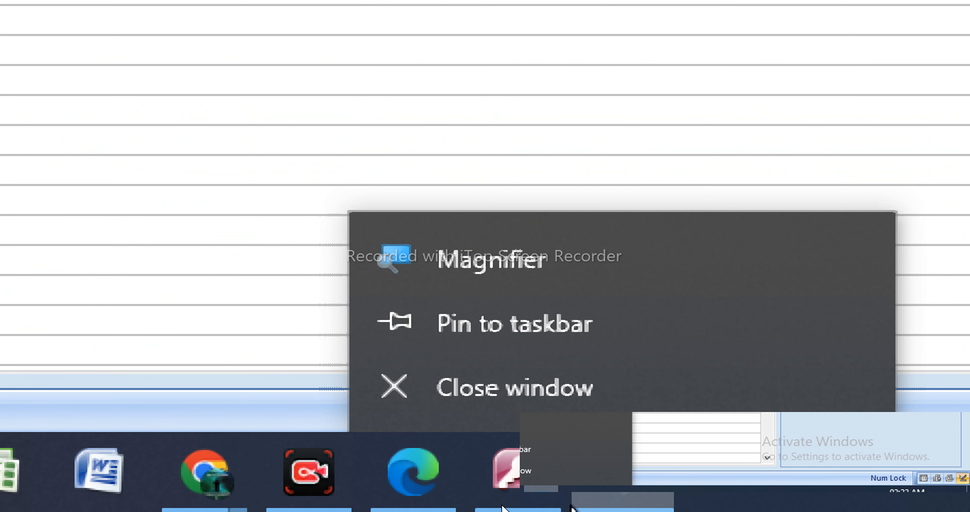
{"action": "left_click", "coordinate": [433, 496]}
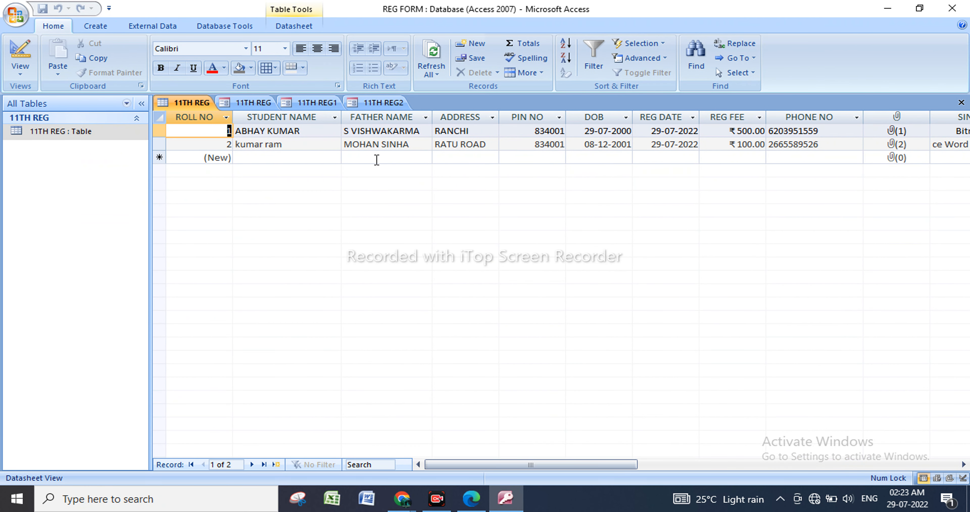
Open the 11TH REG table in Design view again as read-only.
{"action": "left_click", "coordinate": [323, 134]}
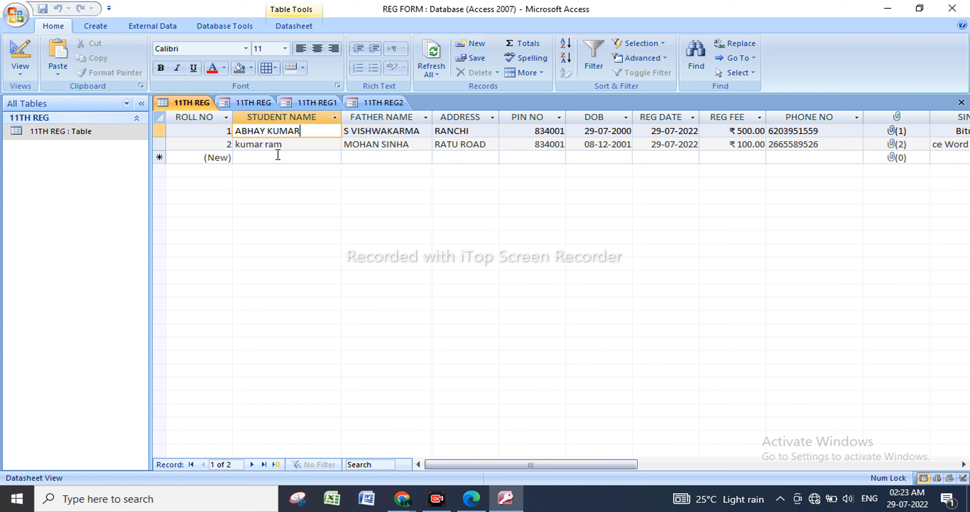
{"action": "left_click", "coordinate": [126, 134]}
{"action": "right_click", "coordinate": [126, 134]}
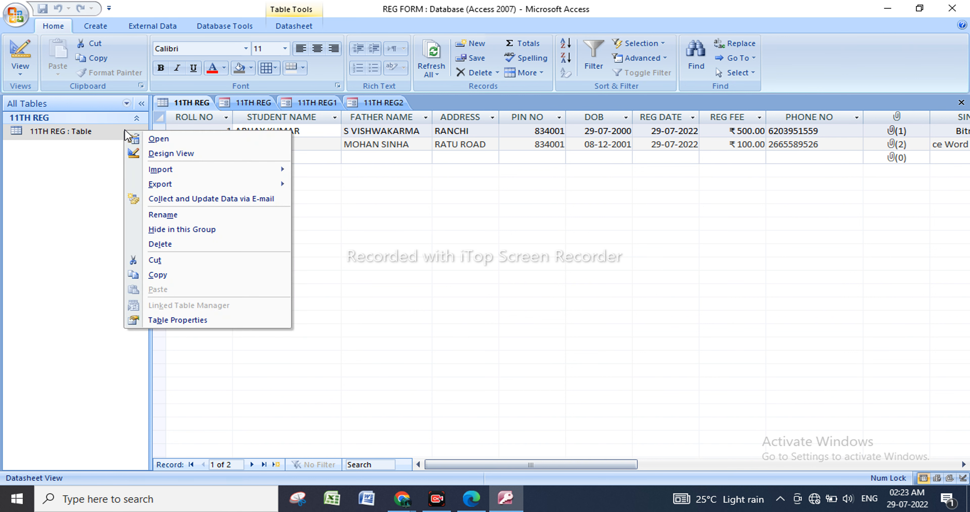
{"action": "left_click", "coordinate": [188, 154]}
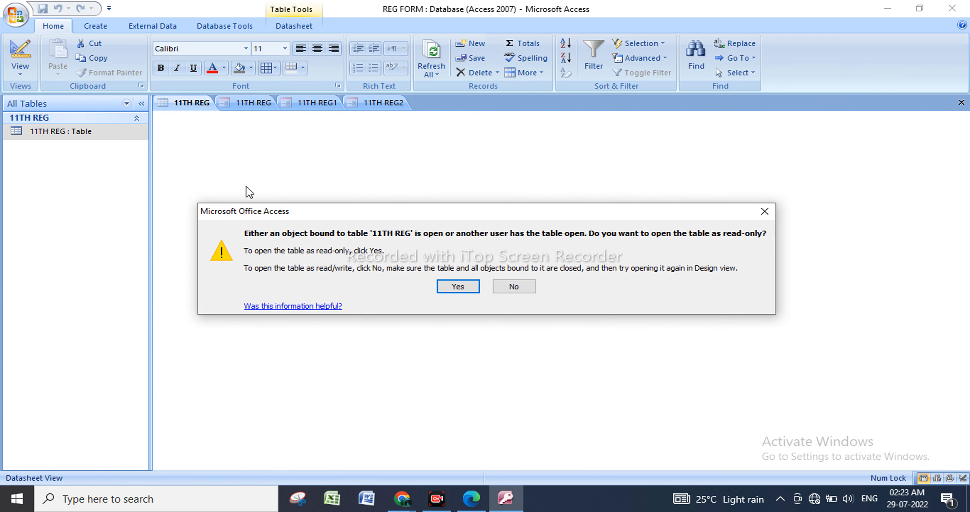
{"action": "left_click", "coordinate": [456, 288]}
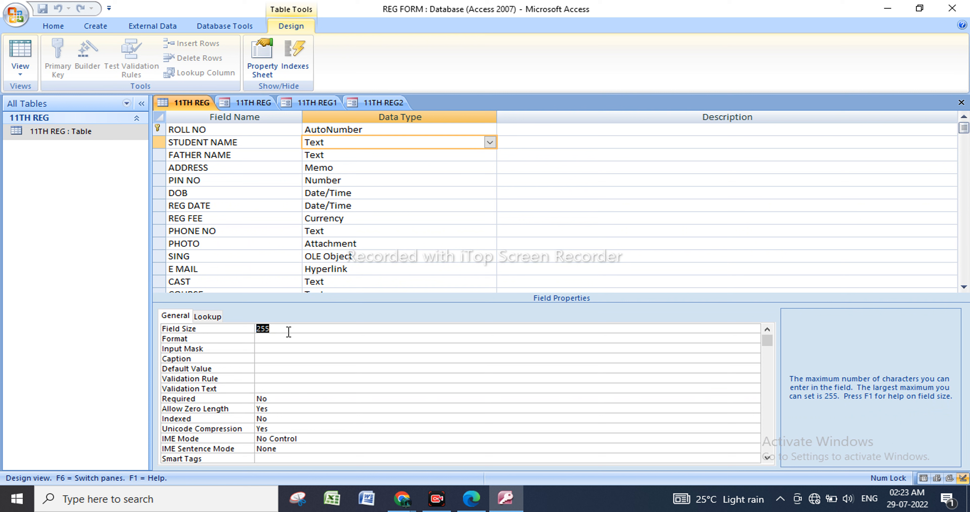
Check the Field Size property of the FATHER NAME field.
{"action": "key", "text": "Num_Lock"}
{"action": "left_click", "coordinate": [366, 155]}
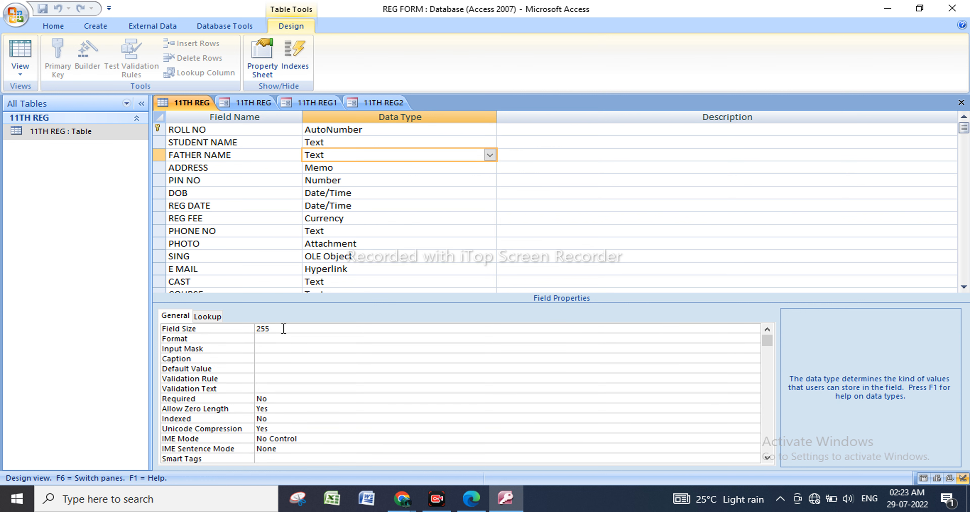
{"action": "left_click_drag", "start_coordinate": [283, 328], "coordinate": [262, 323]}
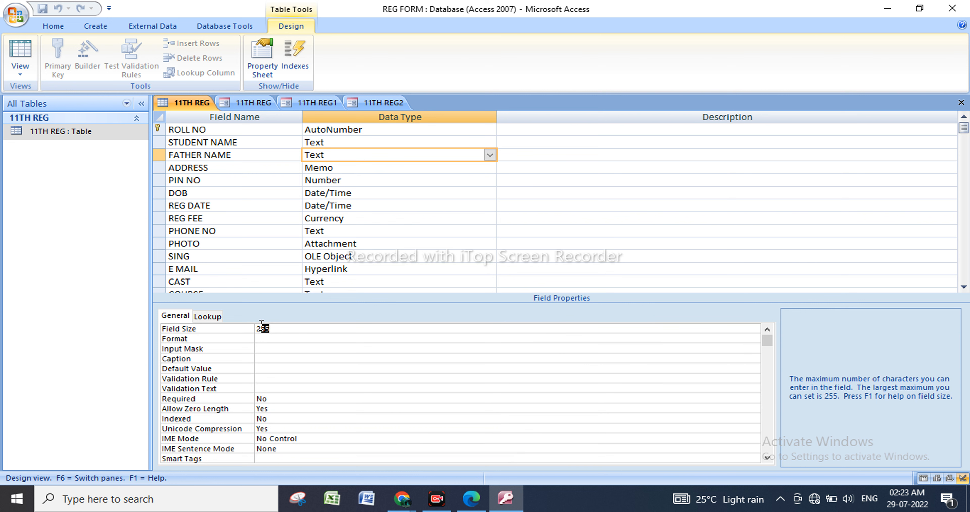
{"action": "left_click", "coordinate": [318, 329]}
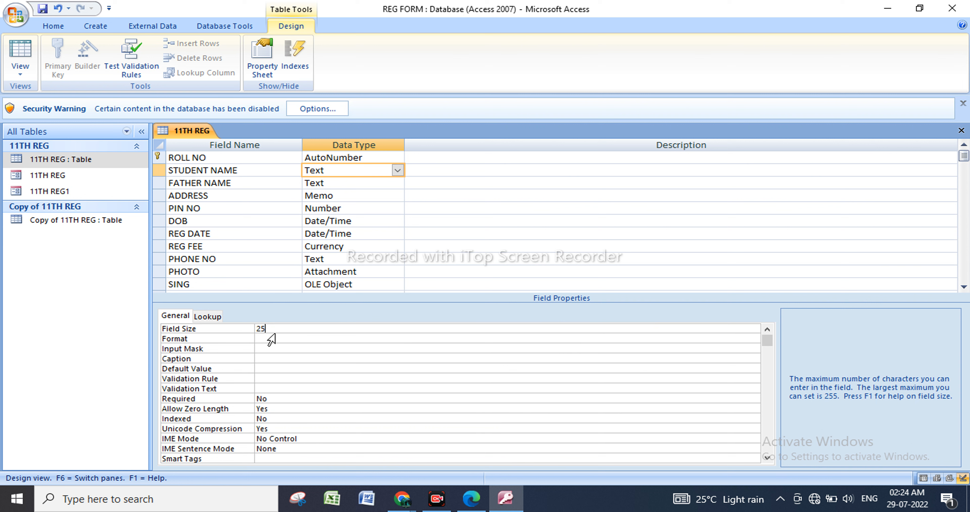
Set the Field Size of STUDENT NAME to 10, then save the 11TH REG table and open its datasheet, accepting possible data loss.
{"action": "left_click", "coordinate": [271, 340]}
{"action": "left_click", "coordinate": [280, 331]}
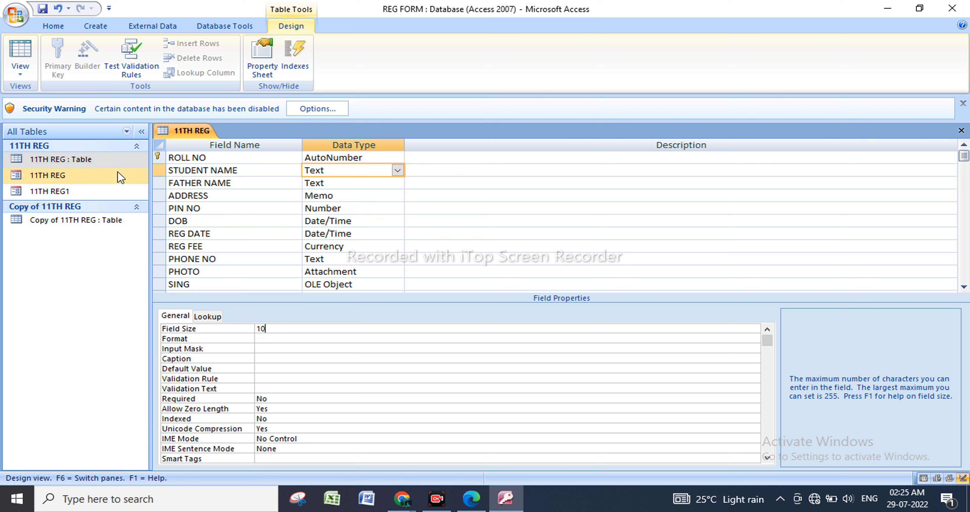
{"action": "right_click", "coordinate": [118, 163]}
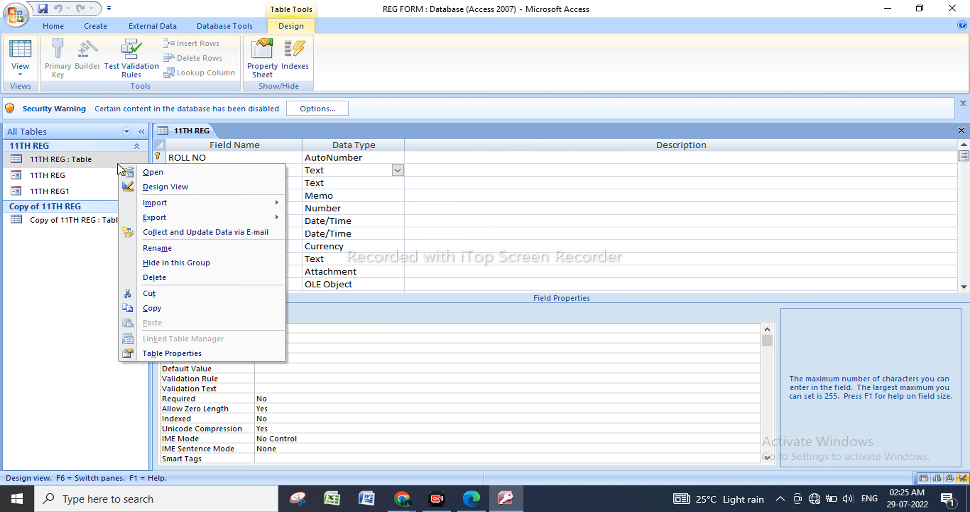
{"action": "left_click", "coordinate": [167, 173]}
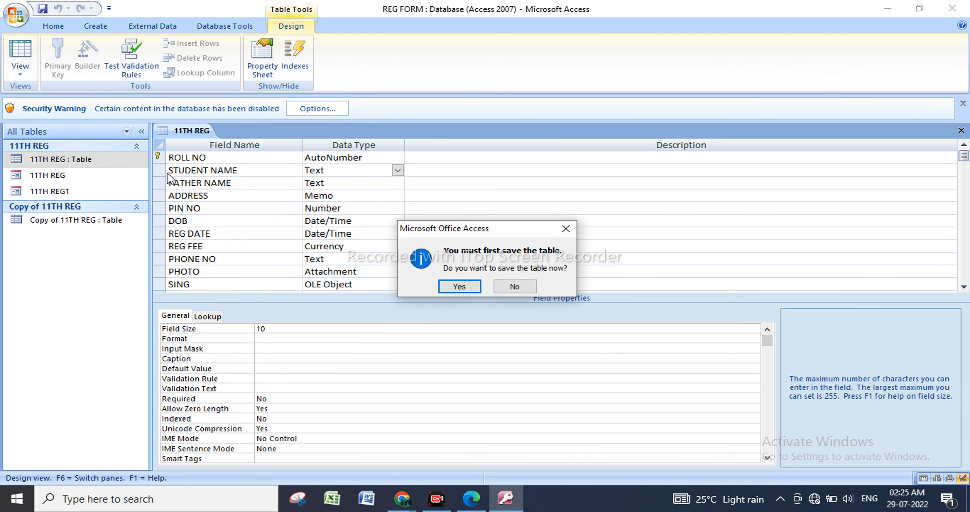
{"action": "left_click", "coordinate": [456, 287]}
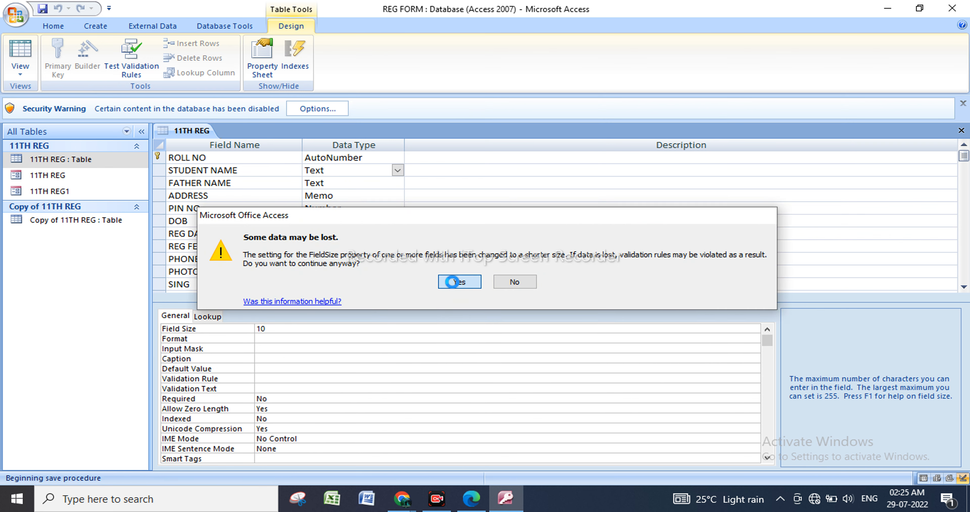
{"action": "left_click", "coordinate": [452, 281]}
Enter a student's name in the STUDENT NAME field of a new record to test the 10-character limit.
{"action": "left_click", "coordinate": [264, 186]}
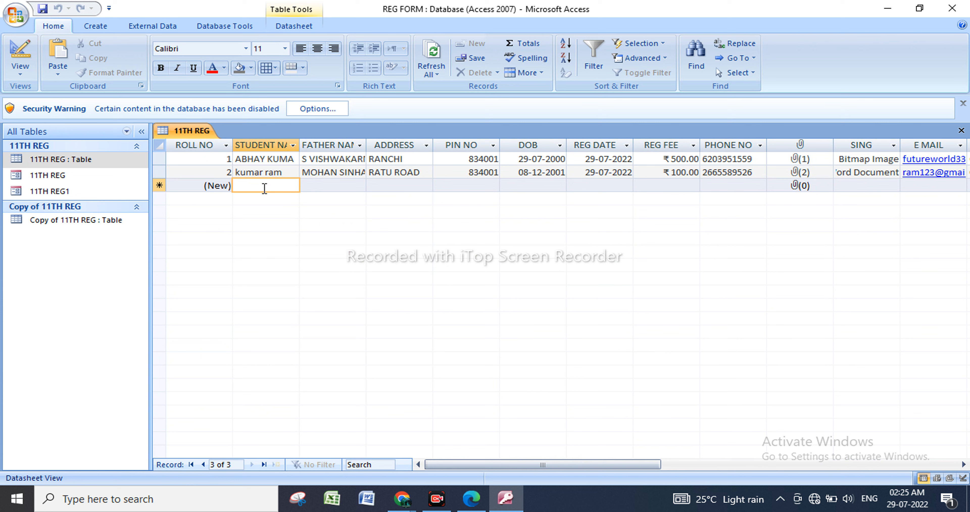
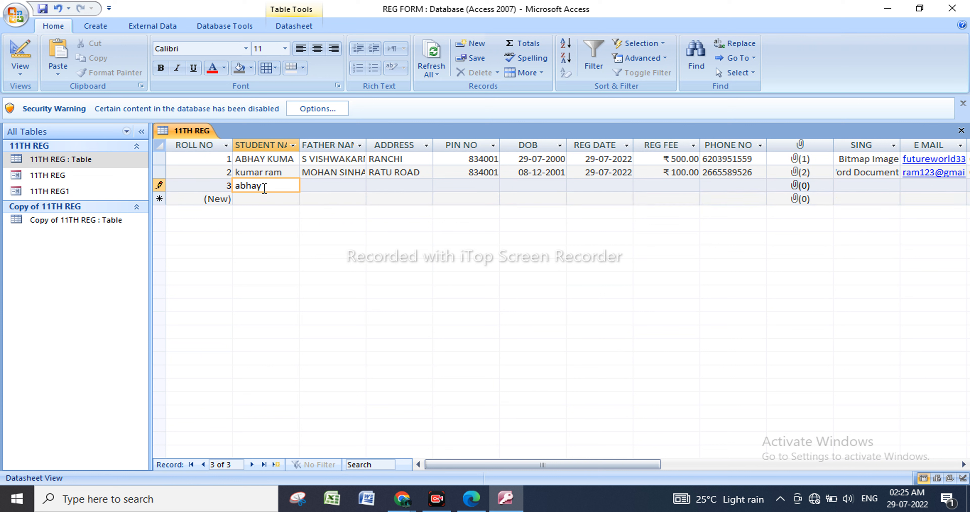
{"action": "left_click_drag", "start_coordinate": [288, 186], "coordinate": [240, 186]}
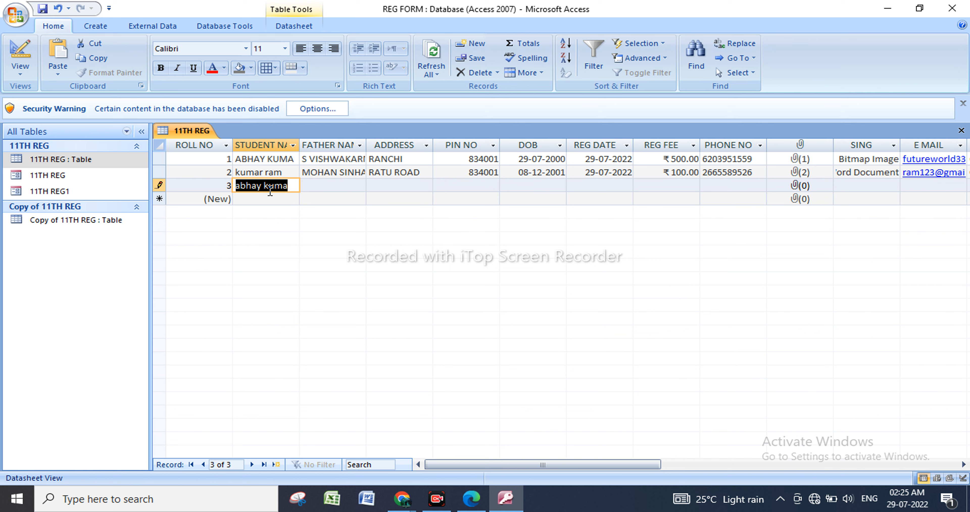
{"action": "left_click", "coordinate": [293, 187]}
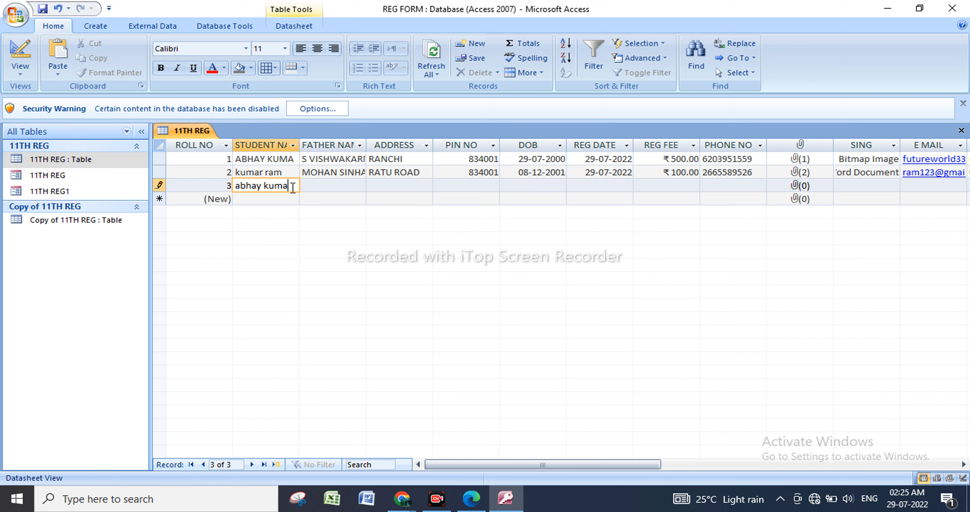
Fill the new record's FATHER NAME field with a long string of random characters.
{"action": "left_click", "coordinate": [335, 186]}
{"action": "type", "text": "nj"}
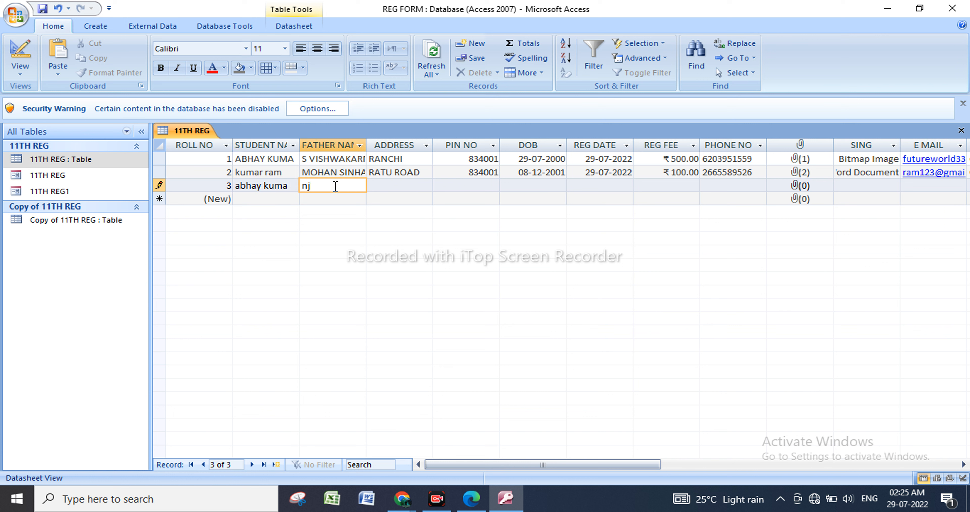
{"action": "type", "text": "vjhbjhvhvh"}
{"action": "type", "text": "ghvhvfjnjbjkbvhvfjuihdrjbhvjyuhvbuijbuiv"}
{"action": "type", "text": "yuv"}
{"action": "type", "text": "zxxxxxxxxxxxxxxdxszfd"}
{"action": "type", "text": "zfdgfgfd"}
Return the 11TH REG table to Design view and set the Field Size of FATHER NAME to 5.
{"action": "right_click", "coordinate": [104, 160]}
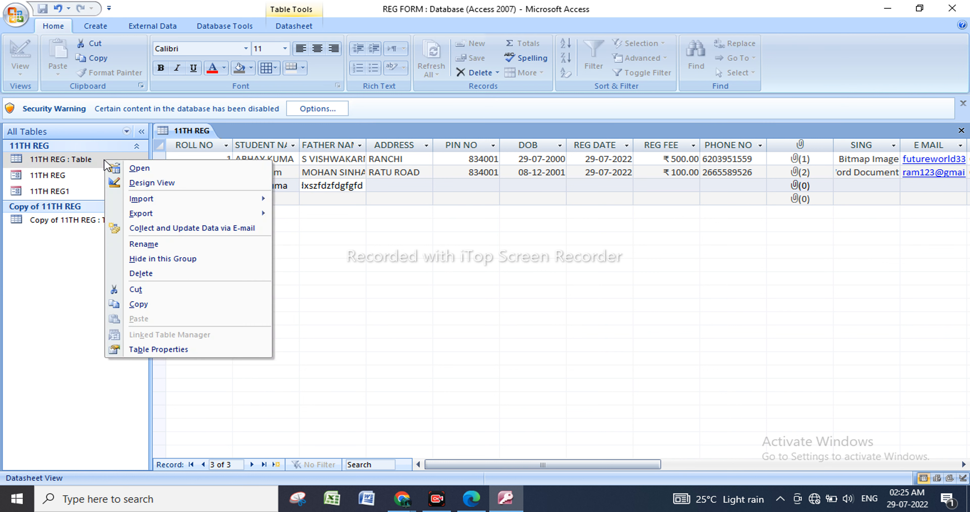
{"action": "left_click", "coordinate": [159, 184]}
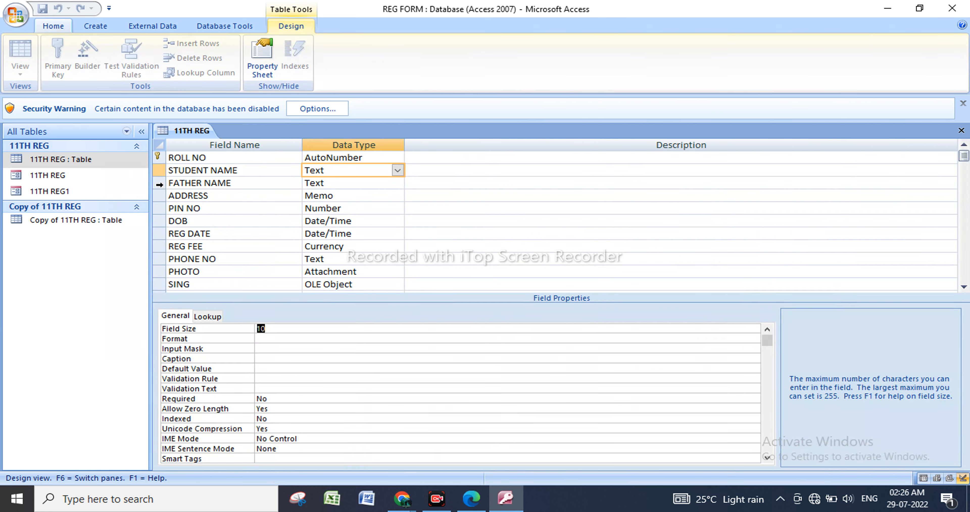
{"action": "left_click", "coordinate": [358, 184]}
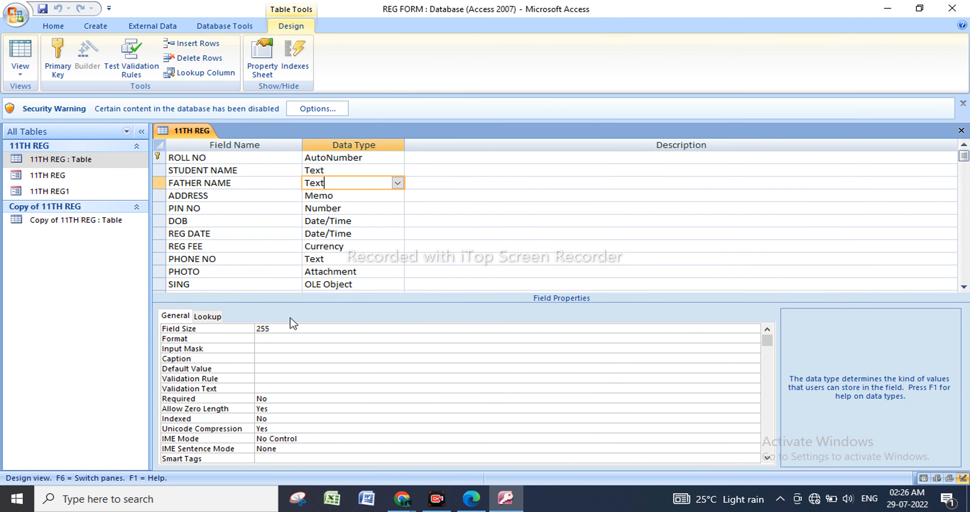
{"action": "left_click", "coordinate": [268, 329]}
{"action": "key", "text": "BackSpace"}
{"action": "key", "text": "BackSpace"}
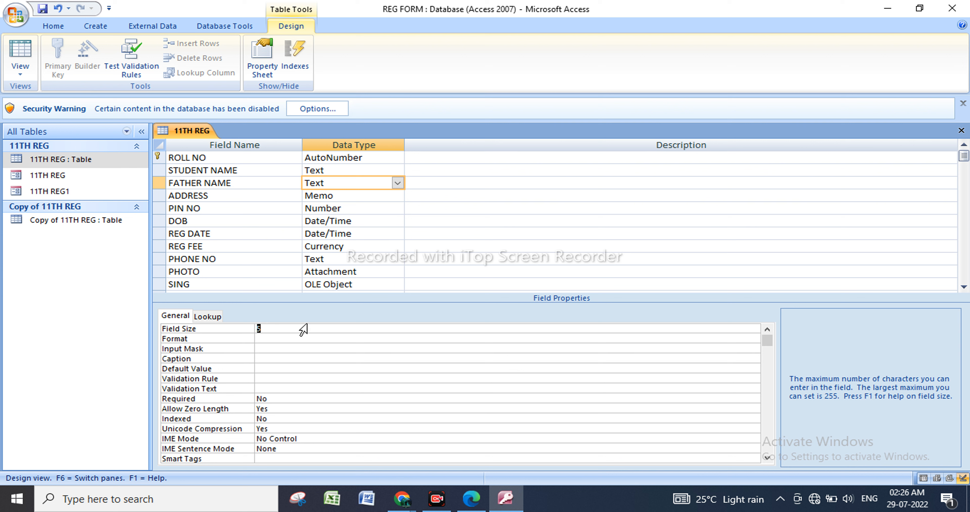
{"action": "left_click", "coordinate": [298, 331]}
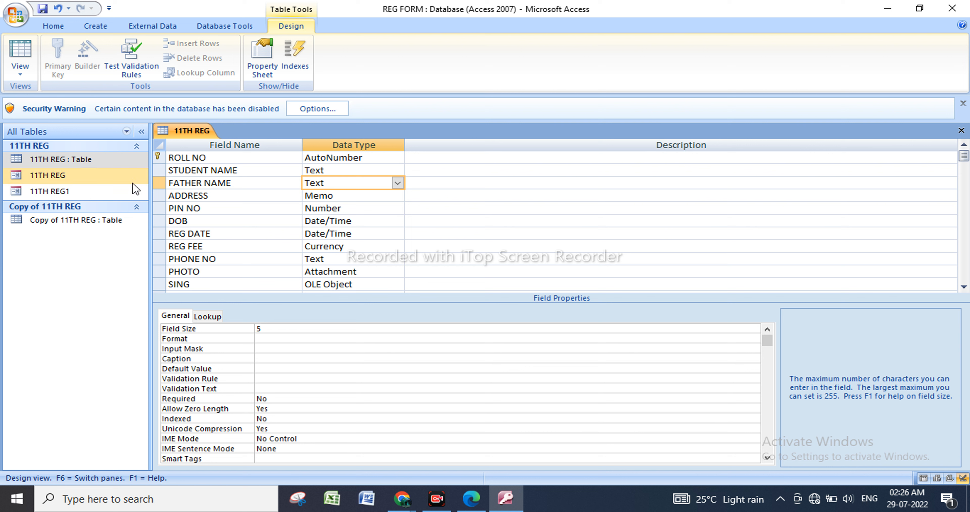
Save the 11TH REG table design, accepting possible data loss, and open the table in Datasheet view.
{"action": "right_click", "coordinate": [137, 160]}
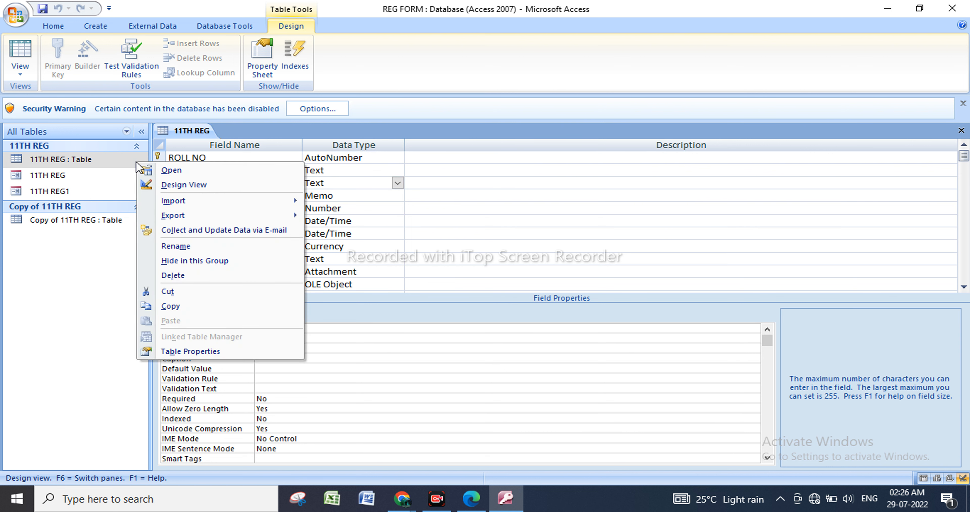
{"action": "left_click", "coordinate": [187, 172]}
{"action": "left_click", "coordinate": [458, 286]}
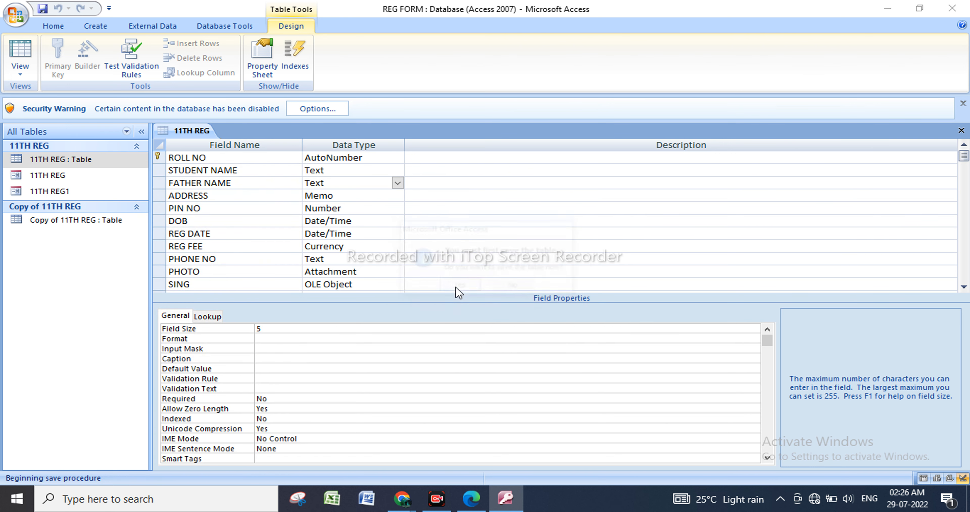
{"action": "left_click", "coordinate": [460, 283]}
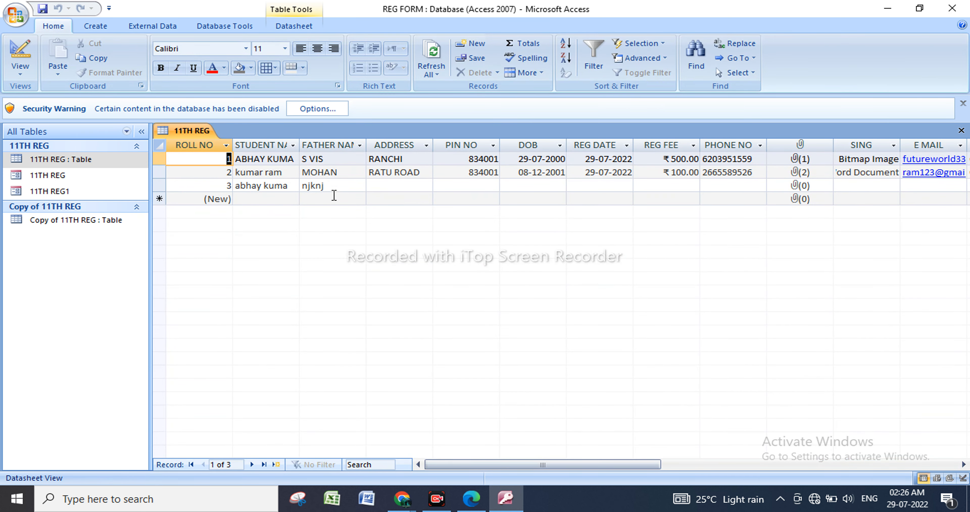
Check the FATHER NAME entries of records 2 and 3 against the 5-character field size.
{"action": "left_click", "coordinate": [333, 186]}
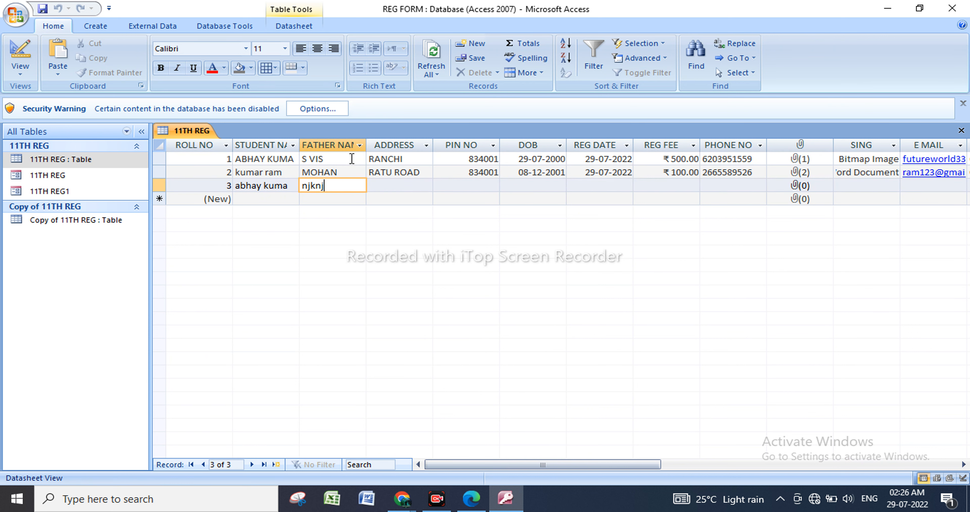
{"action": "left_click", "coordinate": [346, 173]}
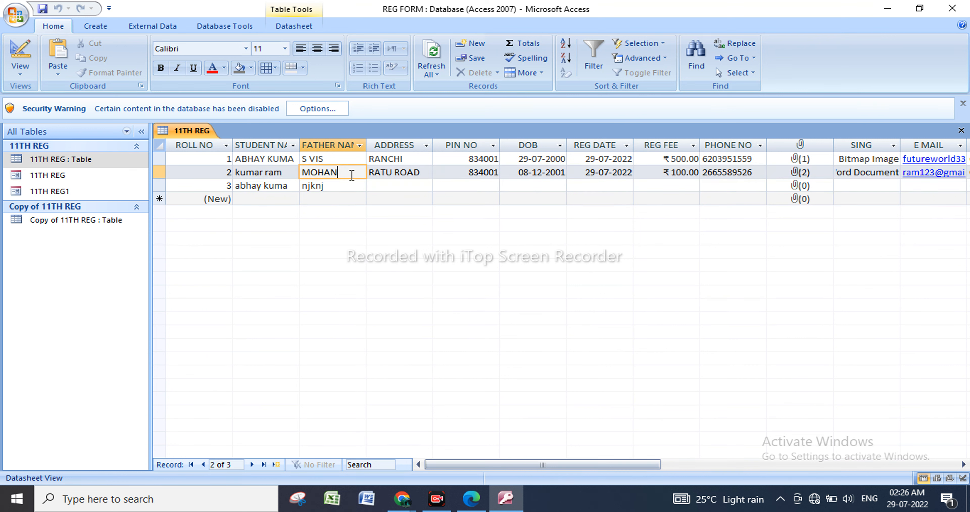
{"action": "key", "text": "BackSpace"}
{"action": "left_click", "coordinate": [352, 183]}
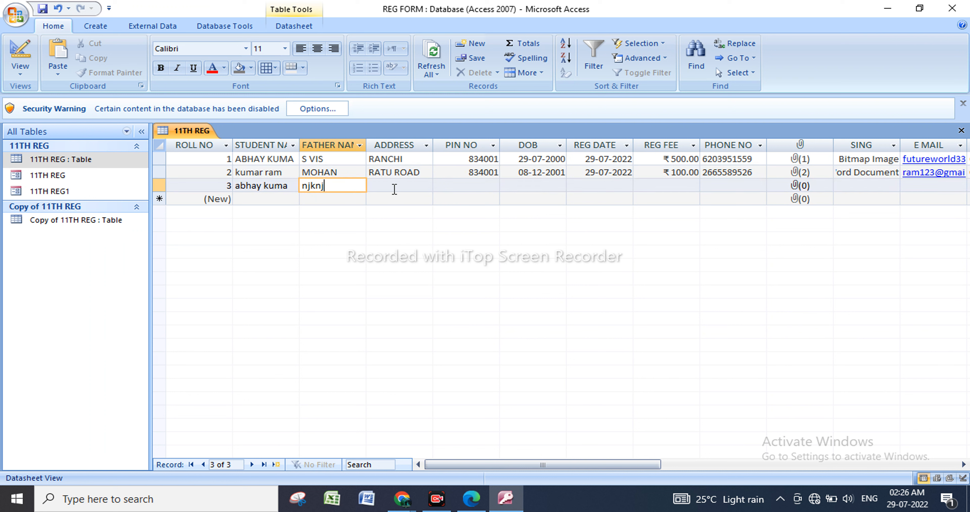
{"action": "left_click", "coordinate": [371, 187]}
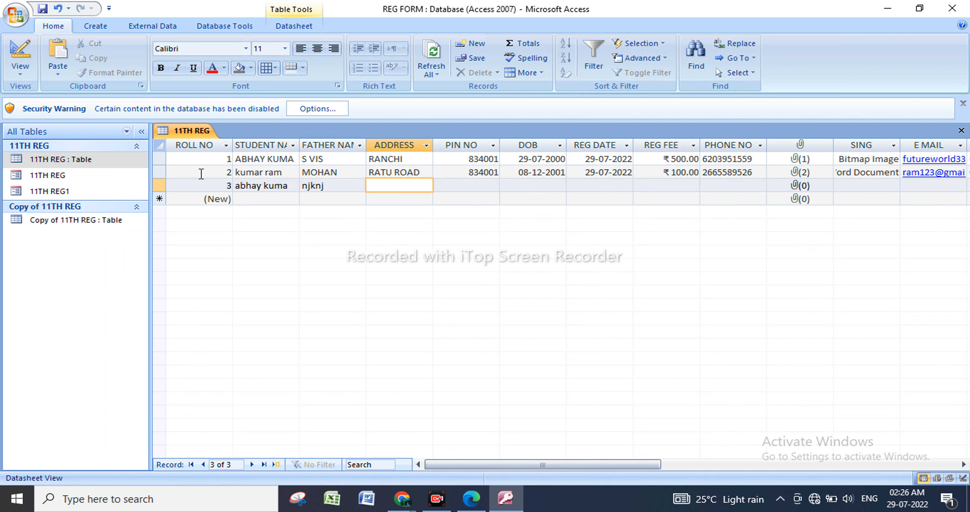
Return the 11TH REG table to Design view and set the Format to > for STUDENT NAME and < for FATHER NAME.
{"action": "left_click", "coordinate": [115, 164]}
{"action": "right_click", "coordinate": [113, 160]}
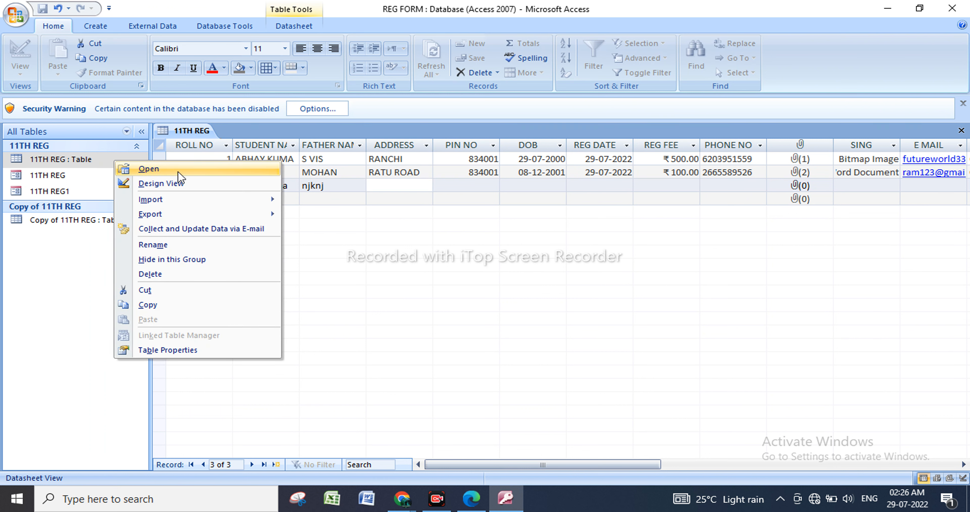
{"action": "left_click", "coordinate": [180, 185]}
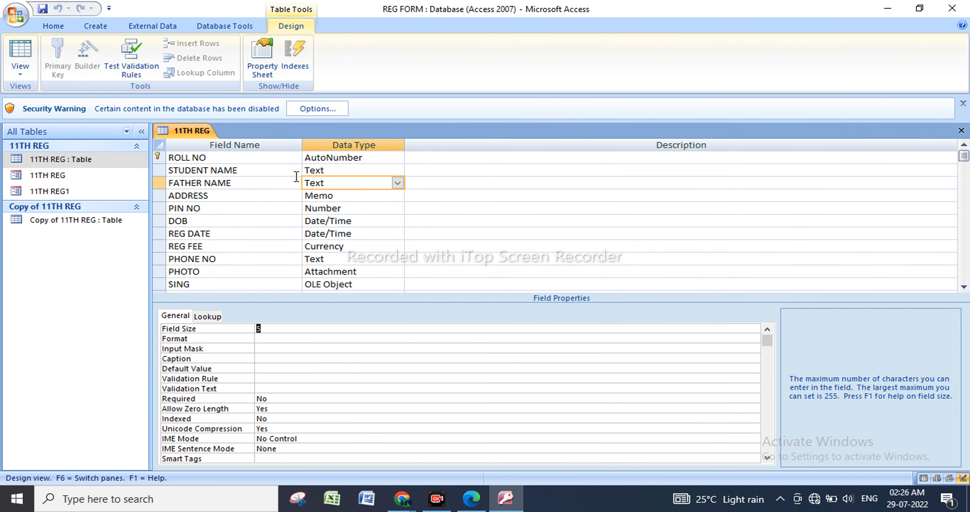
{"action": "left_click", "coordinate": [325, 170]}
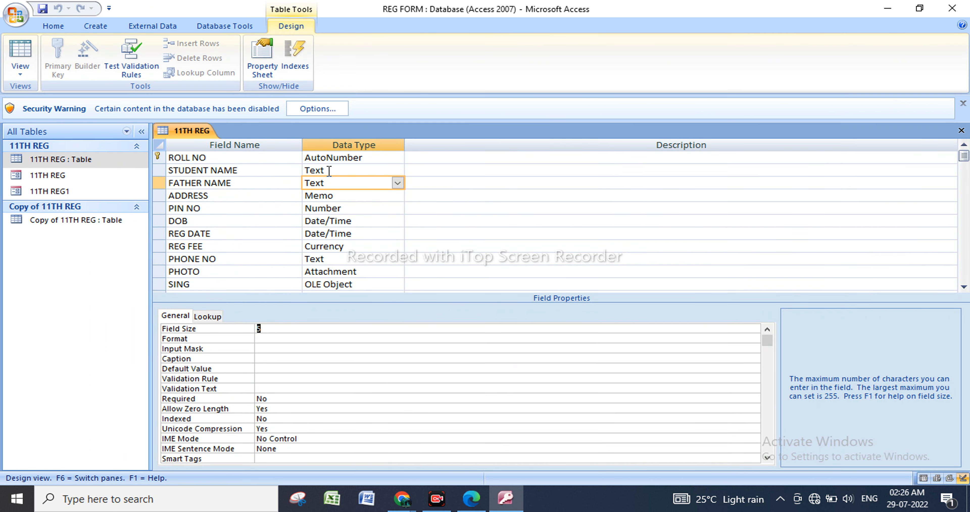
{"action": "left_click", "coordinate": [284, 339]}
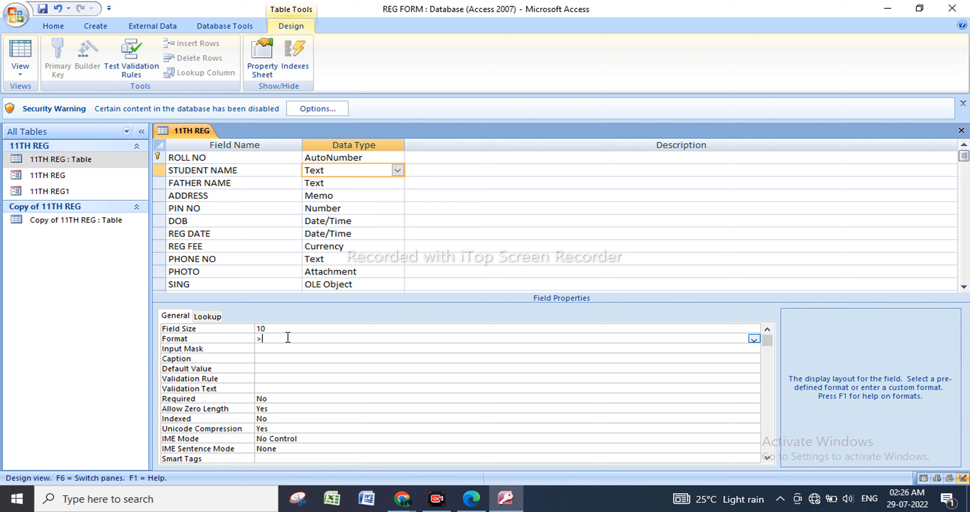
{"action": "left_click", "coordinate": [351, 183]}
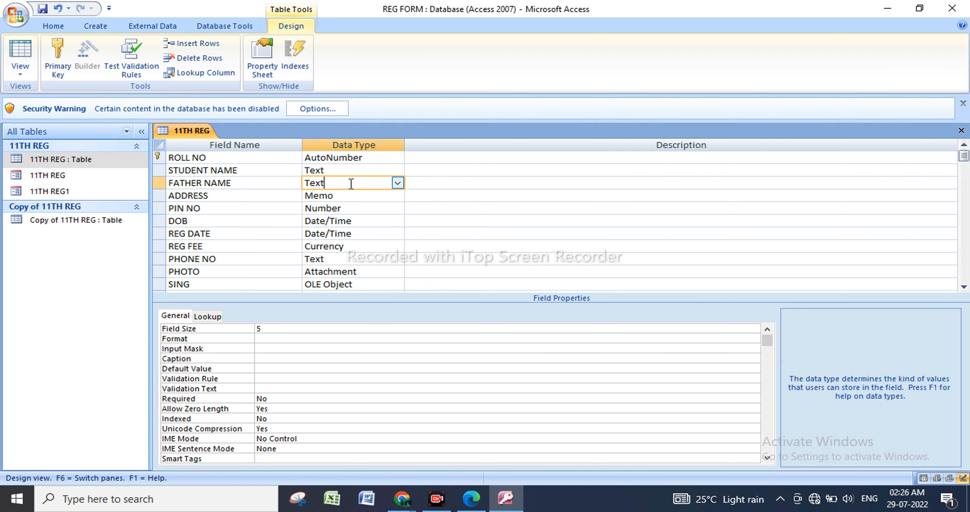
{"action": "left_click", "coordinate": [268, 339]}
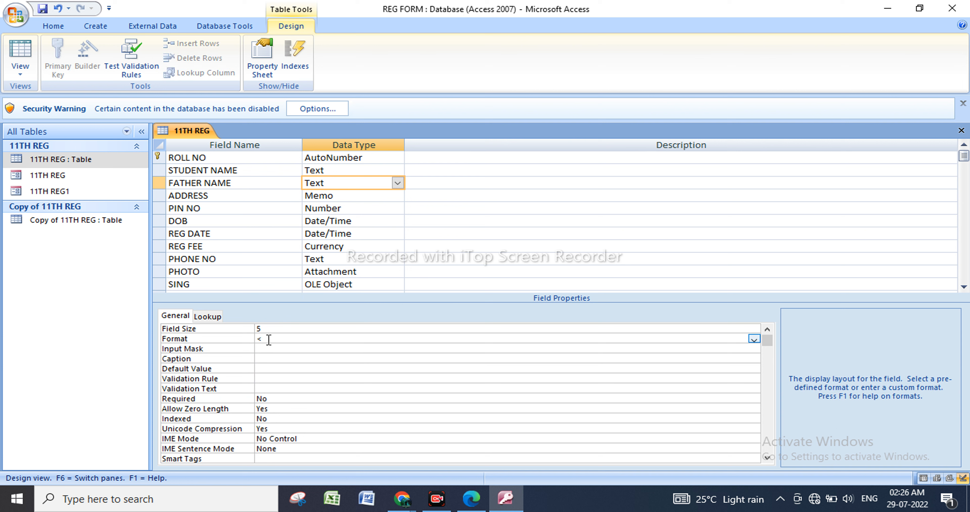
Save the 11TH REG design, open it in Datasheet view, and widen the STUDENT NAME and FATHER NAME columns to fit their headings.
{"action": "right_click", "coordinate": [86, 164]}
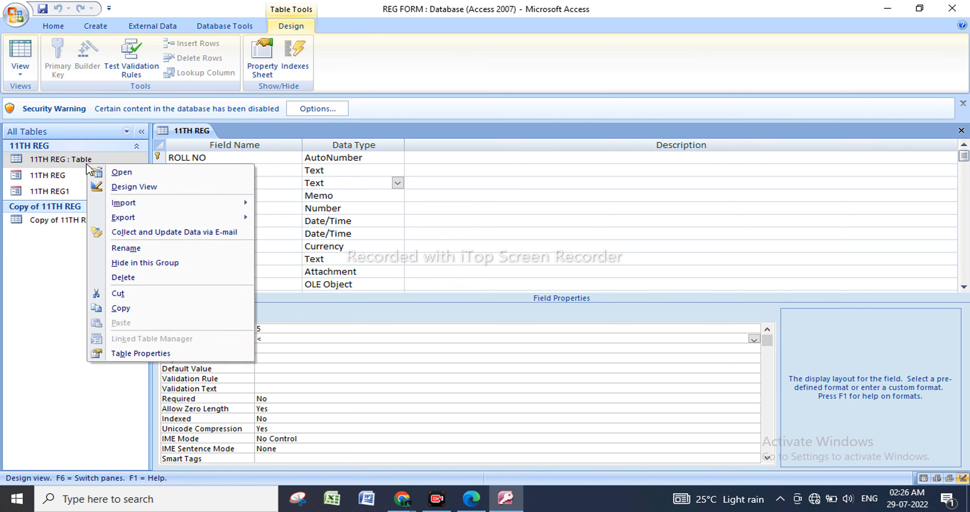
{"action": "left_click", "coordinate": [145, 176]}
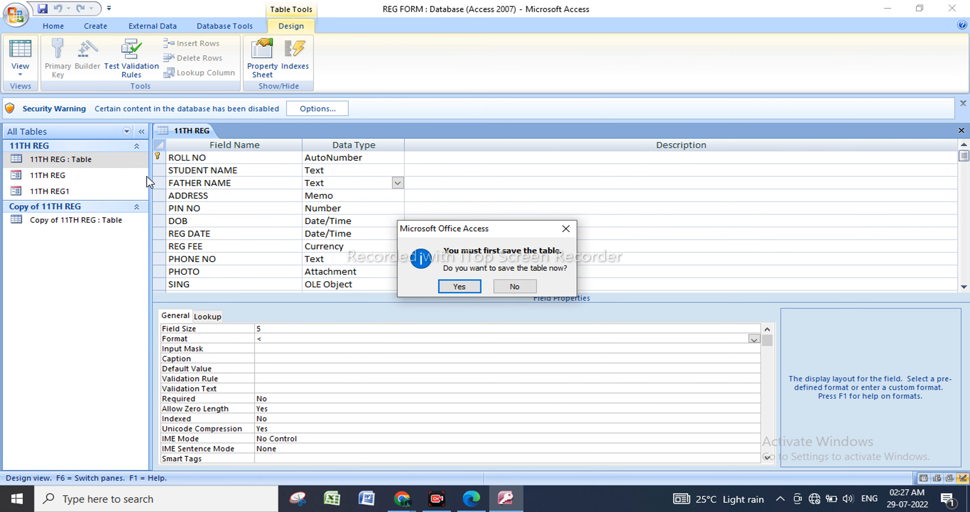
{"action": "left_click", "coordinate": [459, 287]}
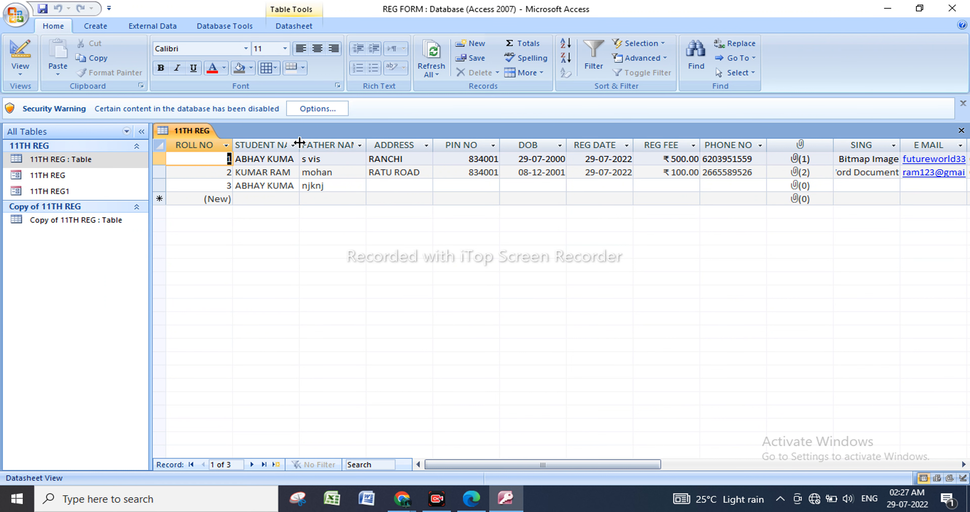
{"action": "left_click_drag", "start_coordinate": [299, 145], "coordinate": [330, 145]}
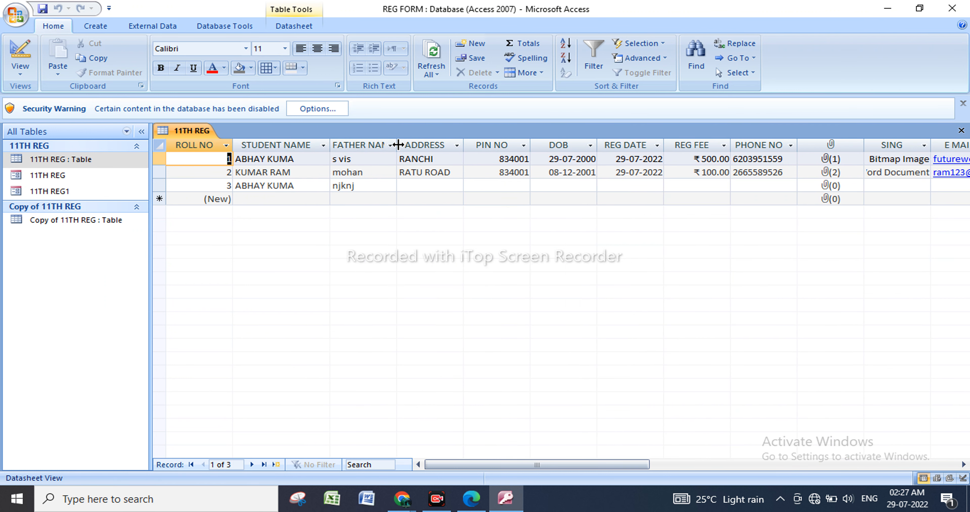
{"action": "left_click_drag", "start_coordinate": [396, 145], "coordinate": [426, 143]}
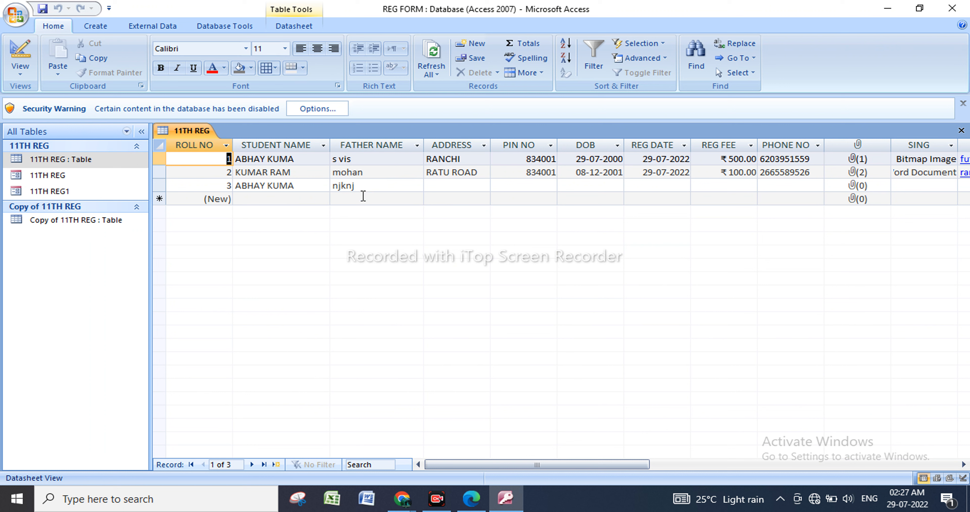
Enter a student's name in mixed upper and lower case in the new record's STUDENT NAME field.
{"action": "left_click", "coordinate": [288, 199]}
{"action": "key", "text": "Caps_Lock"}
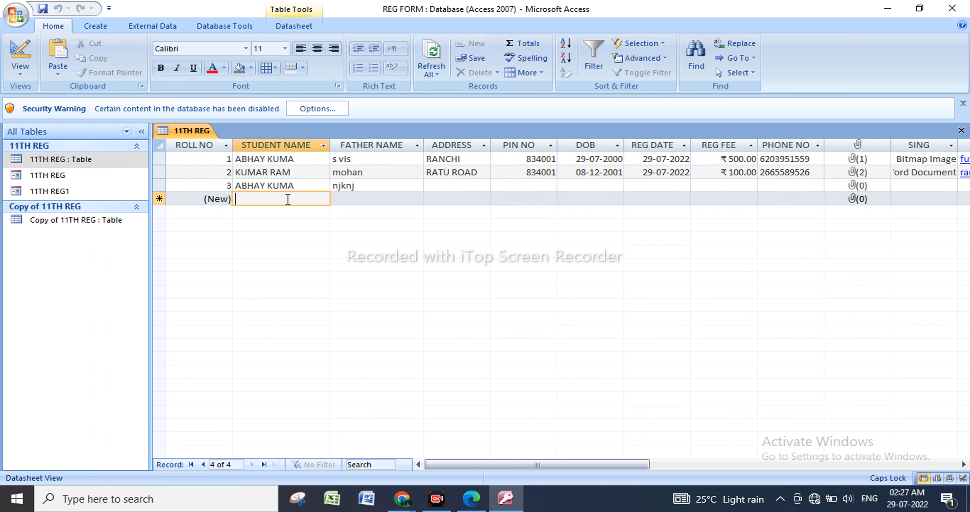
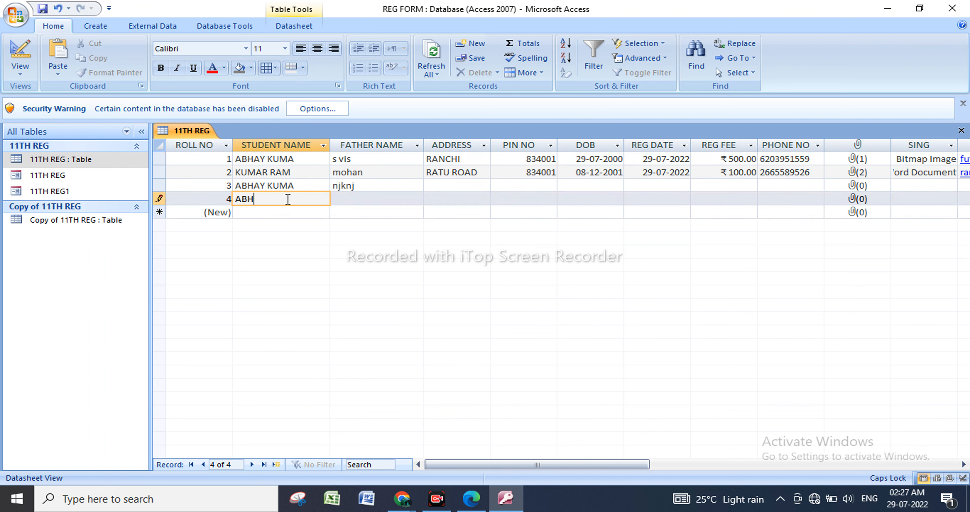
{"action": "key", "text": "Caps_Lock"}
{"action": "key", "text": "Caps_Lock"}
{"action": "key", "text": "Caps_Lock"}
{"action": "key", "text": "Caps_Lock"}
Remove the last letter of record 4's first name, append a capital R to the surname, and check the case of the stored entry.
{"action": "left_click_drag", "start_coordinate": [265, 198], "coordinate": [268, 199]}
{"action": "key", "text": "Left"}
{"action": "key", "text": "Left"}
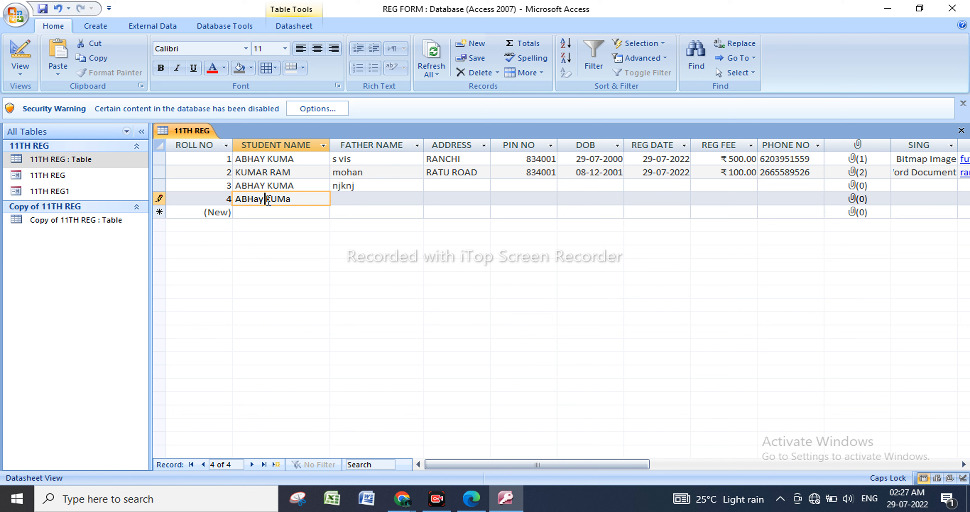
{"action": "key", "text": "BackSpace"}
{"action": "left_click_drag", "start_coordinate": [281, 199], "coordinate": [286, 201]}
{"action": "key", "text": "Right"}
{"action": "type", "text": "R"}
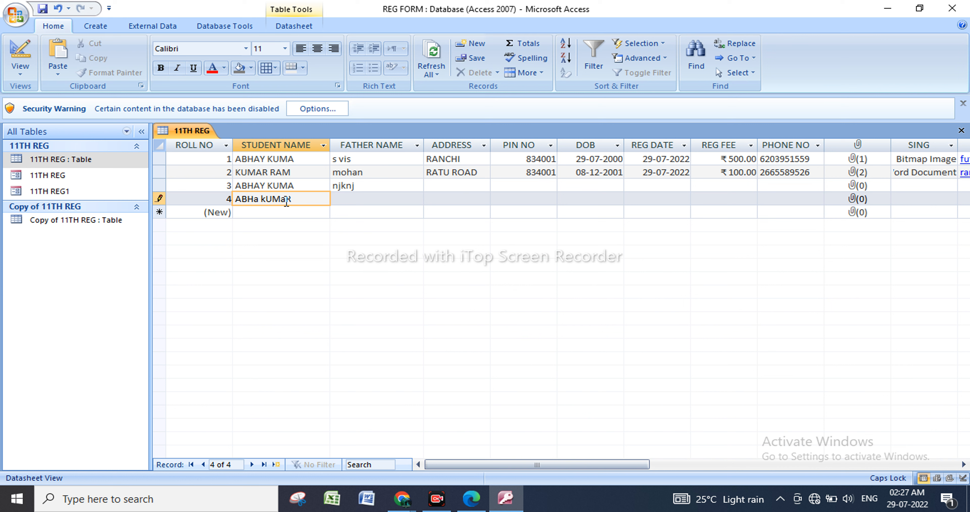
{"action": "left_click", "coordinate": [363, 200]}
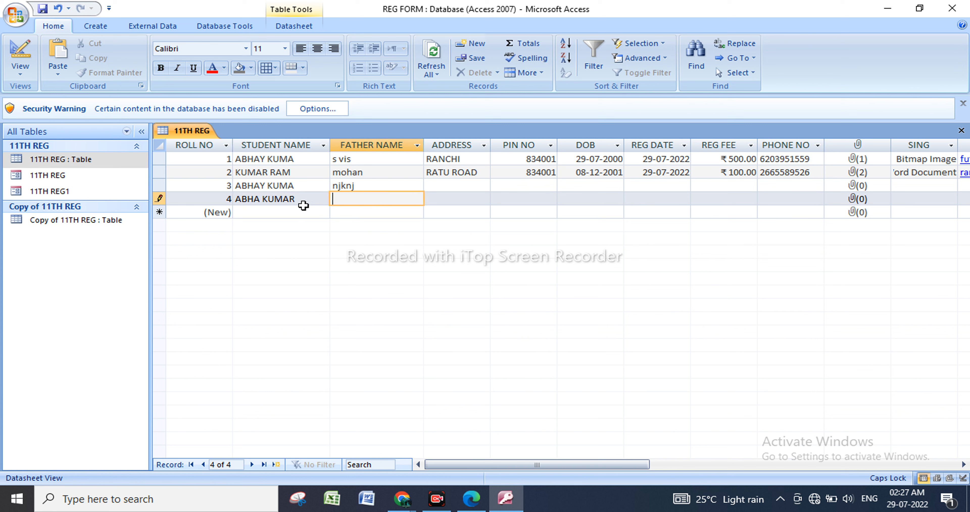
{"action": "left_click_drag", "start_coordinate": [303, 203], "coordinate": [216, 207]}
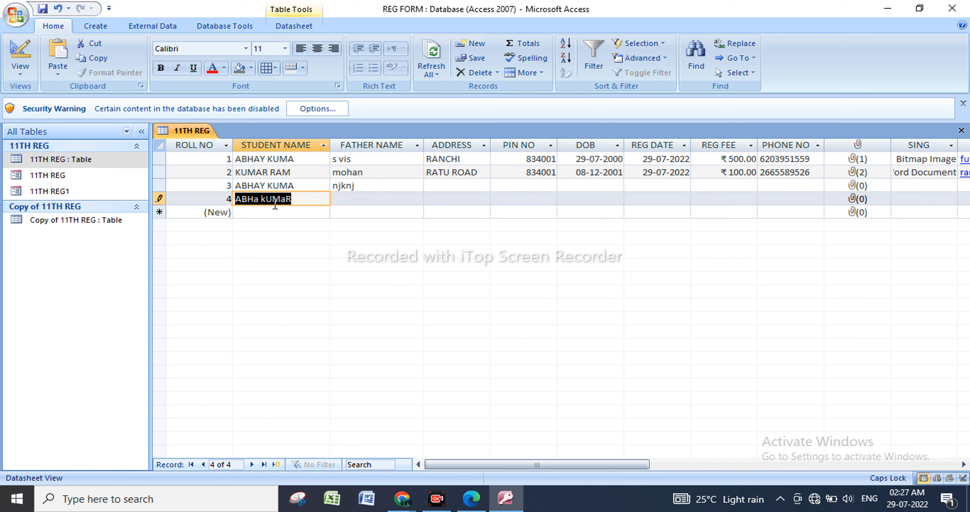
{"action": "left_click", "coordinate": [320, 199]}
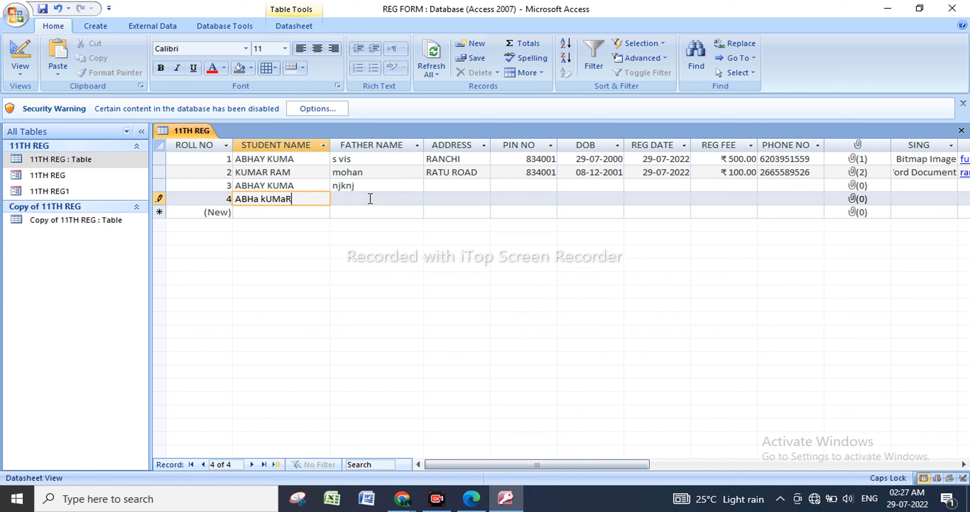
Enter the father's name in mixed upper and lower case in record 4 and move on to its ADDRESS field.
{"action": "left_click", "coordinate": [370, 199]}
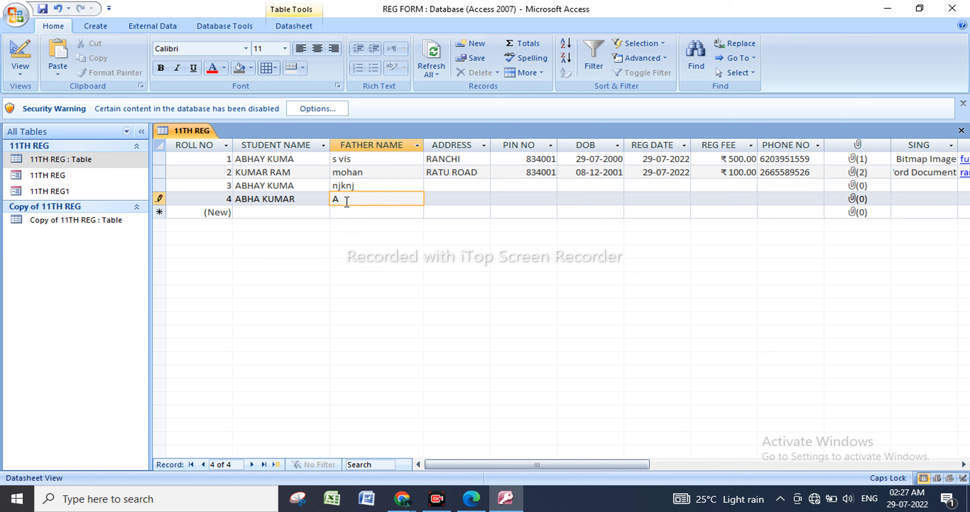
{"action": "key", "text": "Caps_Lock"}
{"action": "key", "text": "Caps_Lock"}
{"action": "type", "text": "vya"}
{"action": "key", "text": "Caps_Lock"}
{"action": "left_click", "coordinate": [463, 202]}
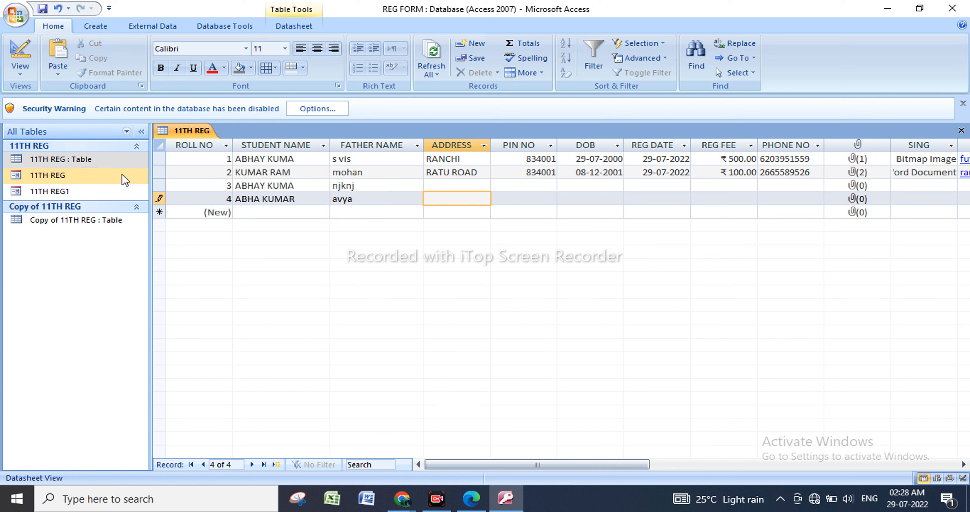
Return the 11TH REG table to Design view and open the Caption property of STUDENT NAME for editing.
{"action": "right_click", "coordinate": [124, 163]}
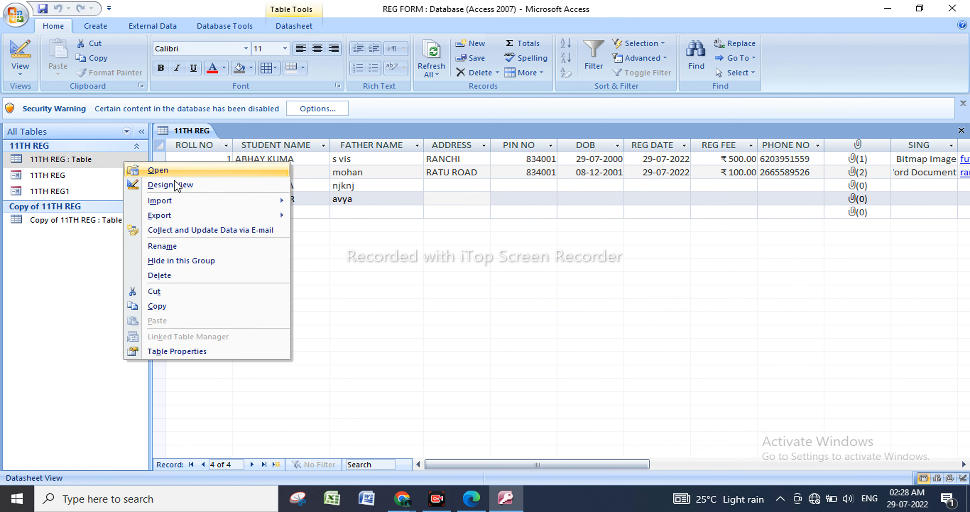
{"action": "left_click", "coordinate": [177, 185]}
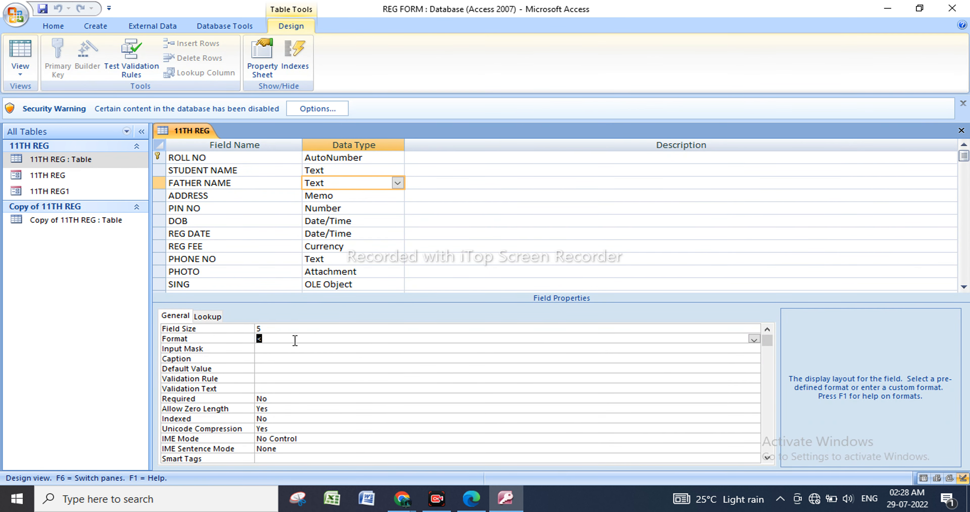
{"action": "left_click", "coordinate": [338, 172]}
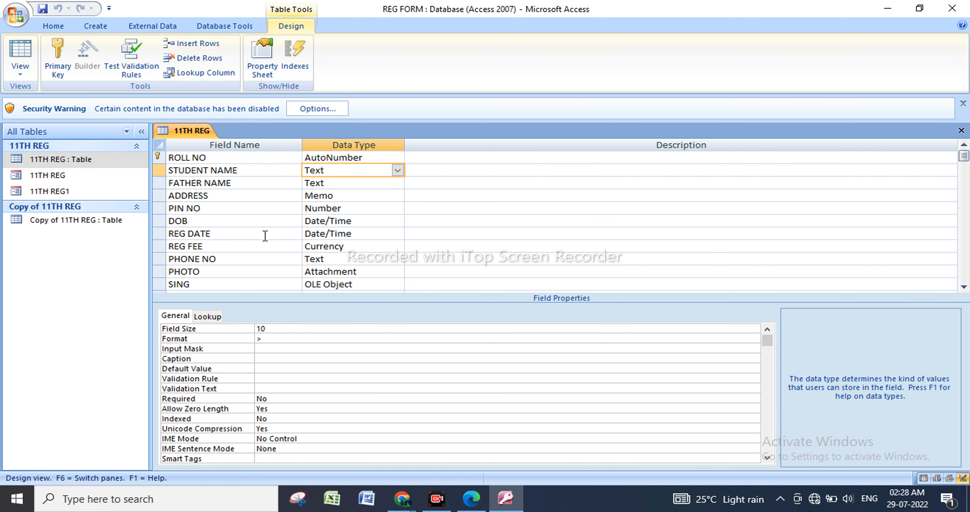
{"action": "left_click", "coordinate": [274, 359]}
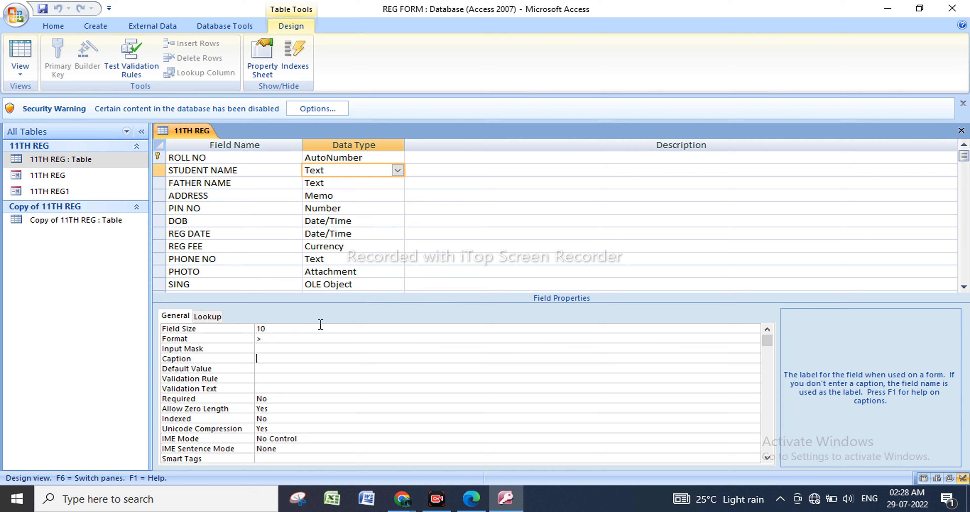
Open the 11TH REG table in Datasheet view and look through its column headings from ROLL NO to SUBMIT.
{"action": "left_click", "coordinate": [98, 166]}
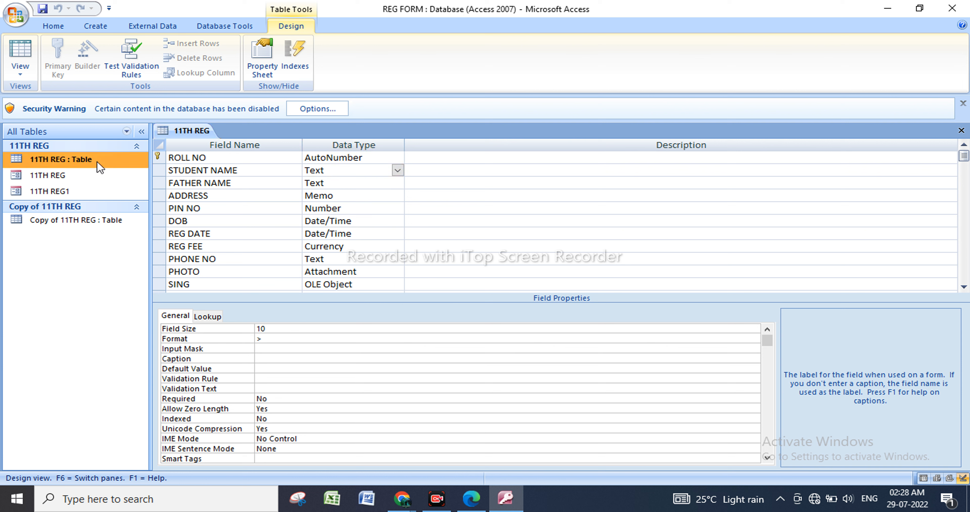
{"action": "right_click", "coordinate": [99, 165]}
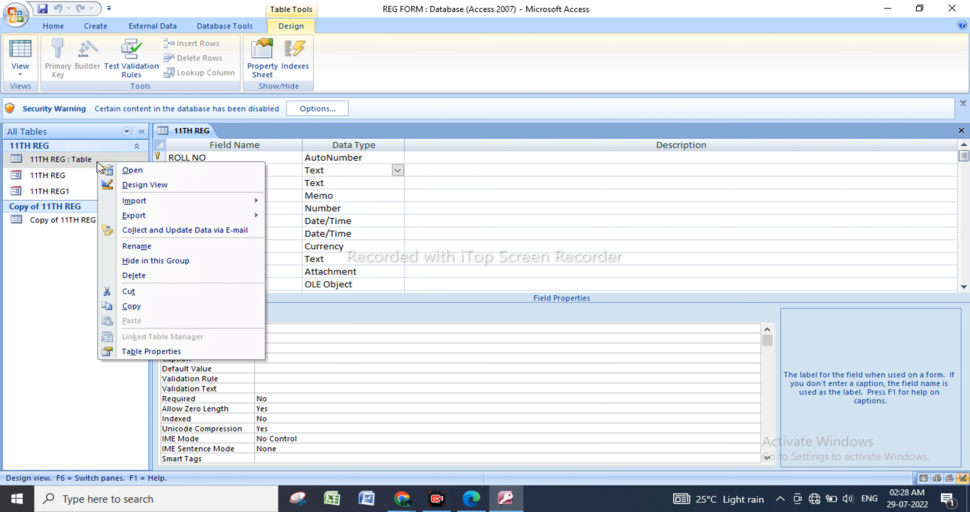
{"action": "left_click", "coordinate": [140, 170]}
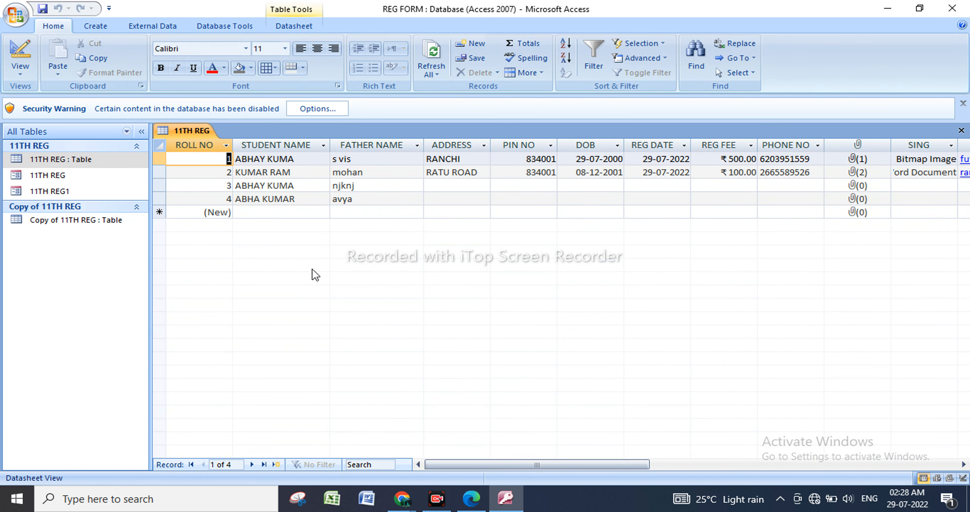
{"action": "left_click_drag", "start_coordinate": [470, 465], "coordinate": [573, 465]}
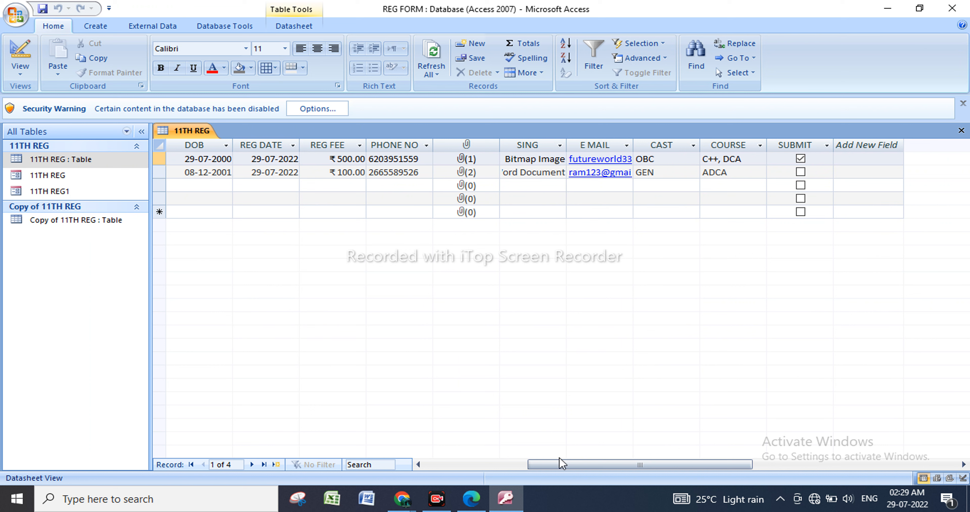
{"action": "left_click_drag", "start_coordinate": [559, 466], "coordinate": [350, 446]}
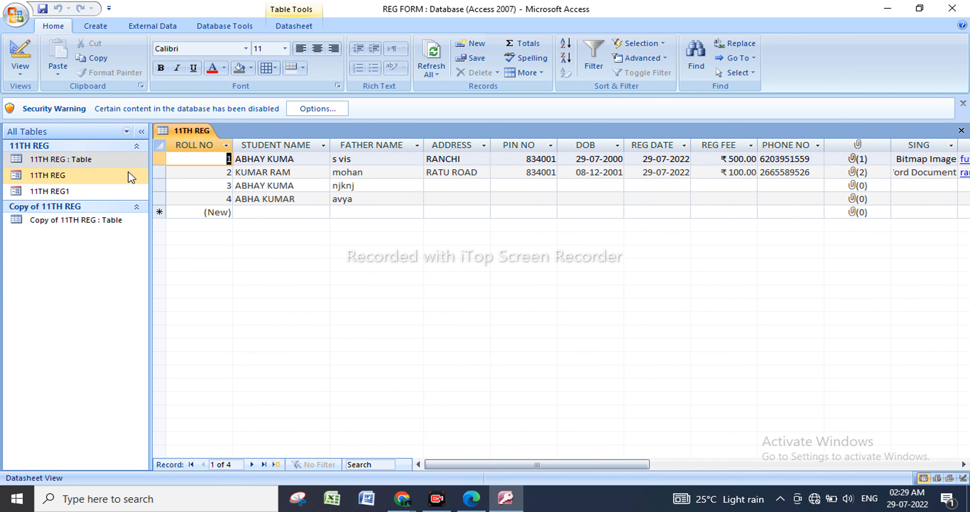
Return the 11TH REG table to Design view and set the Caption of STUDENT NAME to ST NAME.
{"action": "left_click", "coordinate": [116, 157]}
{"action": "right_click", "coordinate": [117, 156]}
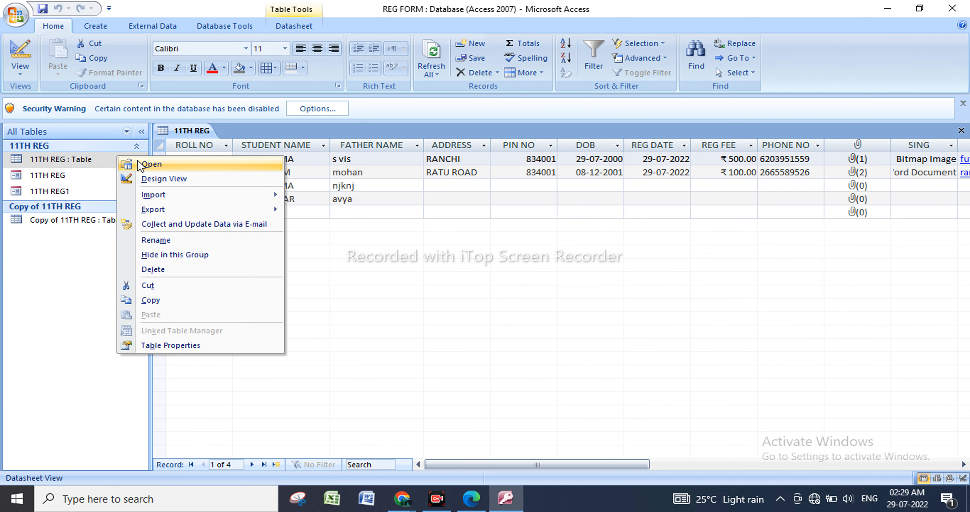
{"action": "left_click", "coordinate": [156, 179]}
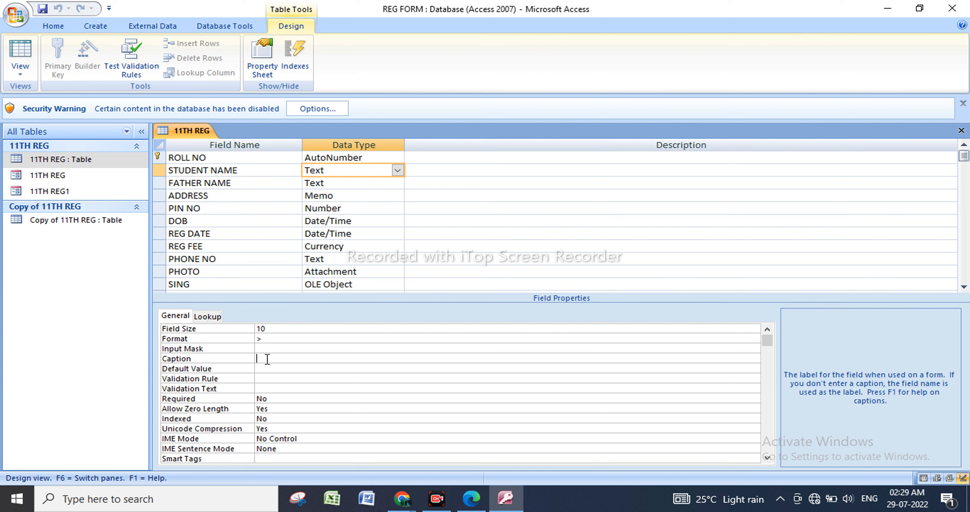
{"action": "type", "text": "st name"}
{"action": "left_click", "coordinate": [227, 358]}
{"action": "key", "text": "Caps_Lock"}
{"action": "type", "text": "ST NAME"}
Save the 11TH REG table design and open the table in Datasheet view to check the STUDENT NAME column's heading.
{"action": "right_click", "coordinate": [91, 162]}
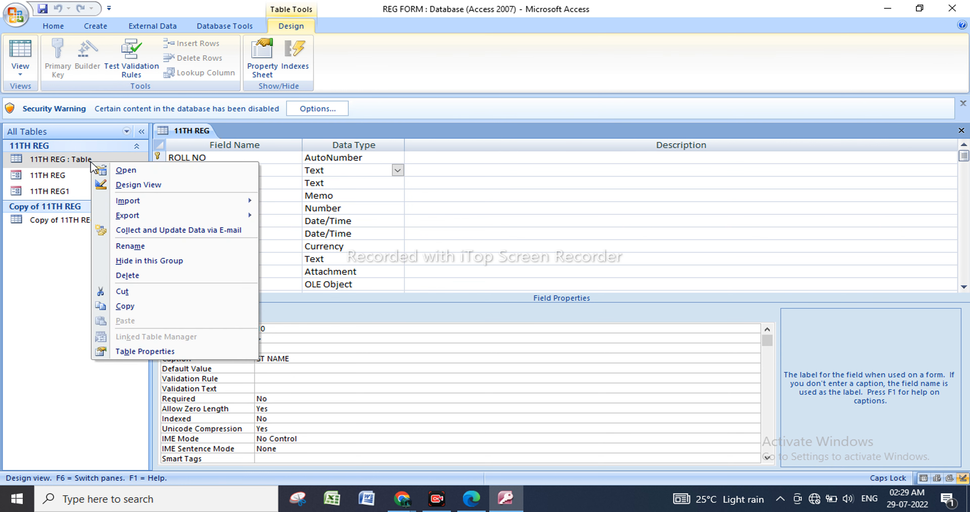
{"action": "left_click", "coordinate": [154, 172]}
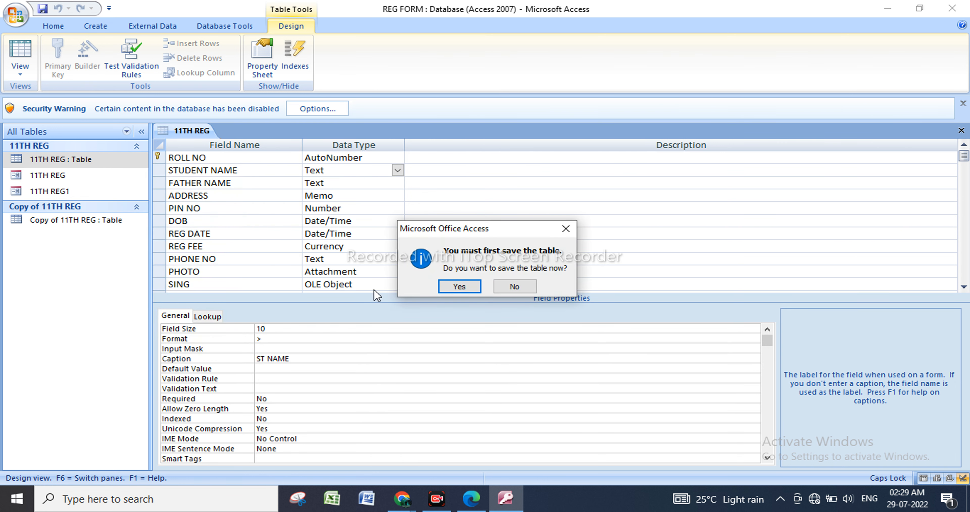
{"action": "left_click", "coordinate": [464, 285]}
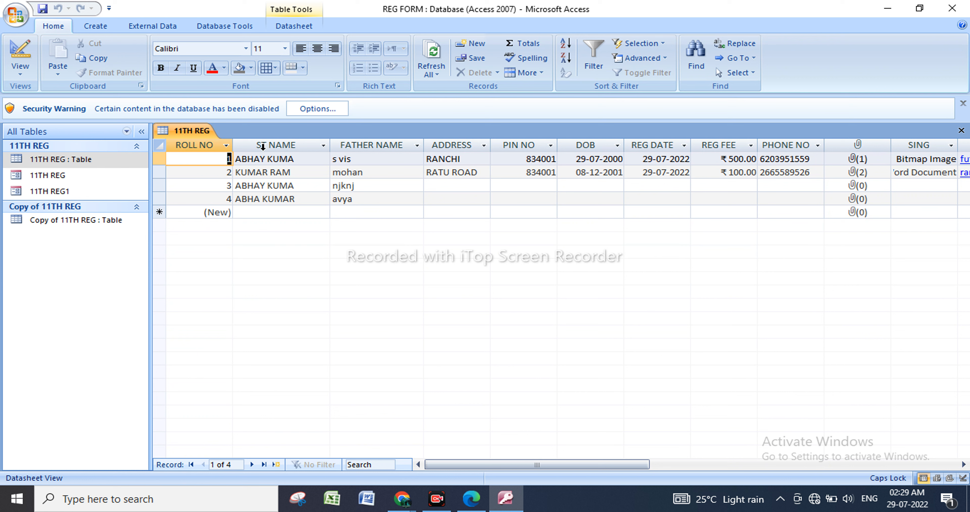
Return the 11TH REG table to Design view and set the Caption of the PHOTO field to PIC.
{"action": "right_click", "coordinate": [109, 161]}
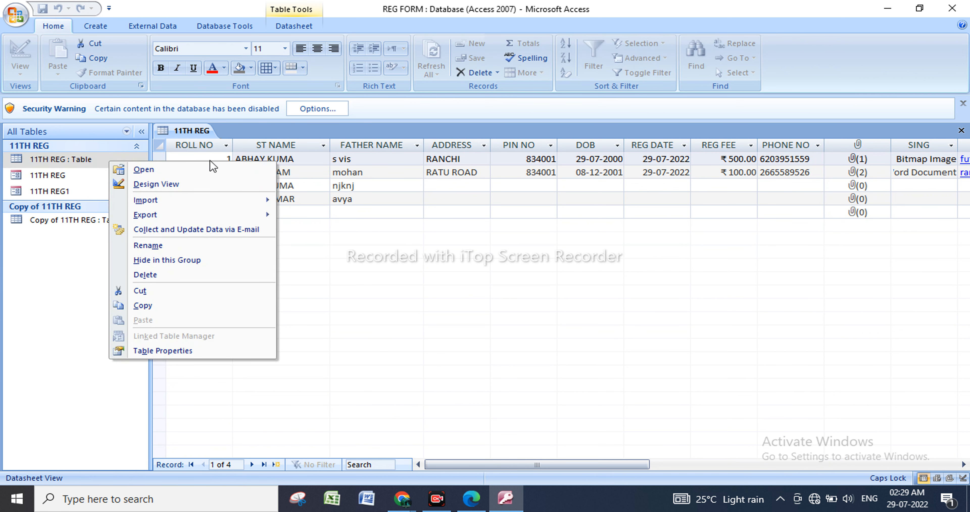
{"action": "left_click", "coordinate": [158, 184]}
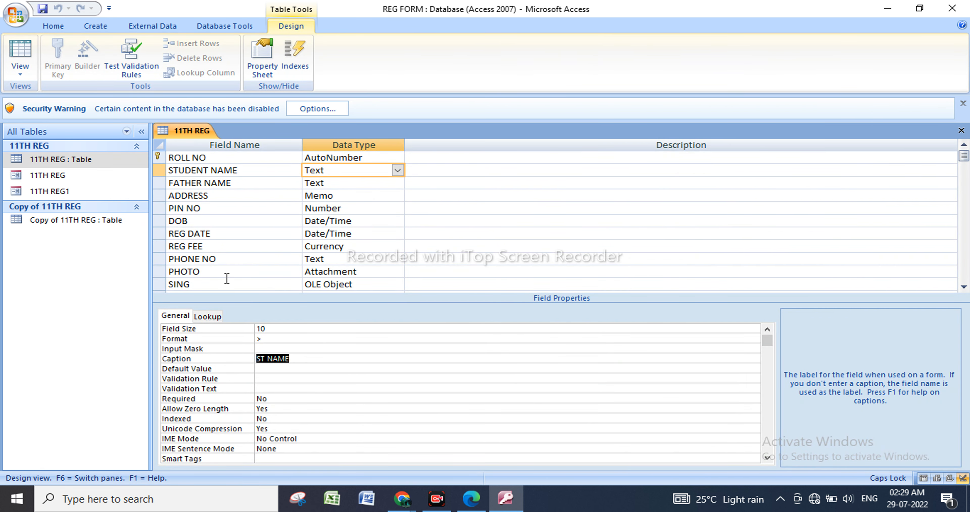
{"action": "left_click", "coordinate": [394, 271]}
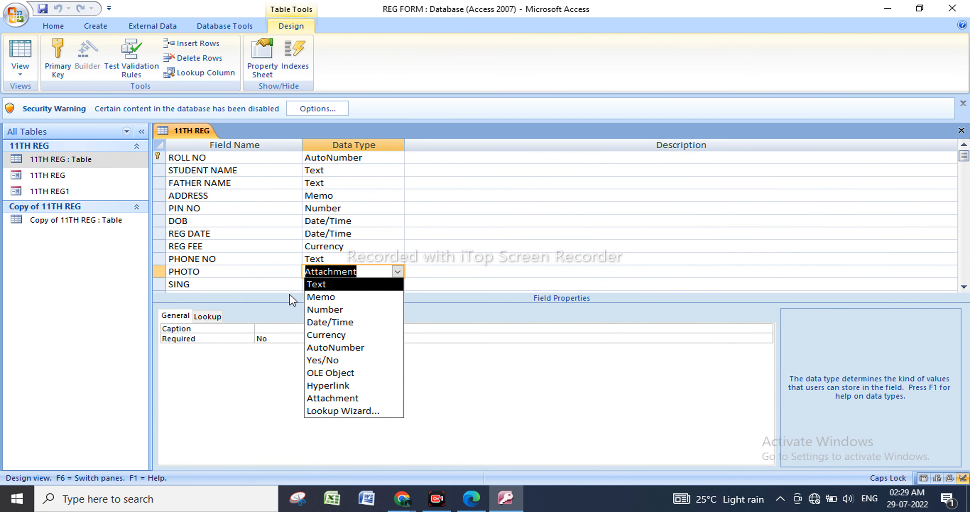
{"action": "left_click", "coordinate": [280, 274]}
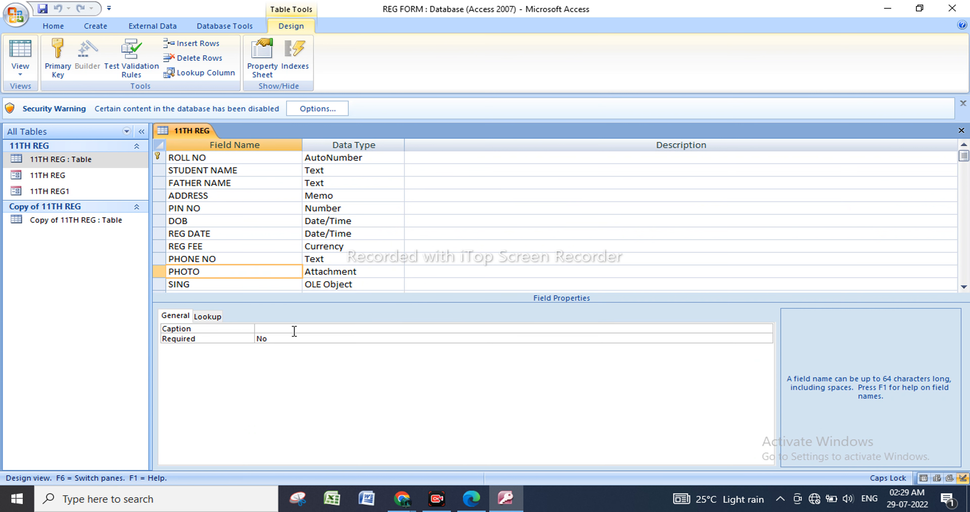
{"action": "left_click", "coordinate": [304, 329]}
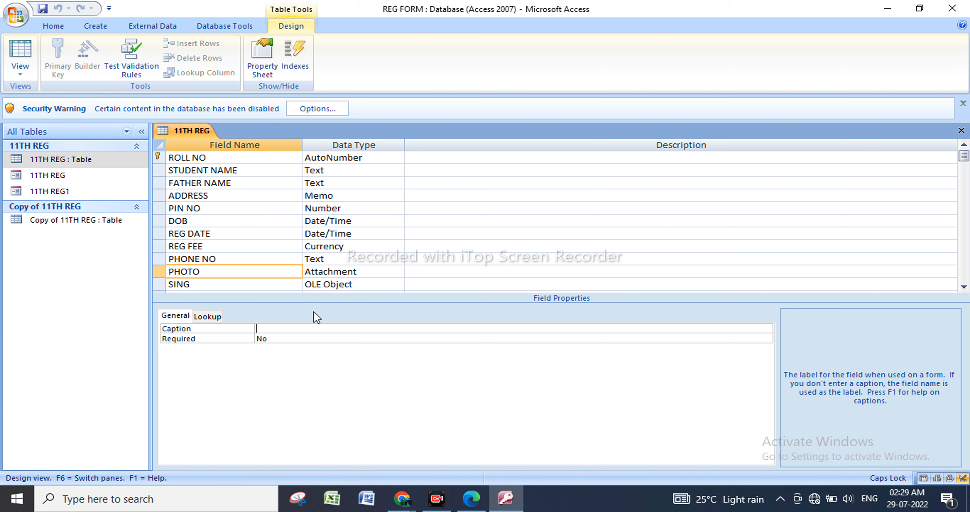
{"action": "type", "text": "PHO"}
{"action": "key", "text": "BackSpace"}
{"action": "key", "text": "BackSpace"}
{"action": "key", "text": "BackSpace"}
Save the 11TH REG table design and open the table in Datasheet view to check the PHOTO column's heading.
{"action": "right_click", "coordinate": [115, 166]}
{"action": "left_click", "coordinate": [202, 174]}
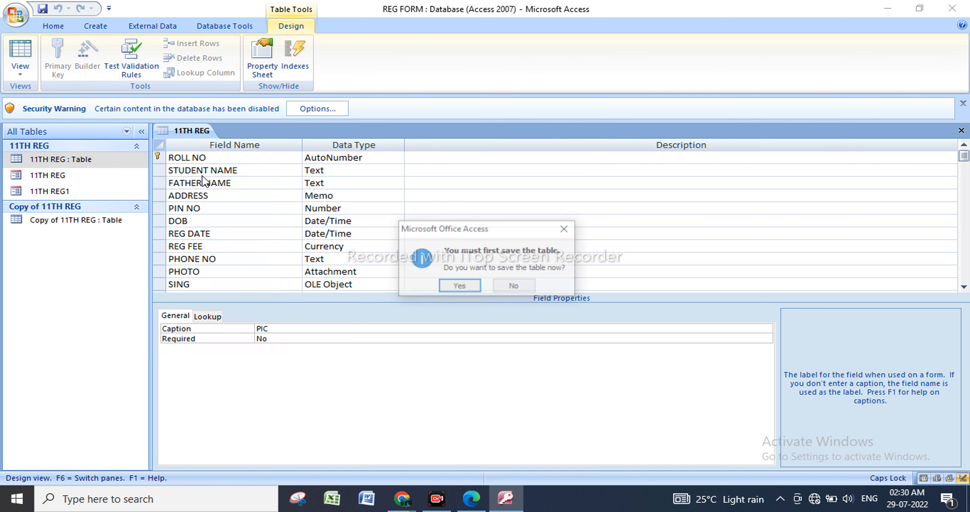
{"action": "left_click", "coordinate": [460, 287]}
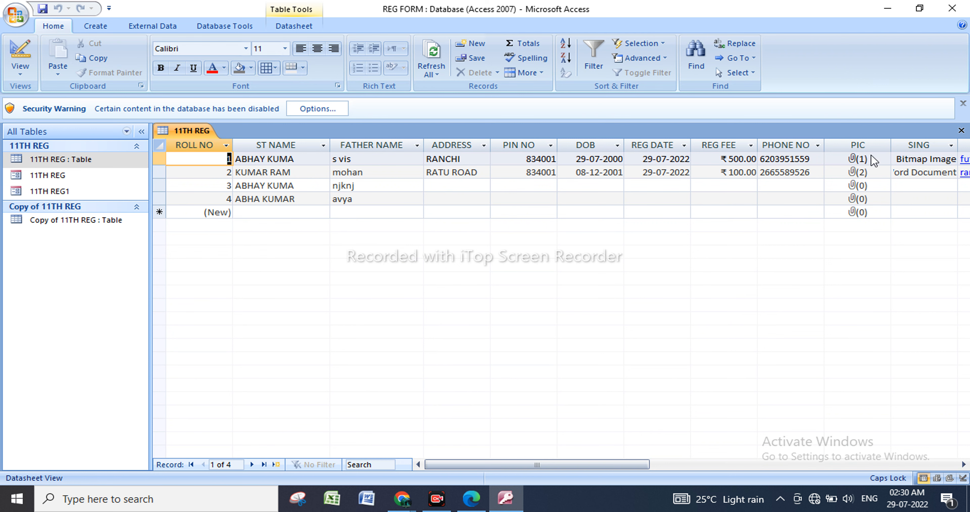
Return the 11TH REG table to Design view and set the Default Value of STUDENT NAME to "Mr.".
{"action": "right_click", "coordinate": [136, 158]}
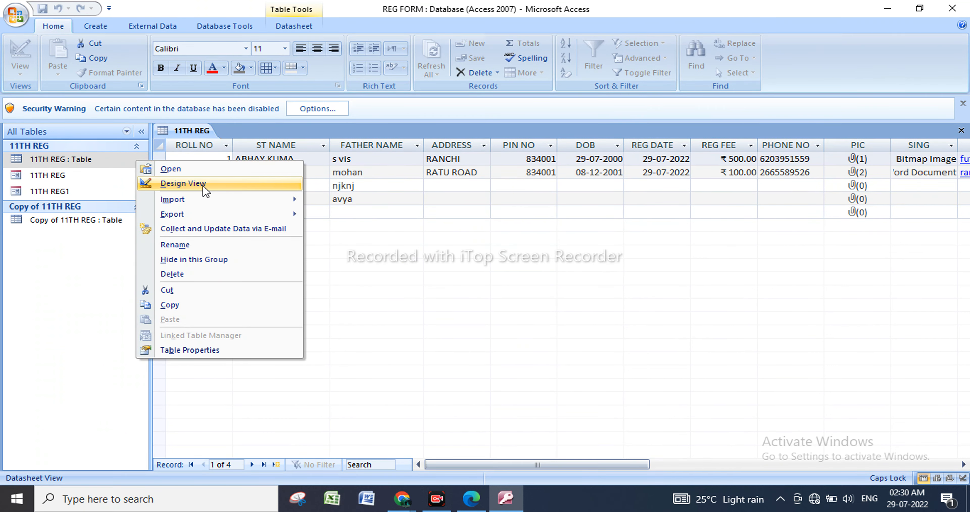
{"action": "left_click", "coordinate": [202, 184]}
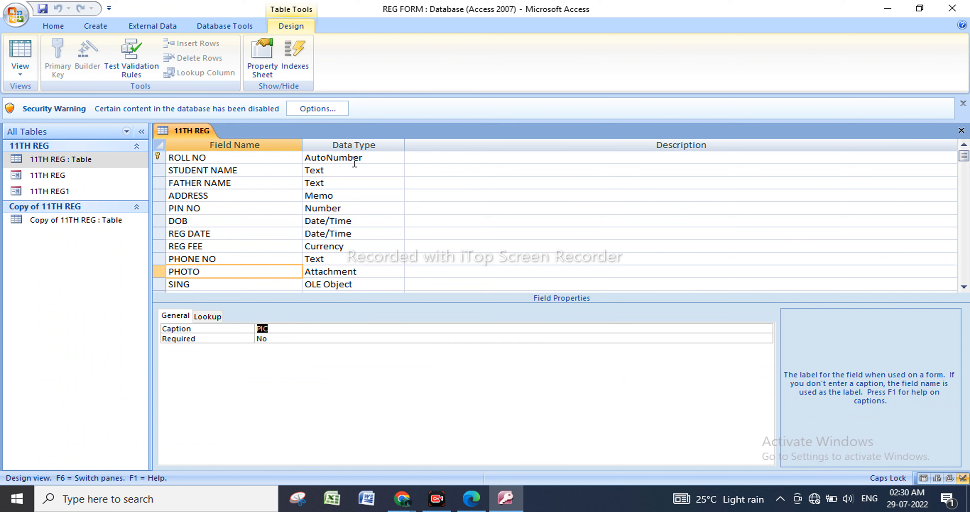
{"action": "left_click", "coordinate": [359, 170]}
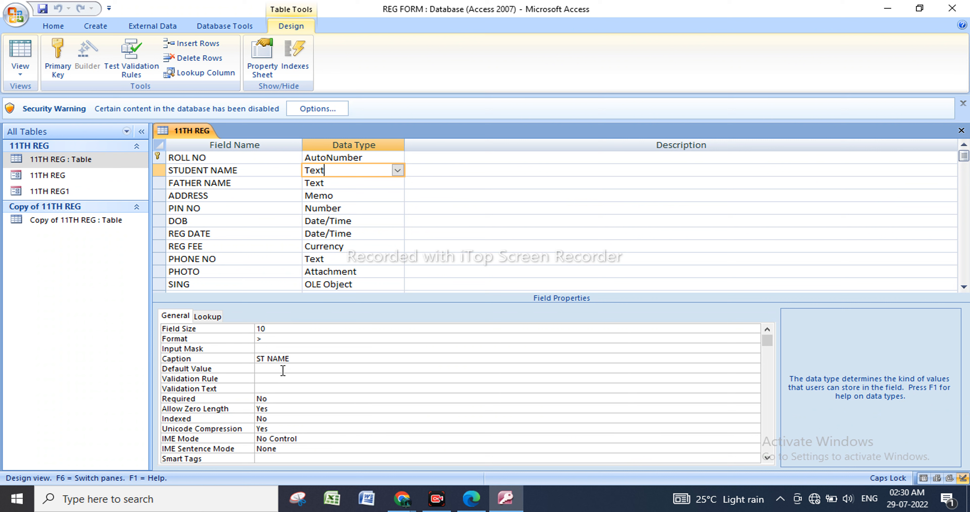
{"action": "left_click", "coordinate": [271, 368]}
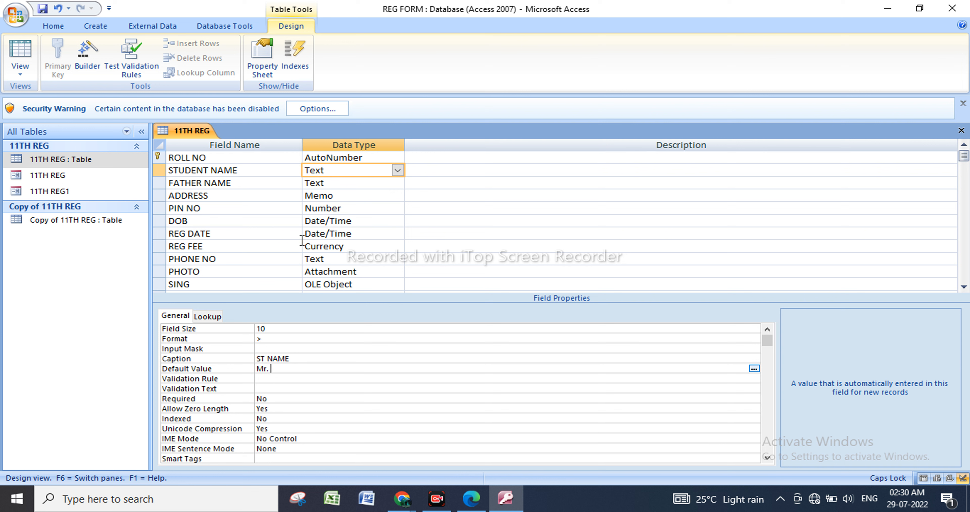
{"action": "left_click", "coordinate": [298, 338]}
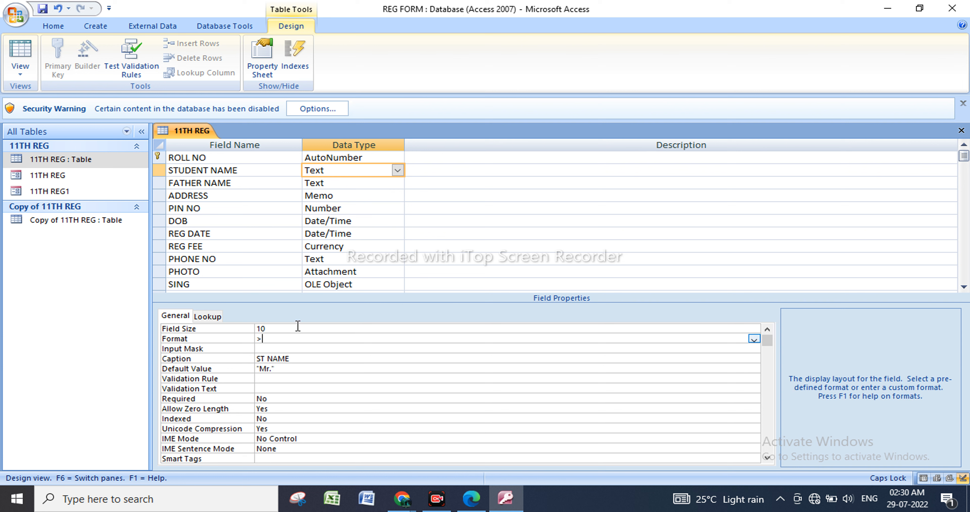
Set the Field Size of STUDENT NAME to 100 and the Field Size of FATHER NAME to 50.
{"action": "left_click", "coordinate": [202, 330]}
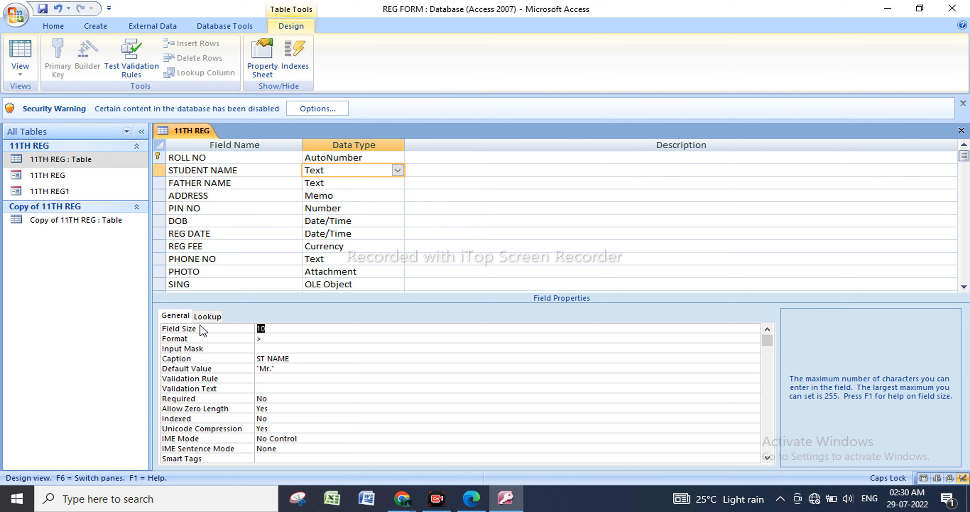
{"action": "key", "text": "Right"}
{"action": "left_click", "coordinate": [296, 340]}
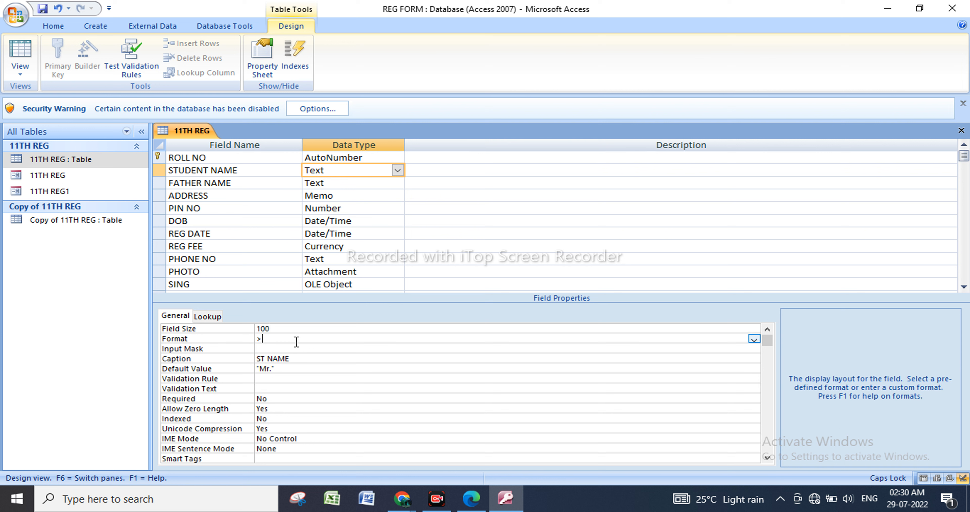
{"action": "left_click", "coordinate": [358, 184]}
{"action": "left_click", "coordinate": [282, 338]}
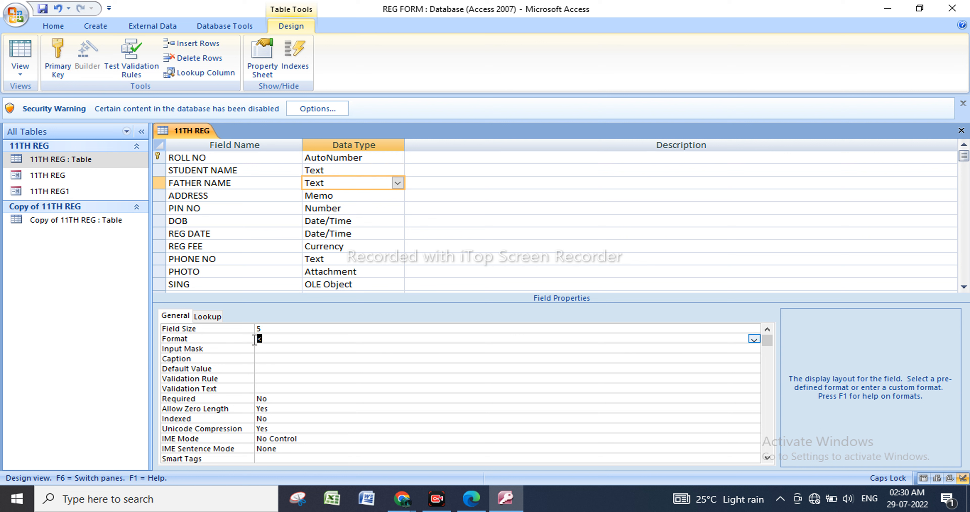
{"action": "left_click", "coordinate": [275, 329]}
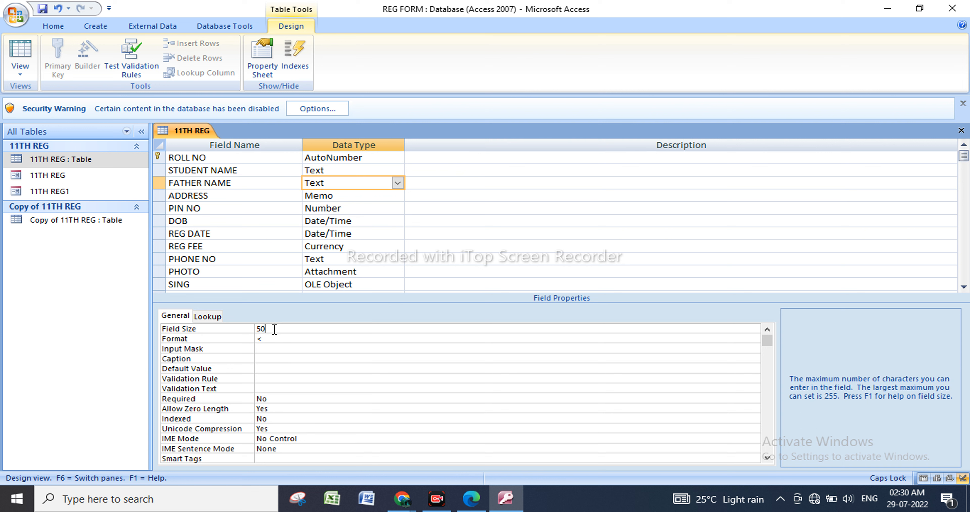
{"action": "left_click", "coordinate": [99, 161]}
Set the Default Value of STUDENT NAME to "Mr./MISS" and the Default Value of FATHER NAME to "MISS".
{"action": "left_click", "coordinate": [353, 171]}
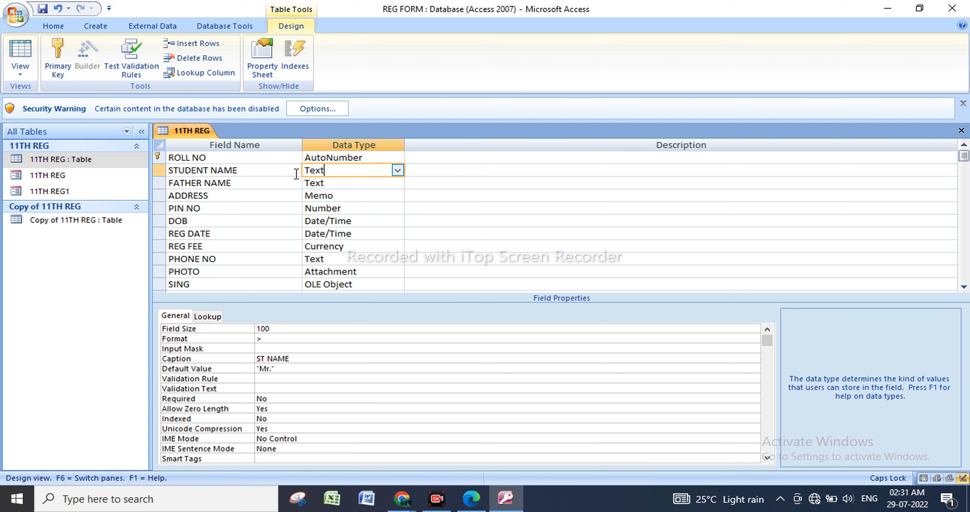
{"action": "left_click", "coordinate": [271, 369]}
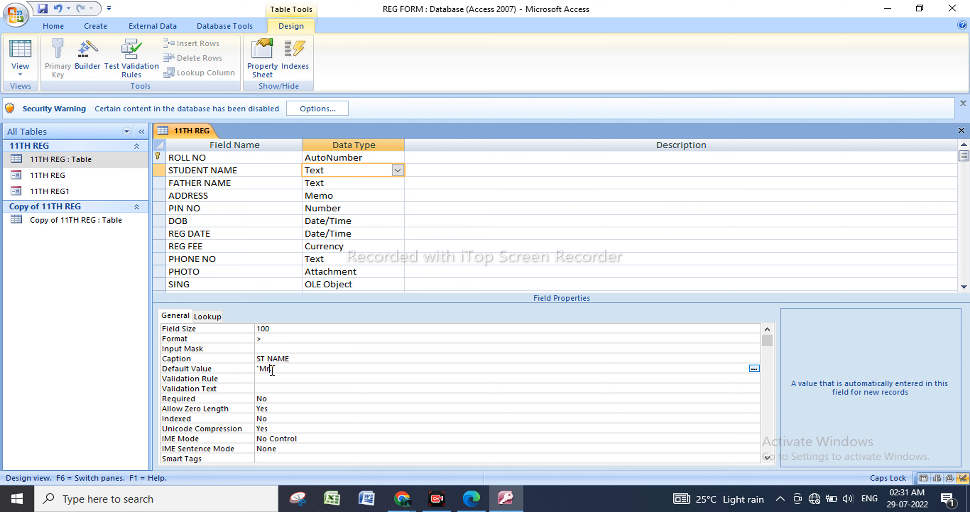
{"action": "type", "text": "/MISS"}
{"action": "left_click", "coordinate": [350, 184]}
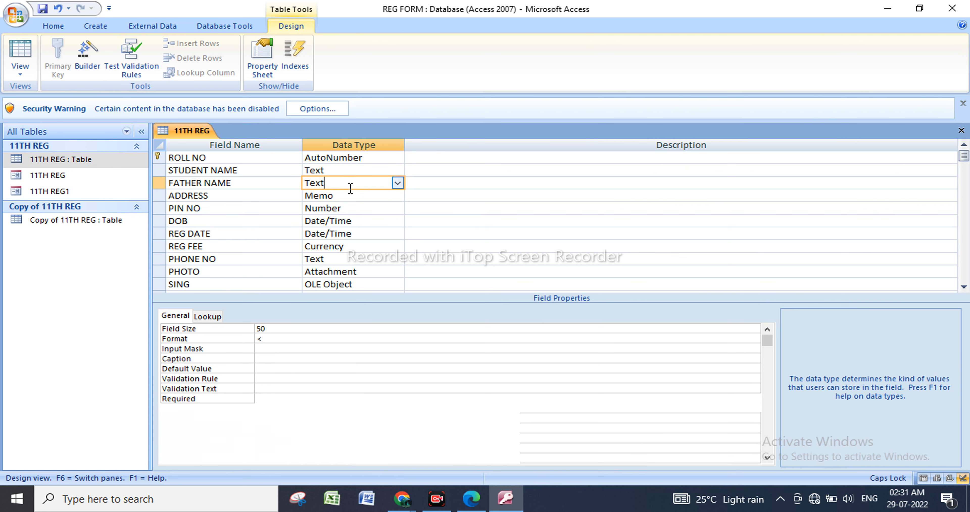
{"action": "left_click", "coordinate": [275, 367]}
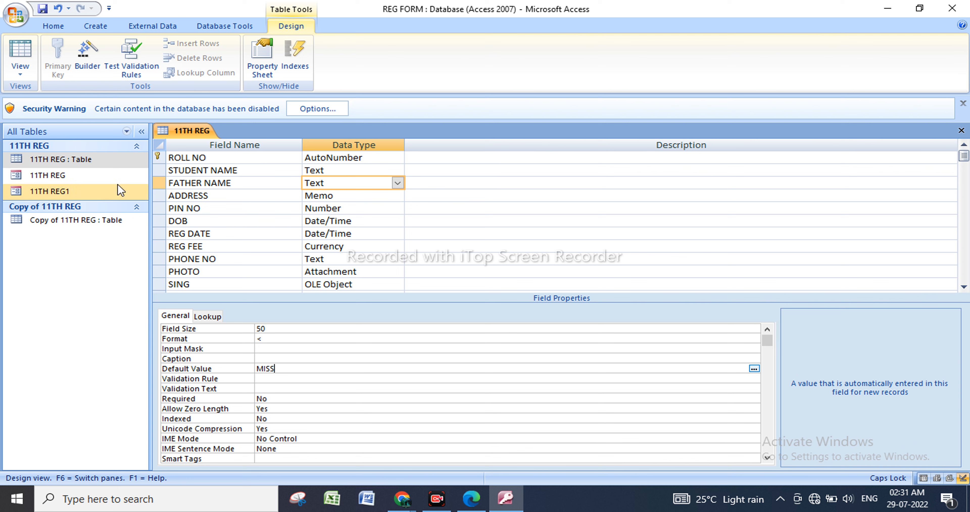
Save the 11TH REG table design and open the table in Datasheet view to check the default values.
{"action": "left_click", "coordinate": [123, 169]}
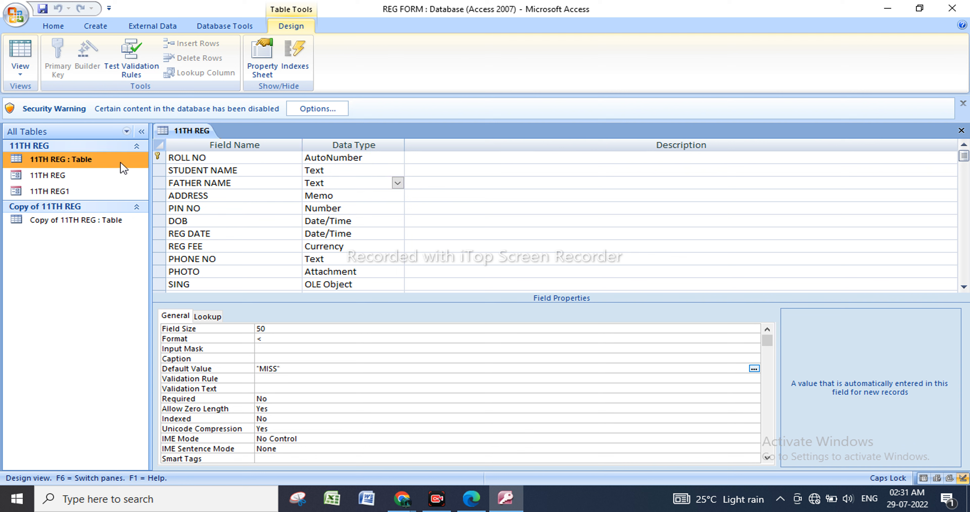
{"action": "right_click", "coordinate": [124, 168]}
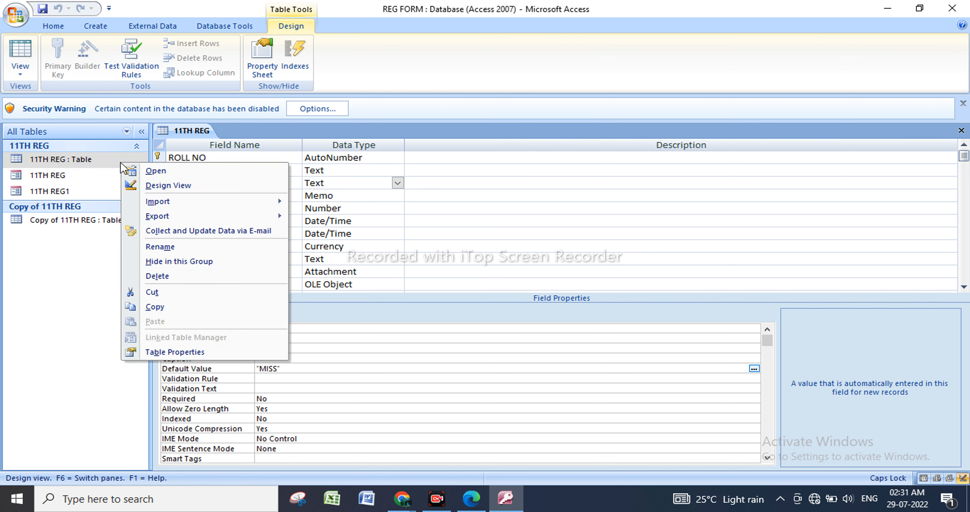
{"action": "left_click", "coordinate": [169, 172]}
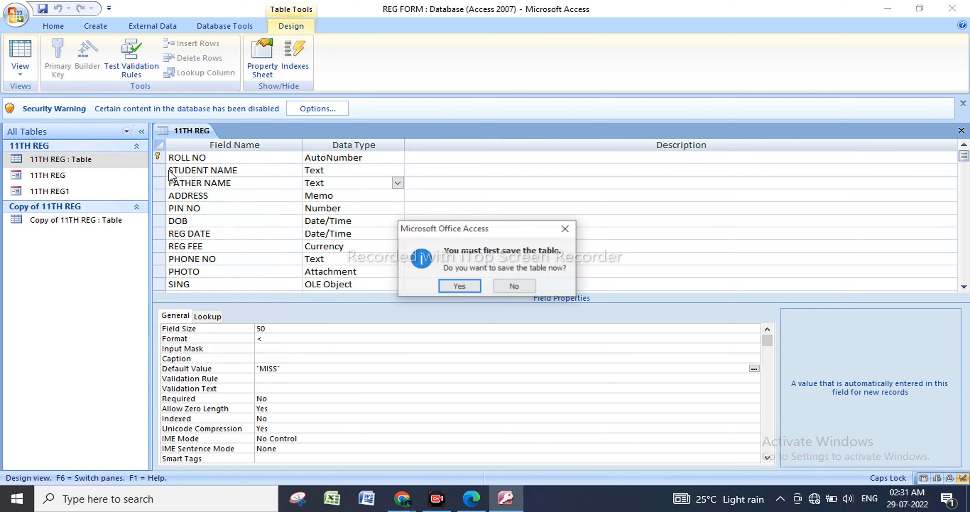
{"action": "left_click", "coordinate": [451, 289]}
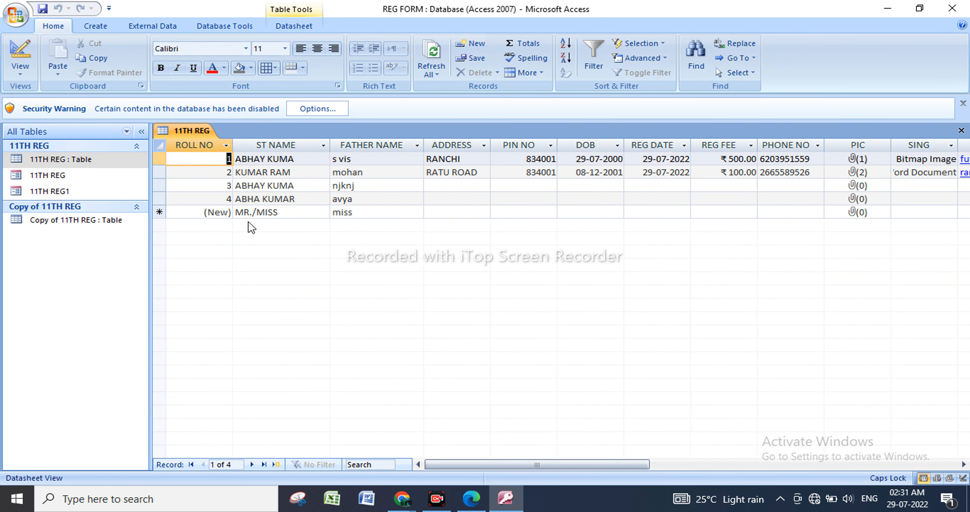
Add a record by entering a student's first name after the default prefix in ST NAME.
{"action": "left_click", "coordinate": [302, 213]}
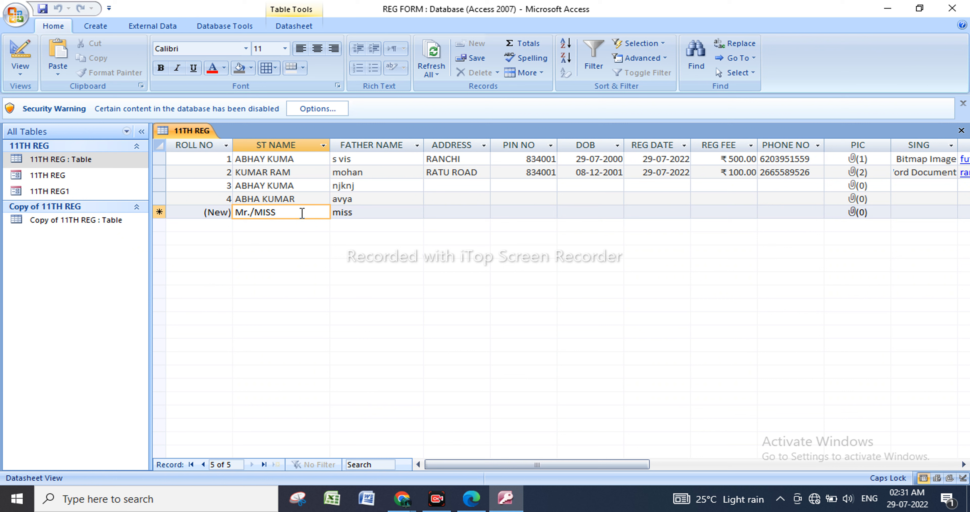
{"action": "type", "text": "ABA"}
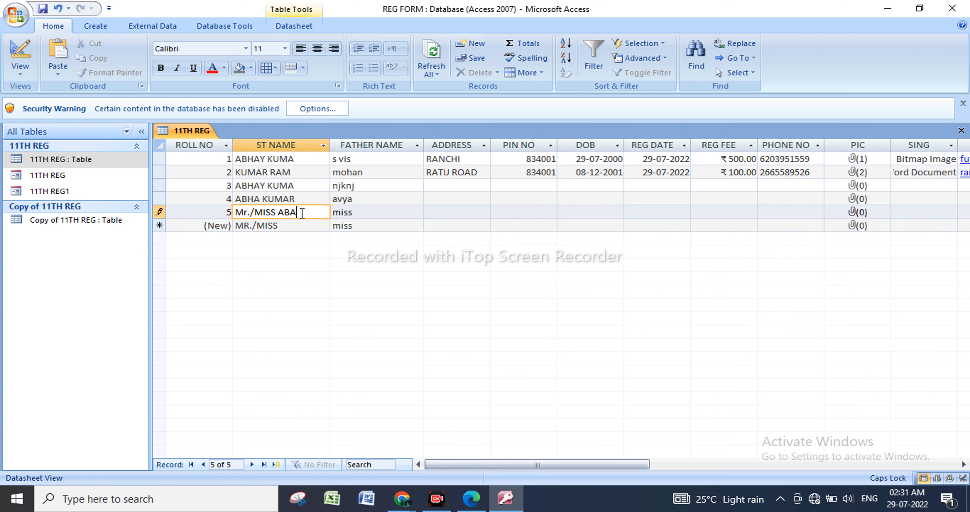
{"action": "type", "text": "HY"}
{"action": "key", "text": "Tab"}
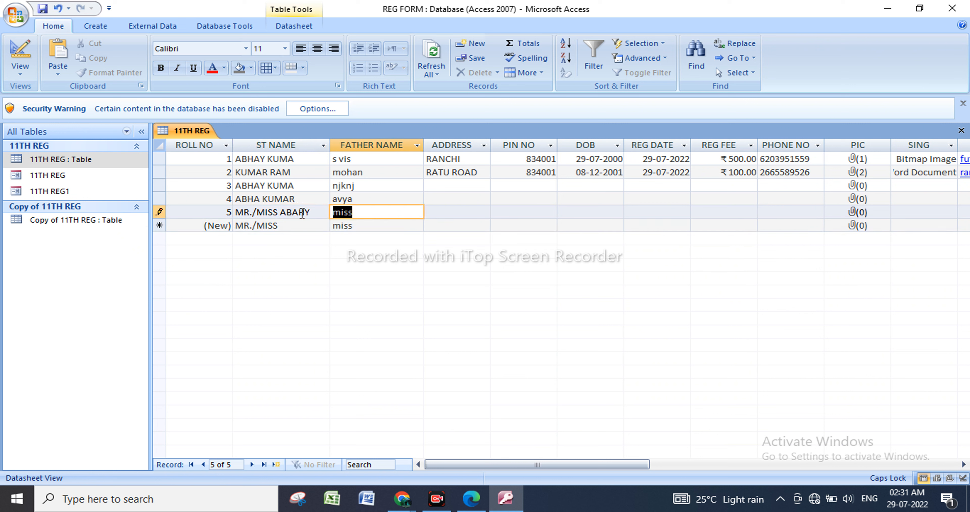
Add two more records with student first names after the ST NAME prefix, and inspect the default FATHER NAME entry of record 5.
{"action": "left_click", "coordinate": [303, 226]}
{"action": "type", "text": "OP"}
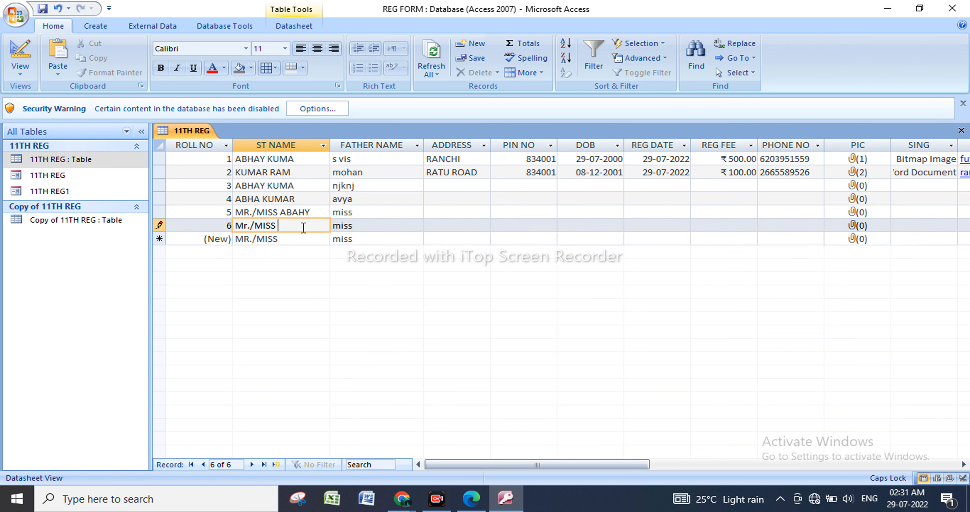
{"action": "key", "text": "BackSpace"}
{"action": "key", "text": "BackSpace"}
{"action": "type", "text": "PRIYA"}
{"action": "left_click", "coordinate": [307, 239]}
{"action": "type", "text": "SIWANI"}
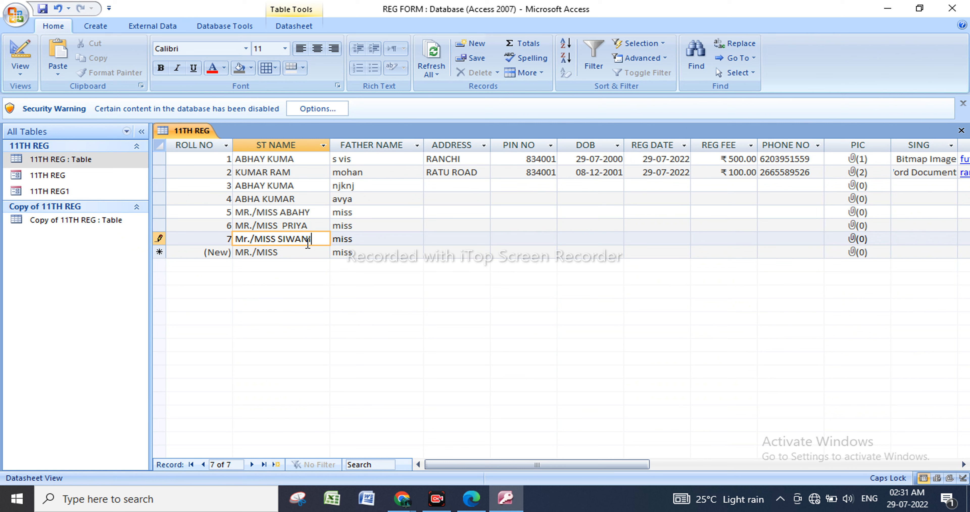
{"action": "left_click", "coordinate": [313, 252]}
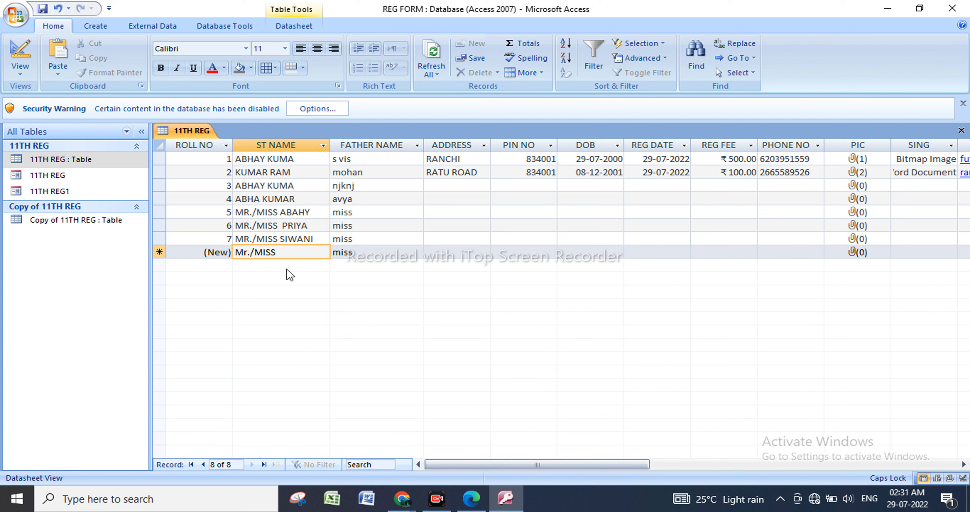
{"action": "left_click", "coordinate": [379, 212]}
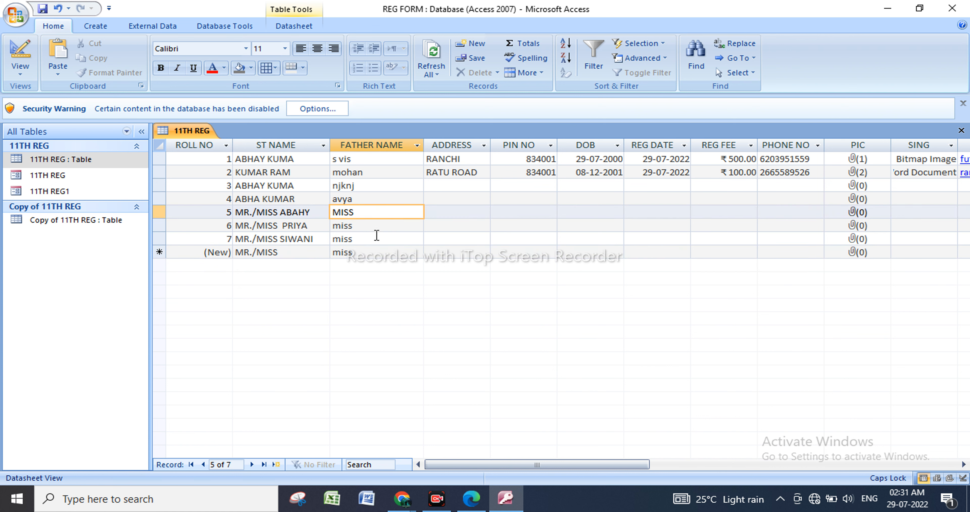
Return the 11TH REG table to Design view and set FATHER NAME's Default Value to "MR" and its Format to >.
{"action": "right_click", "coordinate": [104, 164]}
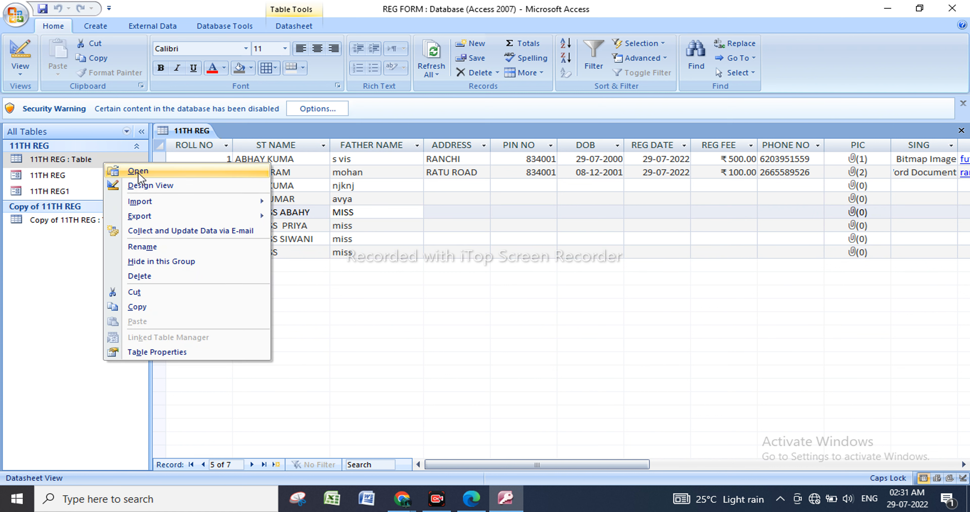
{"action": "left_click", "coordinate": [169, 190]}
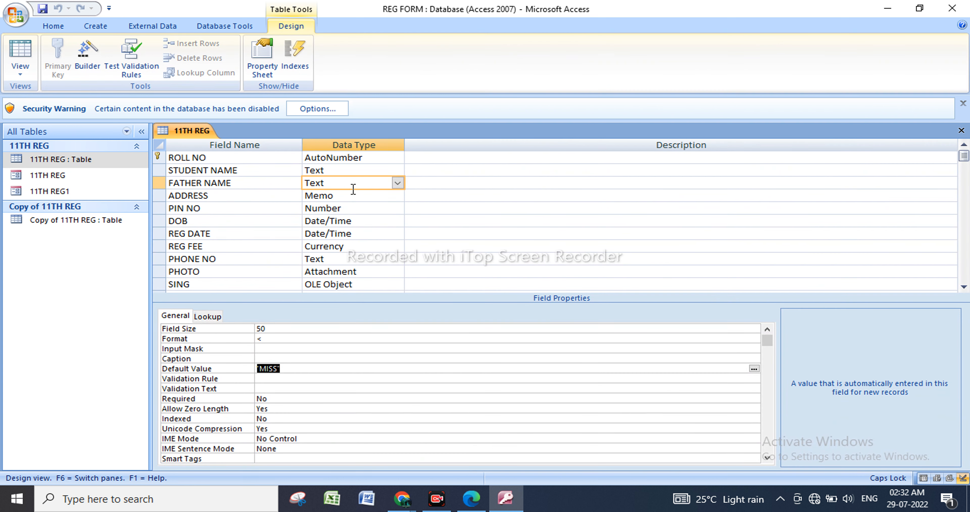
{"action": "left_click", "coordinate": [286, 369]}
{"action": "left_click", "coordinate": [278, 369]}
{"action": "key", "text": "BackSpace"}
{"action": "key", "text": "BackSpace"}
{"action": "left_click", "coordinate": [282, 339]}
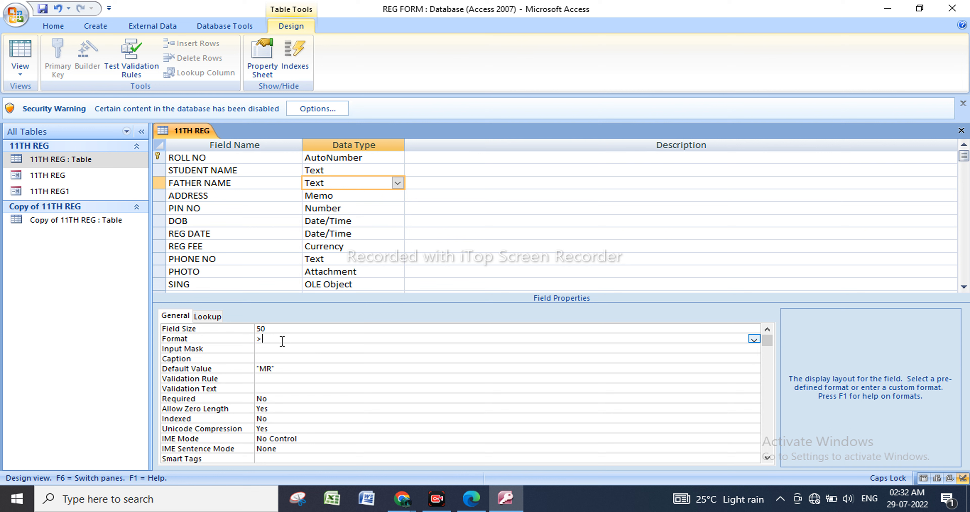
Save the changed 11TH REG table design, open the table in Datasheet view and check the FATHER NAME entry of record 5.
{"action": "right_click", "coordinate": [112, 162]}
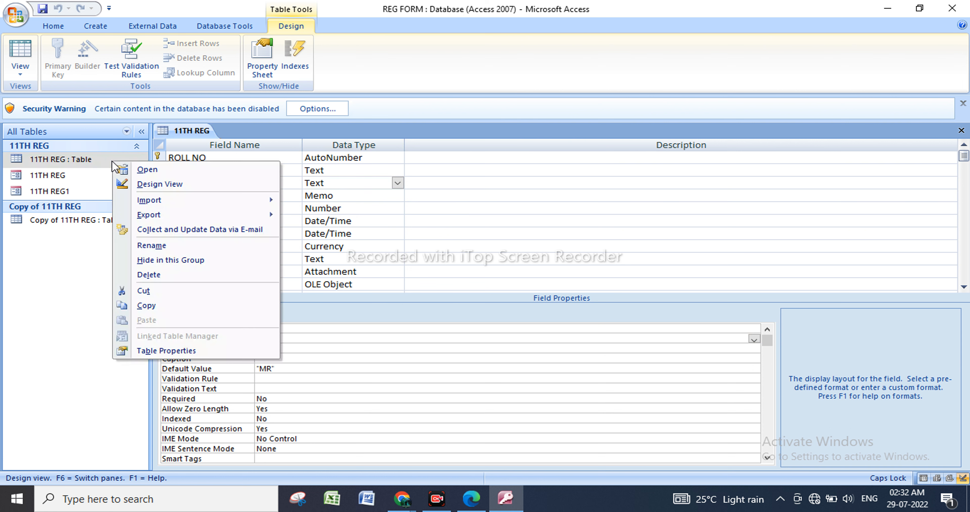
{"action": "left_click", "coordinate": [161, 170]}
{"action": "left_click", "coordinate": [449, 286]}
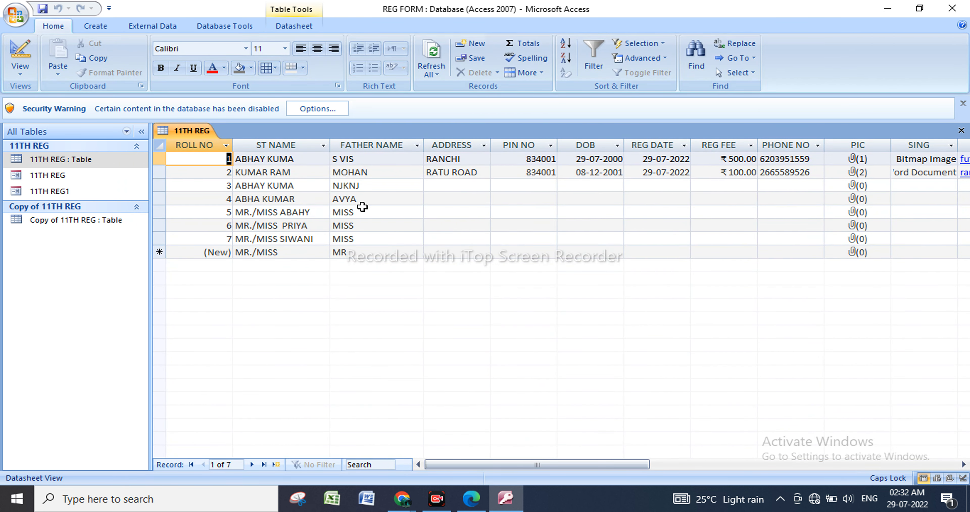
{"action": "left_click", "coordinate": [373, 212]}
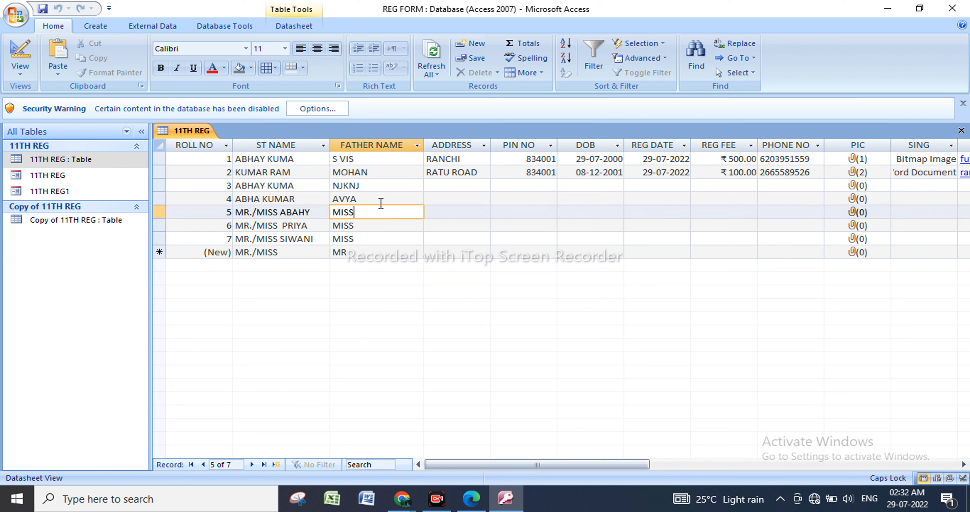
Add two new records by entering a father's first name after the default MR prefix in FATHER NAME.
{"action": "left_click", "coordinate": [386, 253]}
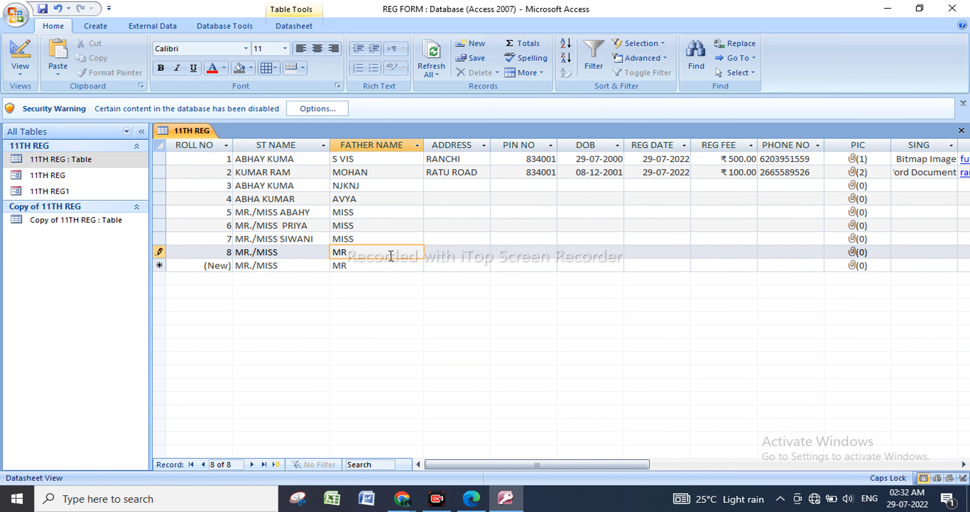
{"action": "type", "text": "RAM"}
{"action": "left_click", "coordinate": [395, 266]}
{"action": "type", "text": "MOHAM"}
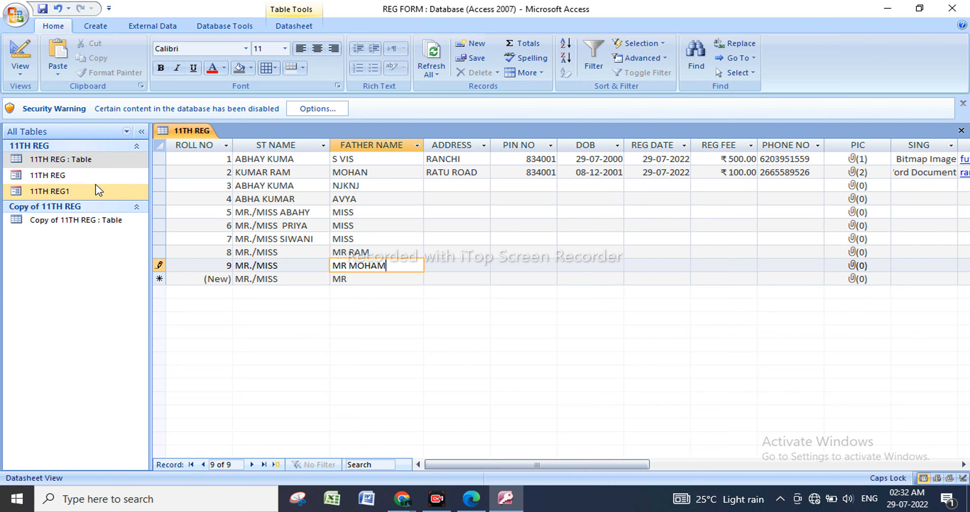
Return the 11TH REG table to Design view and begin the ADDRESS field's Default Value with VI.
{"action": "right_click", "coordinate": [102, 160]}
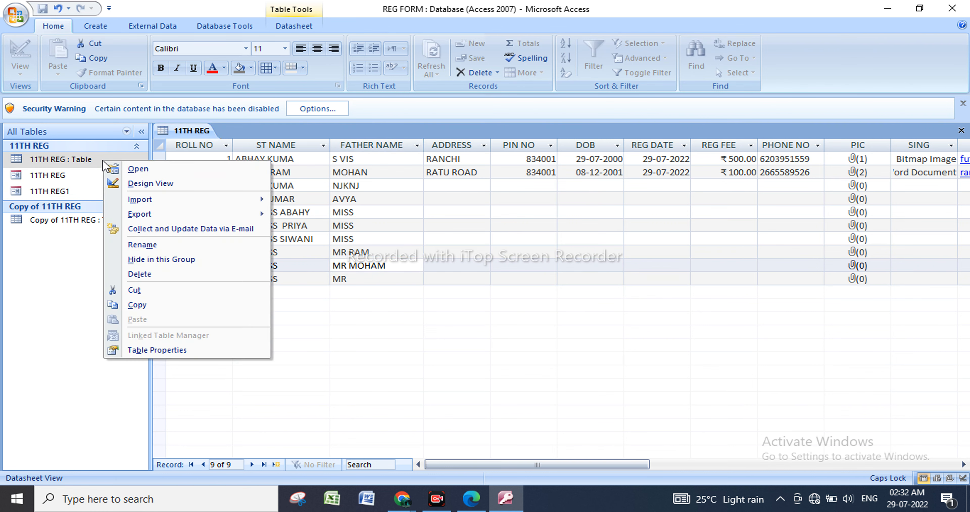
{"action": "left_click", "coordinate": [158, 184]}
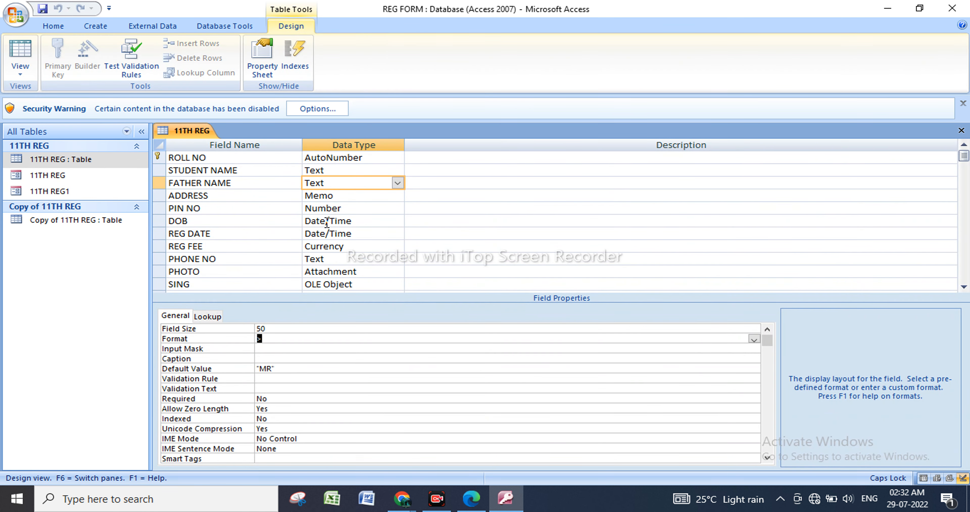
{"action": "left_click", "coordinate": [347, 200]}
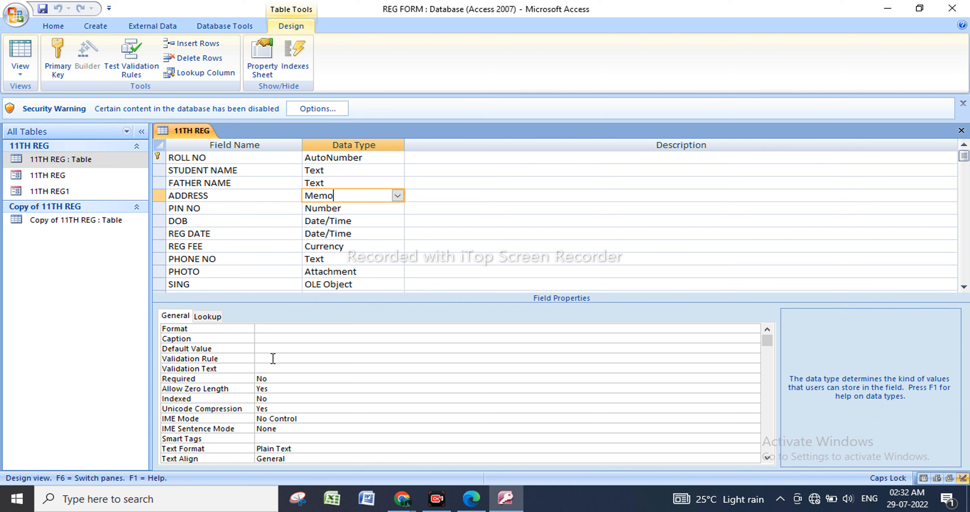
{"action": "left_click", "coordinate": [266, 348]}
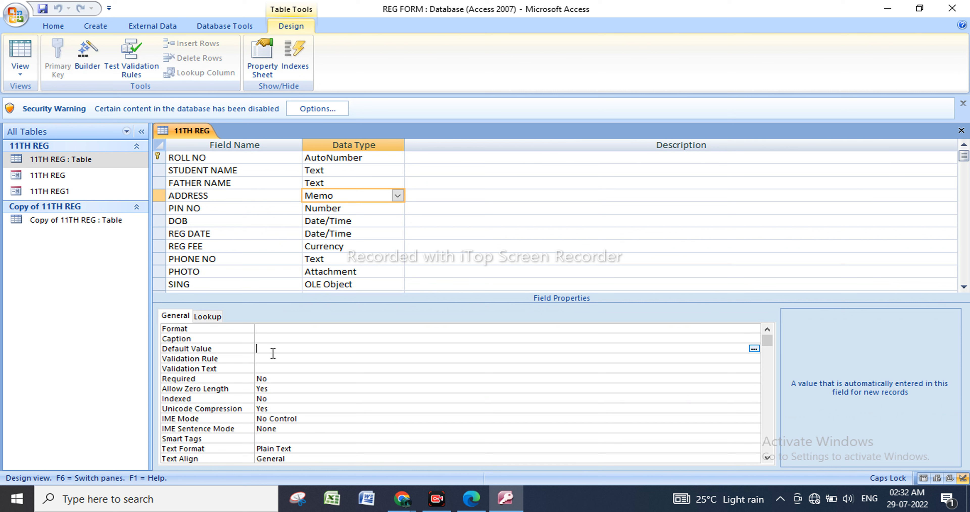
{"action": "type", "text": "VILL+PS+PO"}
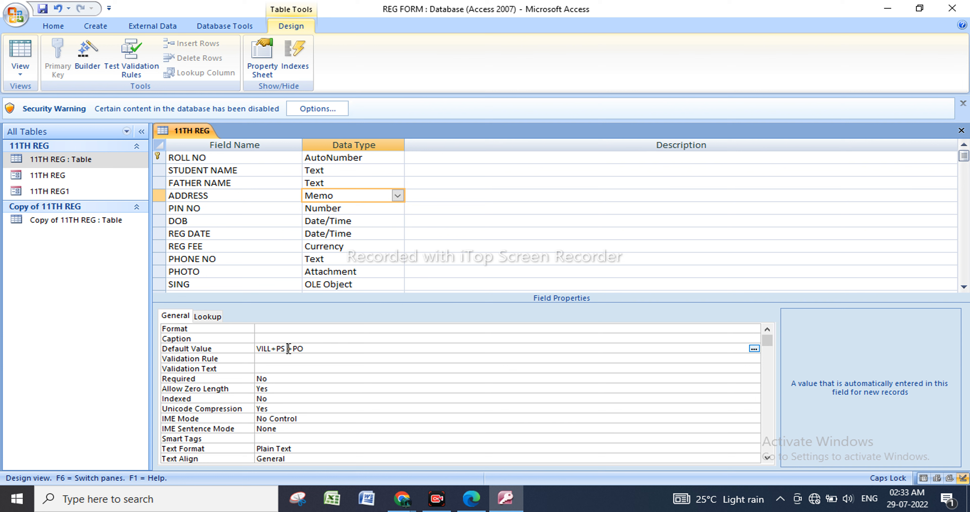
Finish the ADDRESS field's Default Value as "VILL"+"PS"+"PO-", then save the design and open the 11TH REG table in Datasheet view.
{"action": "key", "text": "BackSpace"}
{"action": "right_click", "coordinate": [114, 167]}
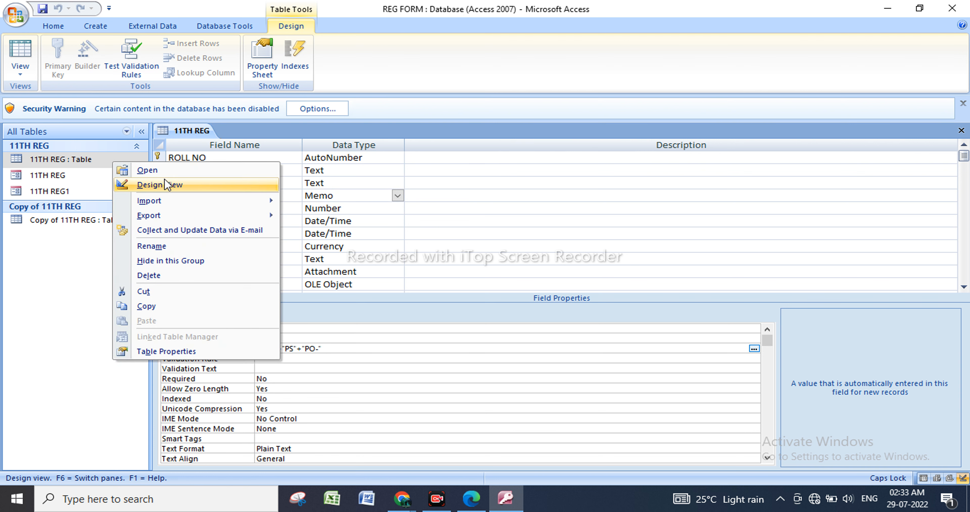
{"action": "left_click", "coordinate": [165, 170]}
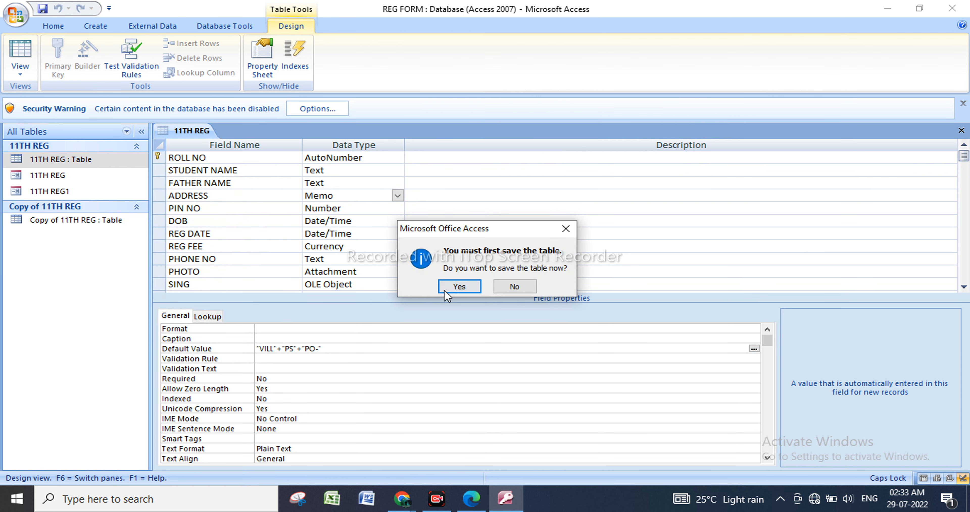
{"action": "left_click", "coordinate": [452, 288]}
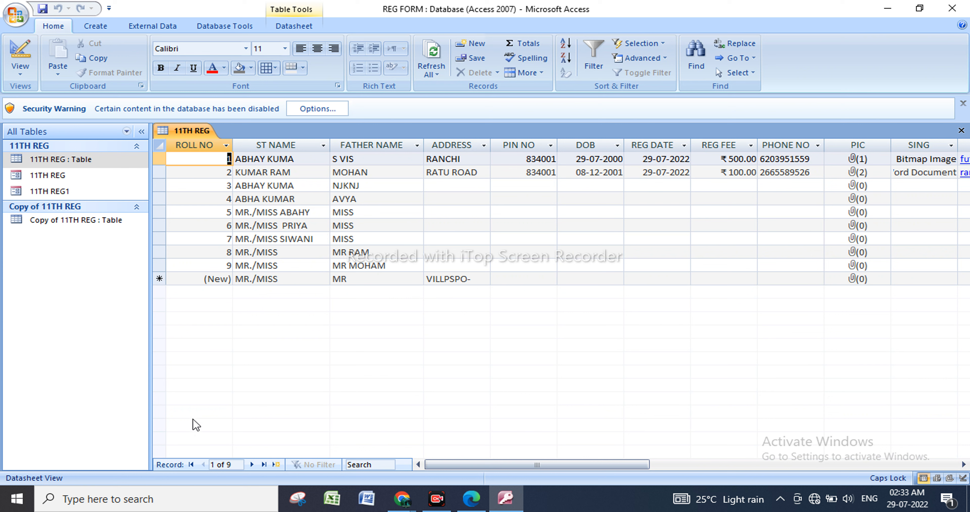
Return the 11TH REG table to Design view and change ADDRESS's Default Value to "VILL"-"PS"-"PO-".
{"action": "right_click", "coordinate": [107, 163]}
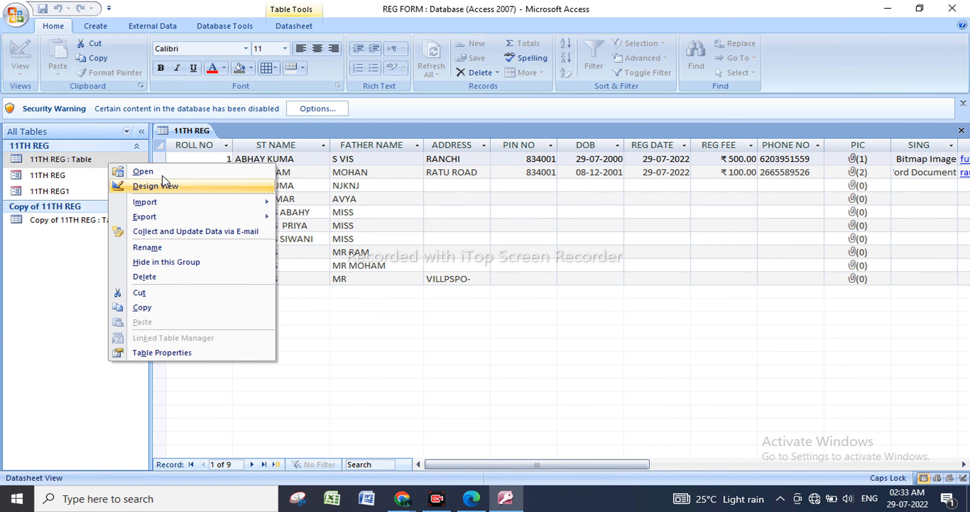
{"action": "left_click", "coordinate": [160, 186]}
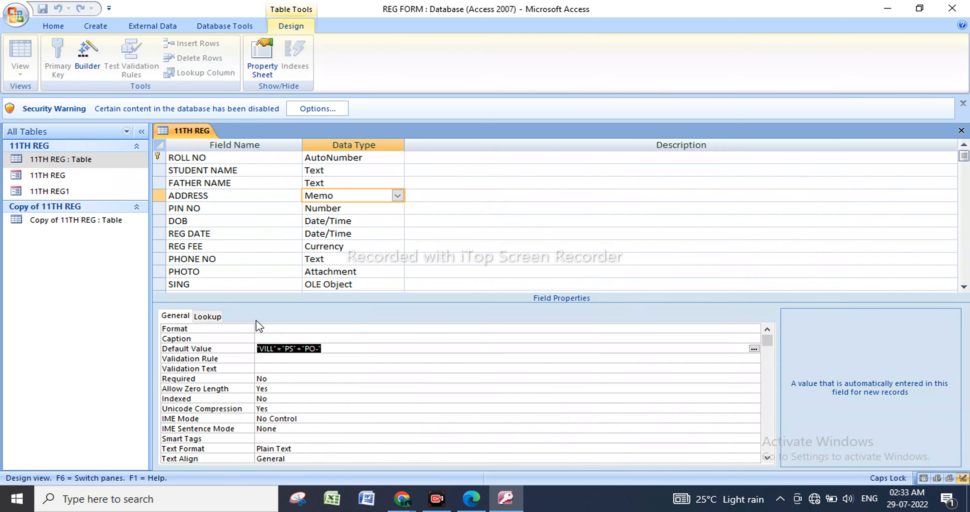
{"action": "left_click", "coordinate": [282, 352]}
{"action": "key", "text": "BackSpace"}
{"action": "key", "text": "BackSpace"}
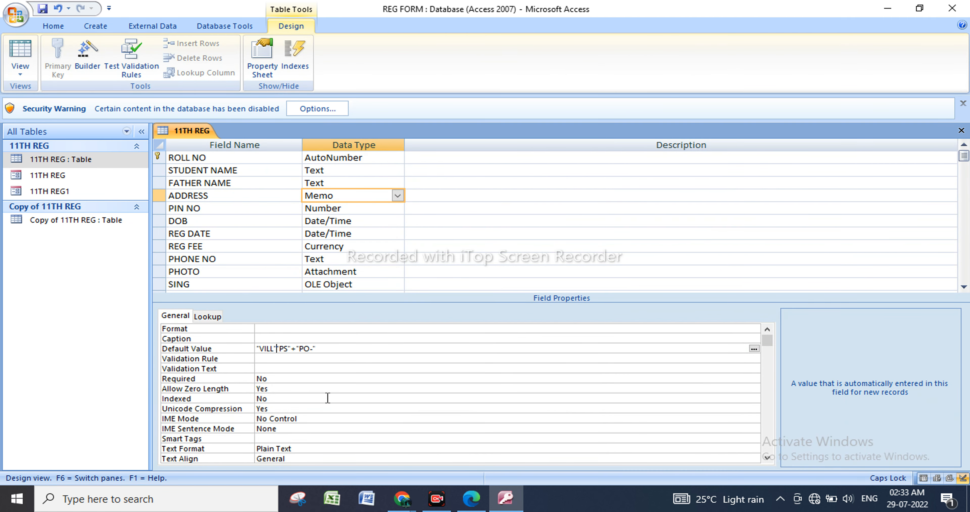
{"action": "type", "text": "+"}
{"action": "left_click", "coordinate": [299, 349]}
{"action": "key", "text": "BackSpace"}
{"action": "type", "text": "-"}
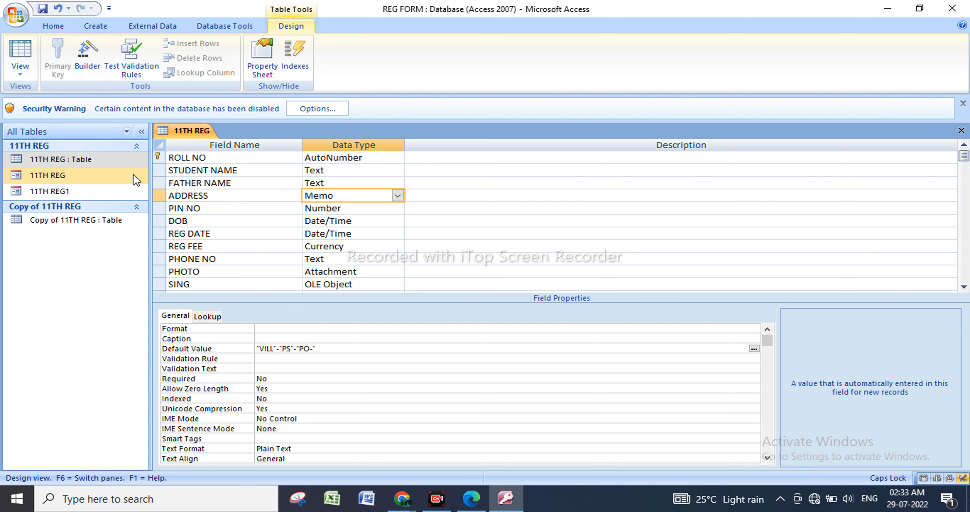
Try to save the changed 11TH REG design and open the table in Datasheet view.
{"action": "right_click", "coordinate": [111, 158]}
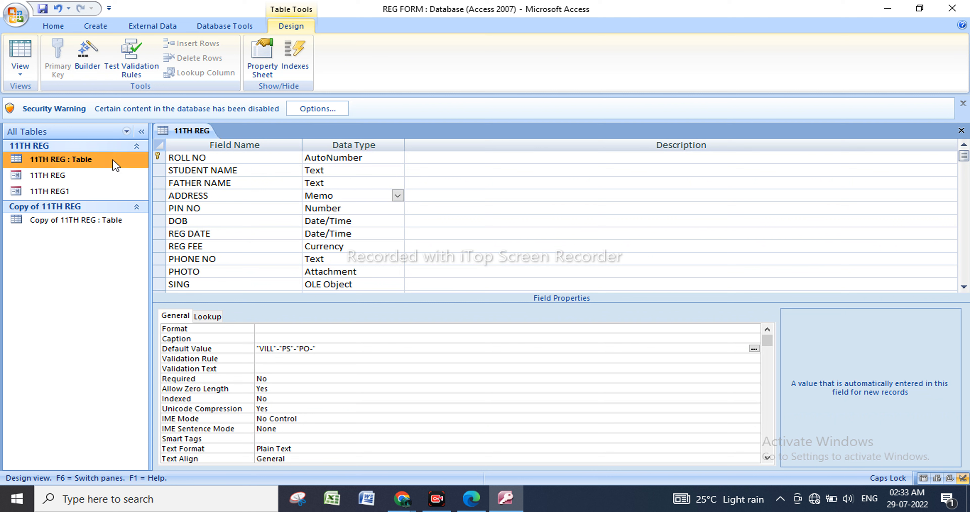
{"action": "left_click", "coordinate": [145, 169]}
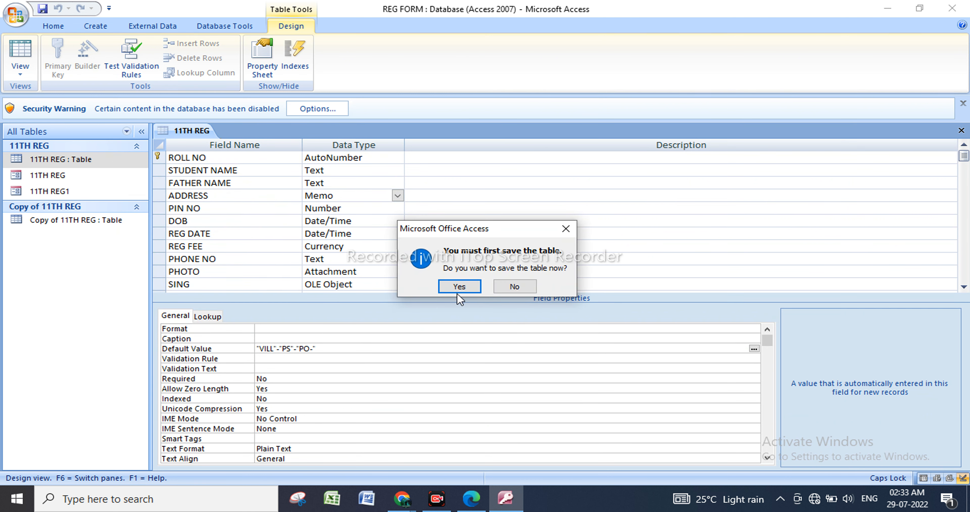
{"action": "left_click", "coordinate": [459, 286]}
{"action": "left_click", "coordinate": [486, 277]}
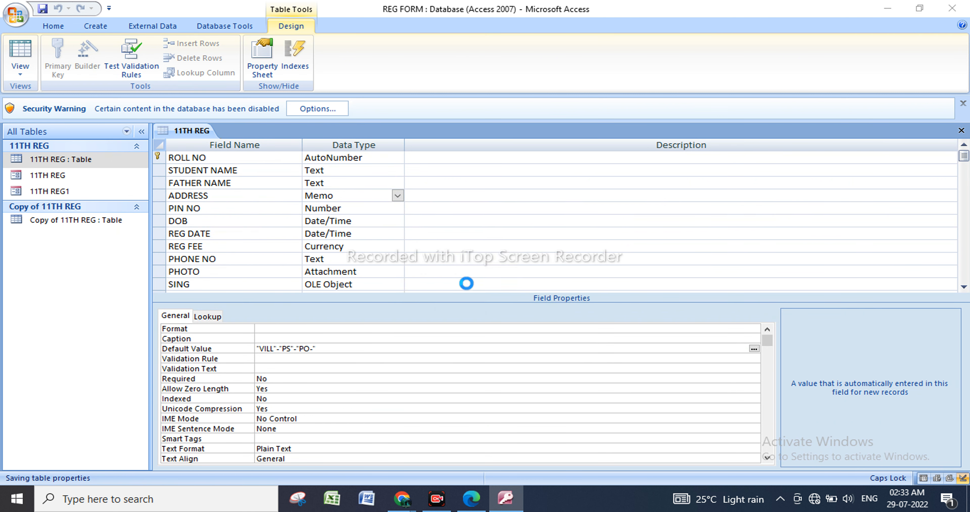
{"action": "left_click", "coordinate": [615, 210]}
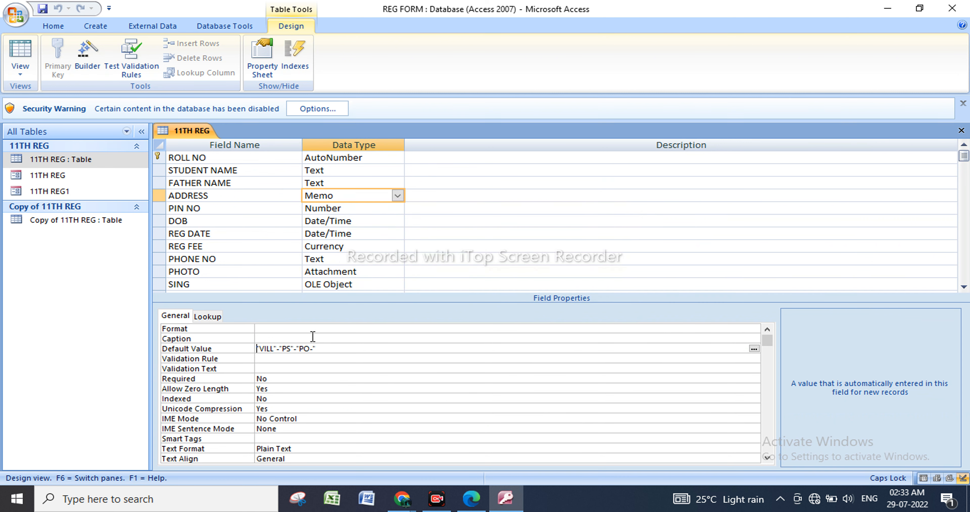
Replace ADDRESS's Default Value with "VILL- PS- PO-", then save the design and open the 11TH REG table in Datasheet view.
{"action": "left_click_drag", "start_coordinate": [337, 348], "coordinate": [156, 350]}
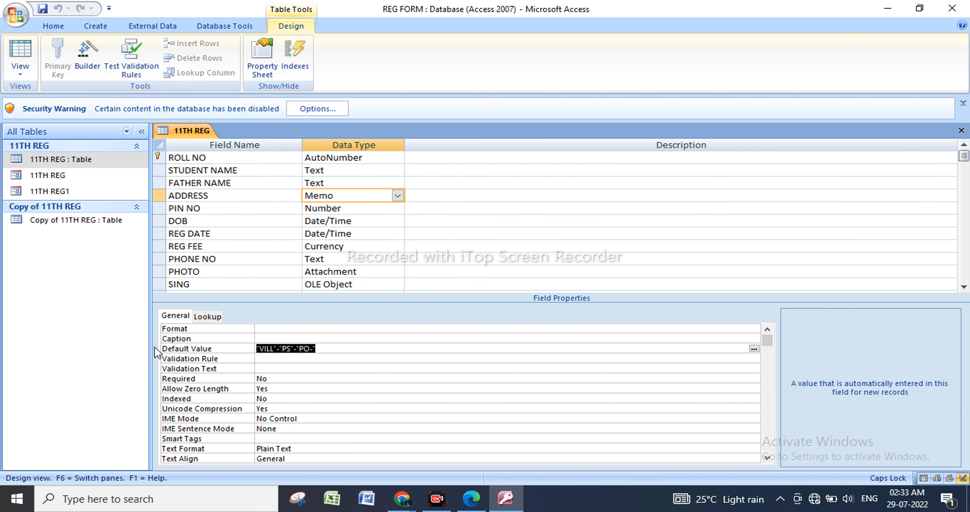
{"action": "type", "text": "VILL"}
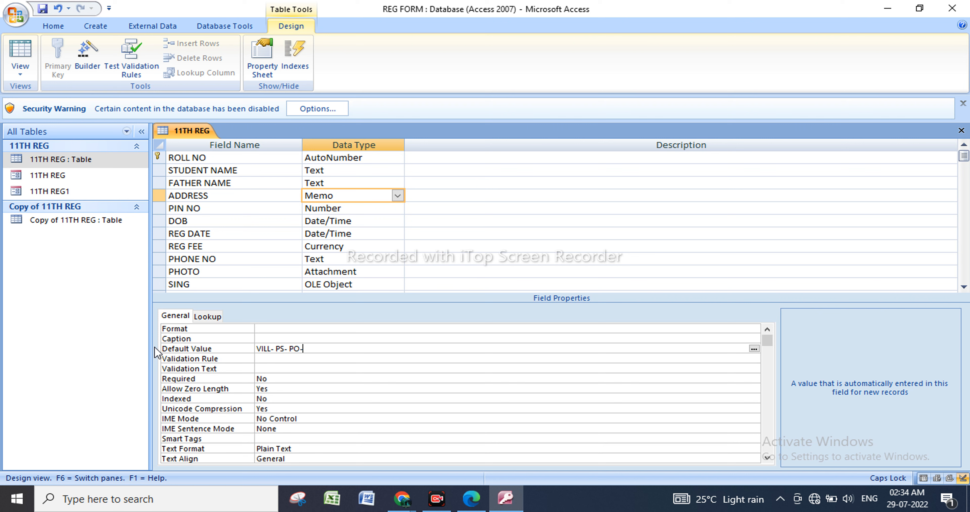
{"action": "left_click", "coordinate": [99, 160]}
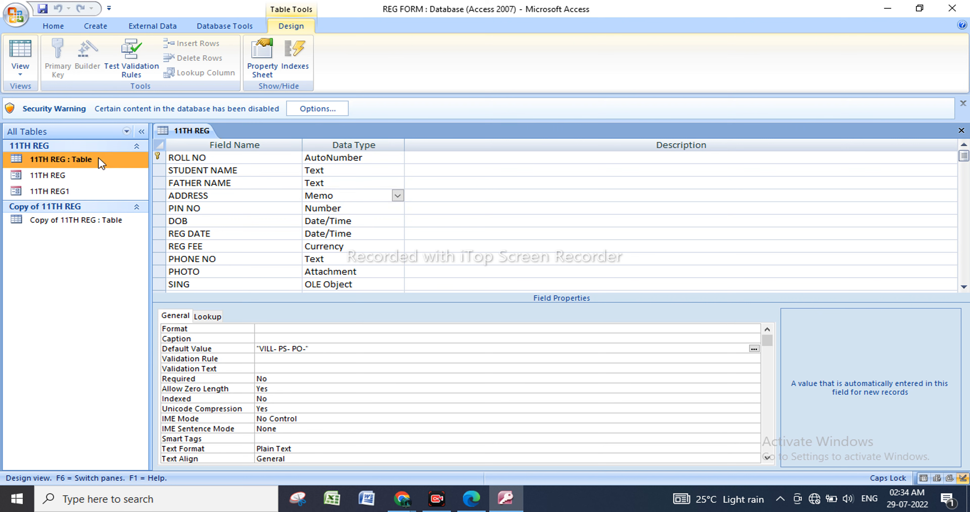
{"action": "right_click", "coordinate": [99, 160]}
{"action": "left_click", "coordinate": [139, 162]}
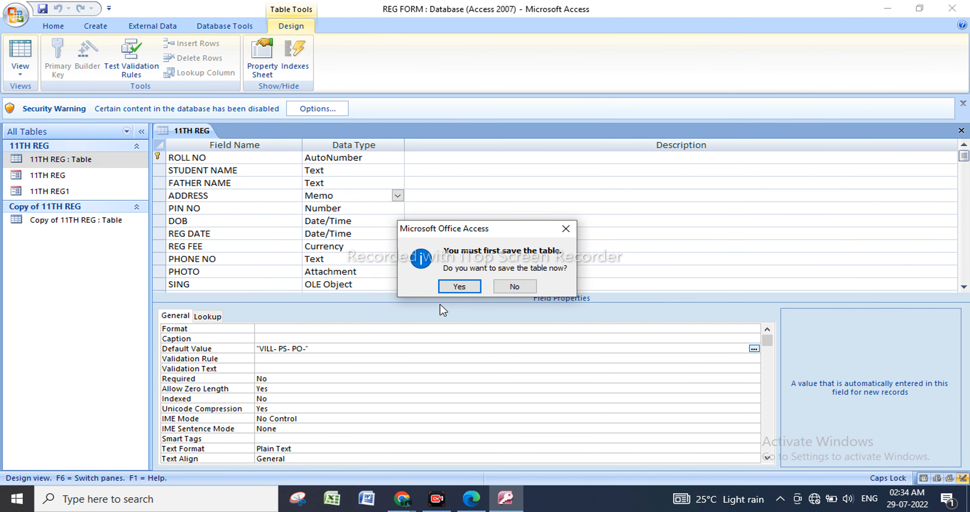
{"action": "left_click", "coordinate": [455, 286]}
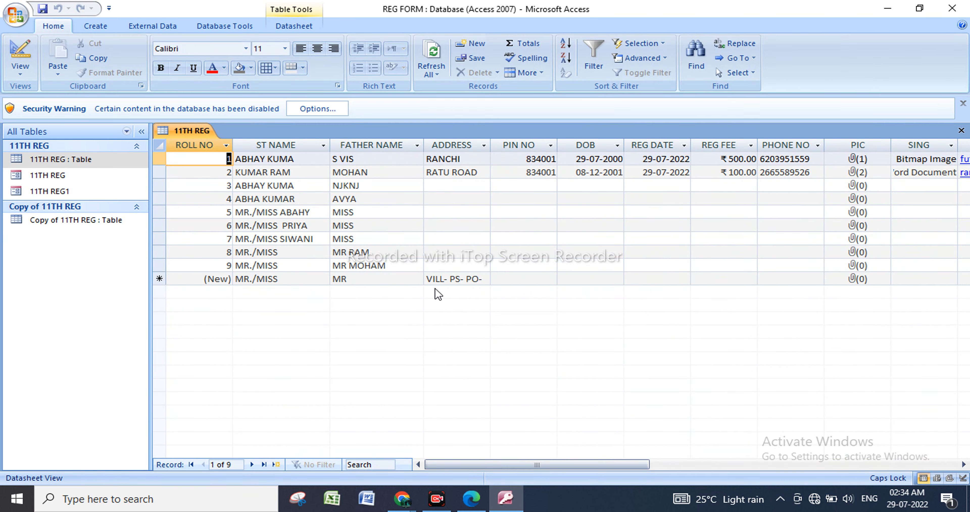
Add a new record by entering RANCH after the default text in its ADDRESS field.
{"action": "left_click", "coordinate": [482, 279]}
{"action": "type", "text": "RAN"}
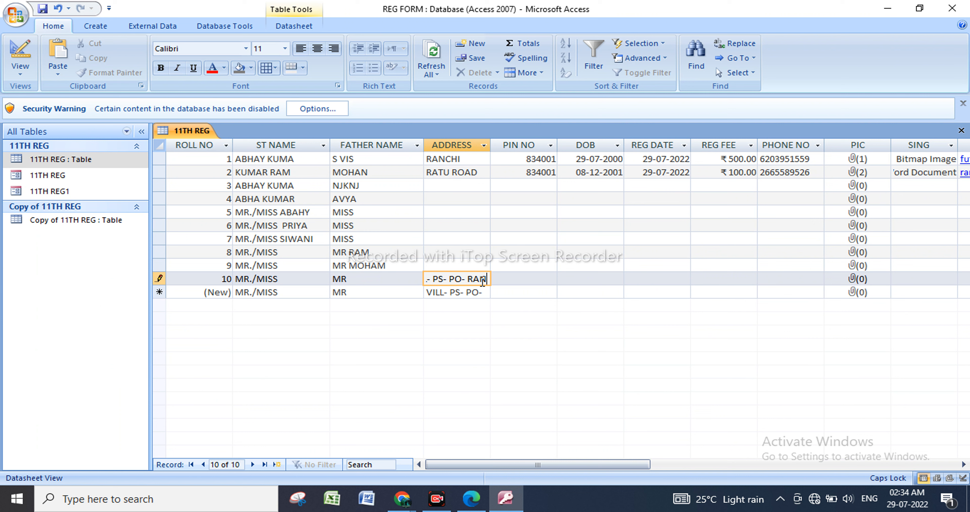
{"action": "type", "text": "CHI"}
{"action": "left_click", "coordinate": [530, 290]}
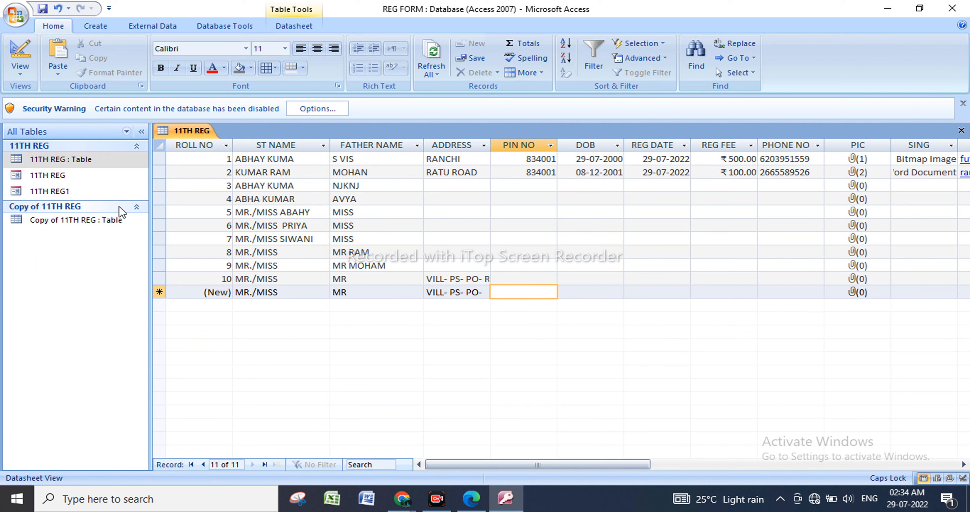
{"action": "right_click", "coordinate": [103, 160]}
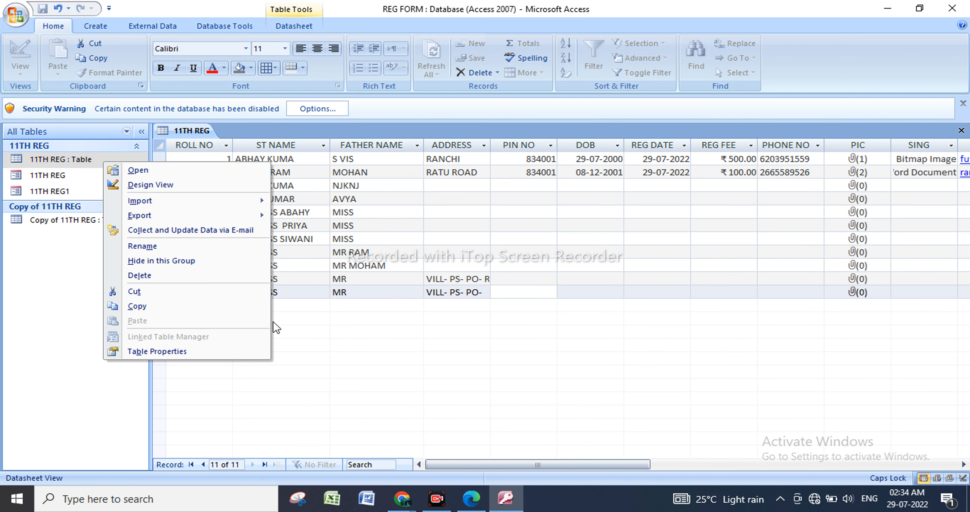
{"action": "left_click", "coordinate": [195, 171]}
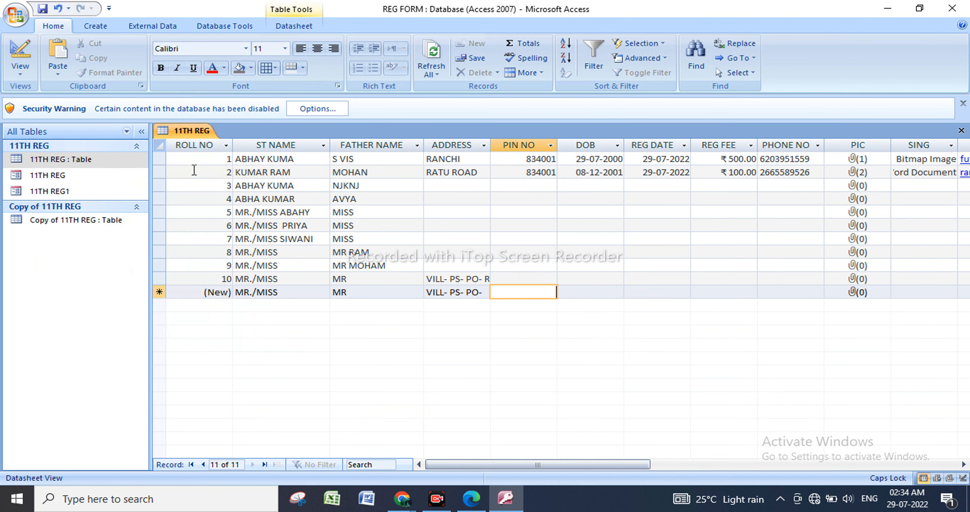
{"action": "left_click", "coordinate": [119, 158]}
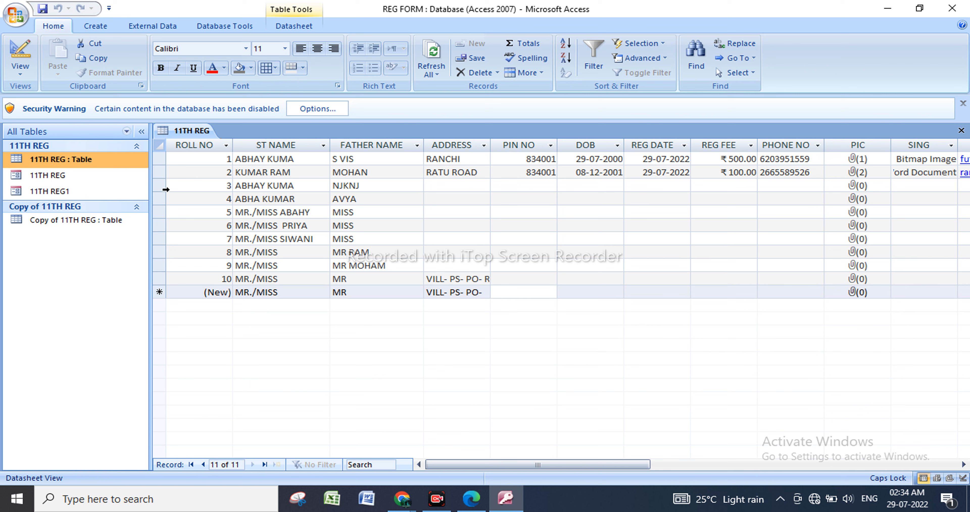
Delete the records with ROLL NO 3 through 10 from the 11TH REG datasheet.
{"action": "left_click", "coordinate": [156, 185]}
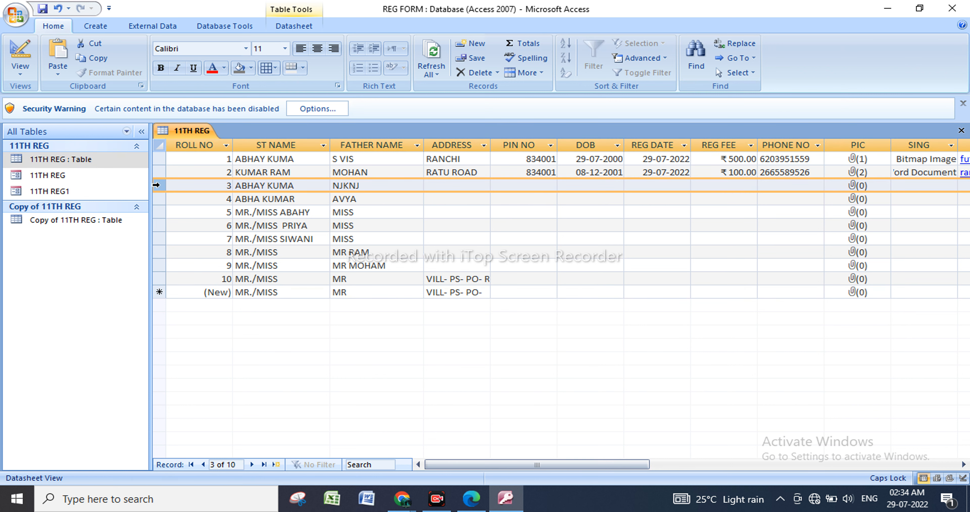
{"action": "key", "text": "shift+Down"}
{"action": "key", "text": "shift+Down"}
{"action": "key", "text": "shift+Down"}
{"action": "key", "text": "shift+Down"}
{"action": "key", "text": "shift+Down"}
{"action": "key", "text": "shift+Down"}
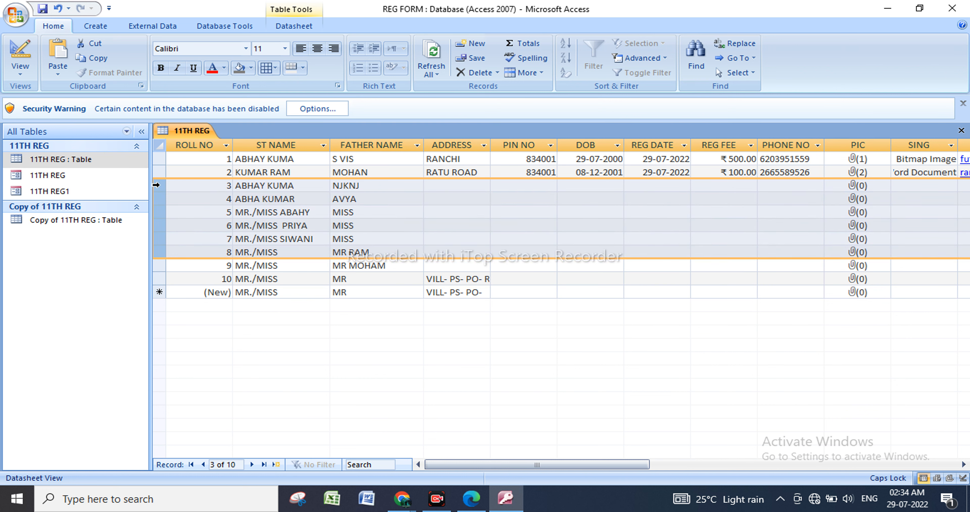
{"action": "key", "text": "shift+Down"}
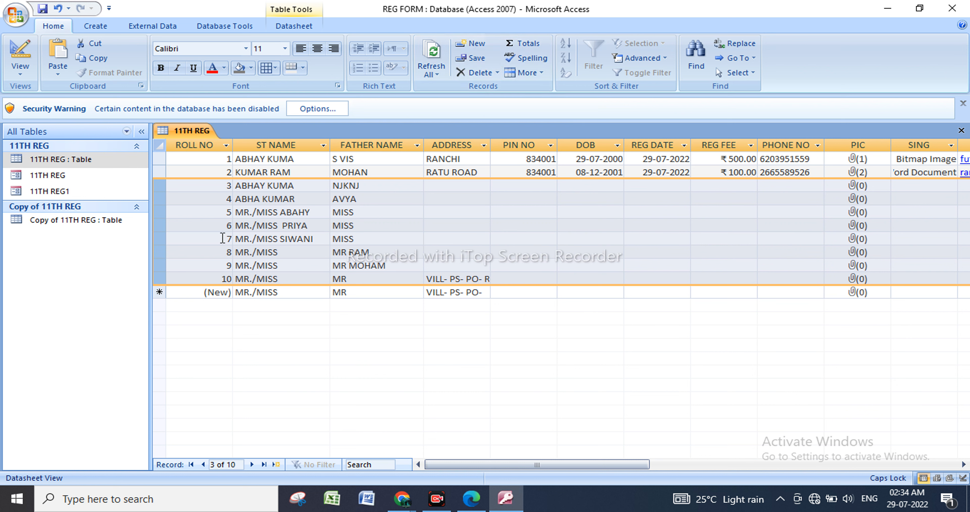
{"action": "left_click", "coordinate": [475, 72]}
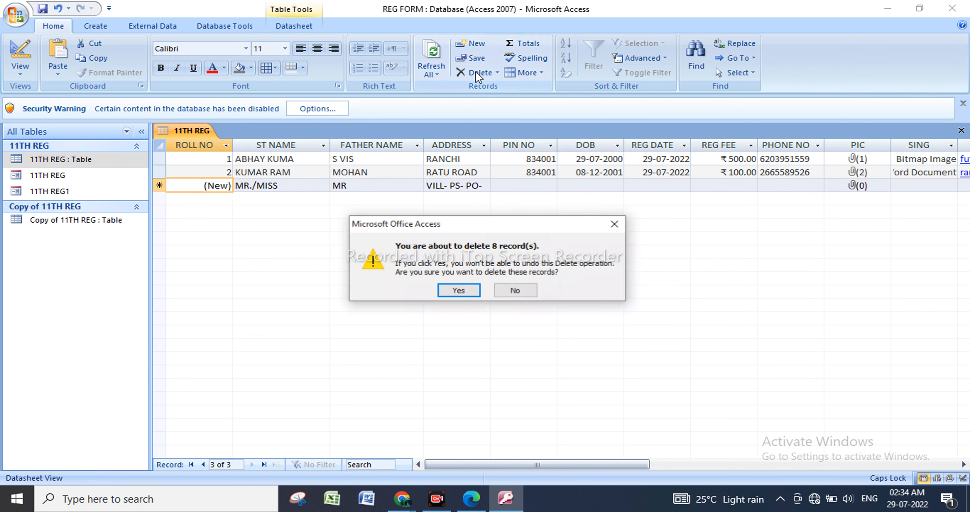
{"action": "left_click", "coordinate": [459, 290]}
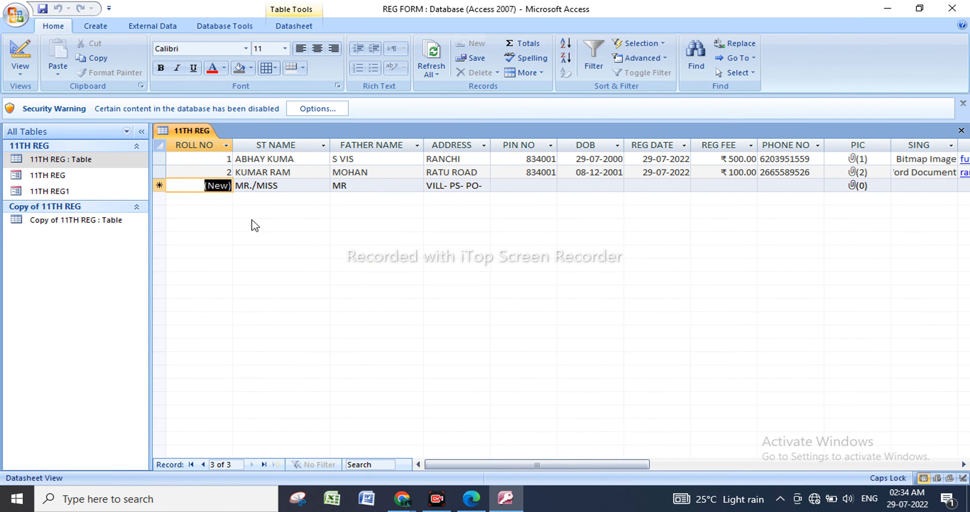
Start a new record in the ST NAME field after its default prefix, and return the 11TH REG table to Design view.
{"action": "left_click", "coordinate": [305, 187]}
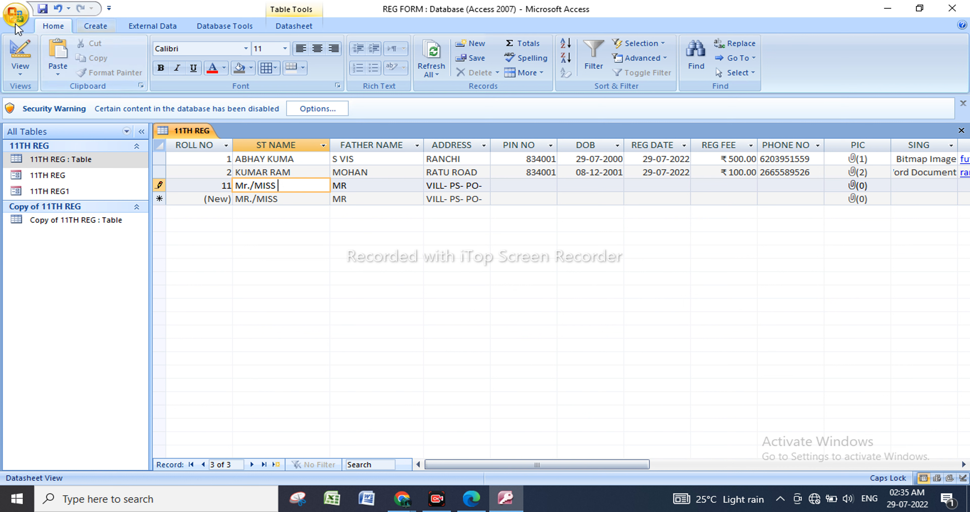
{"action": "left_click", "coordinate": [124, 157]}
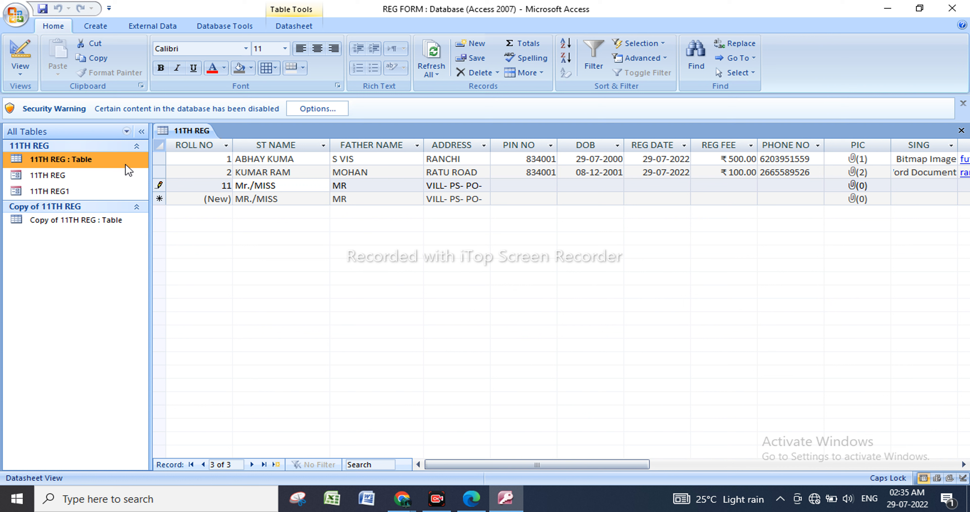
{"action": "right_click", "coordinate": [125, 161]}
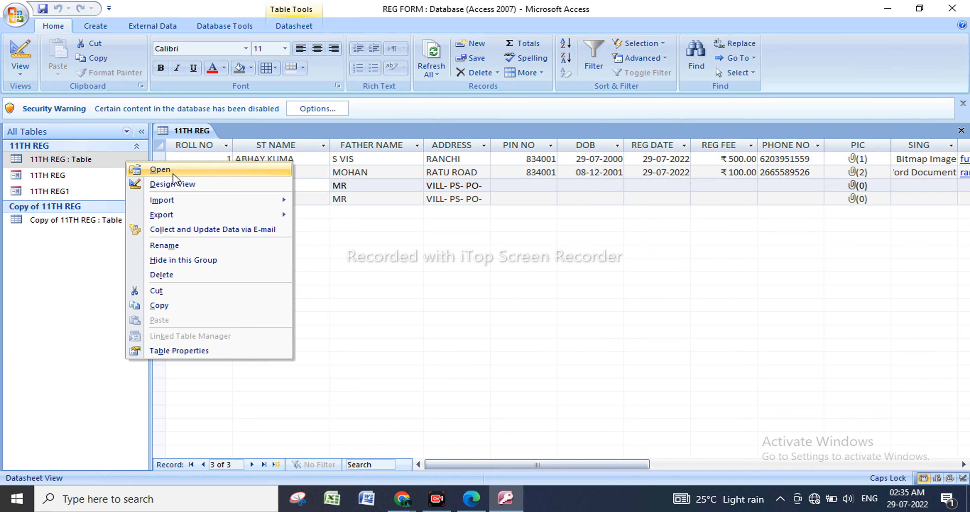
{"action": "left_click", "coordinate": [177, 183]}
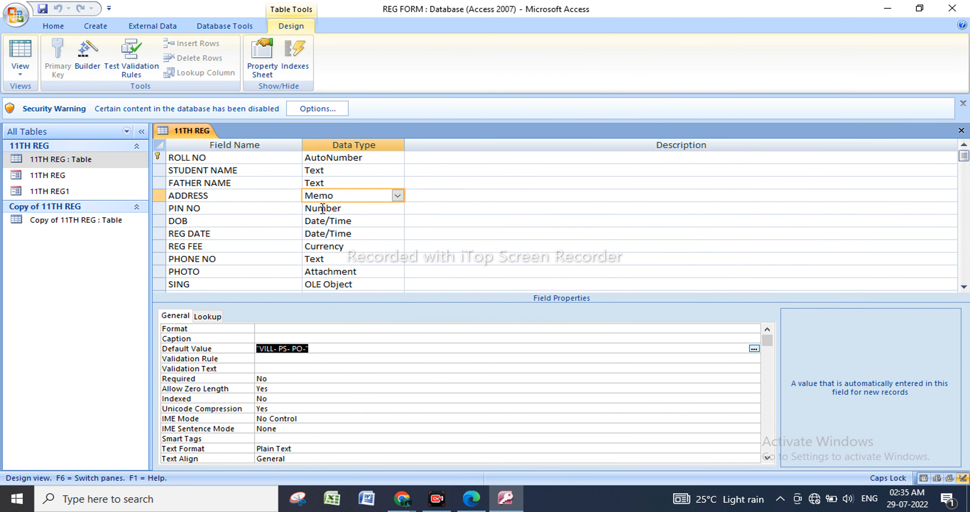
Set STUDENT NAME's Required property to Yes, save the design, and open the 11TH REG table in Datasheet view.
{"action": "left_click", "coordinate": [335, 170]}
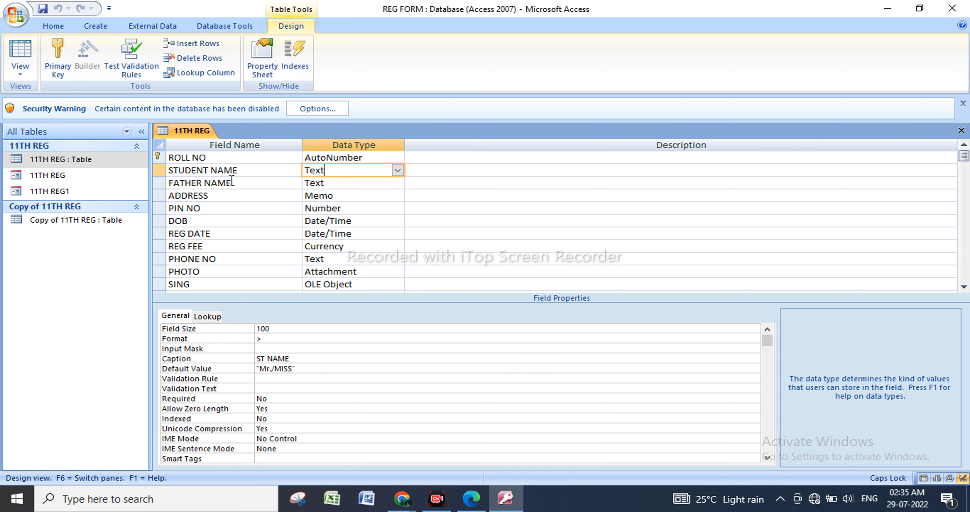
{"action": "left_click", "coordinate": [288, 399]}
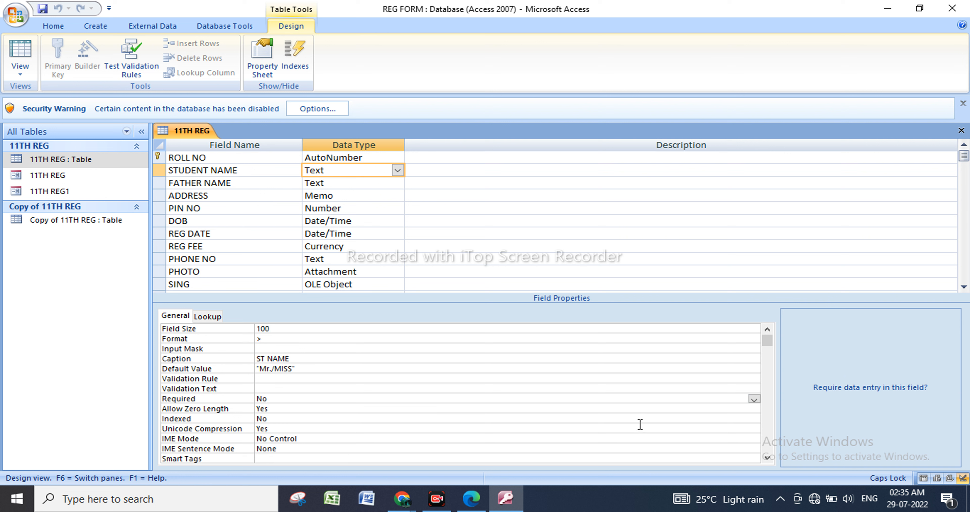
{"action": "left_click", "coordinate": [754, 398]}
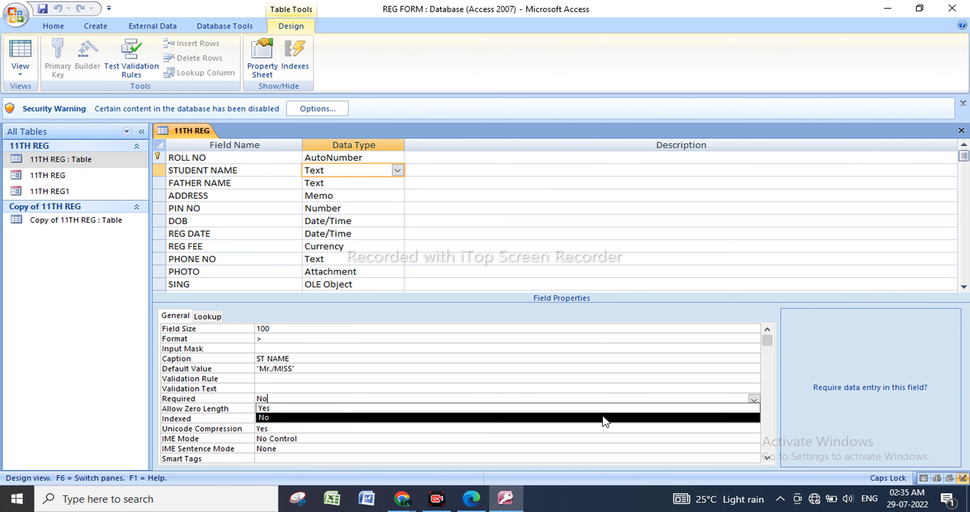
{"action": "left_click", "coordinate": [342, 408]}
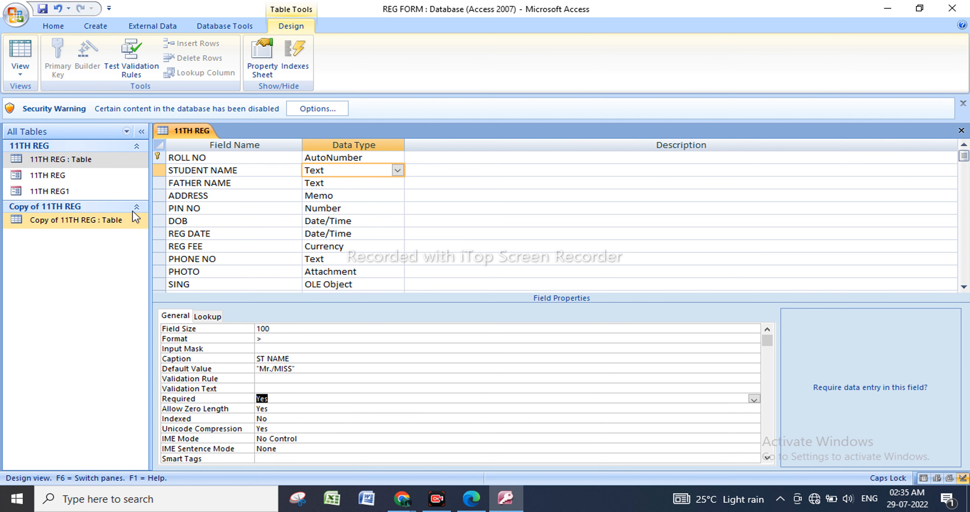
{"action": "right_click", "coordinate": [115, 161]}
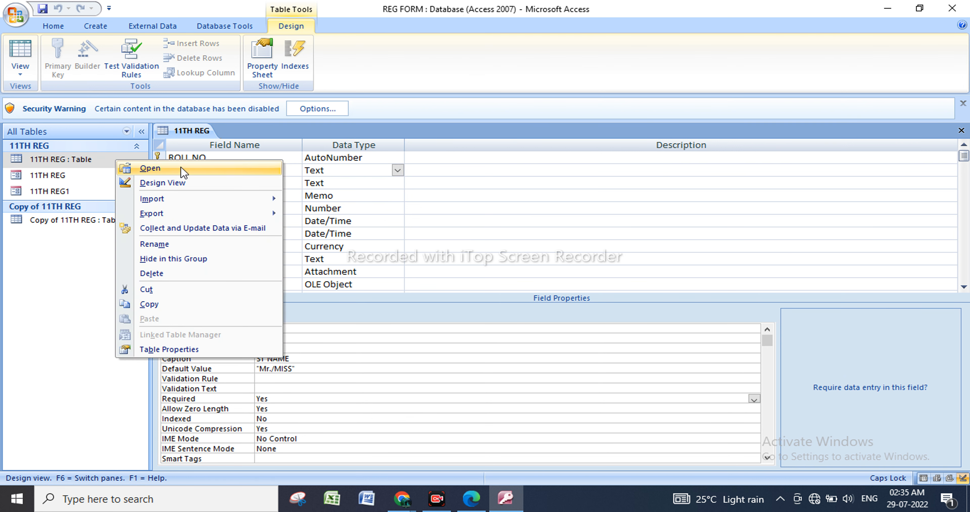
{"action": "left_click", "coordinate": [181, 166]}
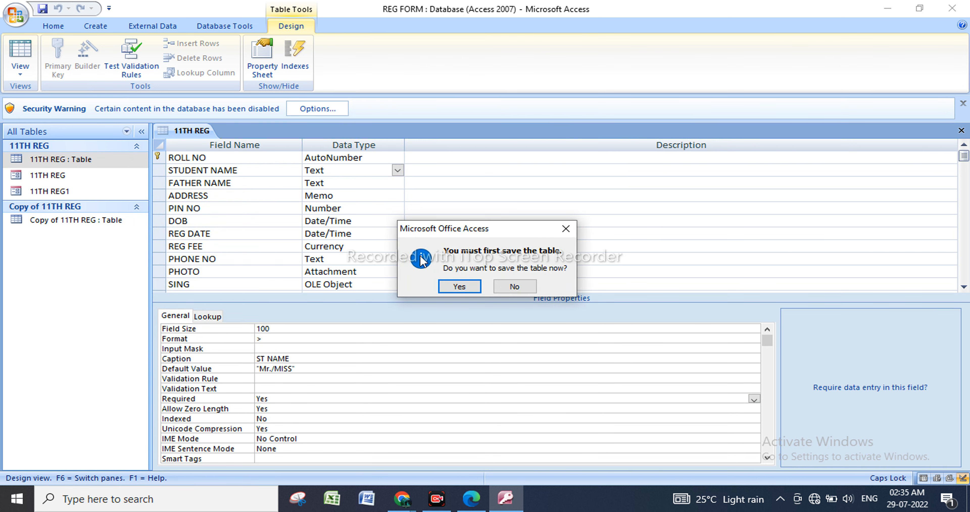
{"action": "left_click", "coordinate": [458, 288]}
{"action": "left_click", "coordinate": [433, 280]}
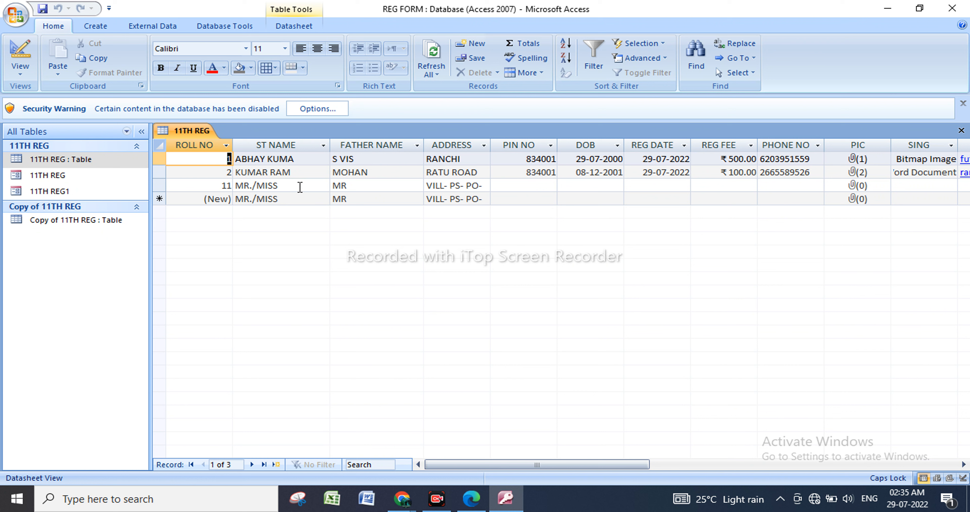
Add a new record by entering a student's name after the default Mr./MISS prefix in its ST NAME field.
{"action": "left_click", "coordinate": [303, 200]}
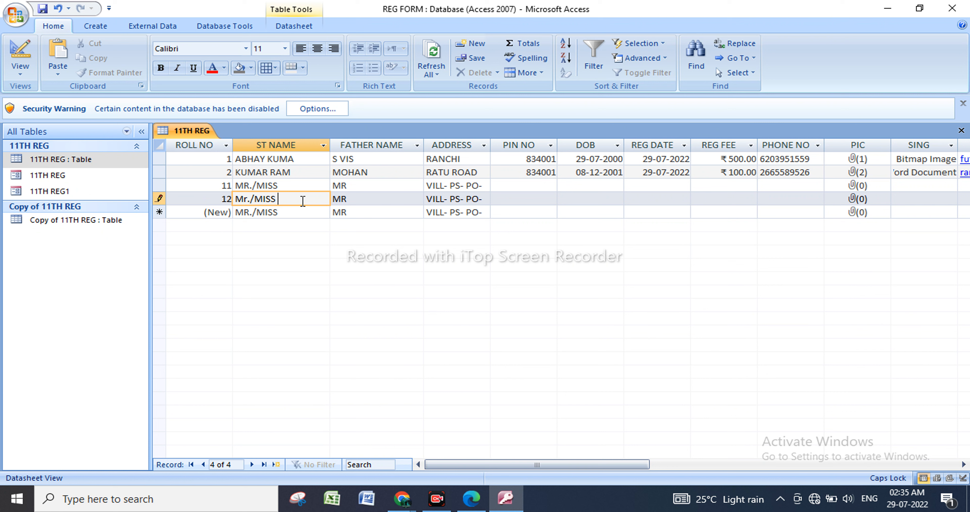
{"action": "type", "text": "MOHAN"}
{"action": "key", "text": "Tab"}
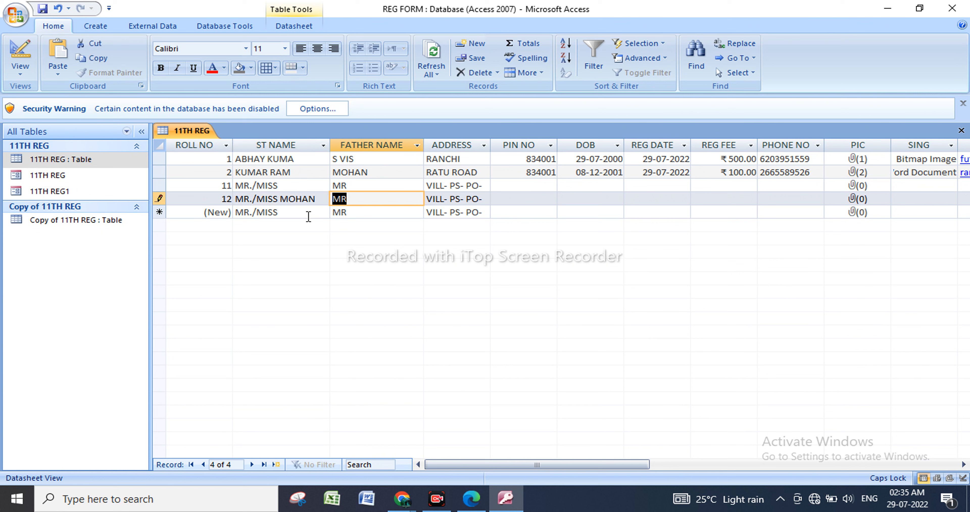
Add two more records by entering only a father's name after the default MR prefix in each FATHER NAME field.
{"action": "left_click", "coordinate": [309, 216]}
{"action": "left_click", "coordinate": [386, 216]}
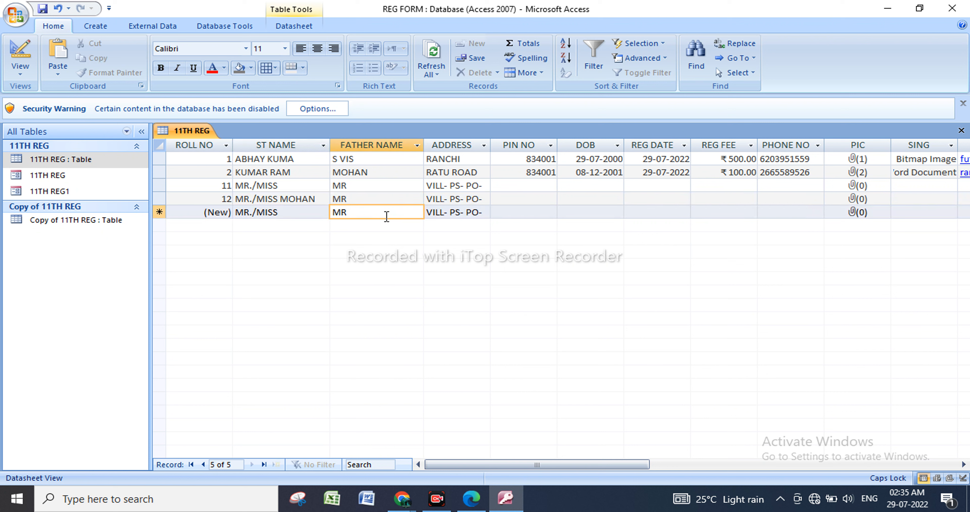
{"action": "type", "text": "SOHAN"}
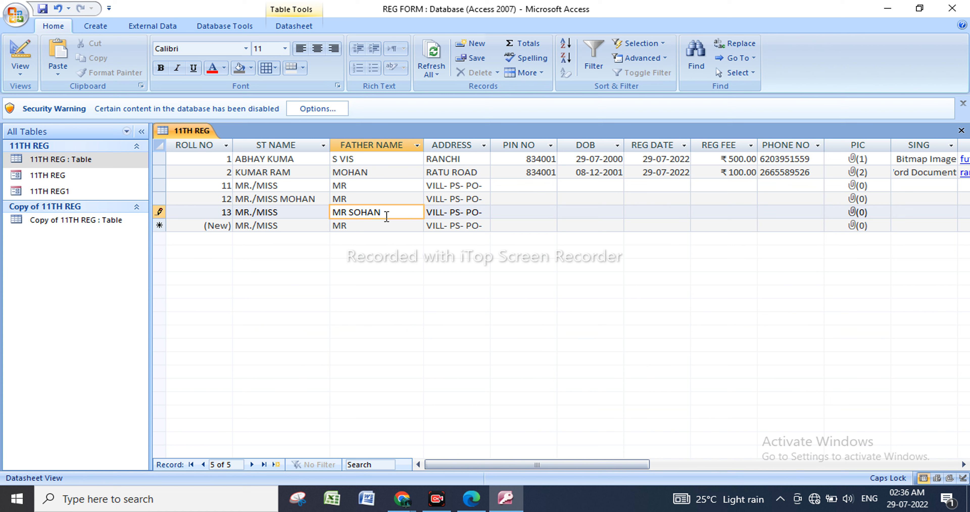
{"action": "left_click", "coordinate": [386, 224]}
{"action": "type", "text": "MR"}
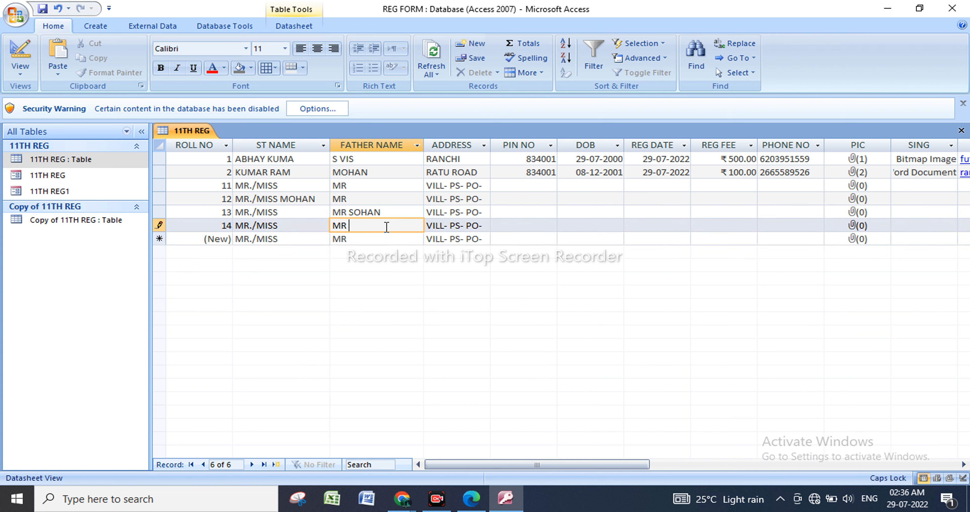
{"action": "type", "text": "OHAN"}
{"action": "left_click", "coordinate": [417, 239]}
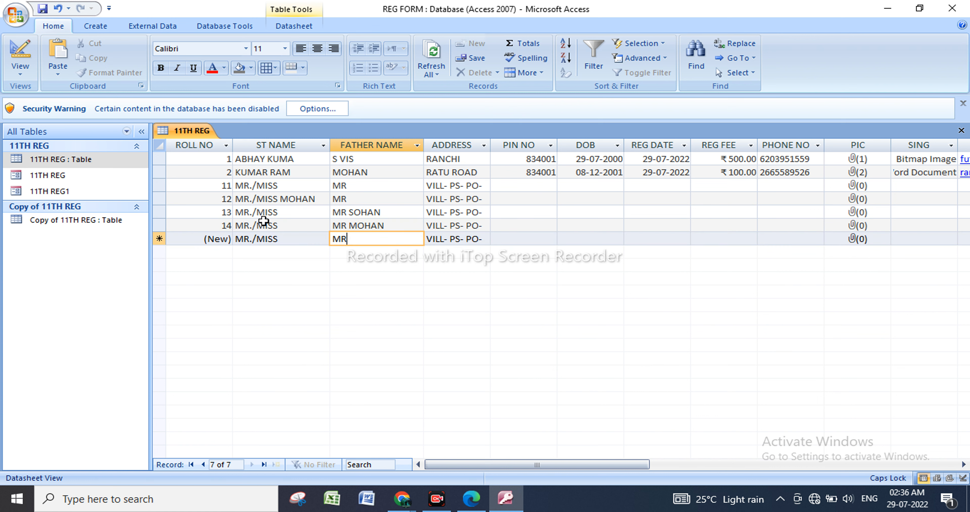
Clear STUDENT NAME's Default Value in Design view, save the design, and reopen the 11TH REG table in Datasheet view.
{"action": "right_click", "coordinate": [122, 165]}
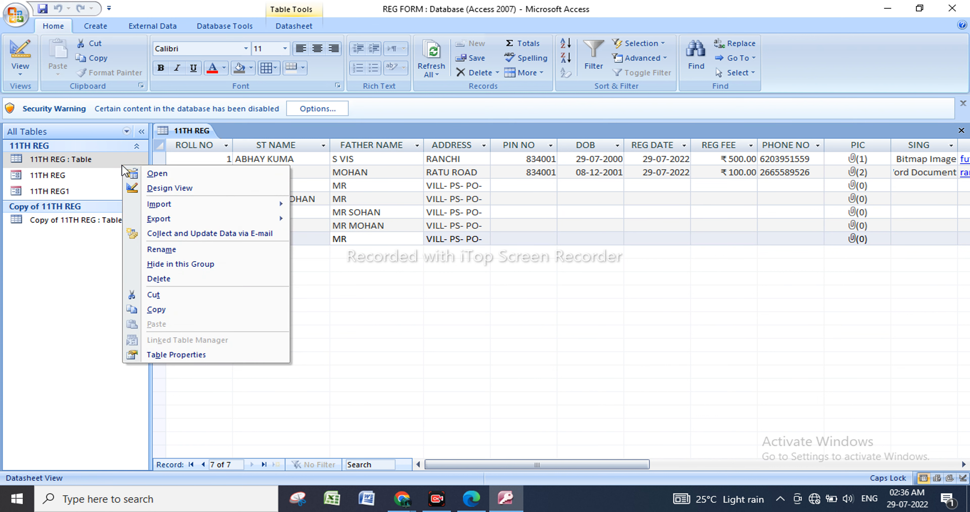
{"action": "left_click", "coordinate": [199, 189]}
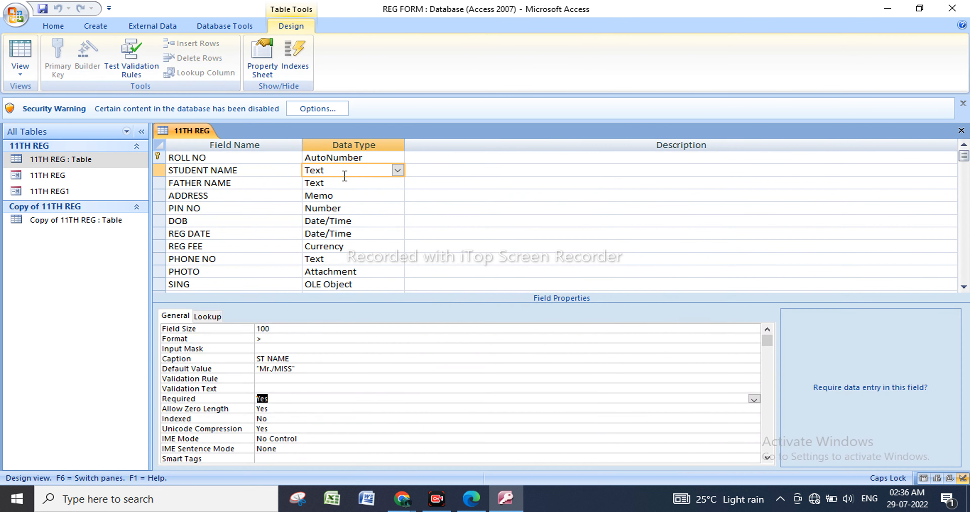
{"action": "left_click", "coordinate": [213, 368]}
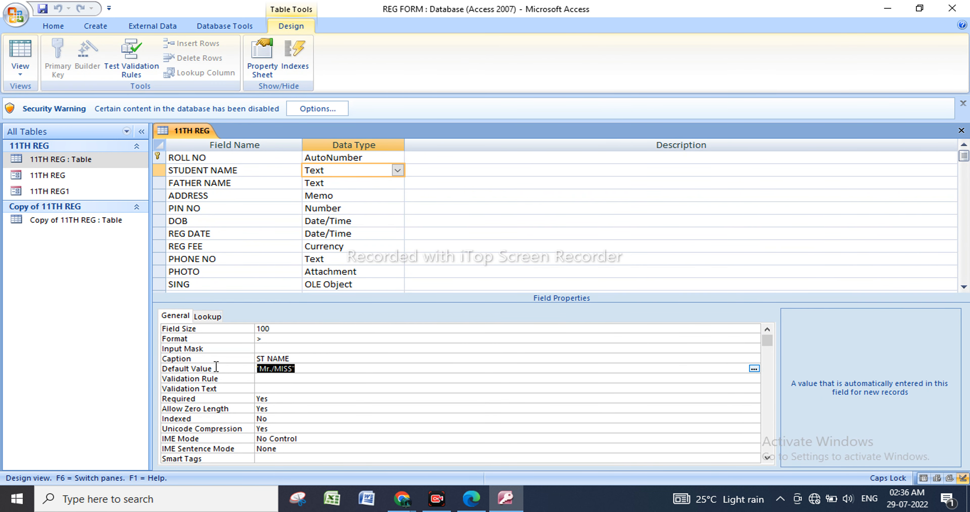
{"action": "key", "text": "Delete"}
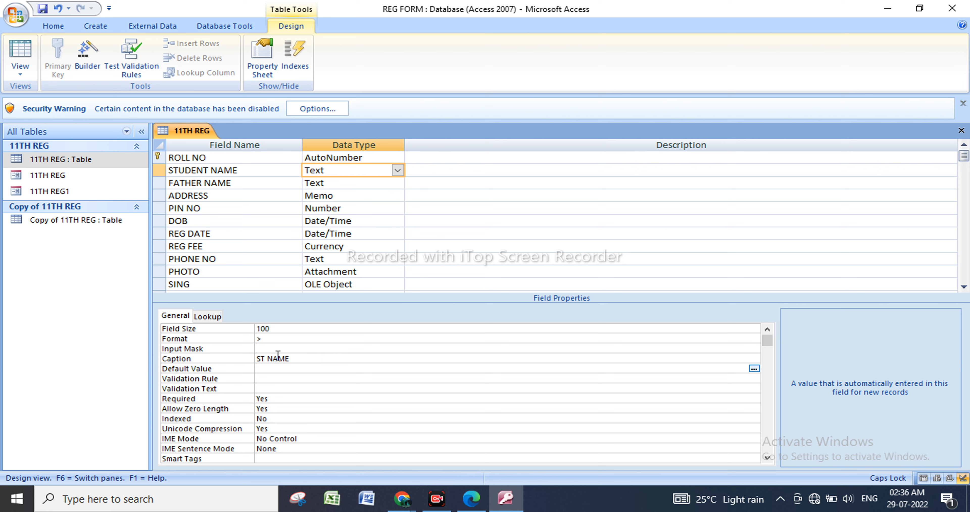
{"action": "left_click", "coordinate": [118, 162]}
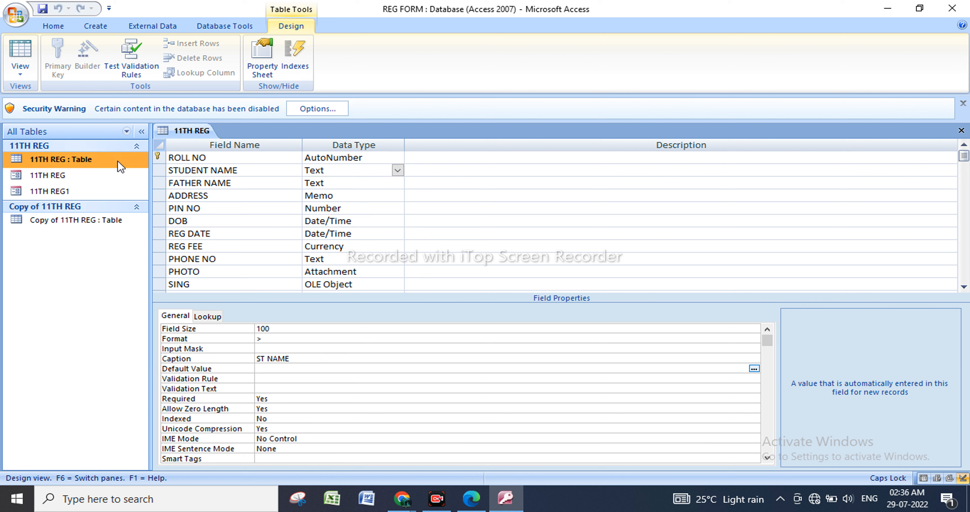
{"action": "right_click", "coordinate": [117, 160]}
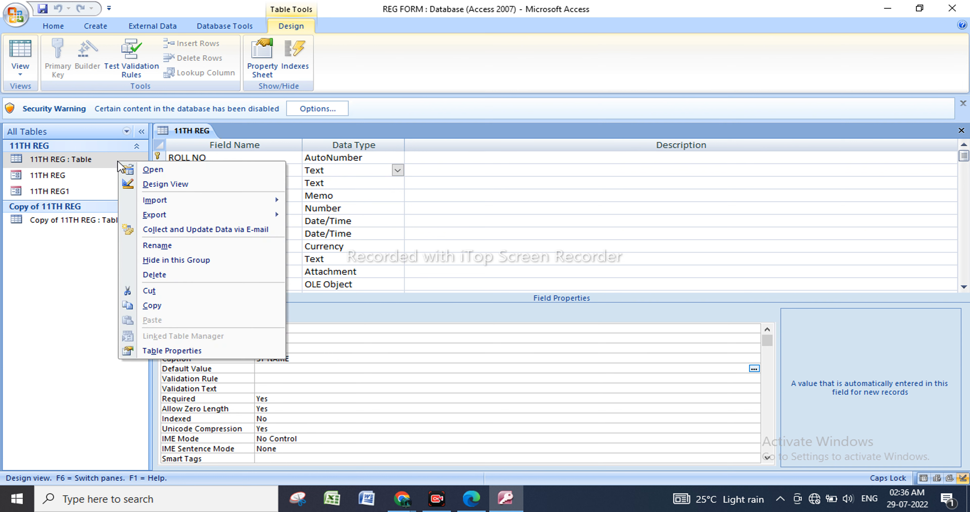
{"action": "left_click", "coordinate": [182, 168]}
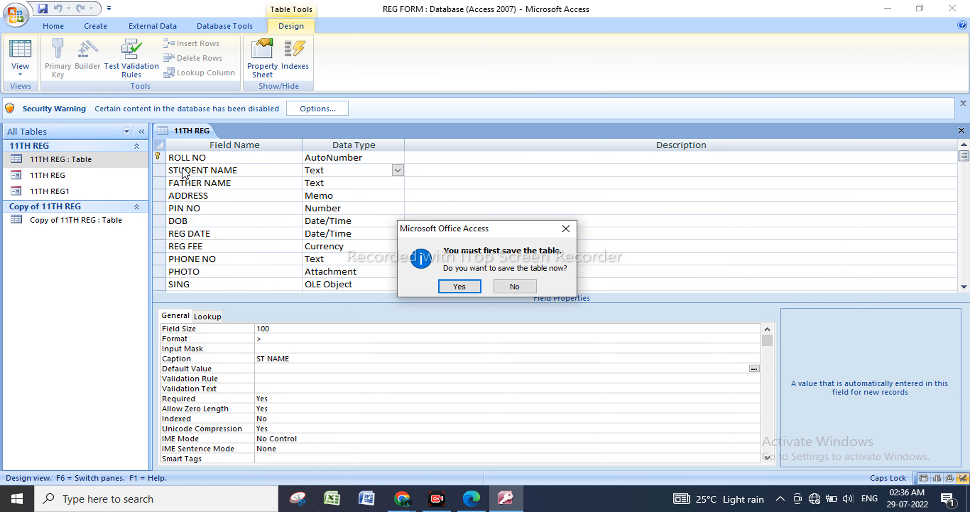
{"action": "left_click", "coordinate": [460, 287]}
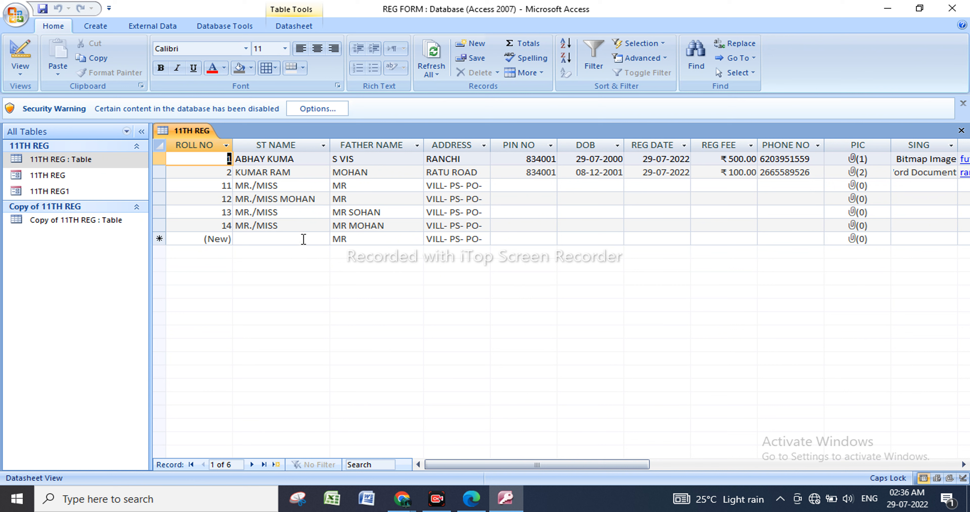
Try to add a record with a father's name after the MR prefix while leaving its ST NAME field empty.
{"action": "left_click", "coordinate": [375, 241]}
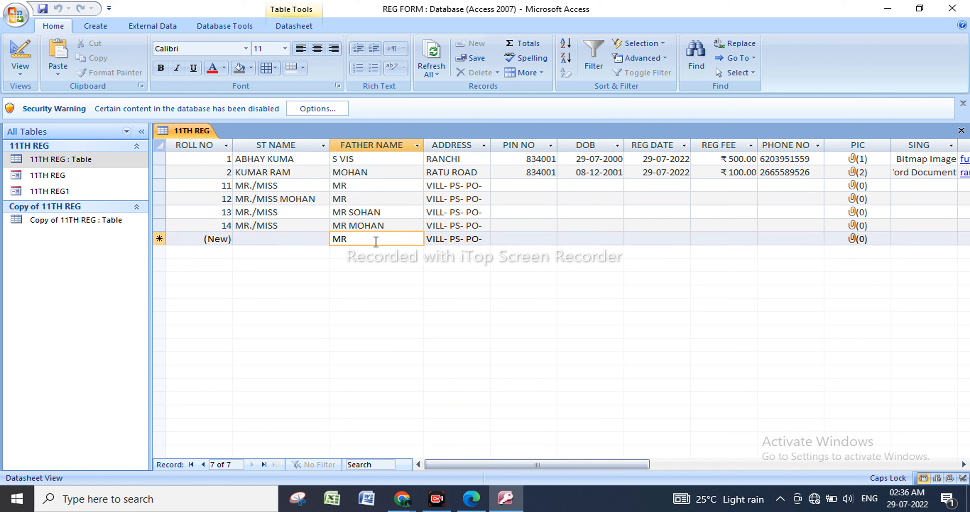
{"action": "type", "text": "MOHA"}
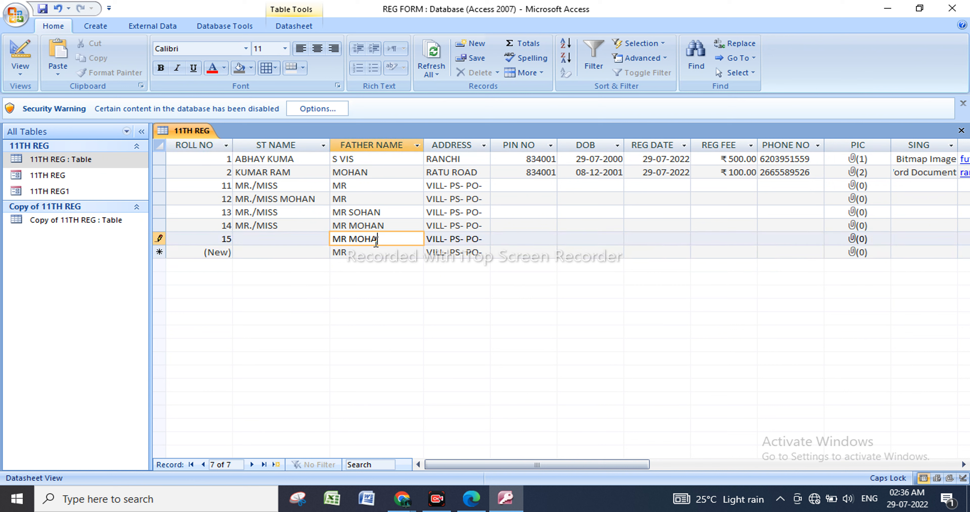
{"action": "type", "text": "N"}
{"action": "left_click", "coordinate": [389, 256]}
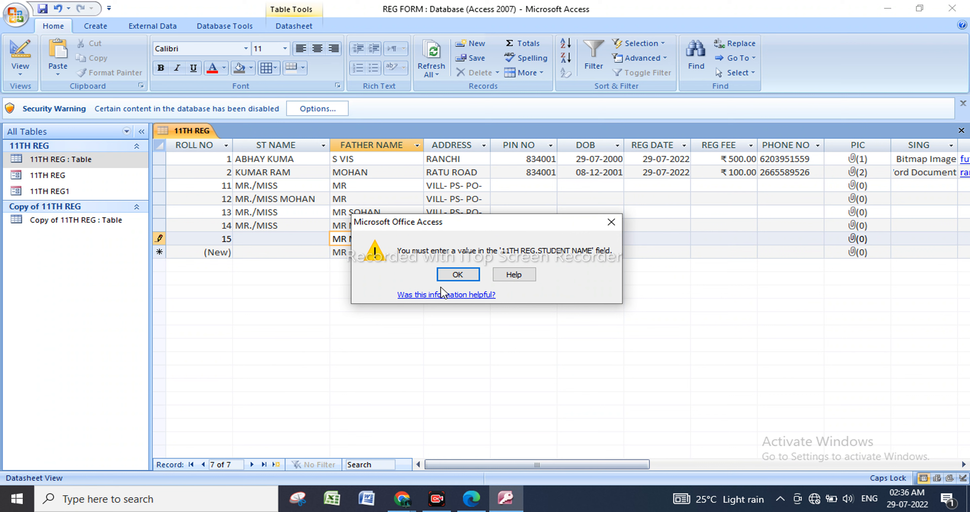
{"action": "left_click", "coordinate": [456, 275]}
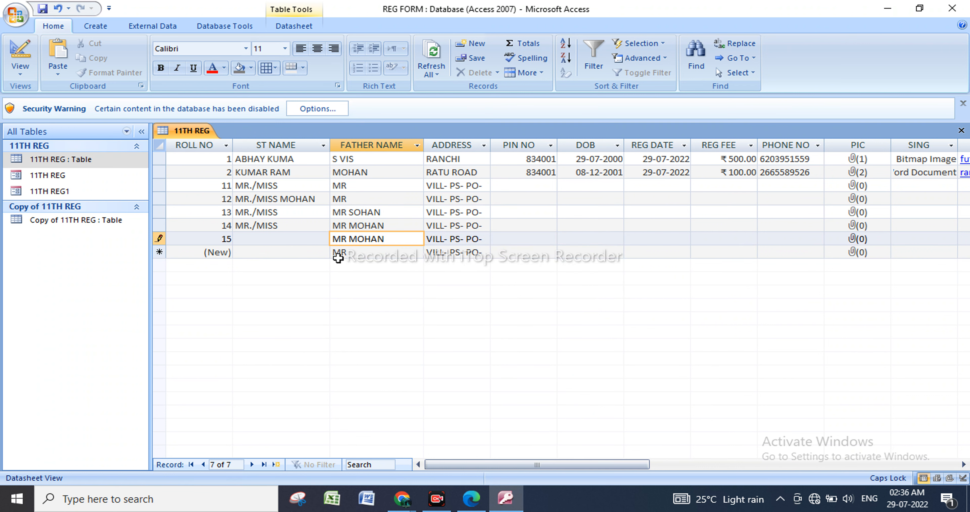
{"action": "left_click", "coordinate": [372, 250]}
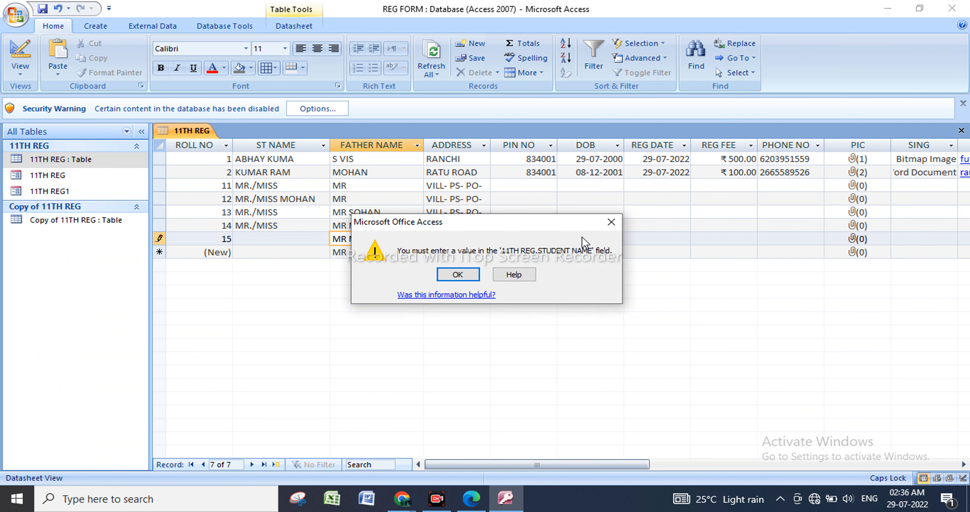
{"action": "left_click", "coordinate": [611, 222]}
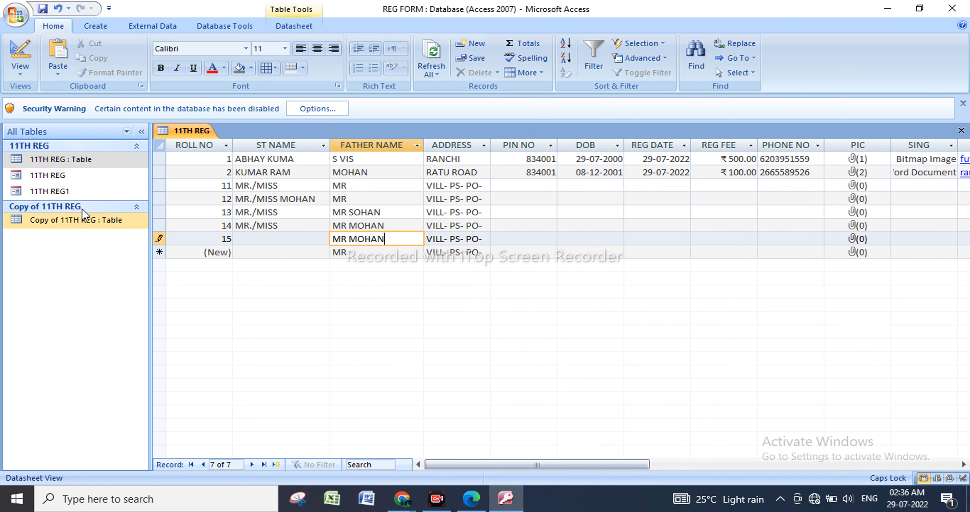
Enter HII in the ST NAME field of the record with ROLL NO 15, and return the 11TH REG table to Design view.
{"action": "right_click", "coordinate": [111, 161]}
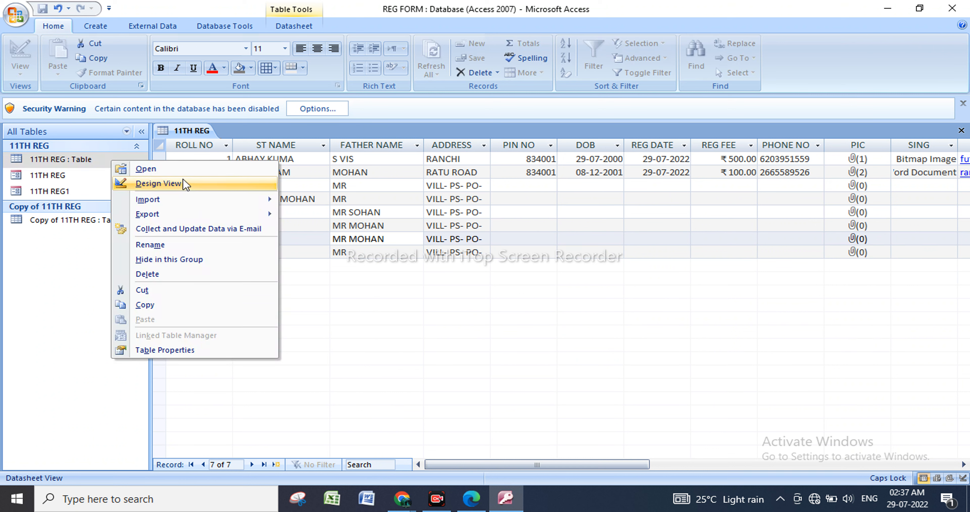
{"action": "left_click", "coordinate": [183, 183]}
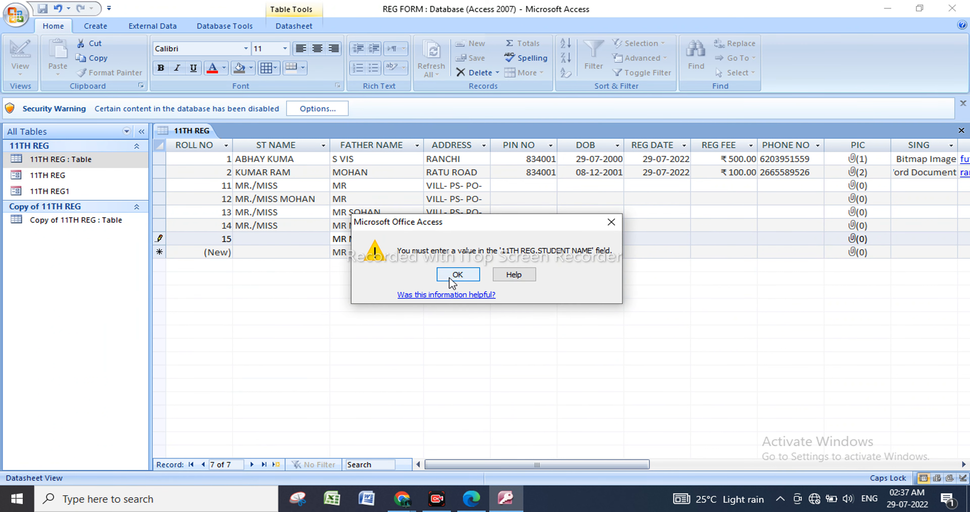
{"action": "left_click", "coordinate": [449, 277]}
{"action": "left_click", "coordinate": [286, 235]}
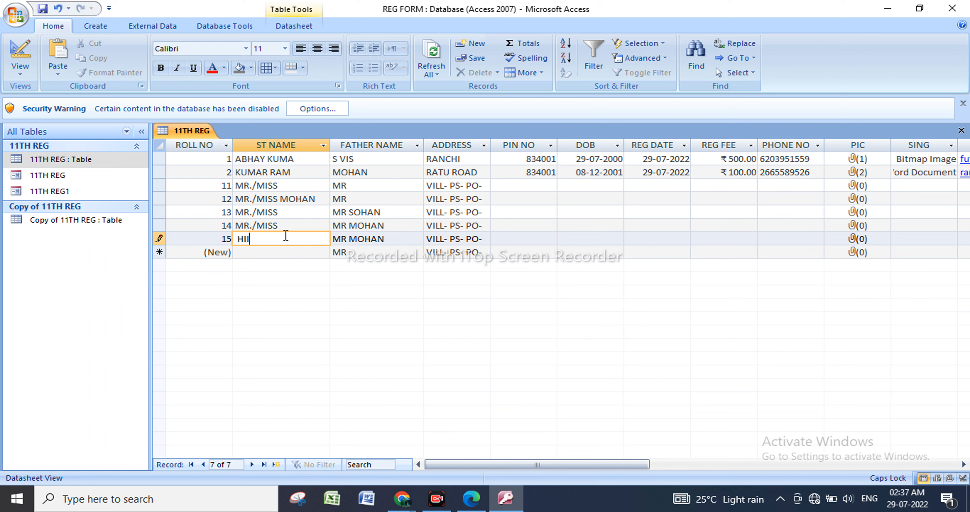
{"action": "right_click", "coordinate": [134, 165]}
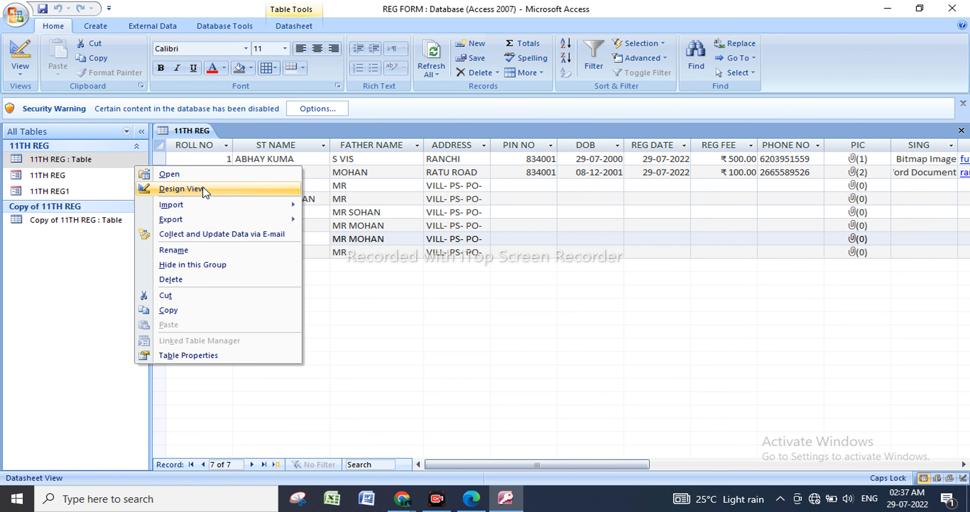
{"action": "left_click", "coordinate": [202, 186]}
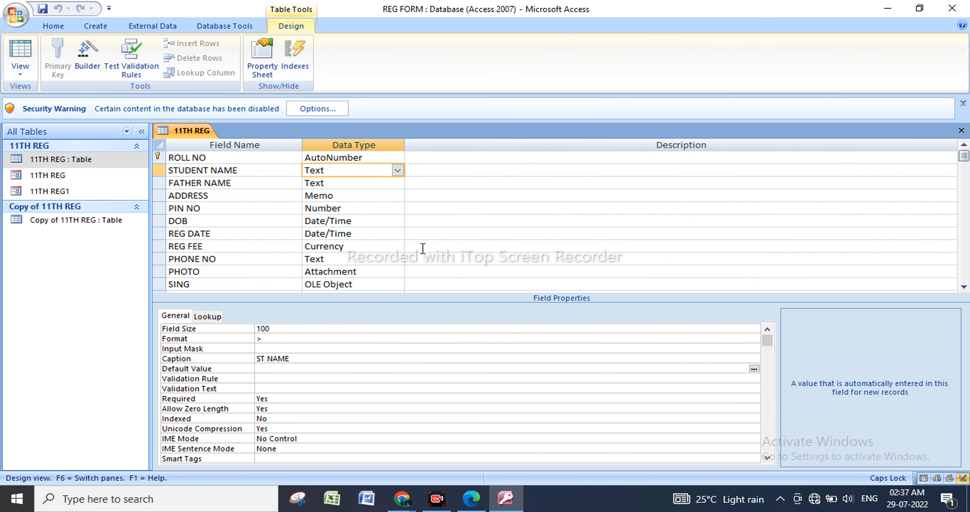
Set STUDENT NAME's Required property to No and examine the remaining field properties down to Text Align.
{"action": "left_click", "coordinate": [73, 160]}
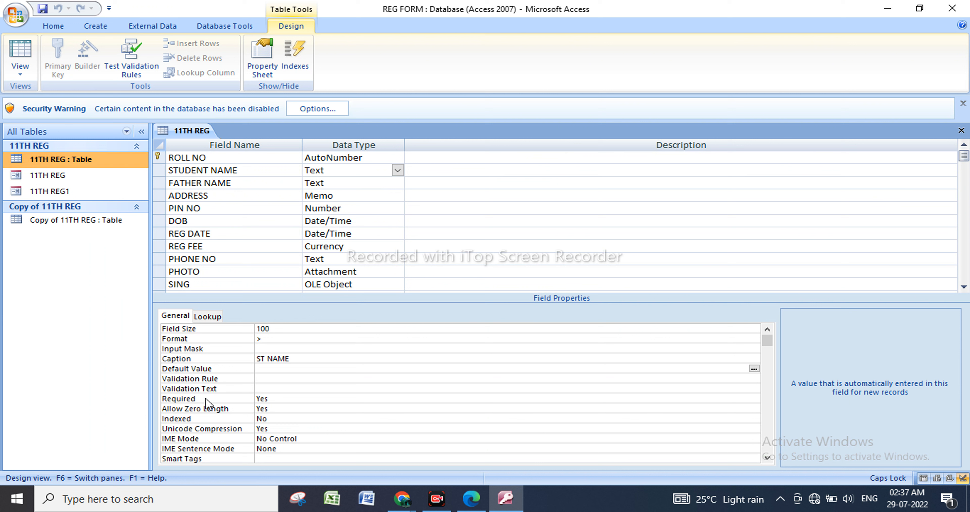
{"action": "left_click", "coordinate": [309, 399]}
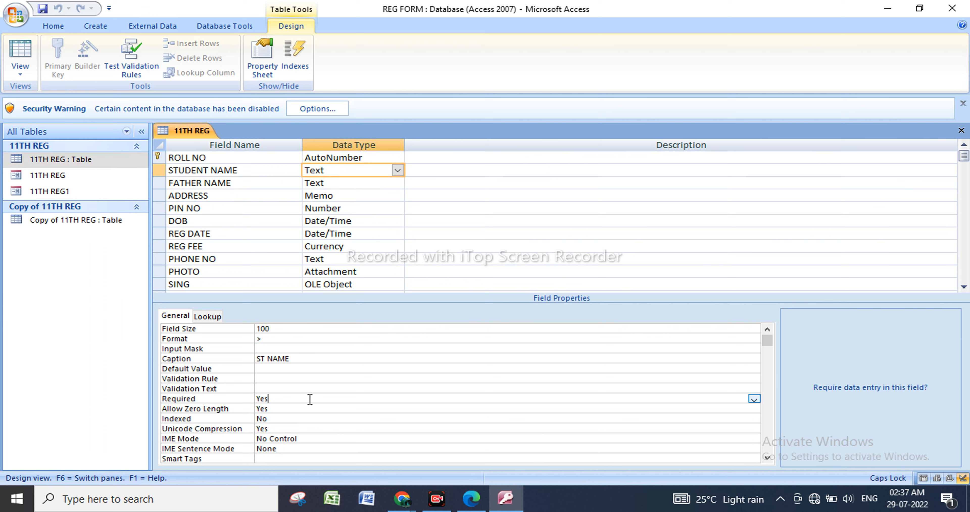
{"action": "left_click", "coordinate": [753, 399]}
{"action": "left_click", "coordinate": [358, 418]}
{"action": "scroll", "coordinate": [245, 456], "scroll_direction": "down", "scroll_amount": 1}
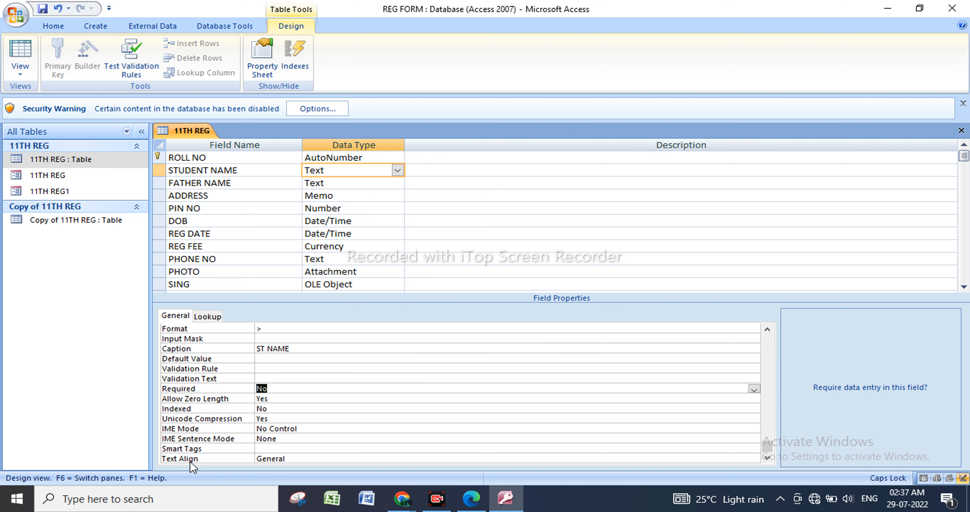
Set STUDENT NAME's Text Align property to Center, save the design, and open the 11TH REG table in Datasheet view.
{"action": "left_click", "coordinate": [322, 460]}
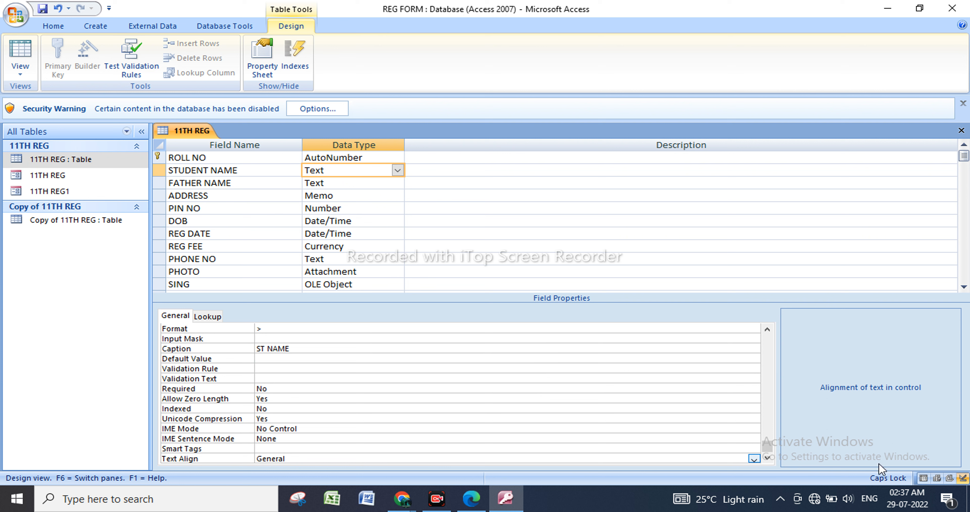
{"action": "left_click", "coordinate": [755, 459]}
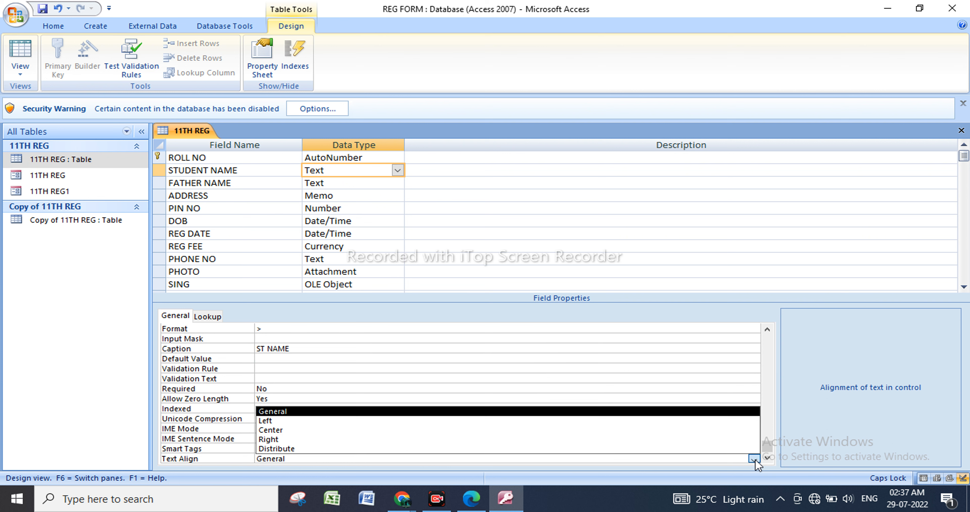
{"action": "left_click", "coordinate": [404, 430]}
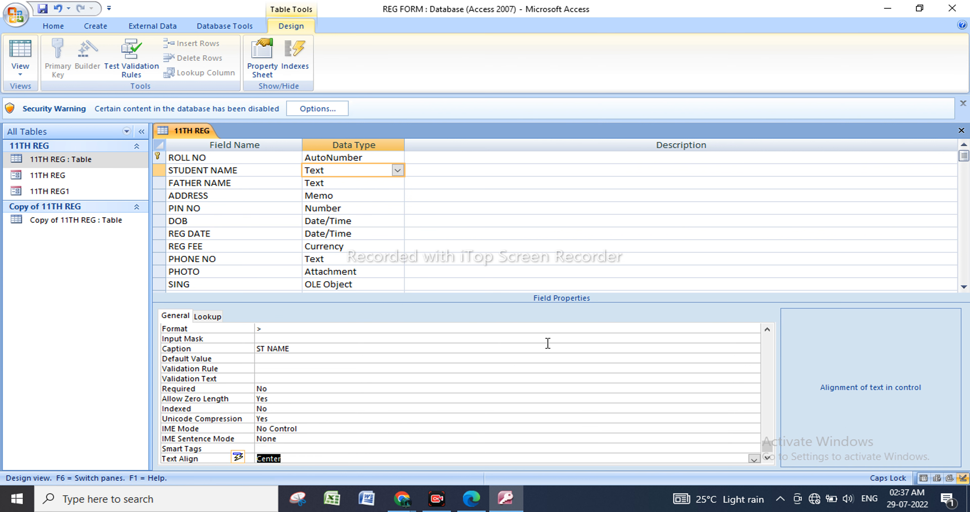
{"action": "right_click", "coordinate": [110, 155]}
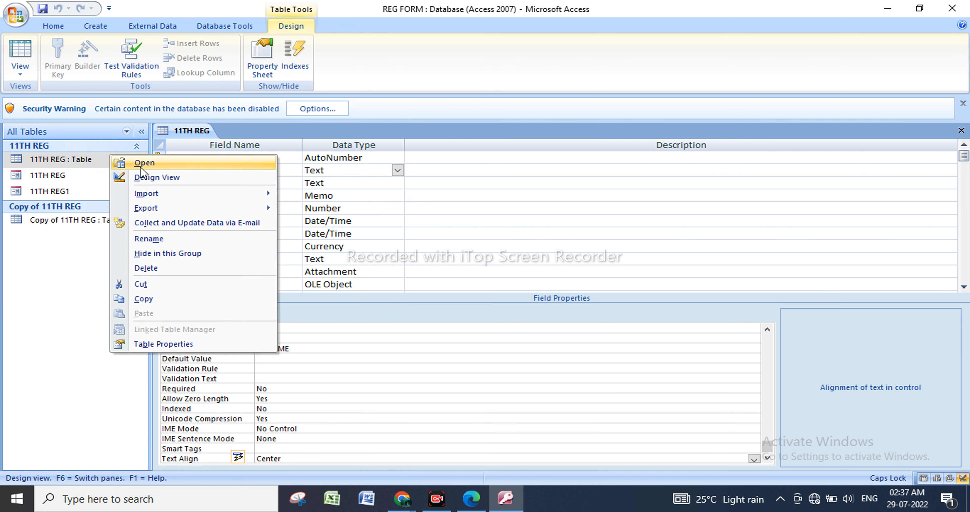
{"action": "left_click", "coordinate": [162, 167]}
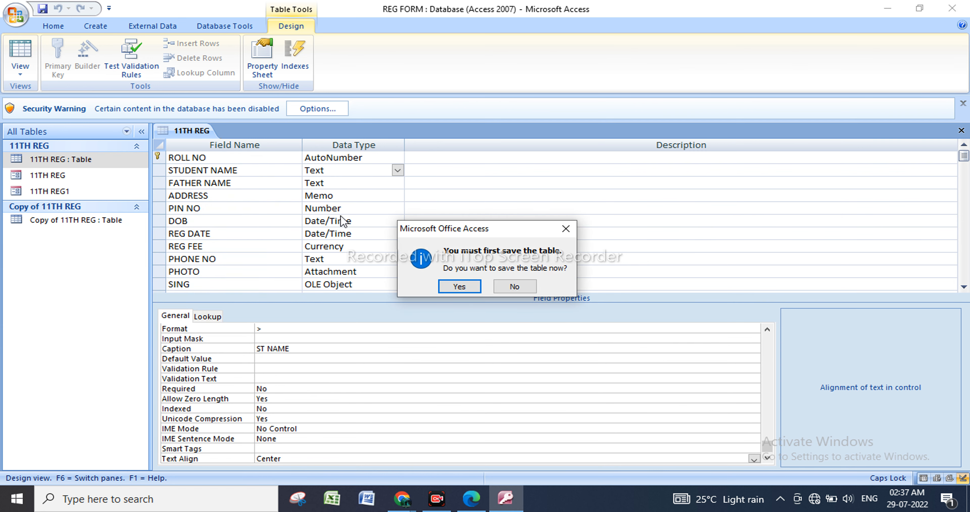
{"action": "left_click", "coordinate": [458, 286]}
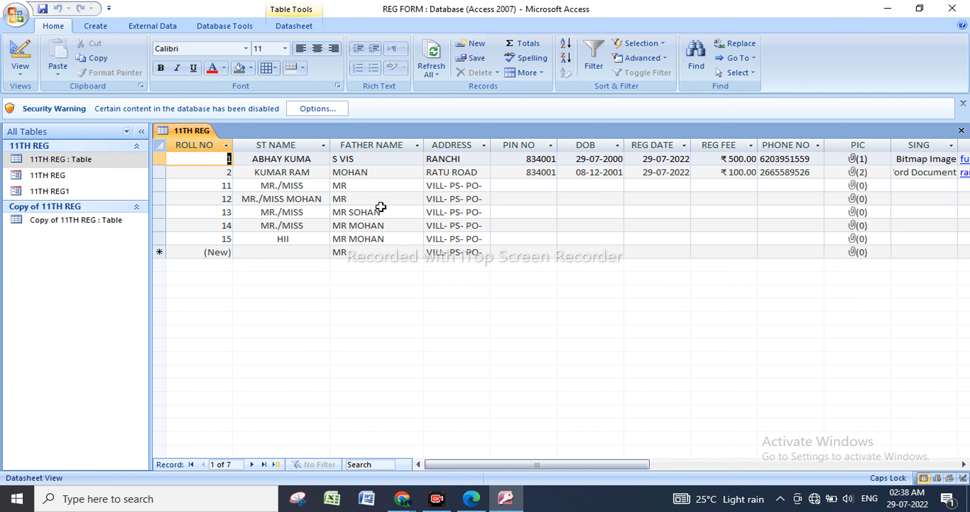
Return the 11TH REG table to Design view, view FATHER NAME's properties, and choose Memo as ADDRESS's data type.
{"action": "left_click", "coordinate": [125, 164]}
{"action": "right_click", "coordinate": [125, 164]}
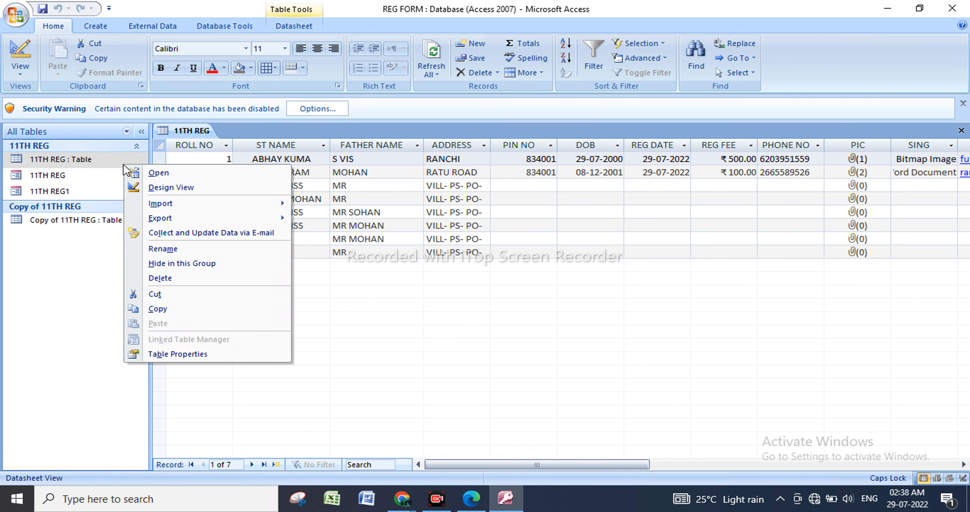
{"action": "left_click", "coordinate": [189, 184]}
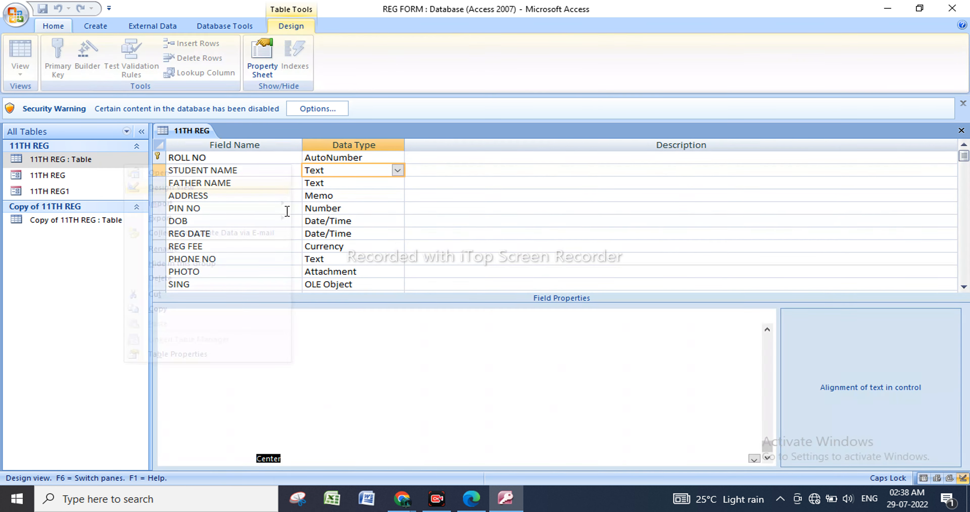
{"action": "left_click", "coordinate": [338, 185]}
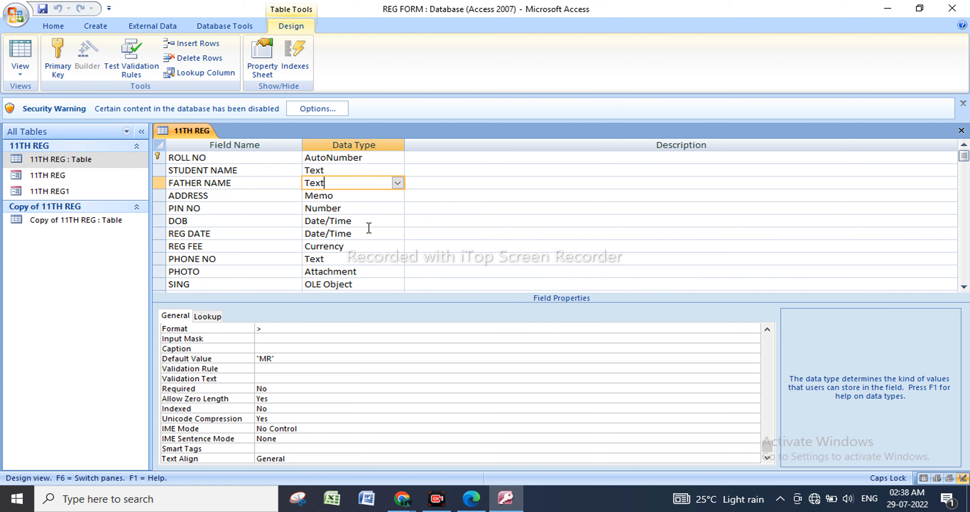
{"action": "left_click", "coordinate": [375, 196]}
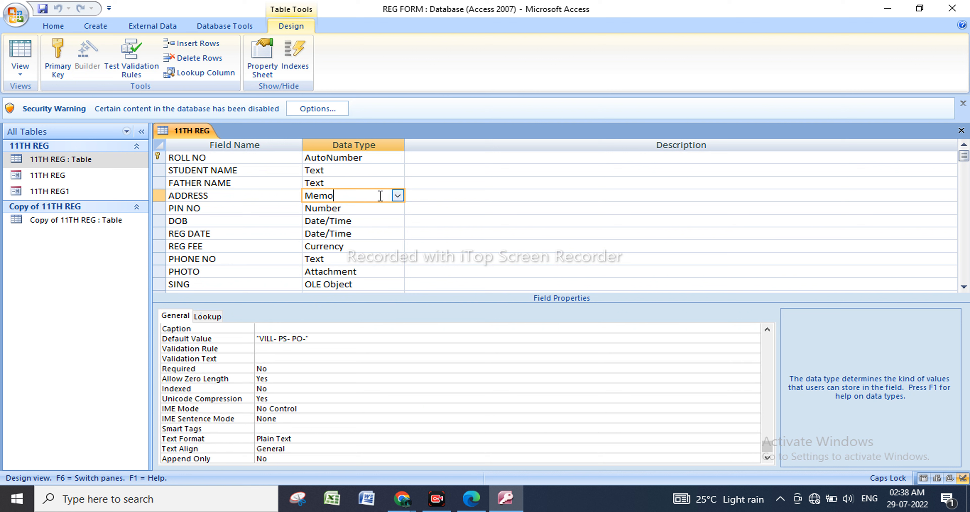
{"action": "left_click", "coordinate": [397, 196]}
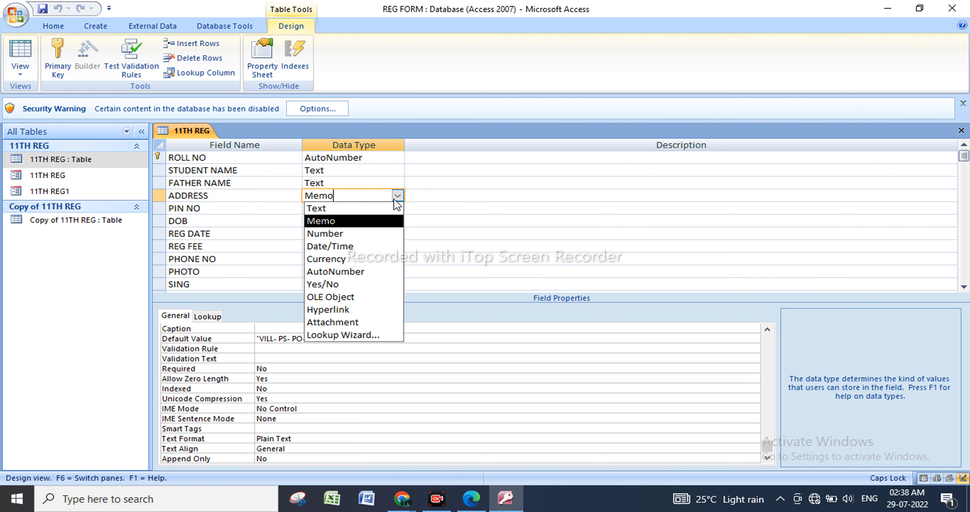
{"action": "left_click", "coordinate": [325, 221]}
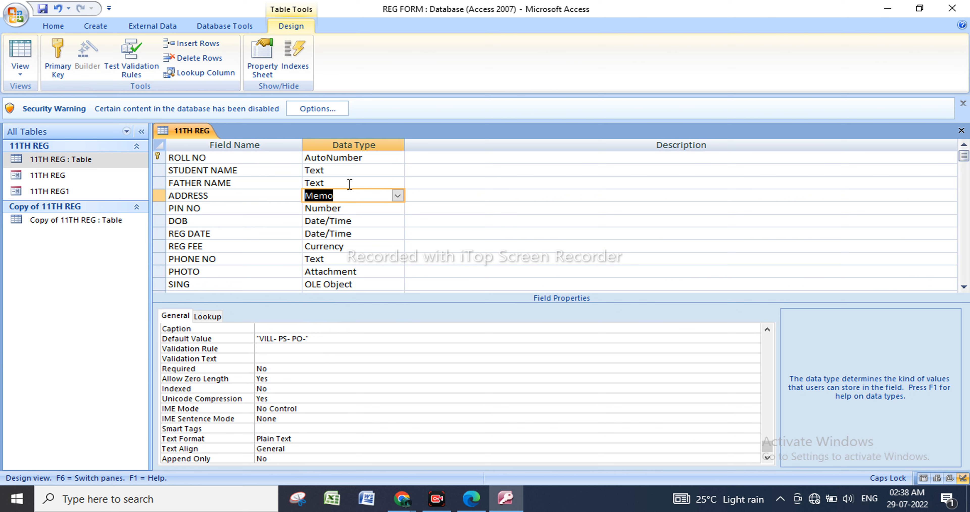
Set STUDENT NAME's Field Size property to 255.
{"action": "left_click", "coordinate": [350, 171]}
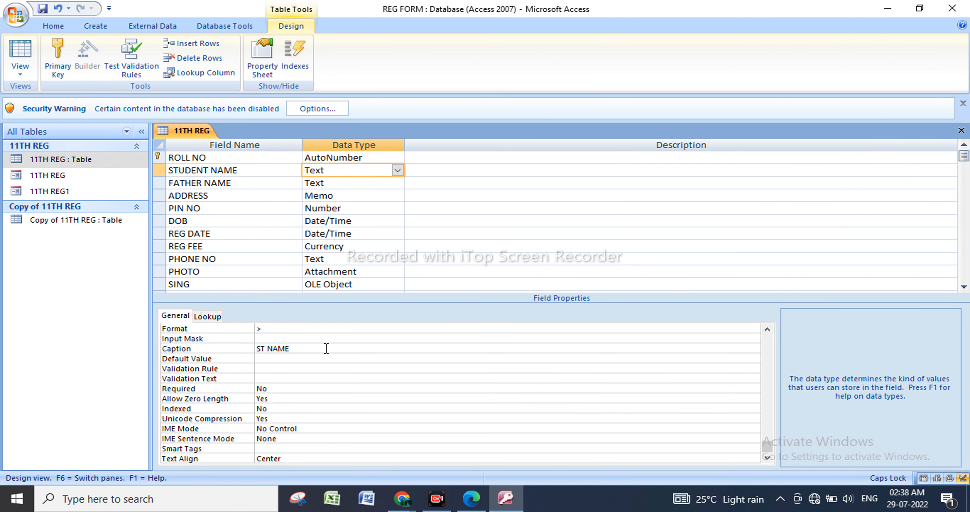
{"action": "scroll", "coordinate": [296, 337], "scroll_direction": "up", "scroll_amount": 1}
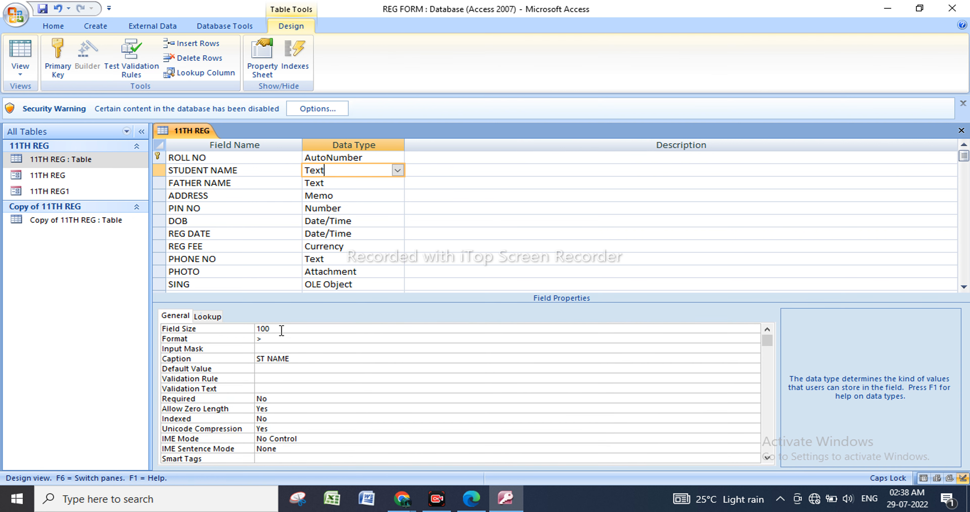
{"action": "left_click_drag", "start_coordinate": [282, 331], "coordinate": [239, 324]}
{"action": "key", "text": "Down"}
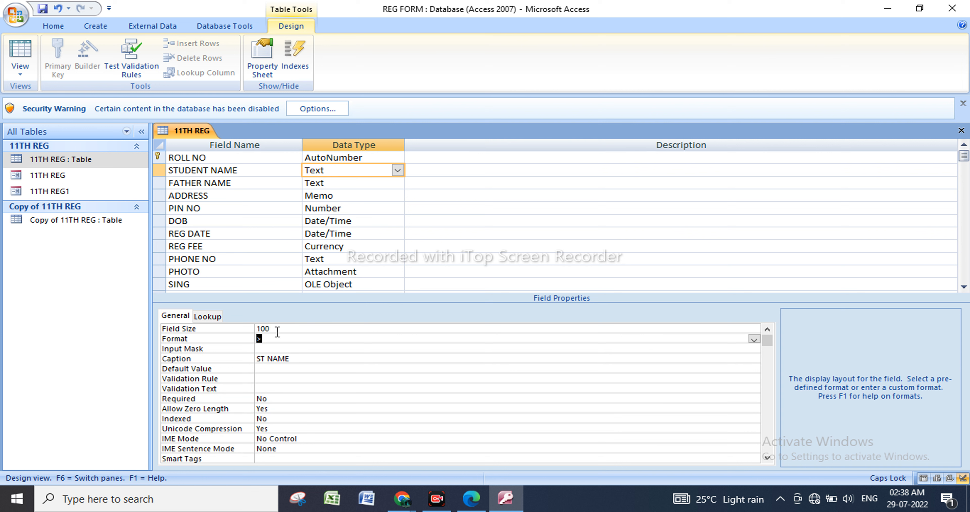
{"action": "left_click", "coordinate": [214, 331]}
{"action": "type", "text": "255"}
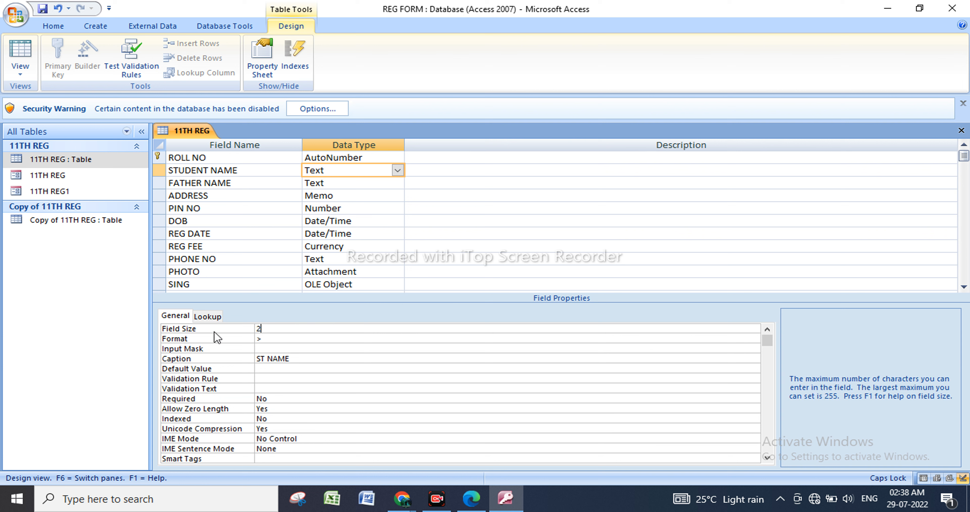
Examine the Format property of the ADDRESS field and the Caption and Validation Rule properties of the PIN NO field.
{"action": "left_click", "coordinate": [372, 198]}
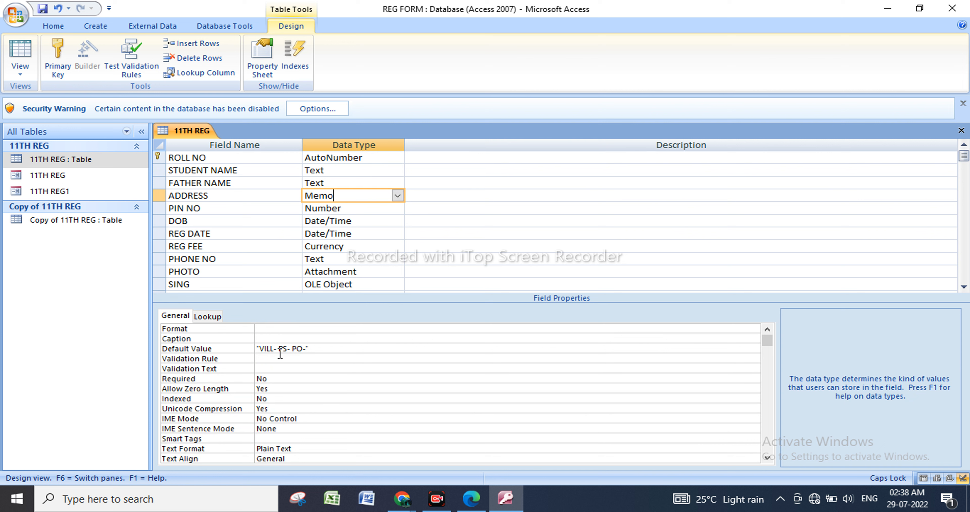
{"action": "left_click", "coordinate": [276, 329]}
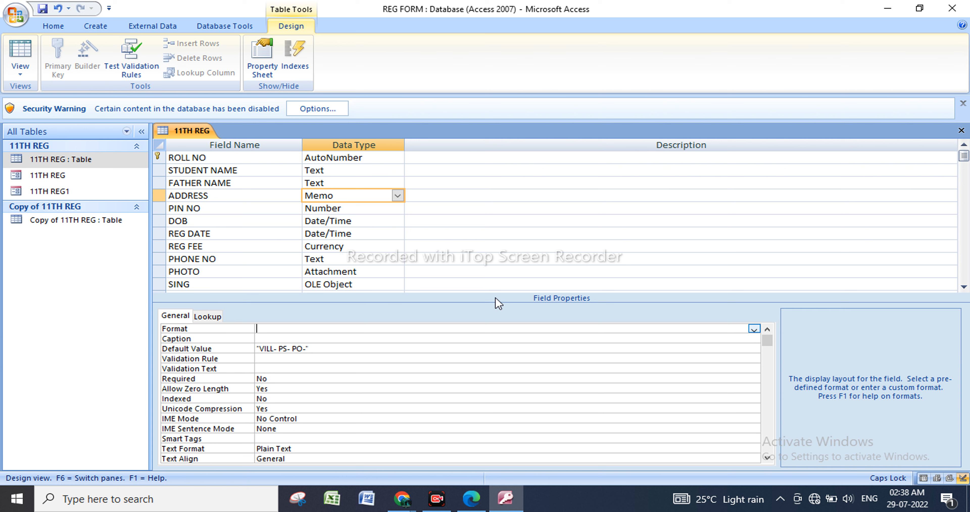
{"action": "left_click", "coordinate": [358, 209]}
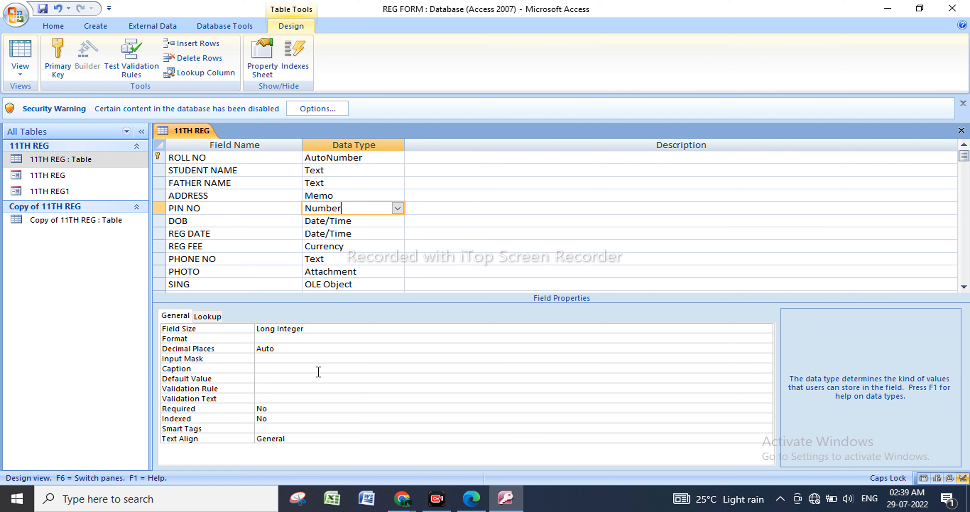
{"action": "left_click", "coordinate": [287, 369]}
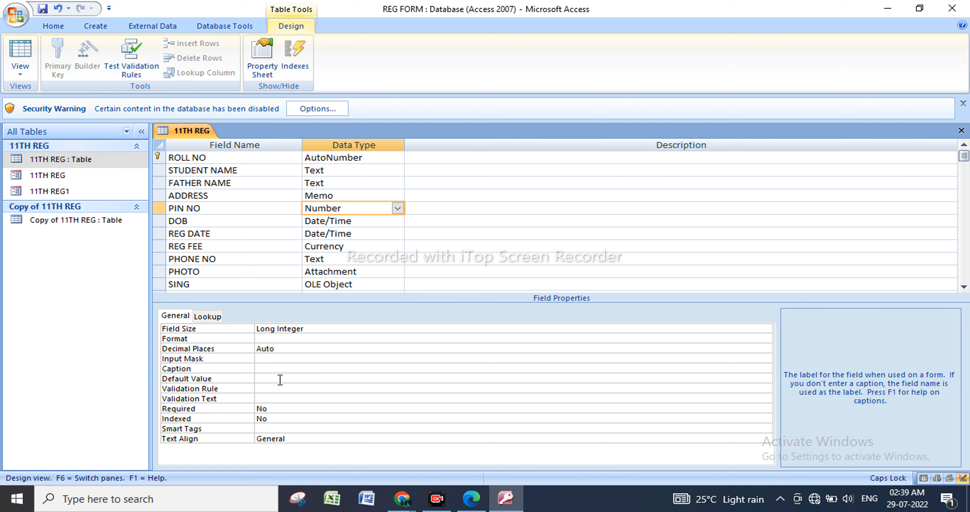
{"action": "left_click", "coordinate": [268, 390]}
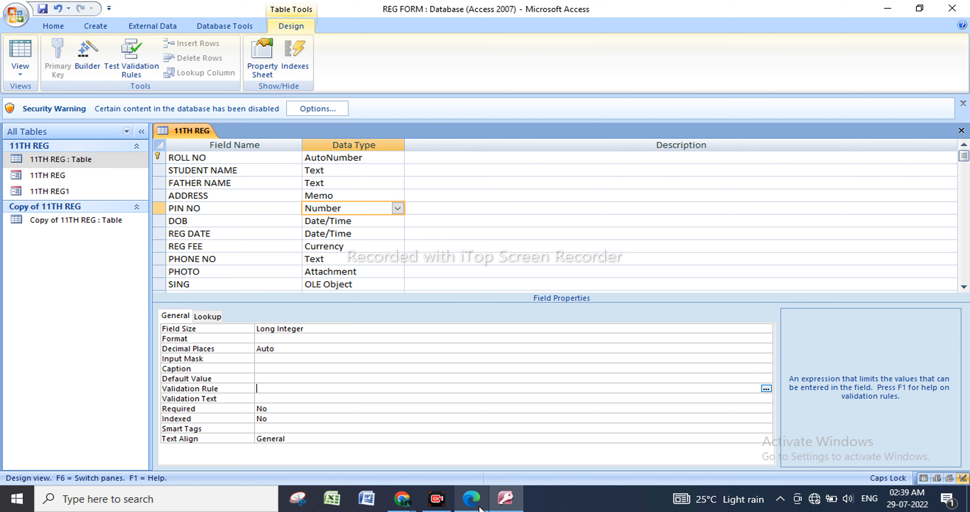
Switch to Chrome's Microsoft support page on data types and field properties, and read the Field Size entry and purpose of the Text data type.
{"action": "mouse_move", "coordinate": [403, 506]}
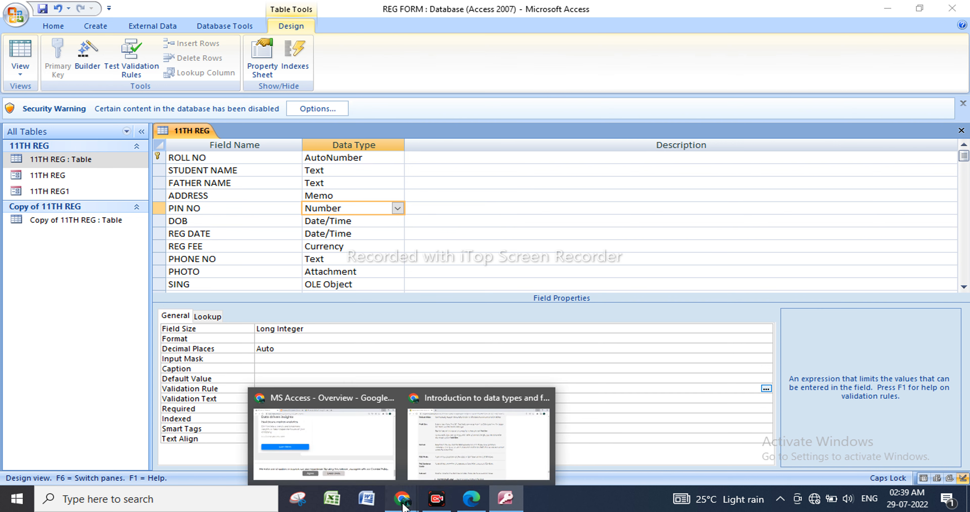
{"action": "mouse_move", "coordinate": [444, 439]}
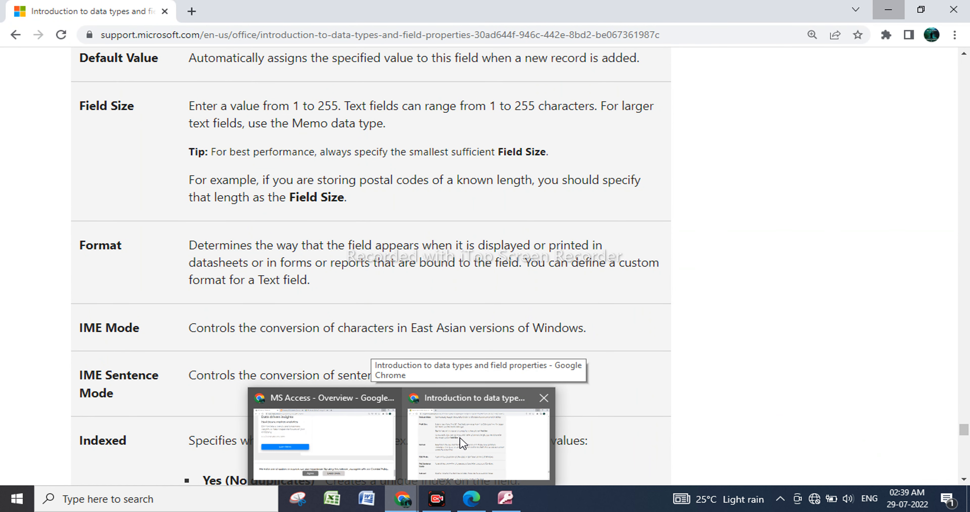
{"action": "left_click", "coordinate": [463, 443]}
{"action": "scroll", "coordinate": [371, 166], "scroll_direction": "up", "scroll_amount": 1}
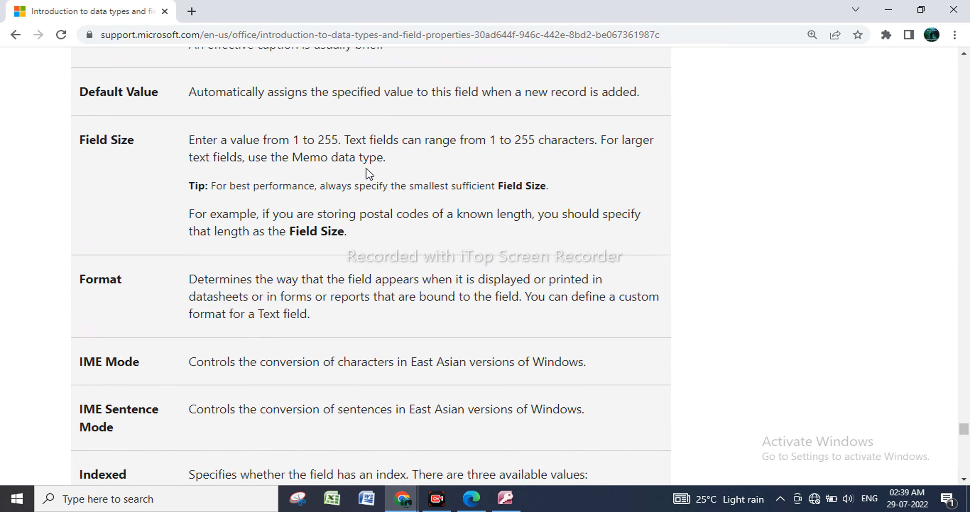
{"action": "scroll", "coordinate": [366, 168], "scroll_direction": "up", "scroll_amount": 3}
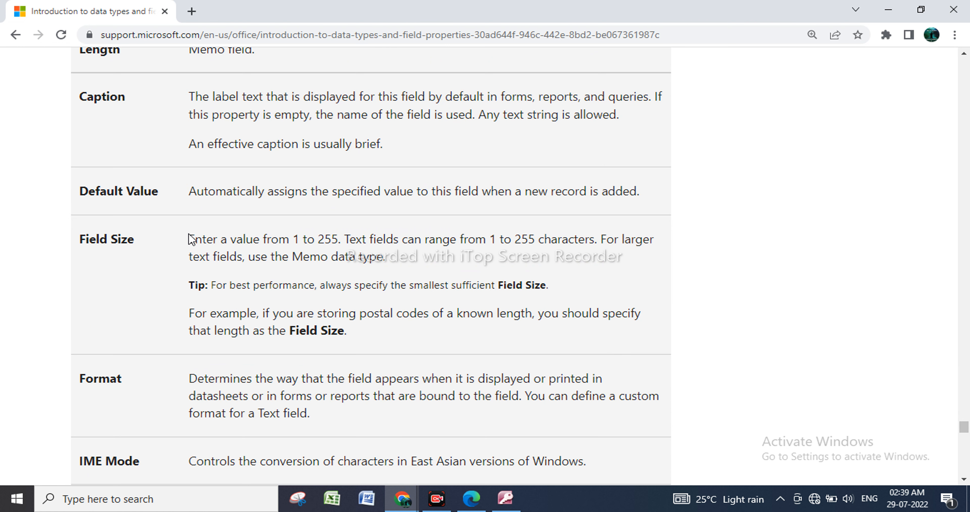
{"action": "left_click_drag", "start_coordinate": [201, 240], "coordinate": [341, 245]}
{"action": "left_click", "coordinate": [344, 244]}
{"action": "scroll", "coordinate": [301, 233], "scroll_direction": "up", "scroll_amount": 6}
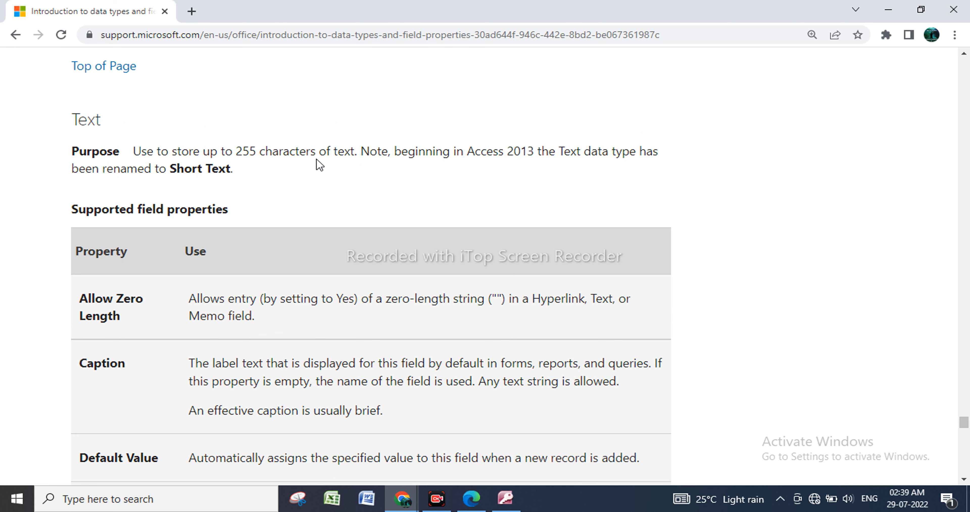
Read the Text data type's supported field properties from Allow Zero Length through Validation Text.
{"action": "scroll", "coordinate": [149, 314], "scroll_direction": "down", "scroll_amount": 2}
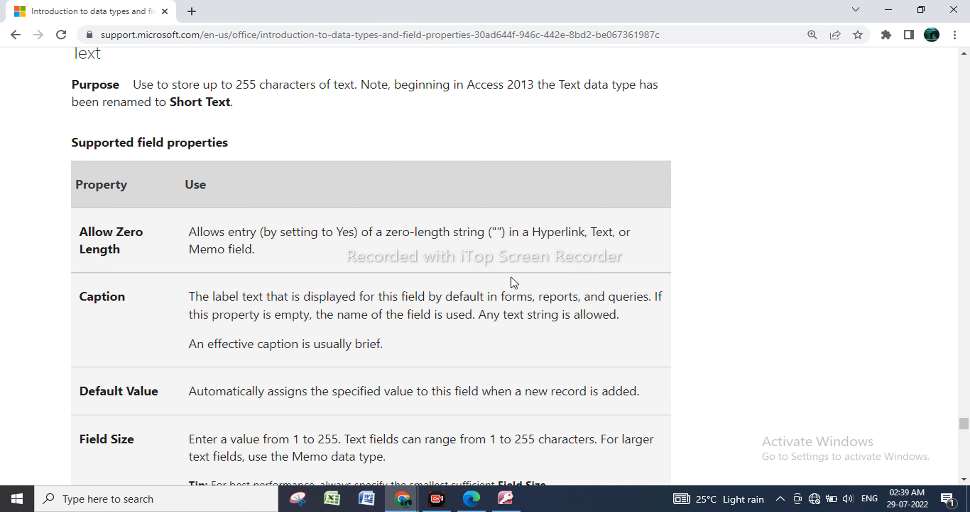
{"action": "scroll", "coordinate": [182, 318], "scroll_direction": "down", "scroll_amount": 1}
{"action": "scroll", "coordinate": [180, 318], "scroll_direction": "down", "scroll_amount": 3}
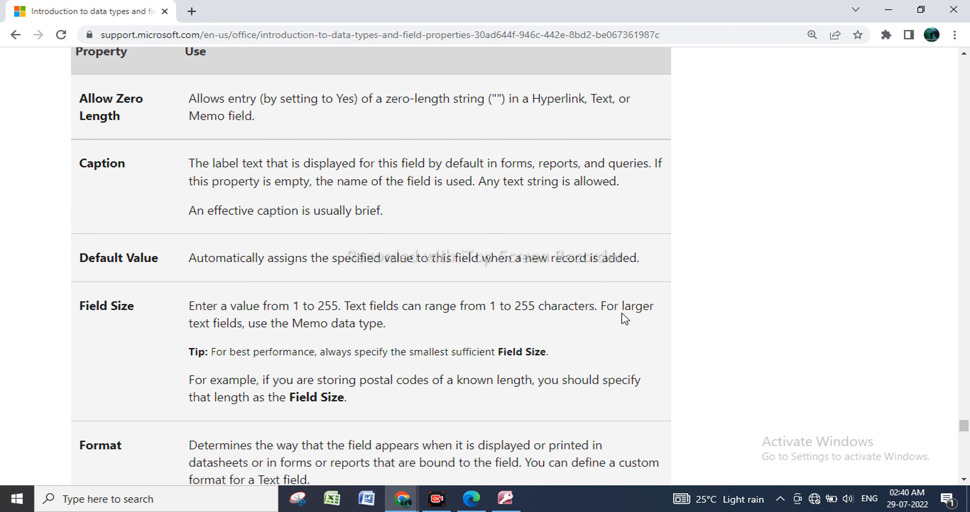
{"action": "scroll", "coordinate": [385, 339], "scroll_direction": "down", "scroll_amount": 3}
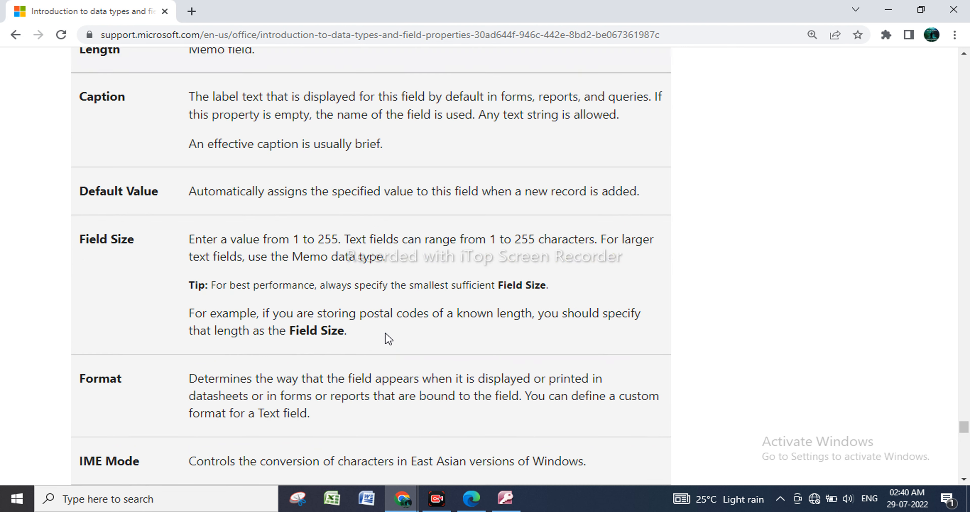
{"action": "scroll", "coordinate": [385, 334], "scroll_direction": "down", "scroll_amount": 3}
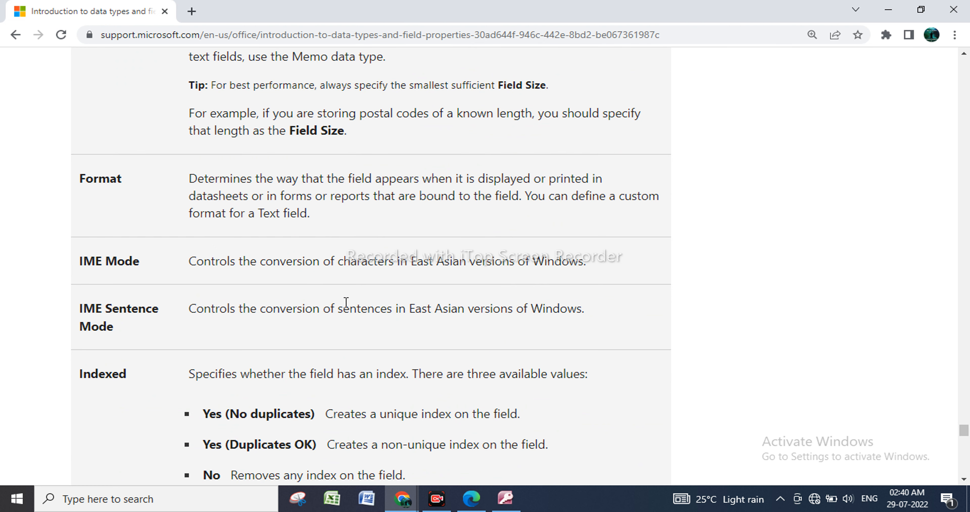
{"action": "scroll", "coordinate": [266, 366], "scroll_direction": "down", "scroll_amount": 7}
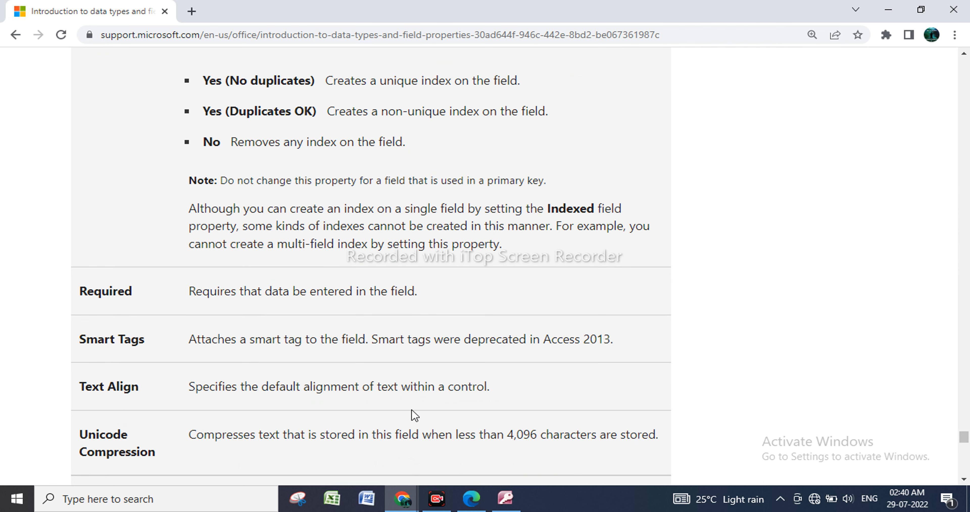
{"action": "scroll", "coordinate": [194, 404], "scroll_direction": "down", "scroll_amount": 6}
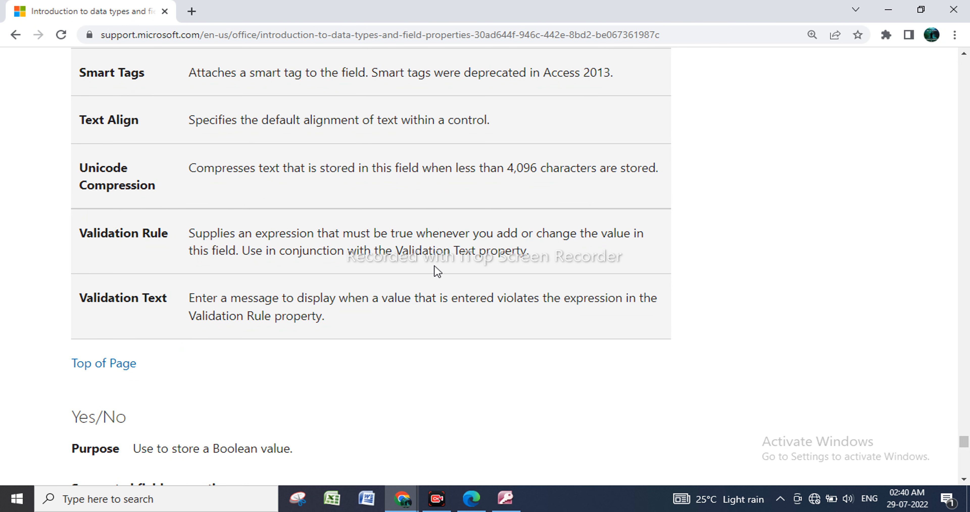
Read the Yes/No data type's purpose and the start of its supported field properties.
{"action": "scroll", "coordinate": [351, 300], "scroll_direction": "down", "scroll_amount": 3}
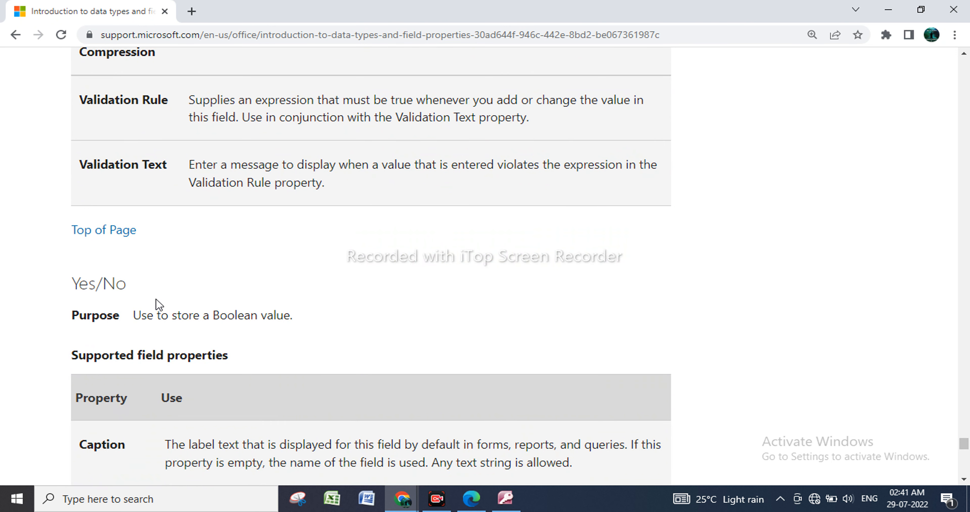
{"action": "scroll", "coordinate": [156, 315], "scroll_direction": "down", "scroll_amount": 1}
{"action": "scroll", "coordinate": [156, 315], "scroll_direction": "down", "scroll_amount": 2}
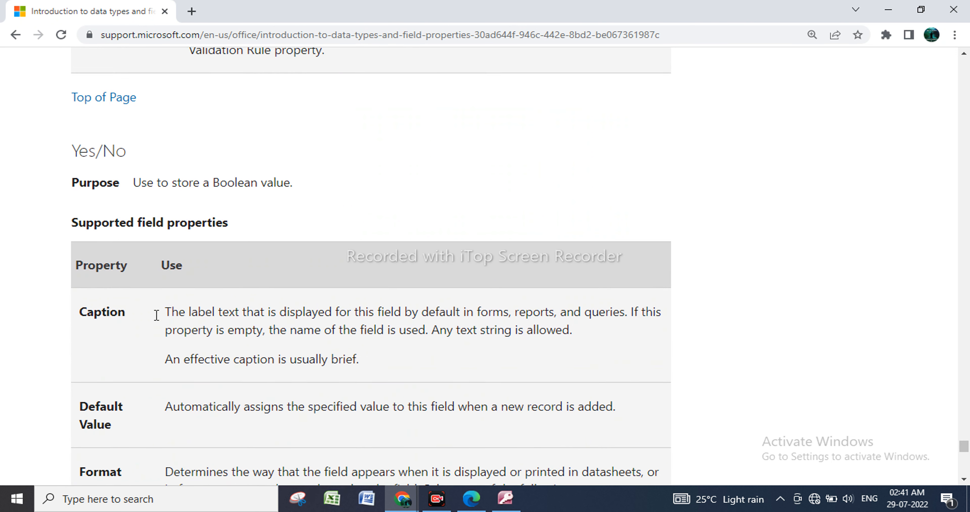
{"action": "scroll", "coordinate": [158, 318], "scroll_direction": "down", "scroll_amount": 2}
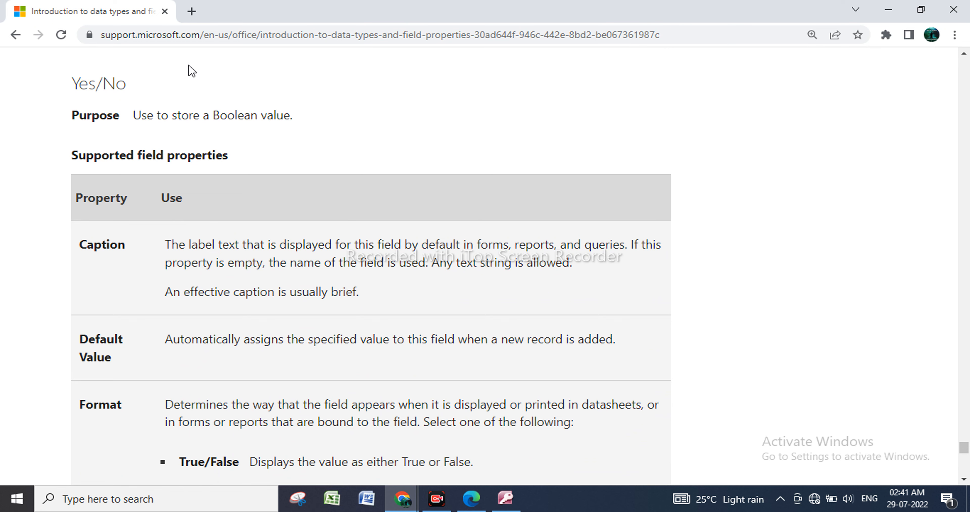
Switch back to Access and examine the field properties of DOB, REG FEE and REG DATE in the 11TH REG table.
{"action": "left_click", "coordinate": [888, 9]}
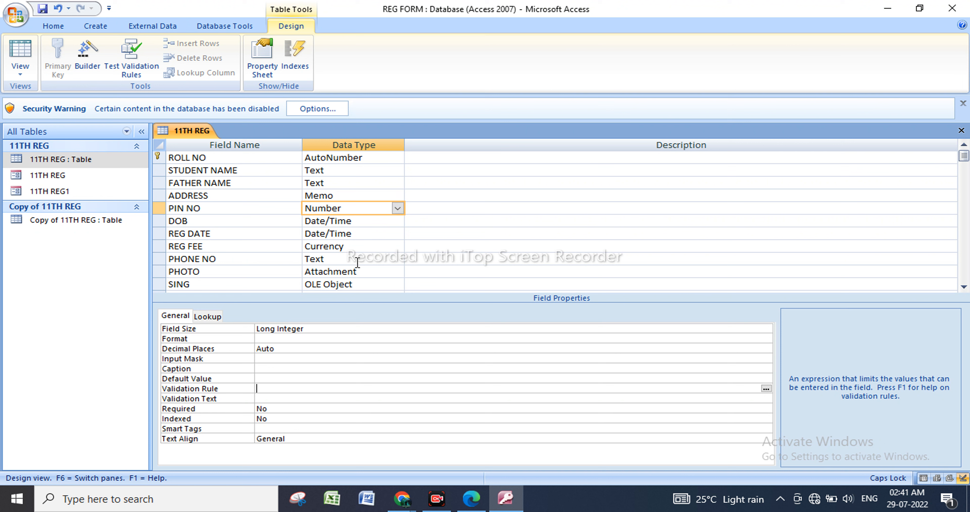
{"action": "left_click", "coordinate": [376, 222]}
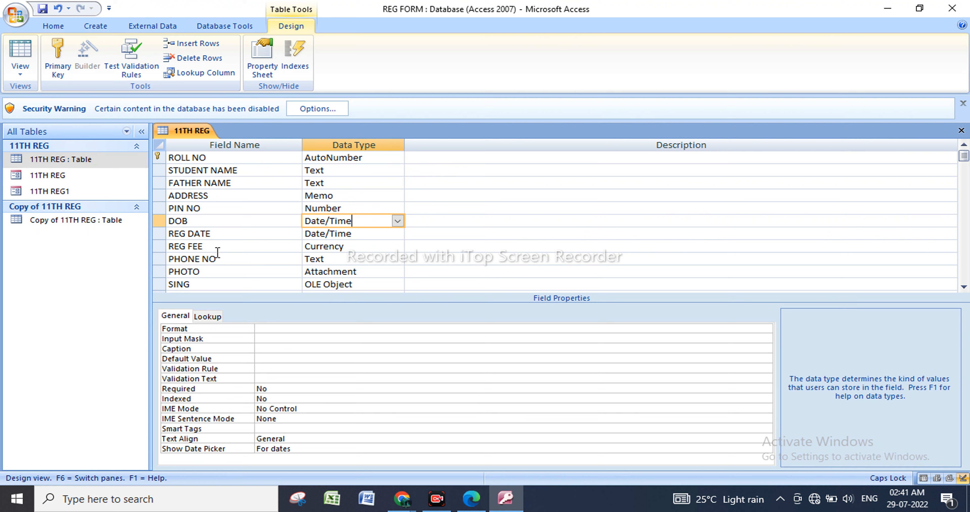
{"action": "left_click", "coordinate": [160, 248]}
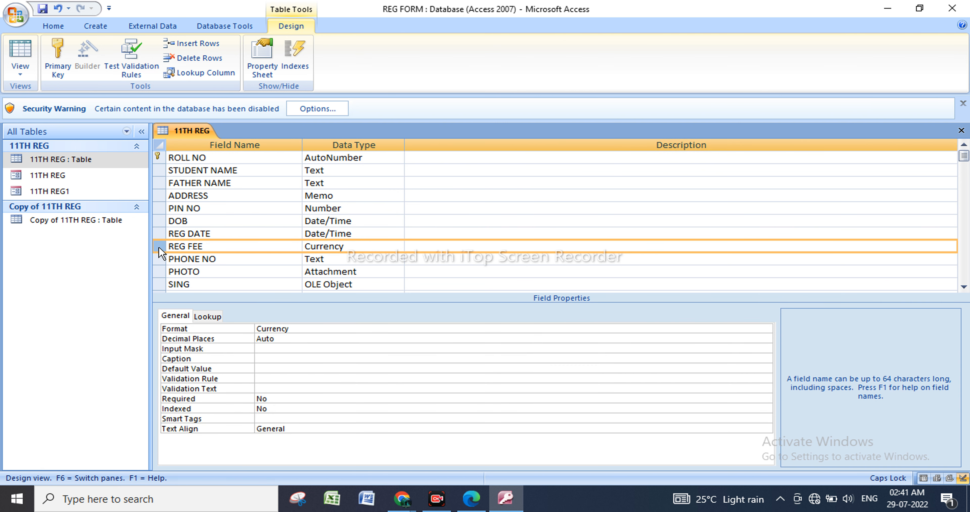
{"action": "left_click", "coordinate": [376, 237]}
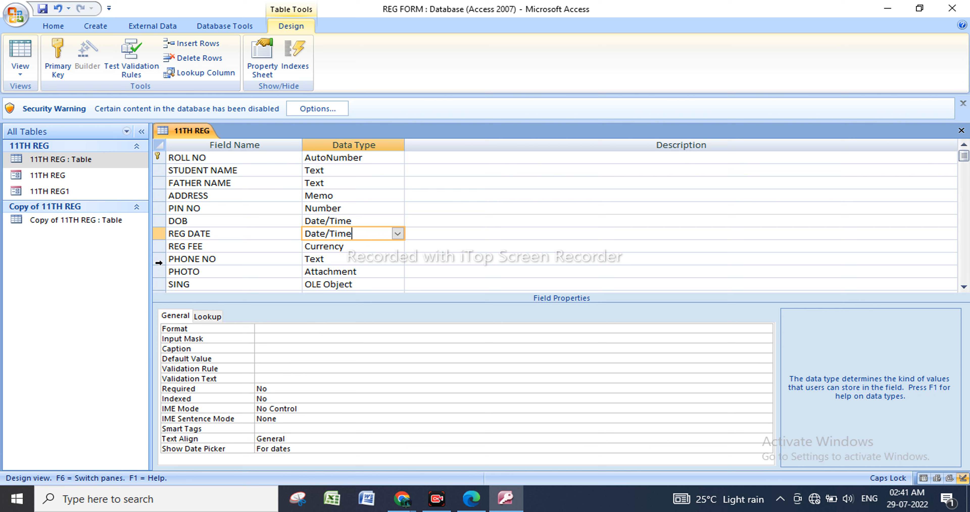
Insert a new field named REG ENTRY DATE above the REG DATE field.
{"action": "left_click", "coordinate": [160, 233]}
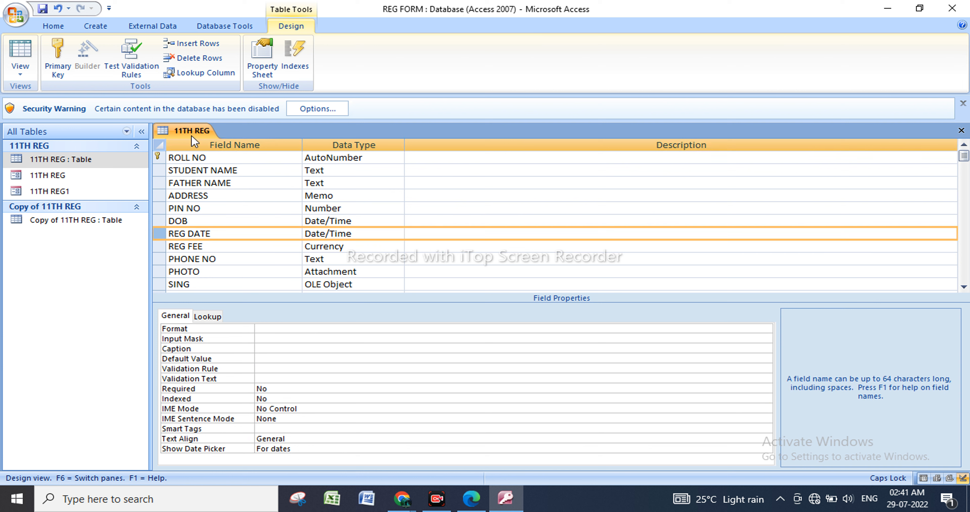
{"action": "left_click", "coordinate": [191, 44]}
{"action": "left_click", "coordinate": [220, 231]}
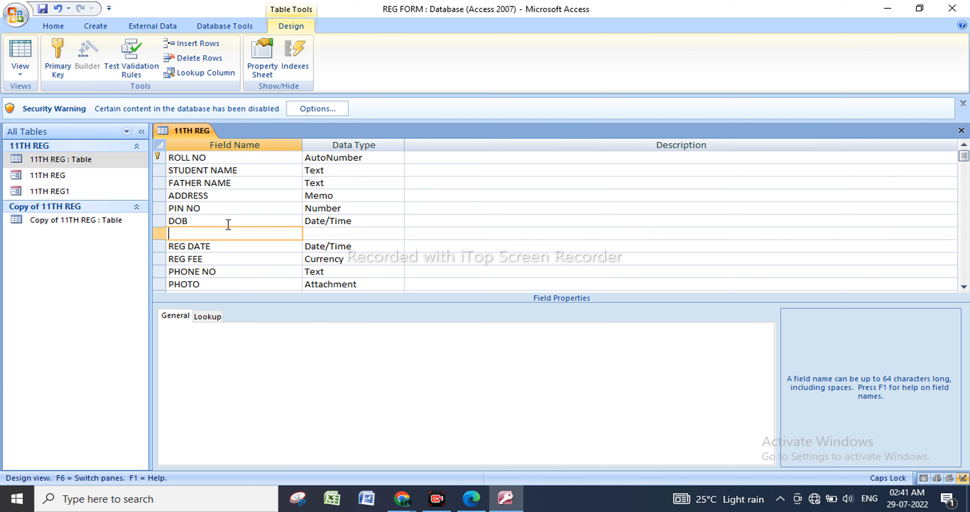
{"action": "type", "text": "RE"}
{"action": "key", "text": "BackSpace"}
{"action": "key", "text": "BackSpace"}
{"action": "key", "text": "BackSpace"}
{"action": "key", "text": "BackSpace"}
{"action": "type", "text": "G ENTRY DA"}
Set the REG ENTRY DATE field's data type to Date/Time and its Default Value to =Now().
{"action": "left_click", "coordinate": [382, 236]}
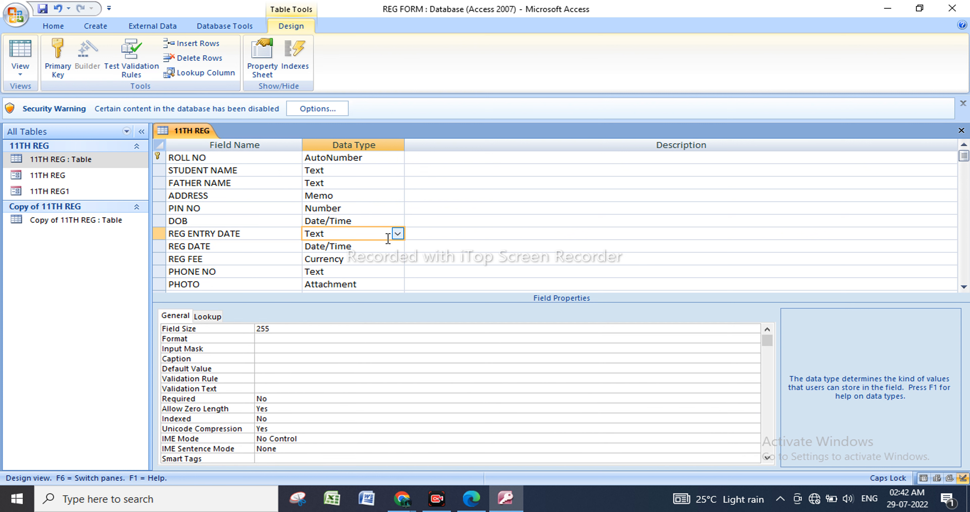
{"action": "left_click", "coordinate": [397, 233]}
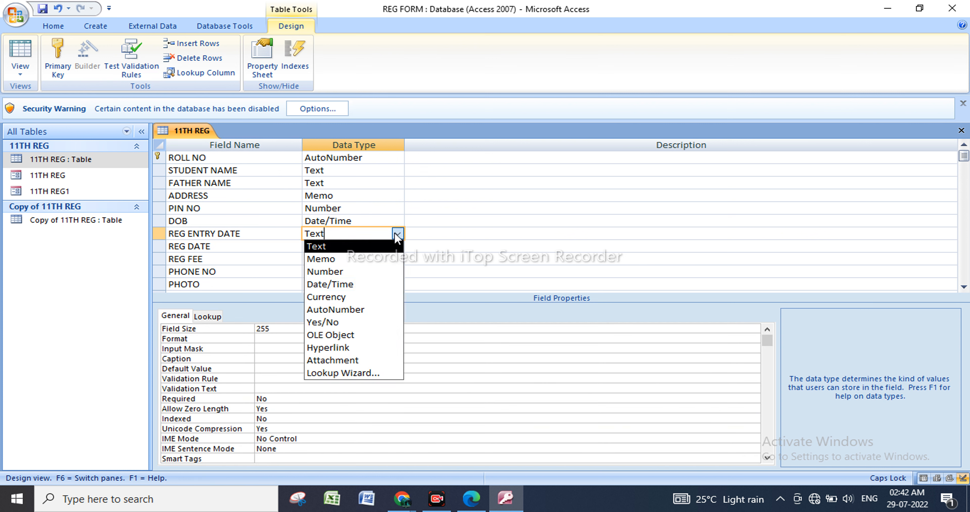
{"action": "left_click", "coordinate": [371, 284]}
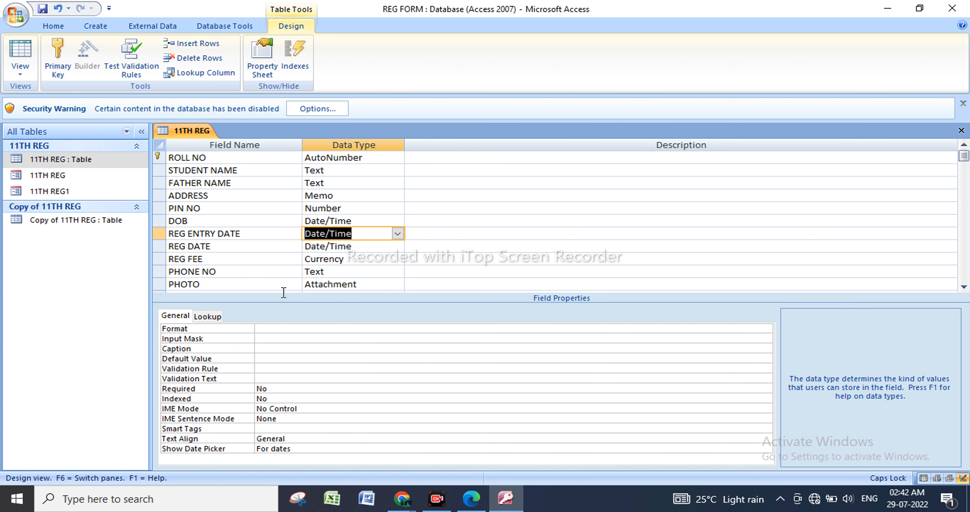
{"action": "left_click", "coordinate": [376, 236]}
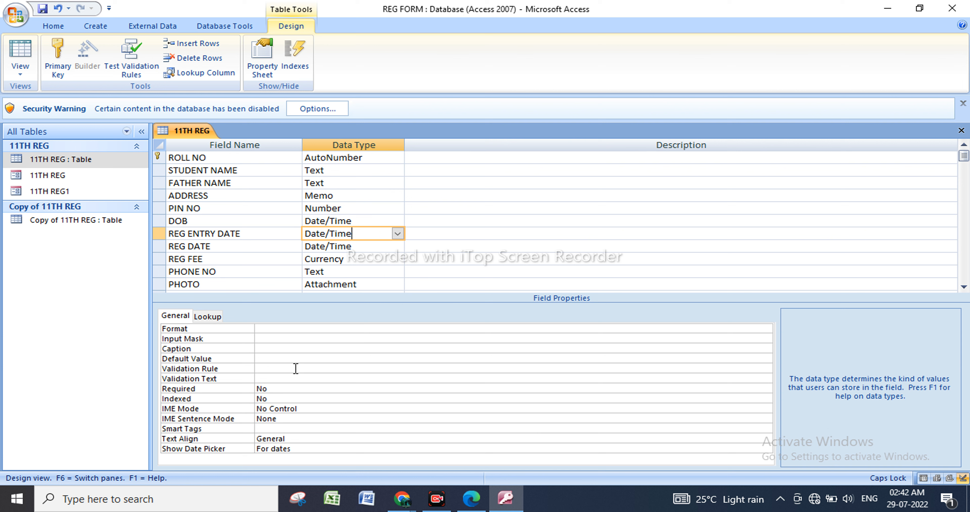
{"action": "left_click", "coordinate": [266, 357]}
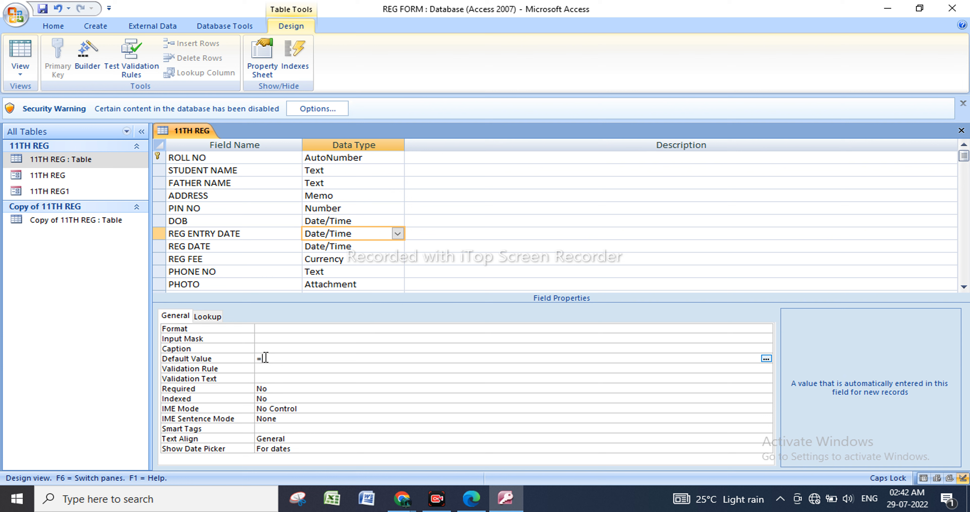
{"action": "type", "text": "=NOW("}
Save the 11TH REG table, open it as a datasheet and widen the REG ENTRY DATE column to show full date and time values.
{"action": "left_click", "coordinate": [101, 159]}
{"action": "right_click", "coordinate": [101, 158]}
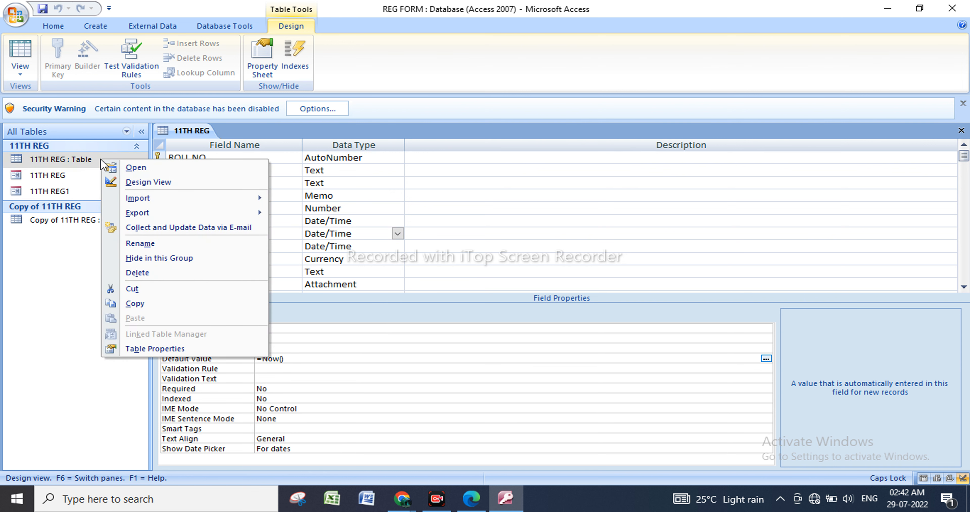
{"action": "left_click", "coordinate": [173, 169]}
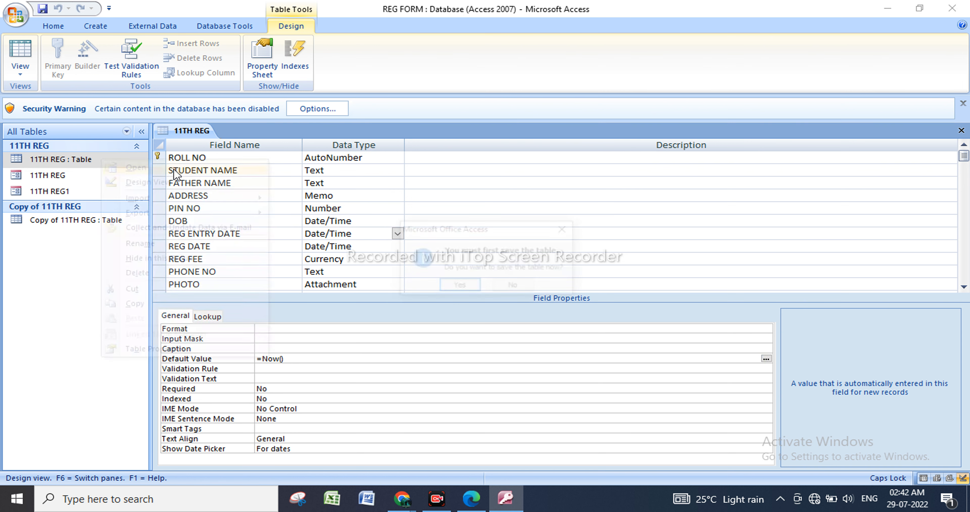
{"action": "left_click", "coordinate": [459, 286]}
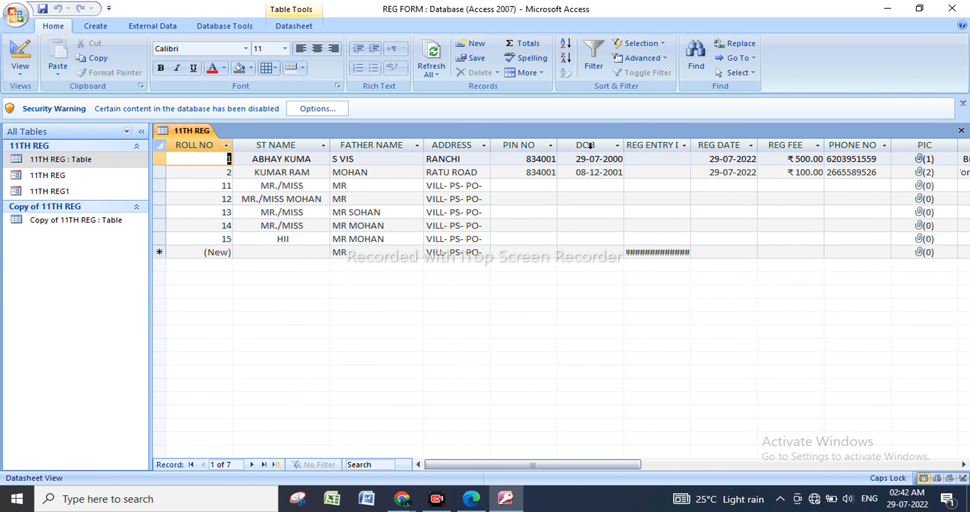
{"action": "left_click_drag", "start_coordinate": [691, 140], "coordinate": [736, 141]}
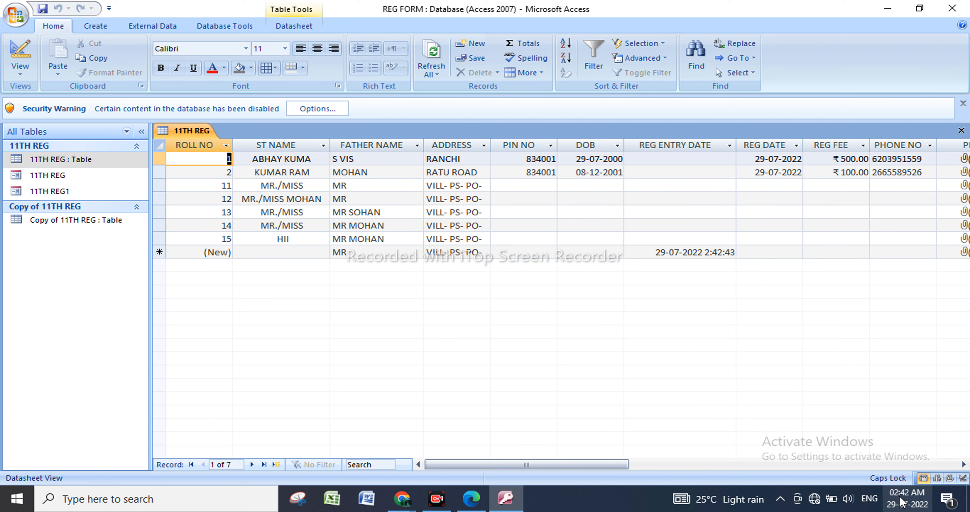
{"action": "mouse_move", "coordinate": [910, 495]}
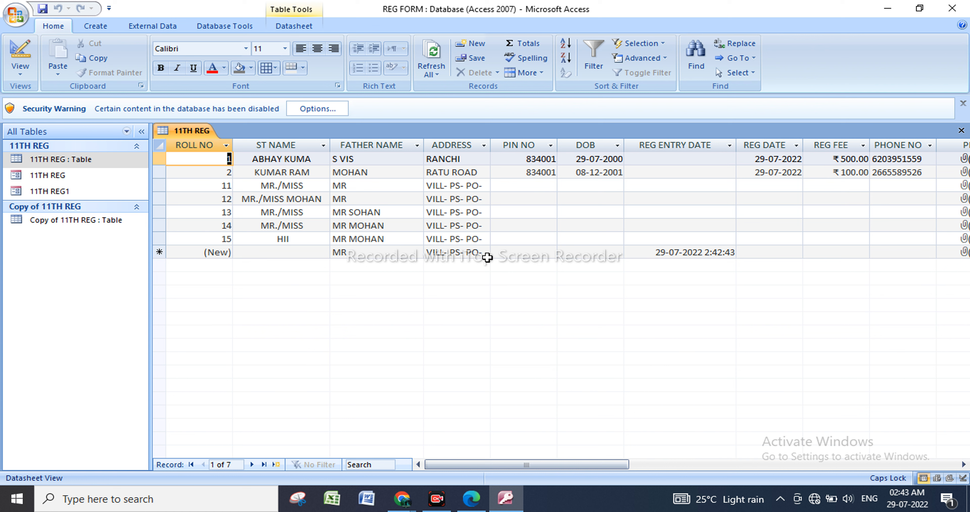
Add two new records by entering a student name in each, and widen the DOB column slightly.
{"action": "left_click", "coordinate": [277, 252]}
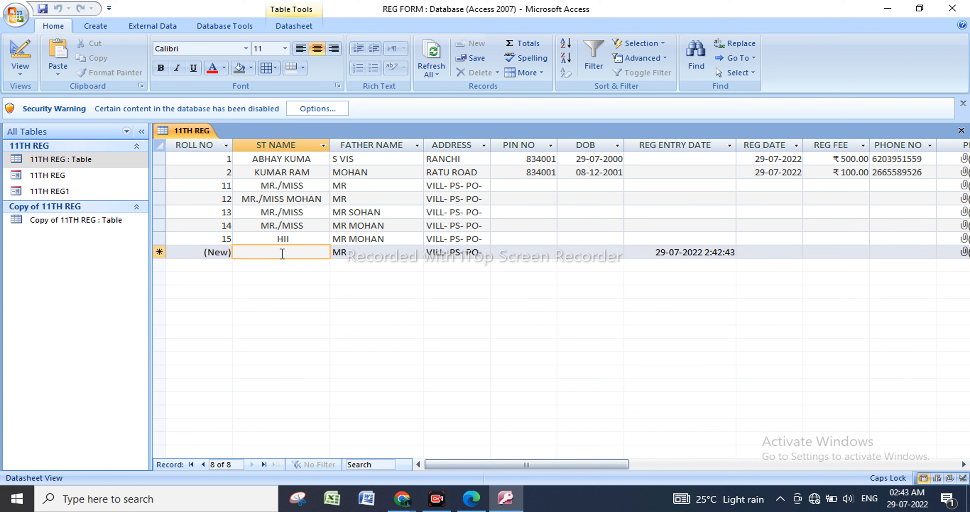
{"action": "type", "text": "RADHA"}
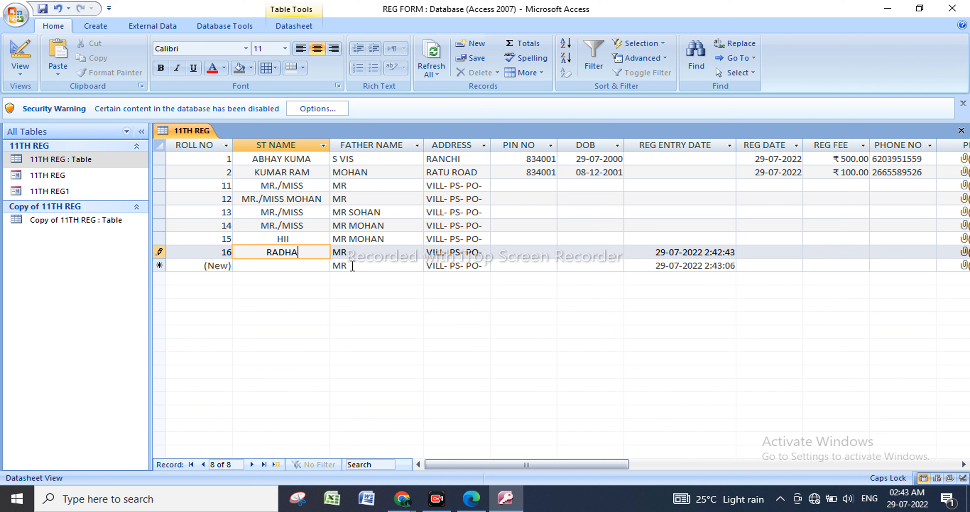
{"action": "left_click", "coordinate": [307, 267]}
{"action": "type", "text": "MUSK"}
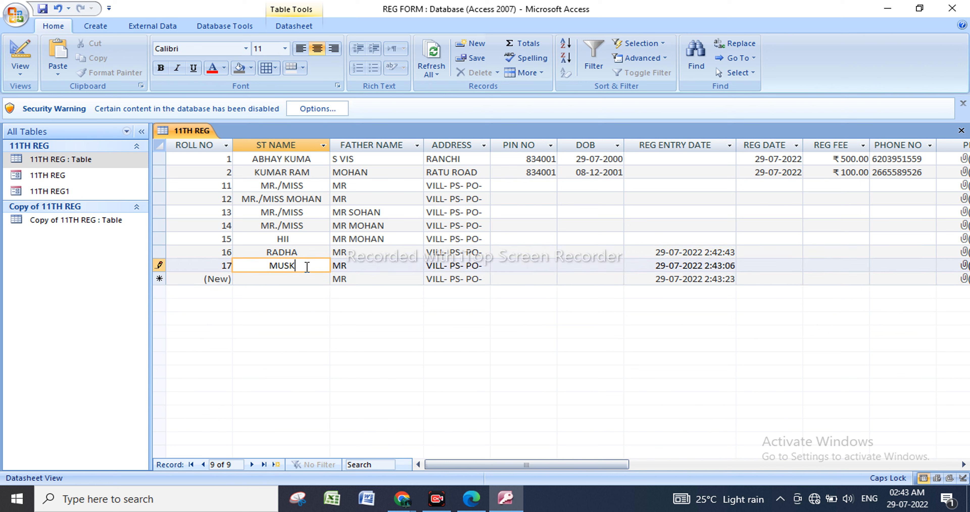
{"action": "type", "text": "AN"}
{"action": "left_click_drag", "start_coordinate": [624, 147], "coordinate": [642, 147]}
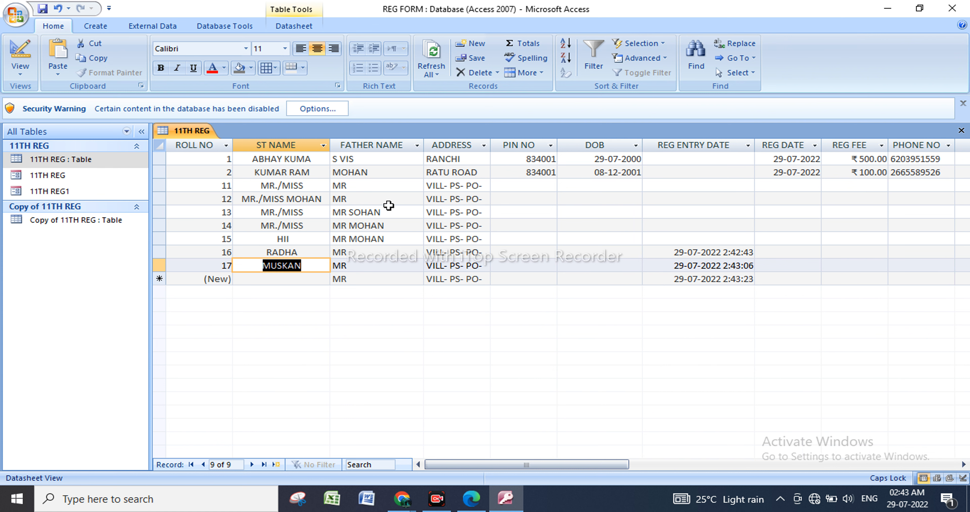
{"action": "left_click", "coordinate": [589, 266]}
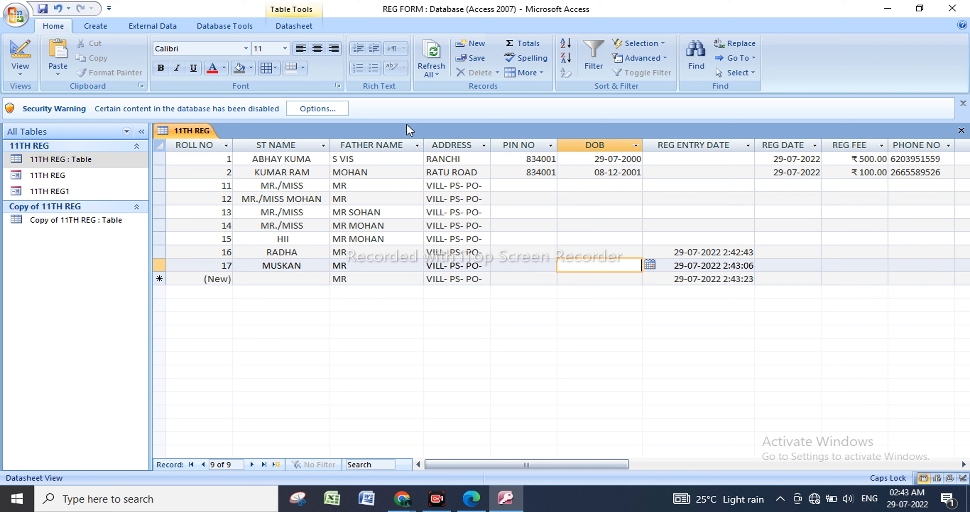
Reopen the 11TH REG table in Design View.
{"action": "left_click", "coordinate": [96, 163]}
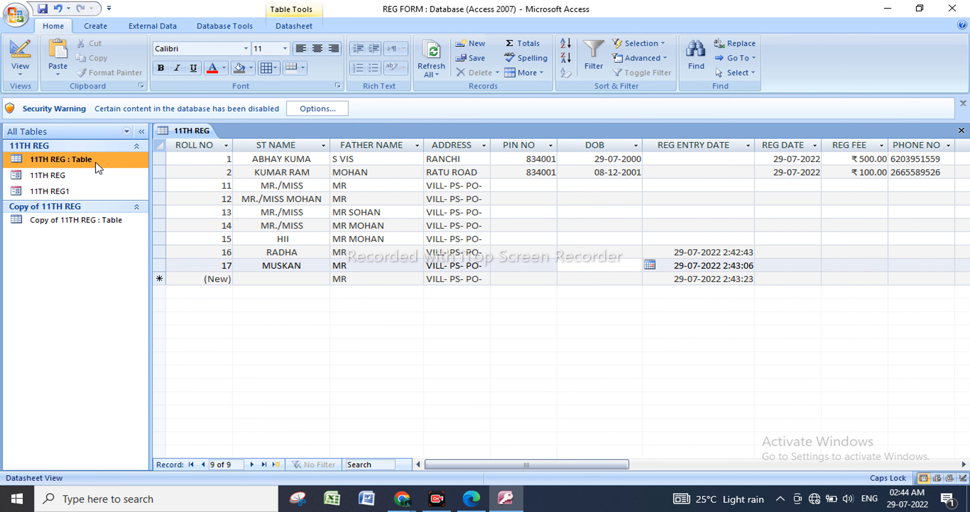
{"action": "right_click", "coordinate": [96, 163]}
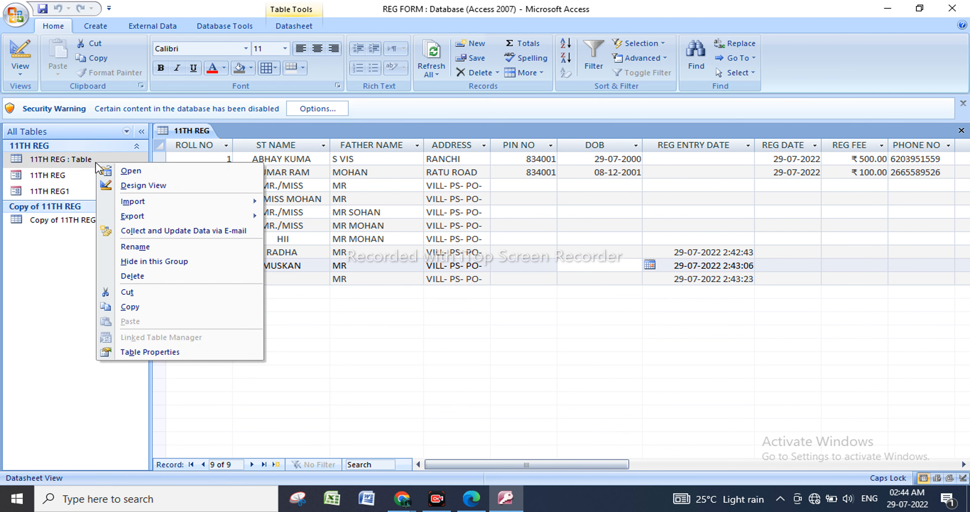
{"action": "left_click", "coordinate": [141, 186]}
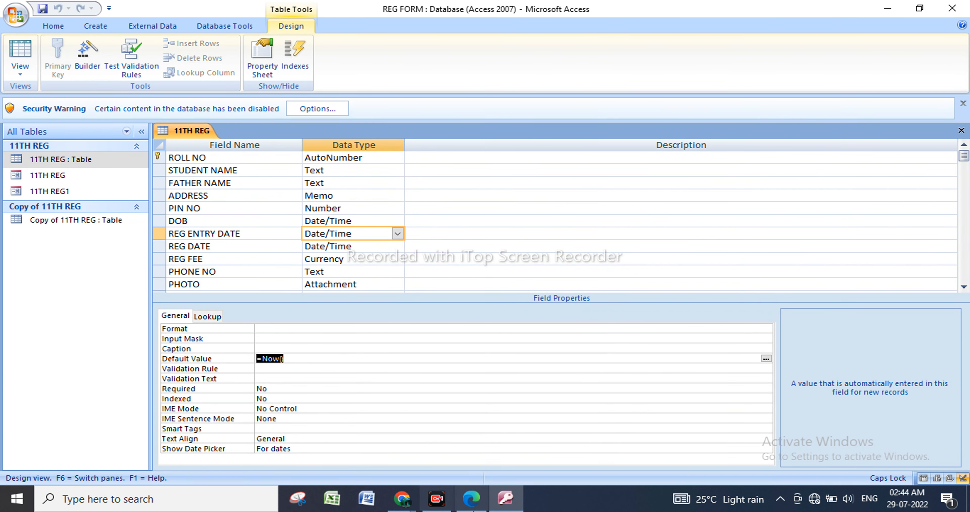
{"action": "left_click", "coordinate": [437, 497]}
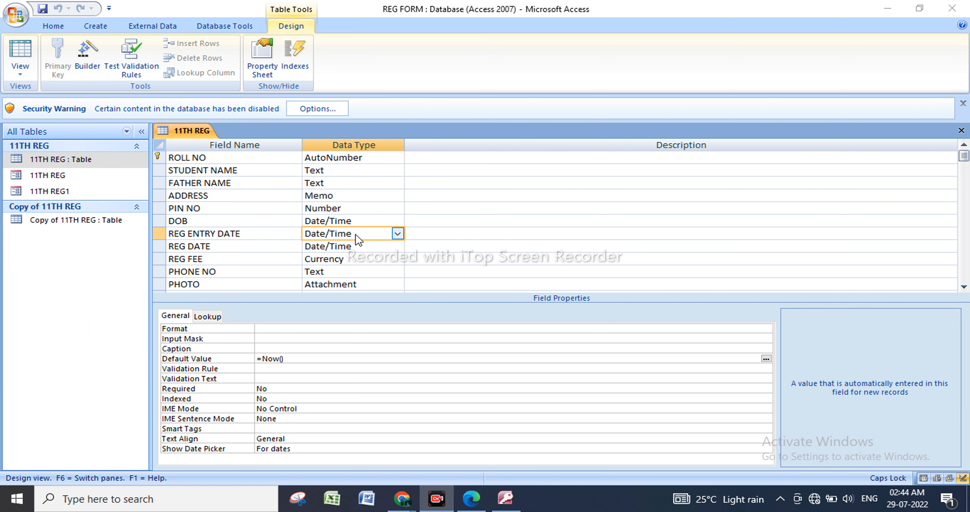
Set the DOB field's Validation Rule to >#01-01-2000#.
{"action": "left_click", "coordinate": [367, 222]}
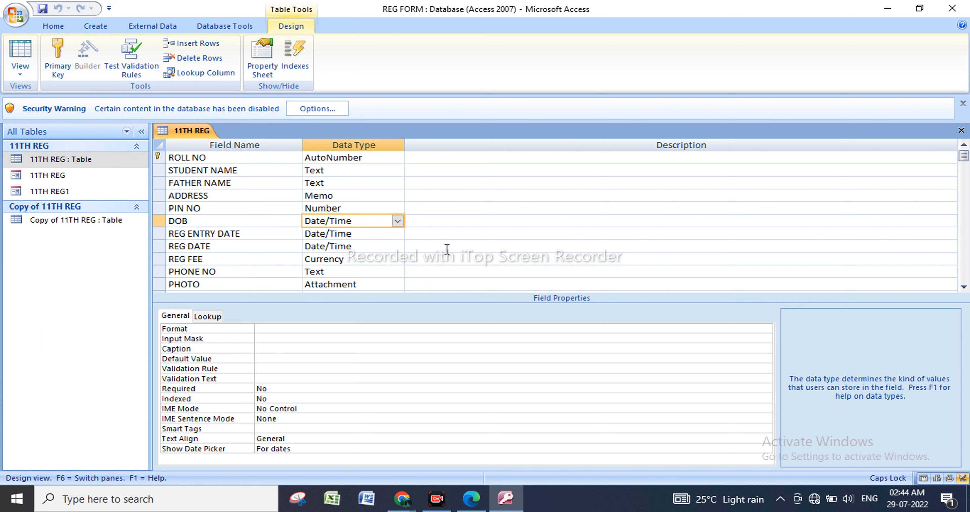
{"action": "left_click", "coordinate": [281, 369]}
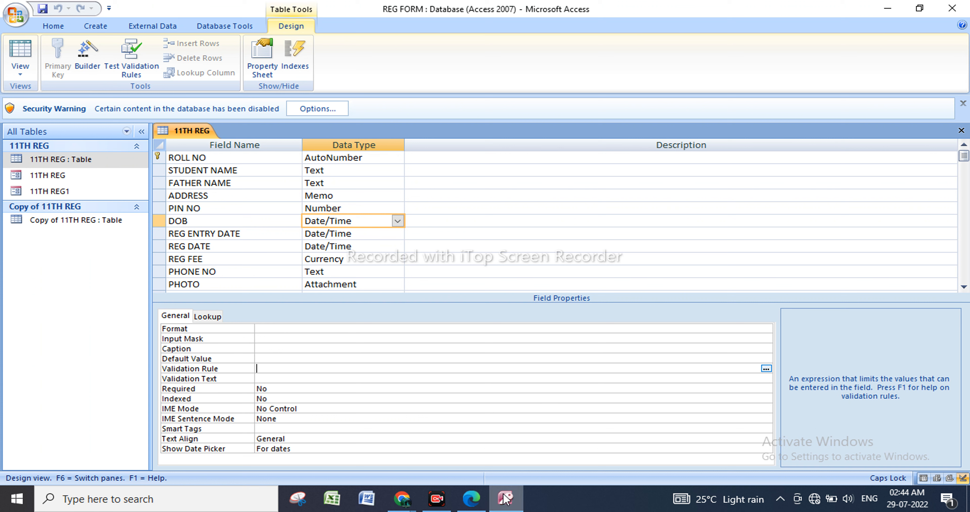
{"action": "mouse_move", "coordinate": [511, 502]}
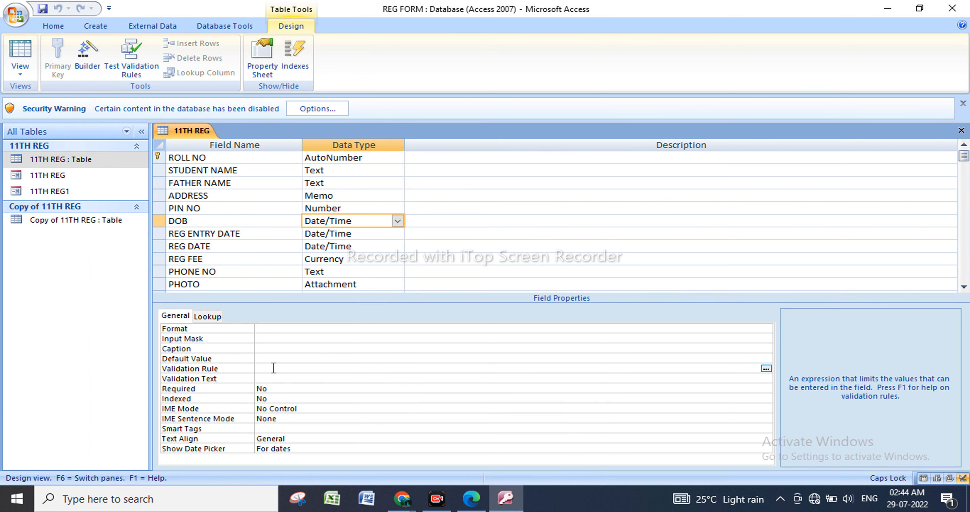
{"action": "type", "text": "#"}
{"action": "key", "text": "Num_Lock"}
{"action": "type", "text": "/01/2"}
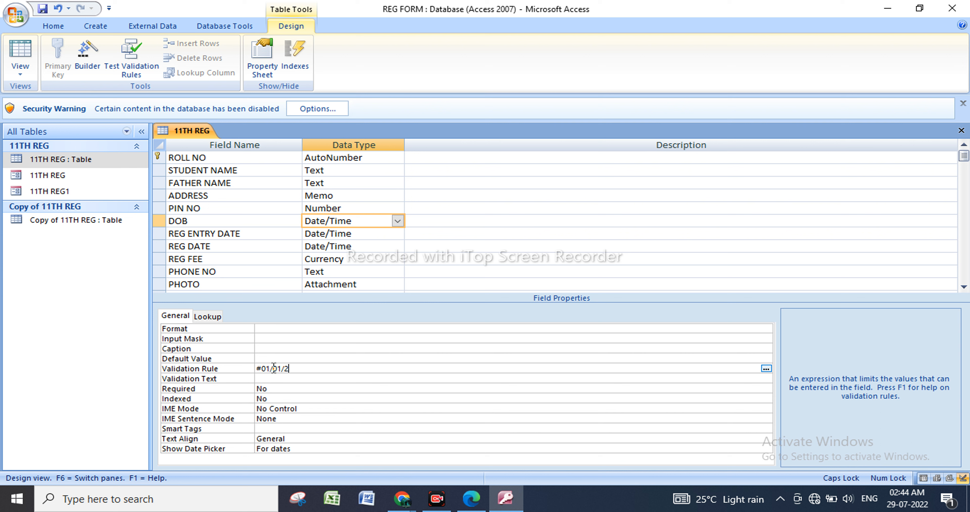
{"action": "type", "text": "000#"}
{"action": "left_click", "coordinate": [258, 369]}
{"action": "type", "text": ">"}
Set the DOB field's Validation Text to "MORE THEN- 1/1/2000".
{"action": "left_click", "coordinate": [289, 379]}
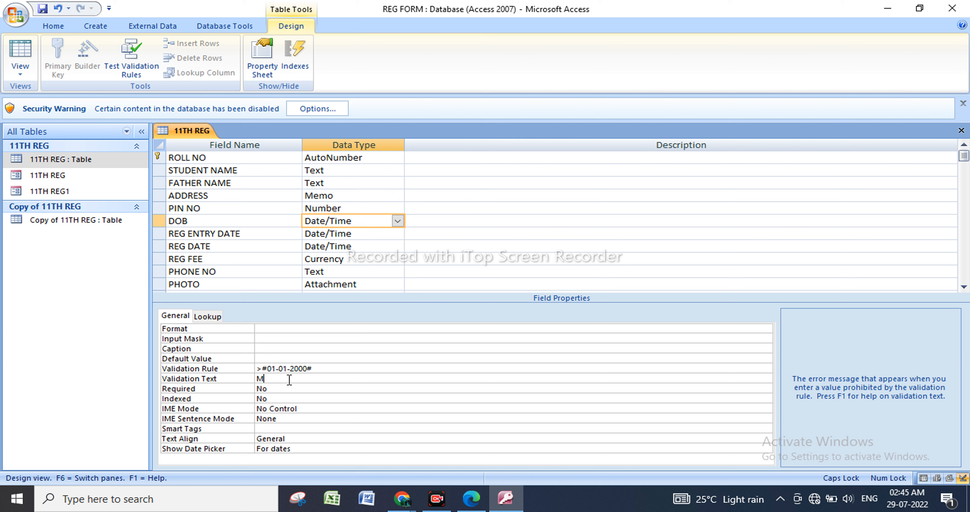
{"action": "key", "text": "BackSpace"}
{"action": "type", "text": "MORE THEN 1/1/2000"}
{"action": "left_click", "coordinate": [306, 379]}
{"action": "type", "text": "-"}
Save the 11TH REG table, test the existing data against the new rule and open the table as a datasheet.
{"action": "right_click", "coordinate": [83, 163]}
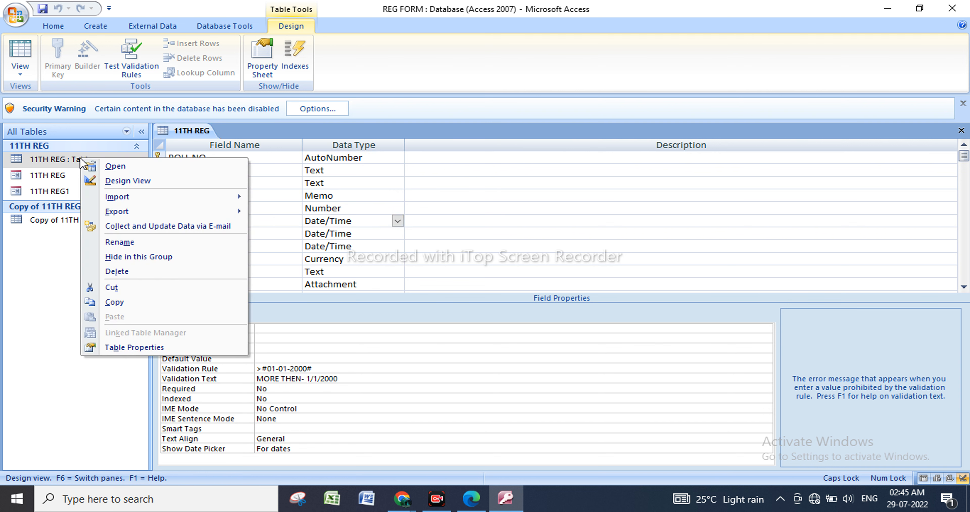
{"action": "left_click", "coordinate": [125, 168]}
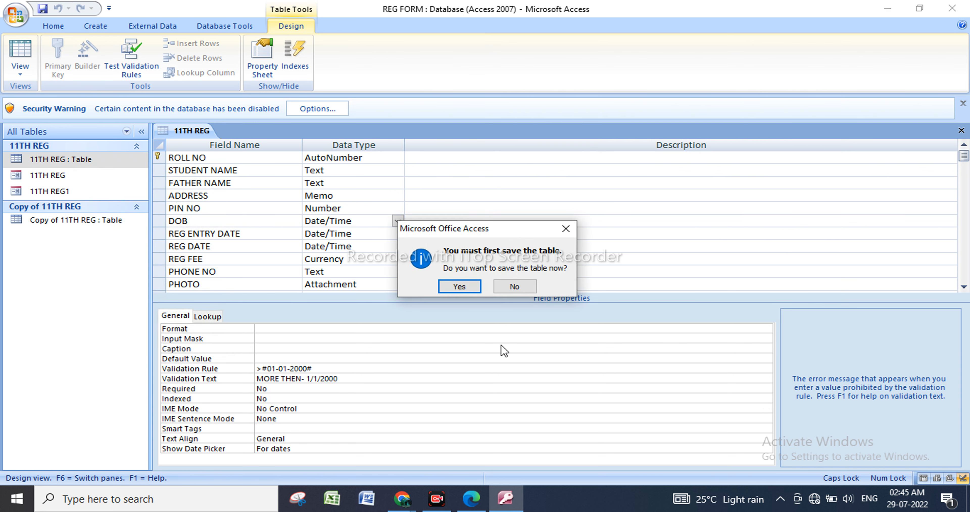
{"action": "left_click", "coordinate": [461, 287]}
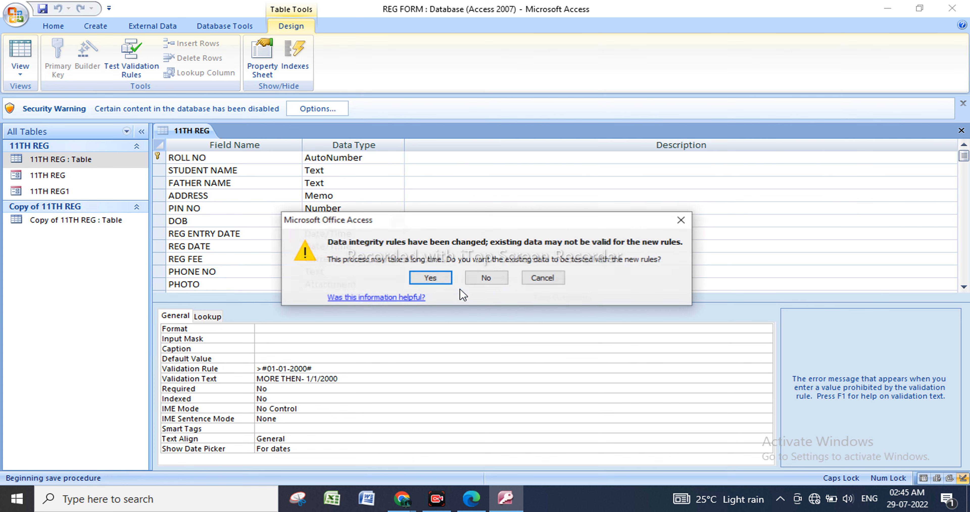
{"action": "left_click", "coordinate": [430, 280]}
{"action": "left_click", "coordinate": [435, 292]}
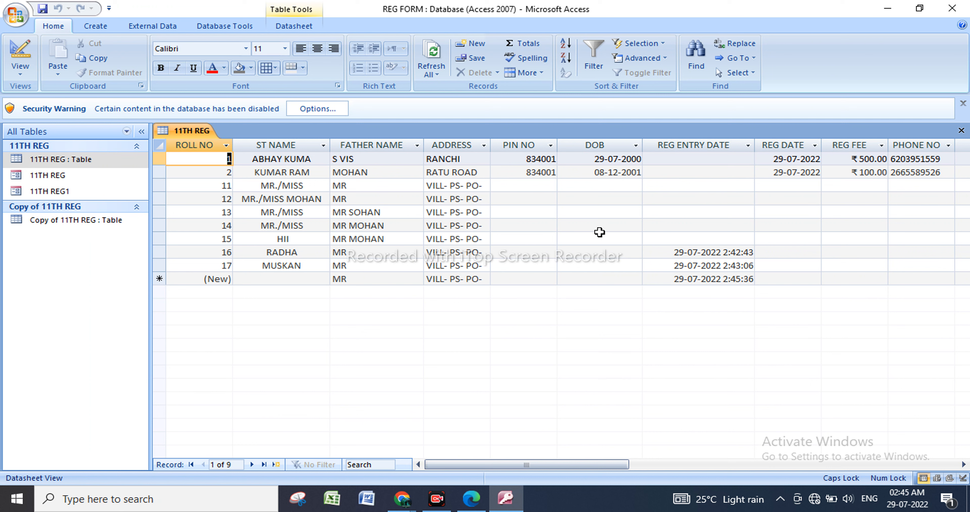
Add two new records, picking today's date and another date in the current month as their DOB.
{"action": "left_click", "coordinate": [602, 280]}
{"action": "left_click", "coordinate": [649, 278]}
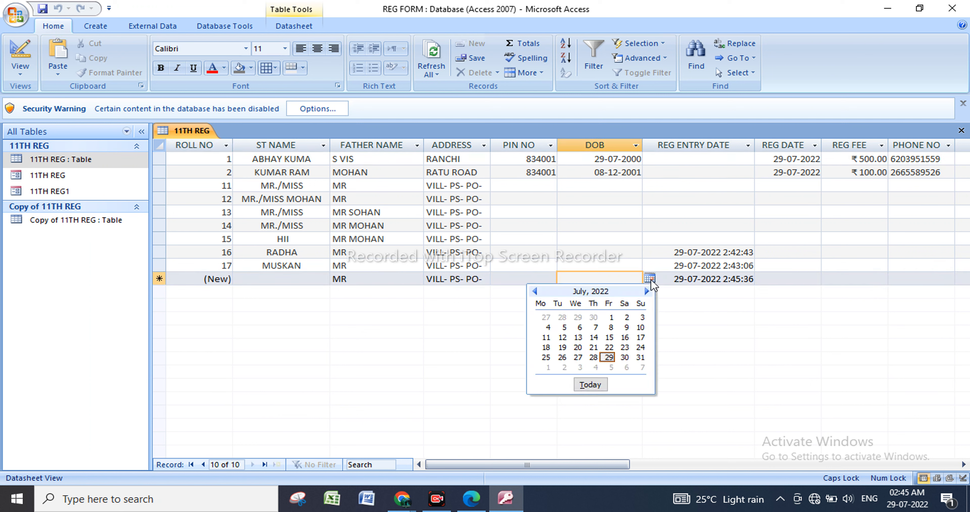
{"action": "left_click", "coordinate": [594, 386]}
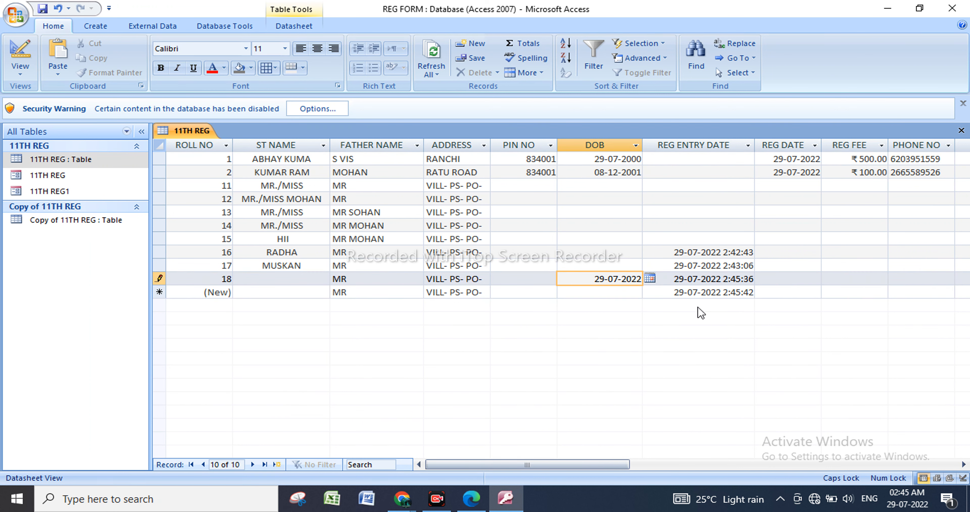
{"action": "left_click", "coordinate": [618, 292]}
{"action": "left_click", "coordinate": [650, 292]}
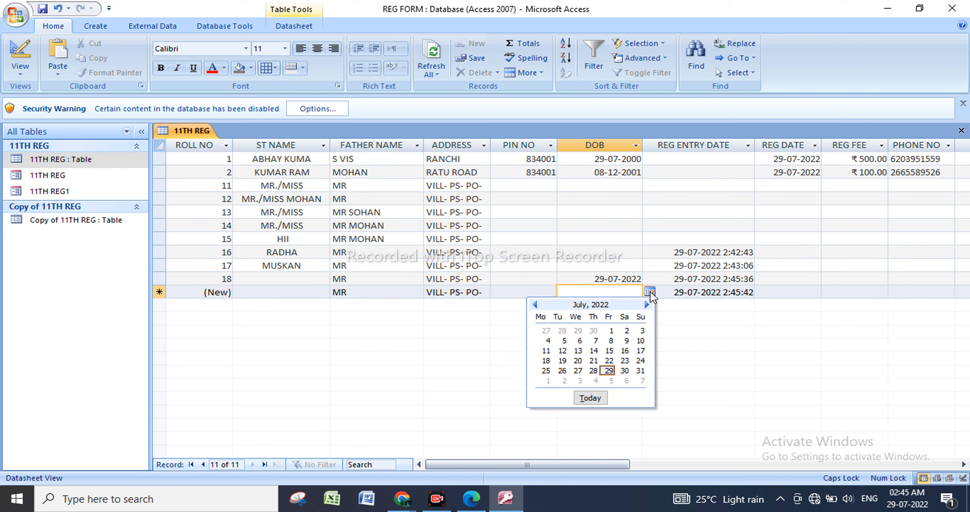
{"action": "left_click", "coordinate": [578, 350]}
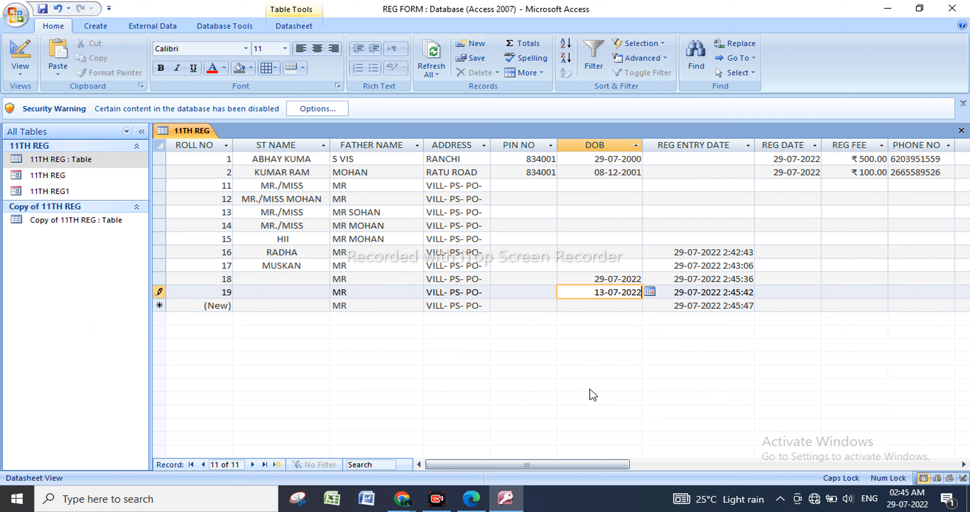
{"action": "left_click", "coordinate": [618, 306]}
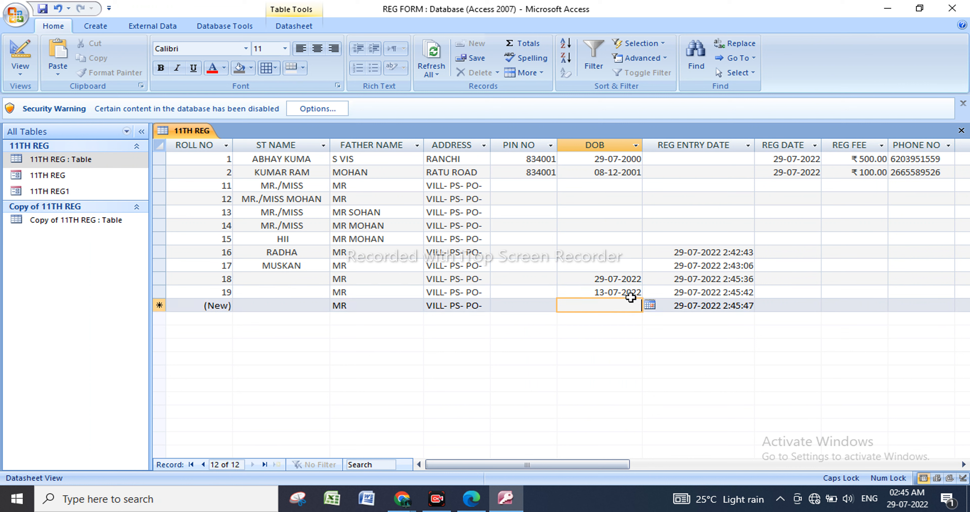
Try to change the DOB year in the last record to one earlier than the validation limit.
{"action": "left_click", "coordinate": [640, 293]}
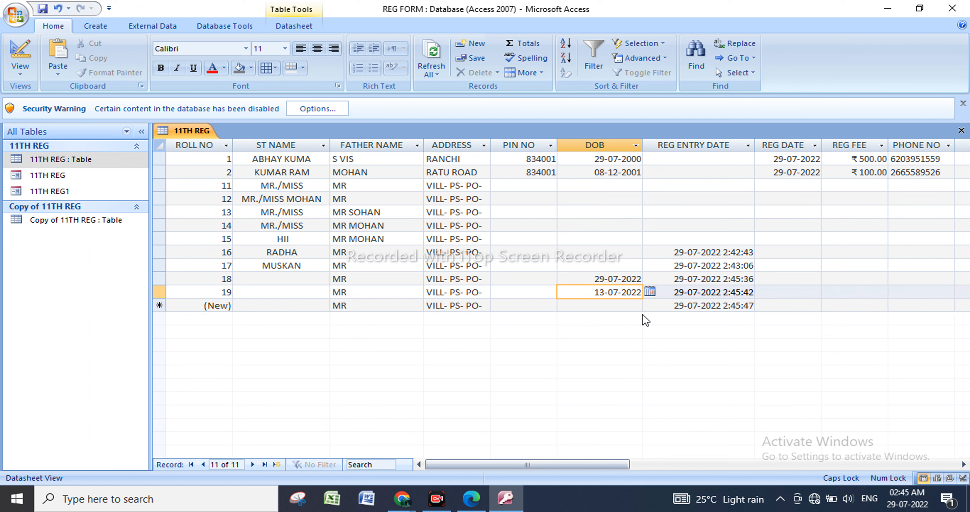
{"action": "key", "text": "BackSpace"}
{"action": "key", "text": "BackSpace"}
{"action": "key", "text": "BackSpace"}
{"action": "key", "text": "BackSpace"}
{"action": "type", "text": "1999"}
{"action": "key", "text": "Return"}
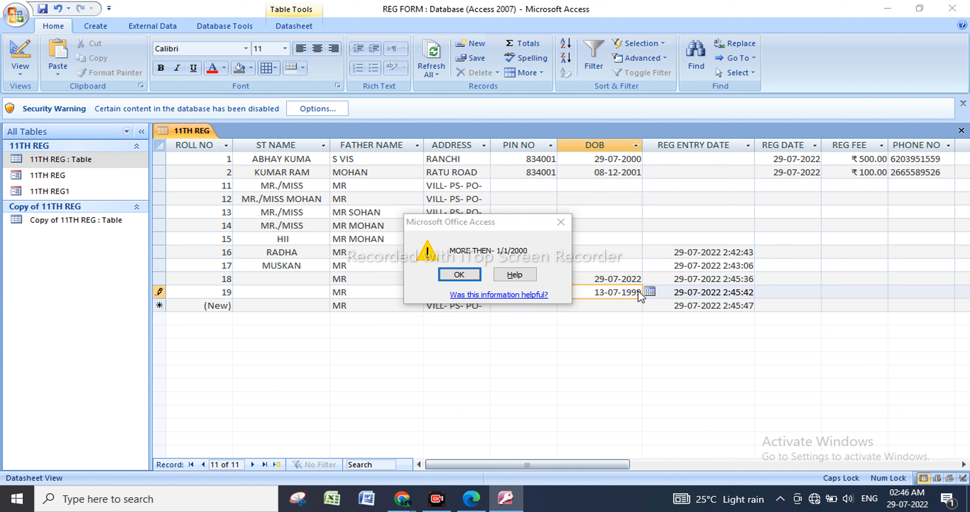
{"action": "left_click", "coordinate": [561, 222]}
Change the DOB year in the last record to one later than the validation limit.
{"action": "key", "text": "BackSpace"}
{"action": "key", "text": "BackSpace"}
{"action": "key", "text": "BackSpace"}
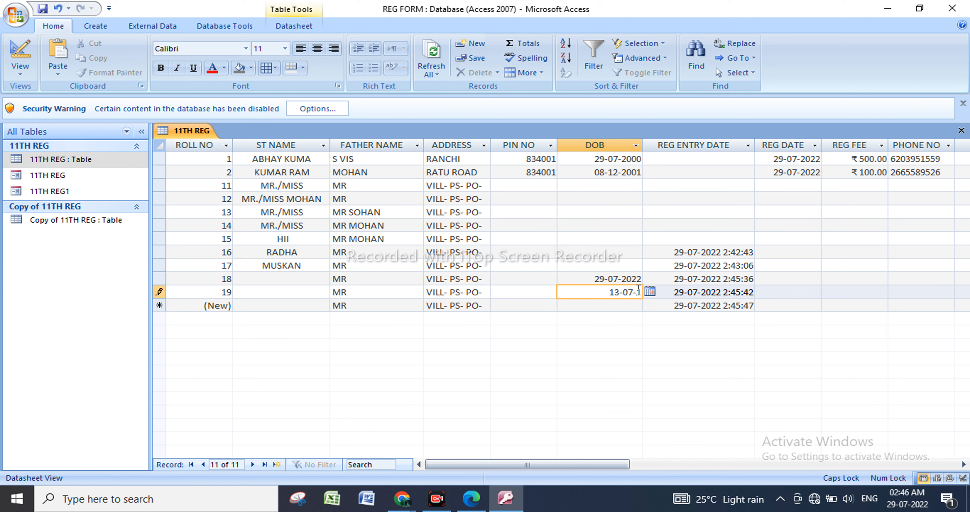
{"action": "type", "text": "2001"}
{"action": "left_click", "coordinate": [621, 292]}
{"action": "key", "text": "BackSpace"}
{"action": "key", "text": "Tab"}
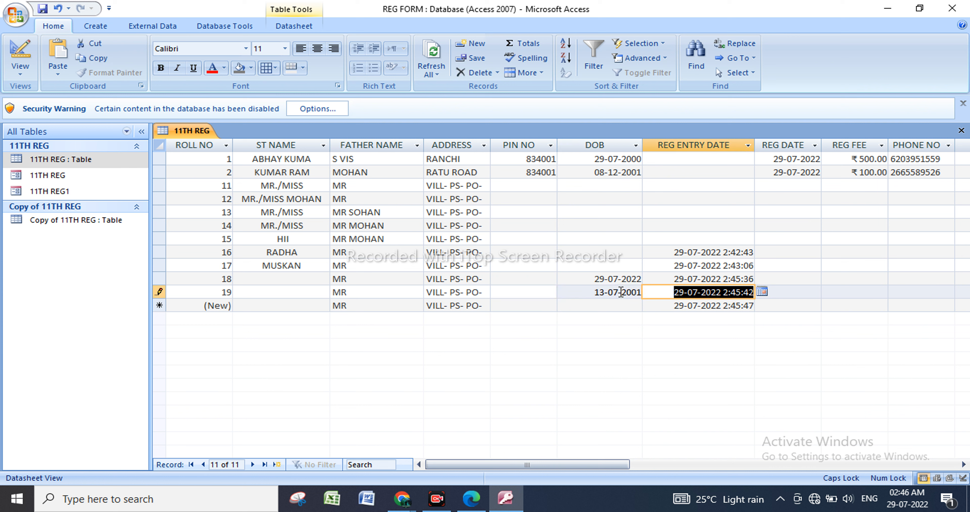
Try to enter exactly the Validation Rule's limit date as the DOB of a new record.
{"action": "left_click", "coordinate": [614, 305]}
{"action": "type", "text": "0"}
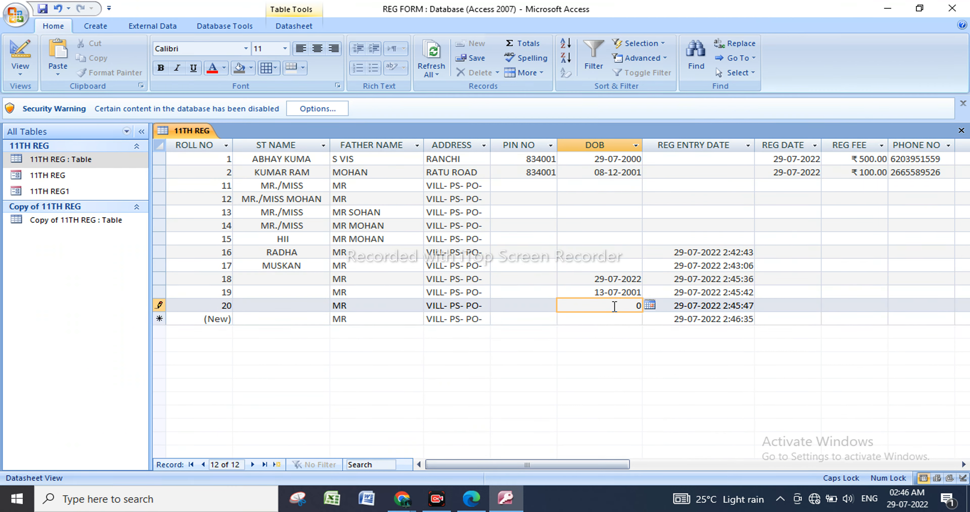
{"action": "type", "text": "1/01/2000"}
{"action": "key", "text": "Return"}
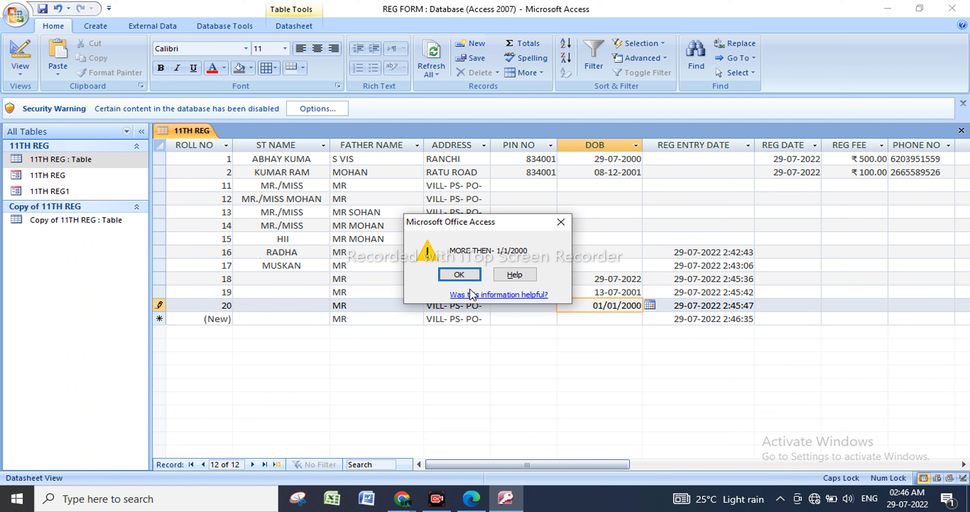
{"action": "left_click", "coordinate": [459, 275]}
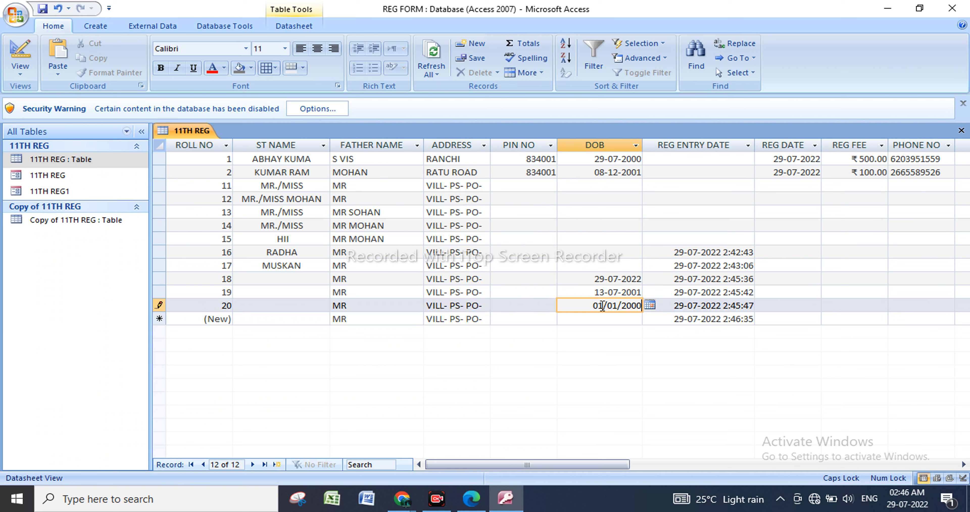
Change the day of the new record's DOB to one day after the limit date.
{"action": "key", "text": "BackSpace"}
{"action": "type", "text": "2"}
{"action": "key", "text": "Tab"}
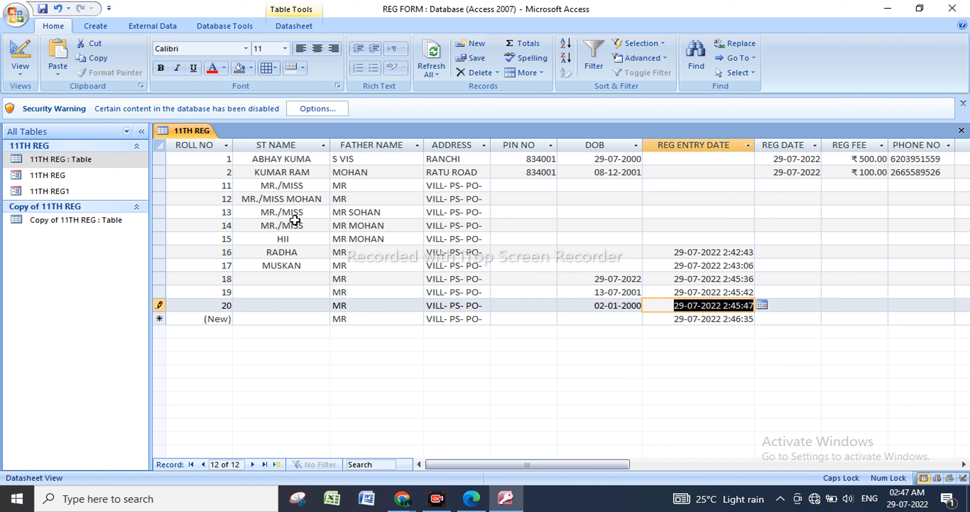
Reopen the 11TH REG table in Design View and set the DOB field's Validation Rule to >=#01-01-2000#.
{"action": "left_click", "coordinate": [116, 167]}
{"action": "right_click", "coordinate": [116, 166]}
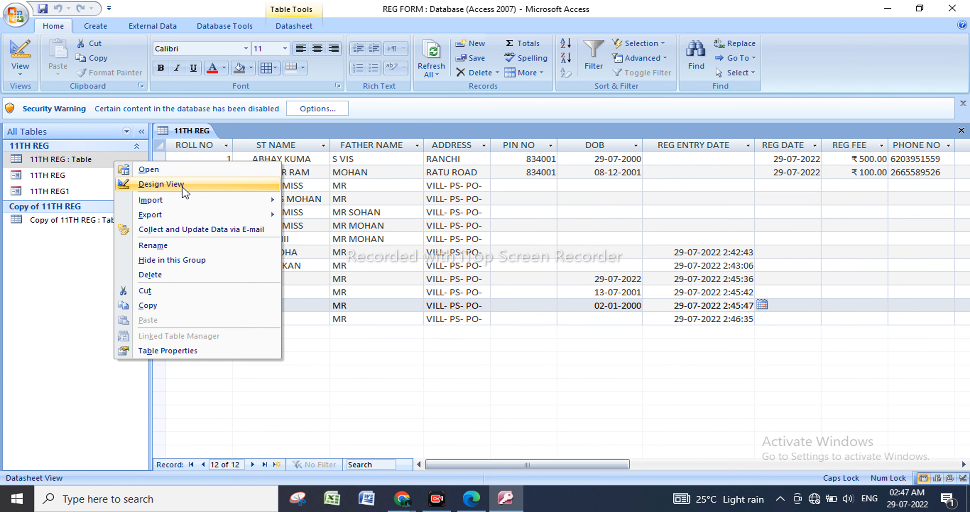
{"action": "left_click", "coordinate": [162, 184]}
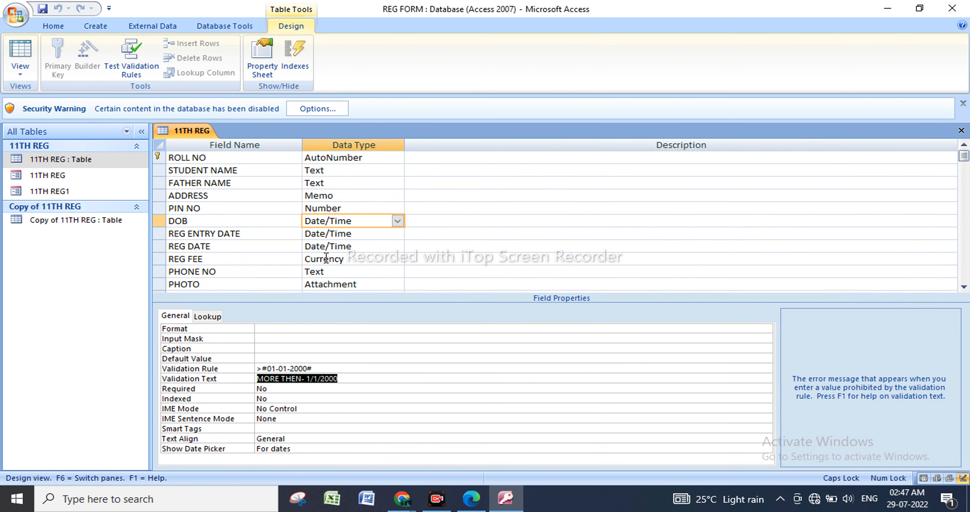
{"action": "left_click", "coordinate": [257, 368]}
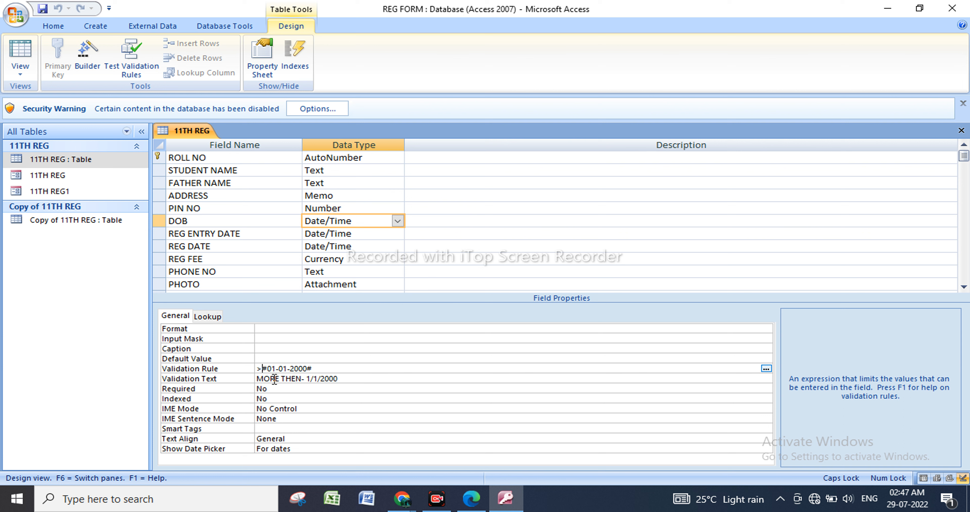
{"action": "type", "text": "="}
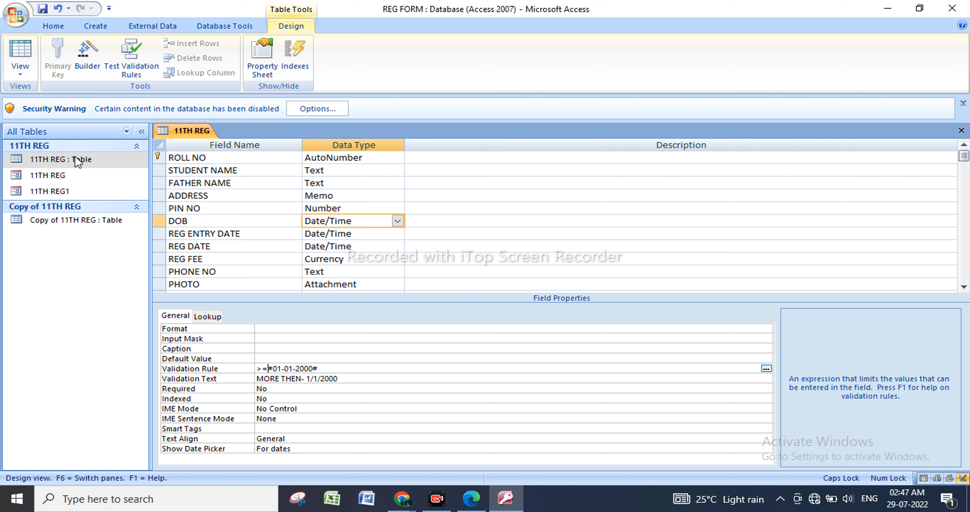
Open the 11TH REG table as a datasheet, saving it, testing the existing data and keeping the new DOB rule.
{"action": "right_click", "coordinate": [100, 160]}
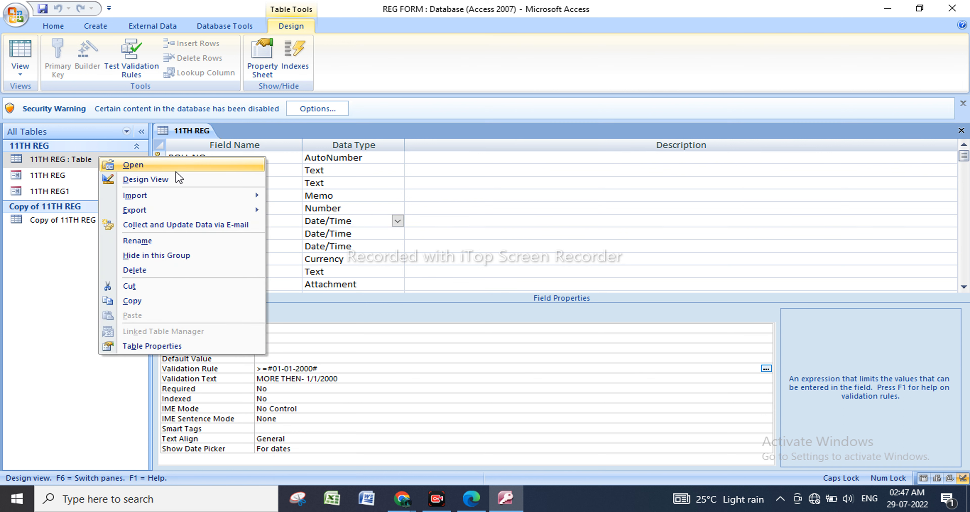
{"action": "left_click", "coordinate": [176, 170]}
{"action": "left_click", "coordinate": [459, 286]}
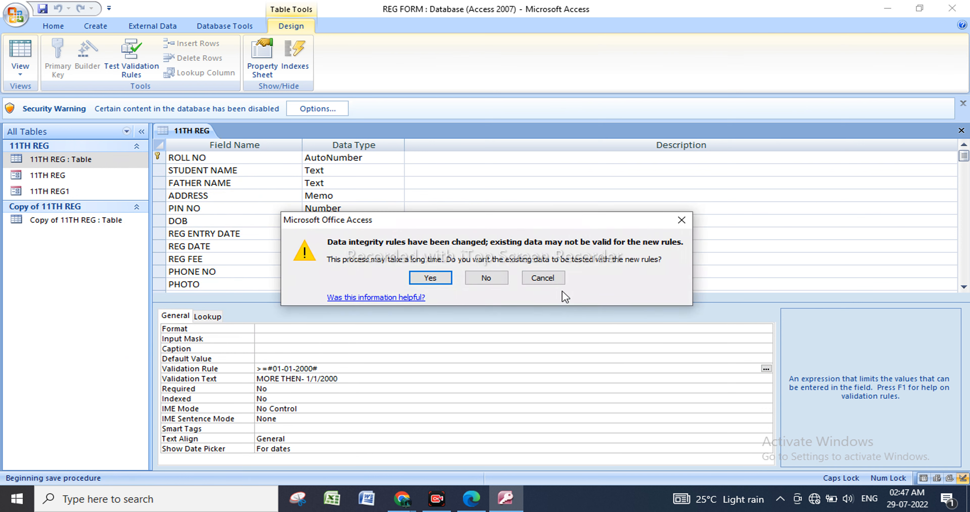
{"action": "left_click", "coordinate": [433, 279]}
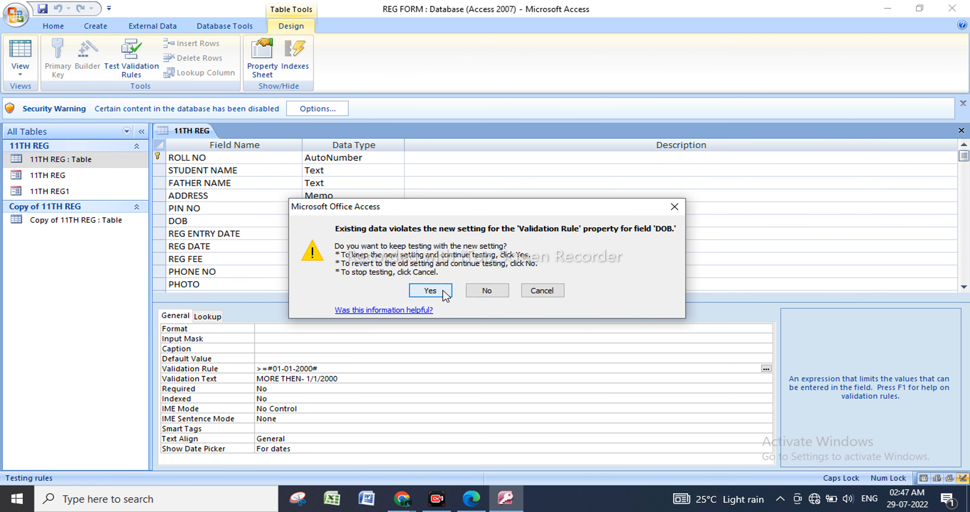
{"action": "left_click", "coordinate": [433, 288]}
Change the last record's DOB to exactly the Validation Rule's limit date.
{"action": "left_click", "coordinate": [606, 319]}
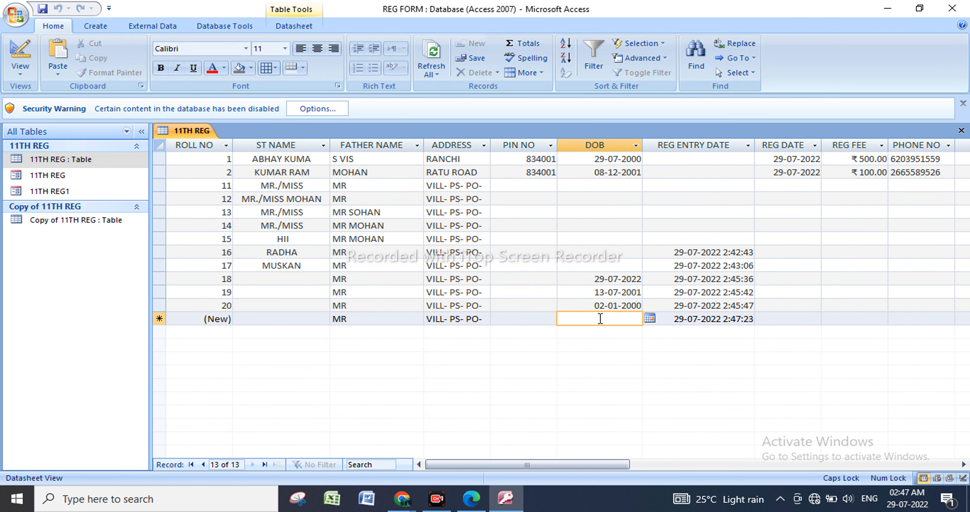
{"action": "left_click", "coordinate": [603, 306]}
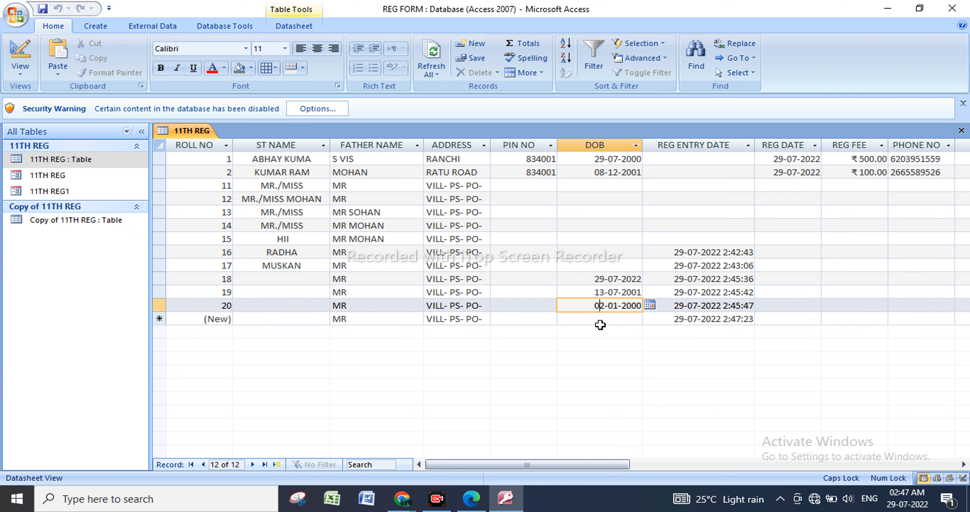
{"action": "key", "text": "Delete"}
{"action": "type", "text": "1"}
{"action": "key", "text": "Tab"}
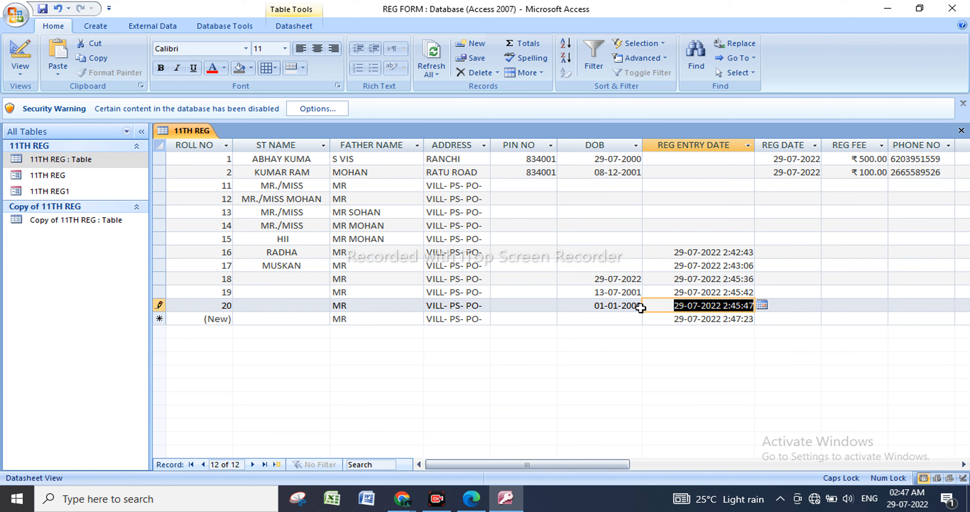
{"action": "left_click", "coordinate": [641, 312]}
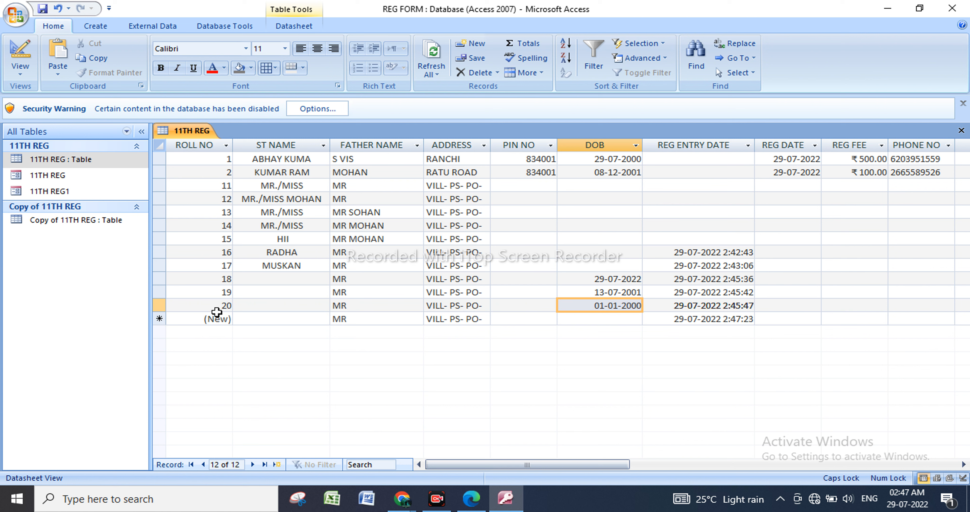
Reopen the 11TH REG table in Design View and place the cursor at the end of the DOB field's Validation Rule.
{"action": "left_click", "coordinate": [130, 160]}
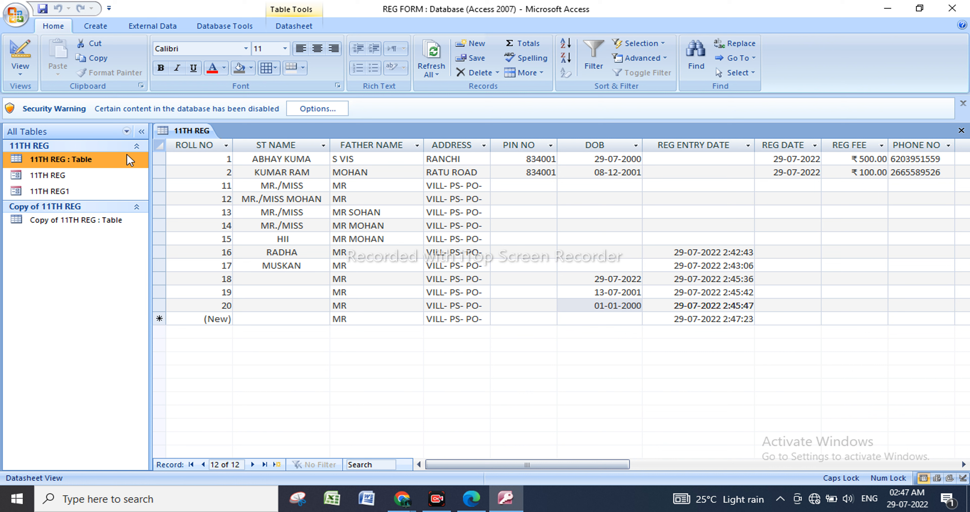
{"action": "right_click", "coordinate": [129, 160]}
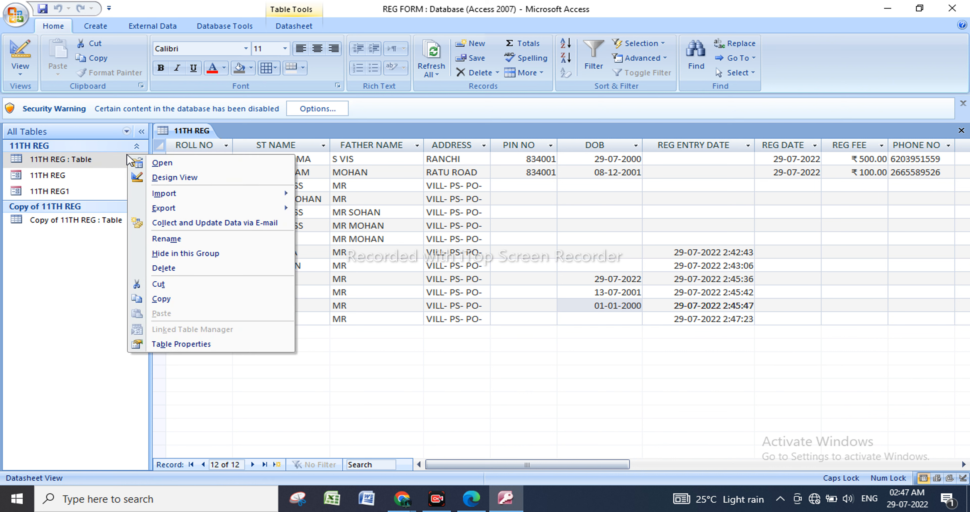
{"action": "left_click", "coordinate": [169, 177]}
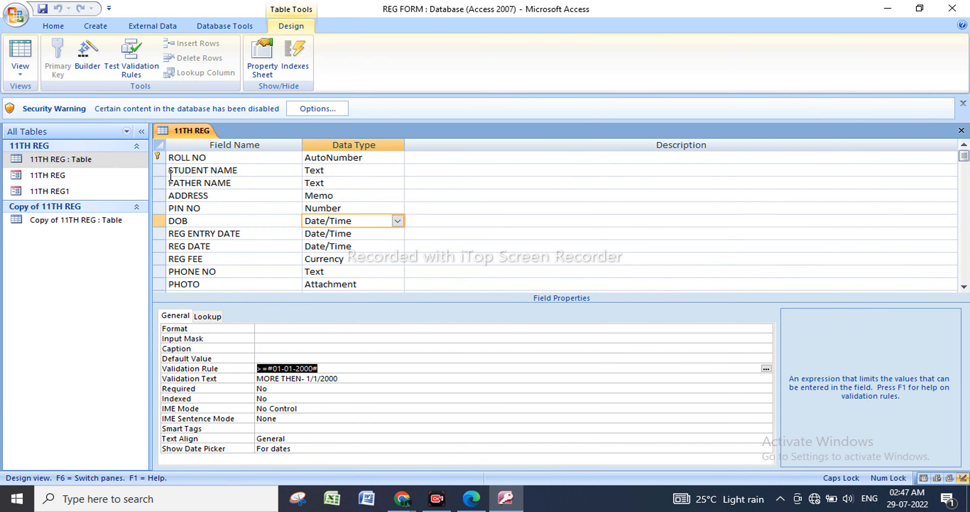
{"action": "left_click", "coordinate": [346, 366]}
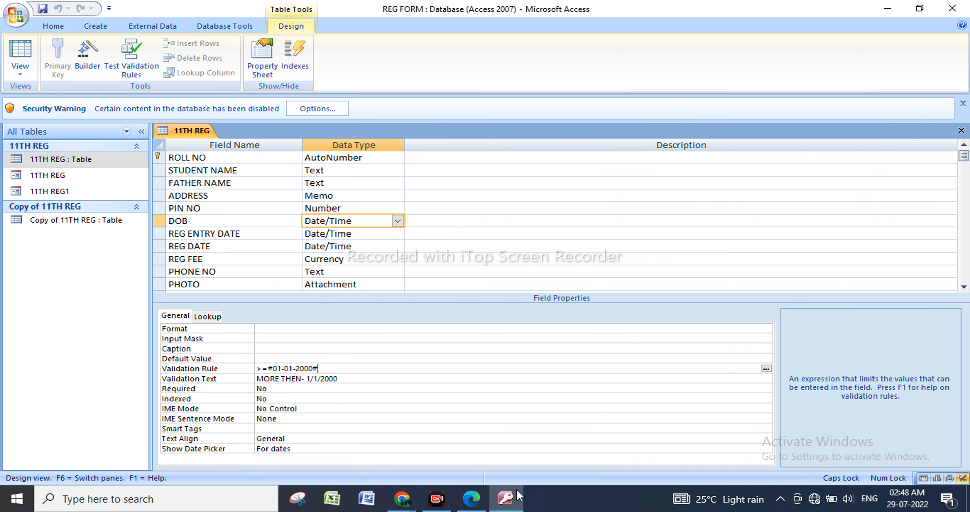
Switch to DCA 1.pdf in Edge, examine the field settings illustration on page 71 and return to Access.
{"action": "left_click", "coordinate": [471, 500]}
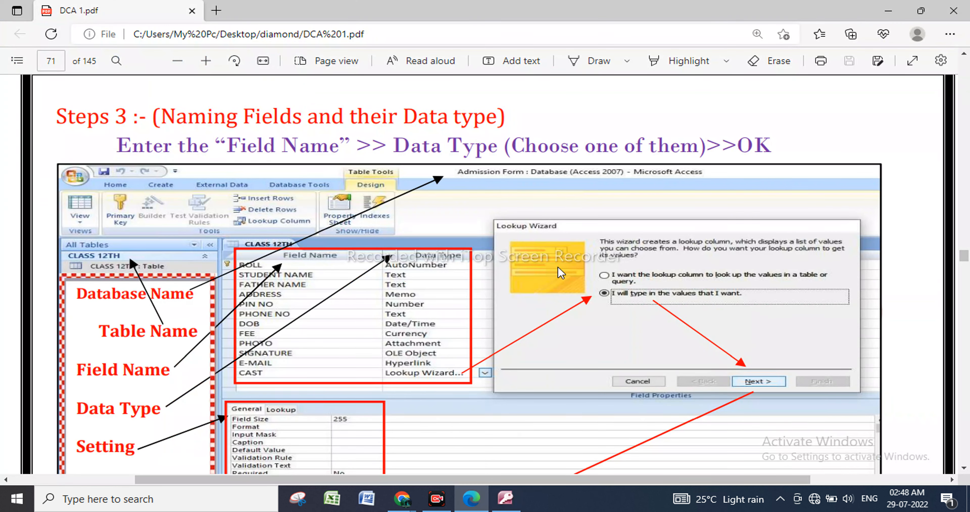
{"action": "scroll", "coordinate": [458, 177], "scroll_direction": "down", "scroll_amount": 2}
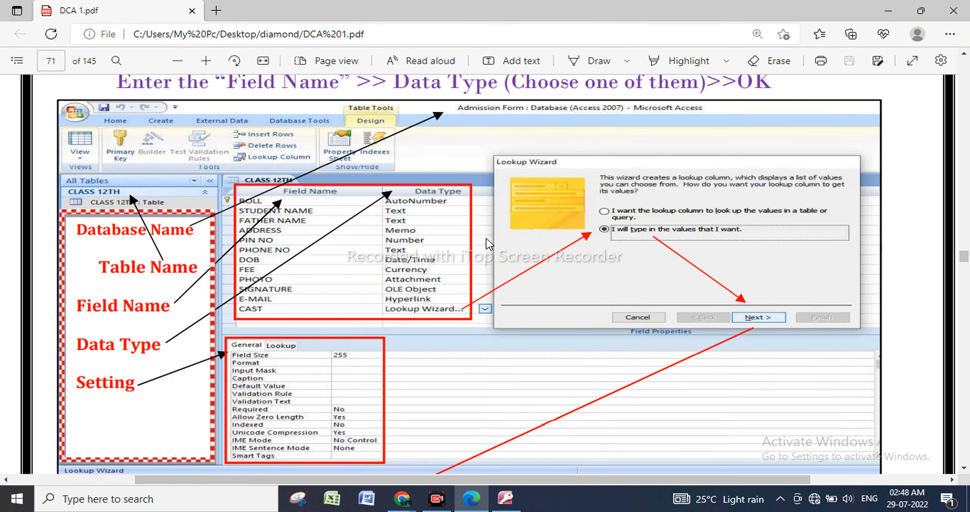
{"action": "key", "text": "alt+Tab"}
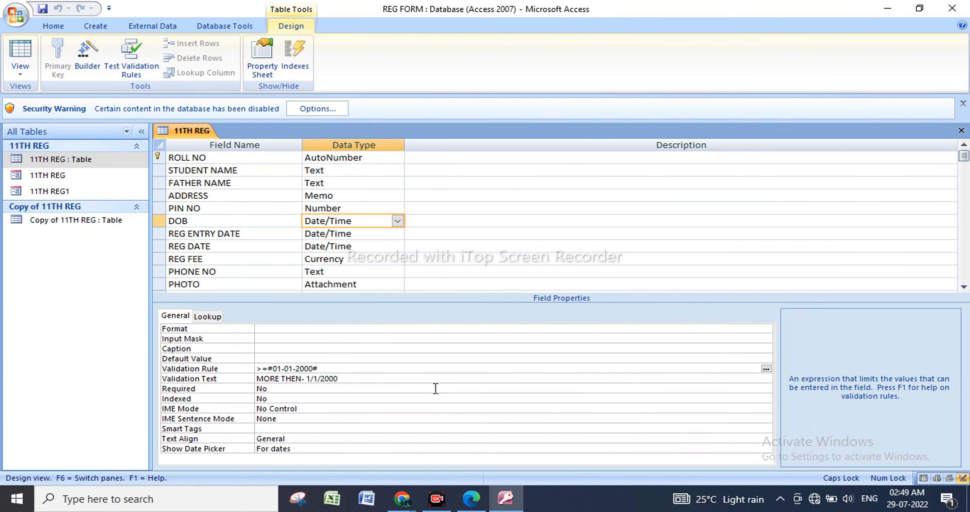
Try to extend the DOB field's Validation Rule to >=#01-01-2000# AND <=01/01/2004#.
{"action": "type", "text": "AND <=01/01/2004#"}
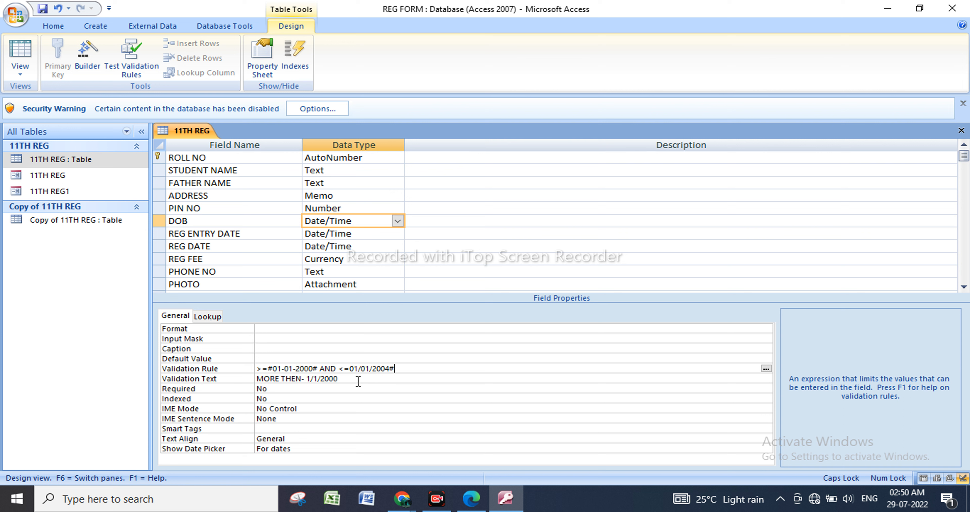
{"action": "left_click", "coordinate": [358, 380]}
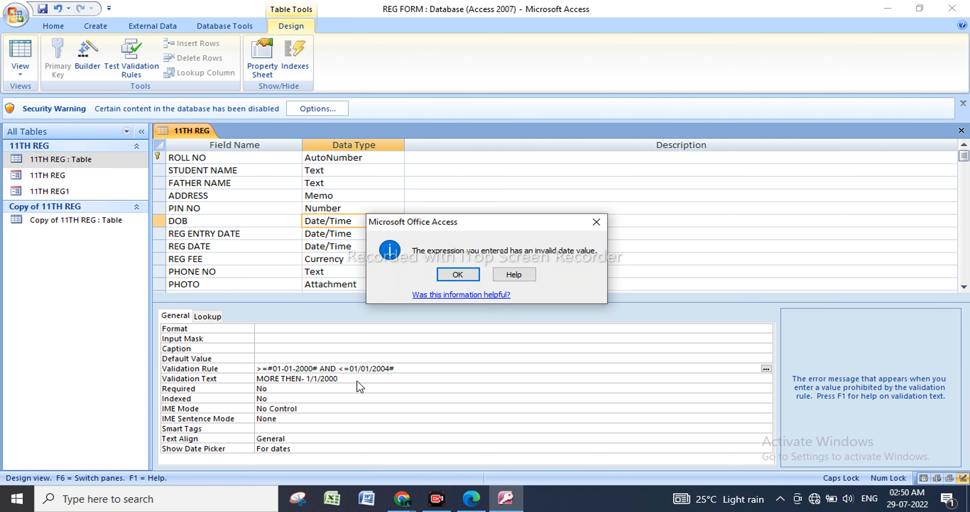
{"action": "left_click", "coordinate": [470, 276]}
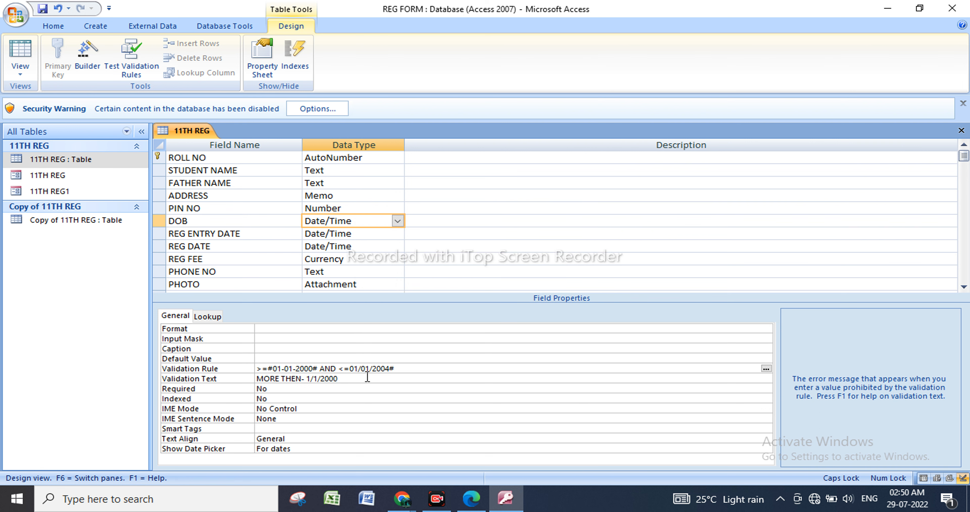
Correct the DOB field's Validation Rule to >=#01-01-2000# And <=#01-01-2004#.
{"action": "left_click", "coordinate": [397, 369]}
{"action": "left_click", "coordinate": [348, 369]}
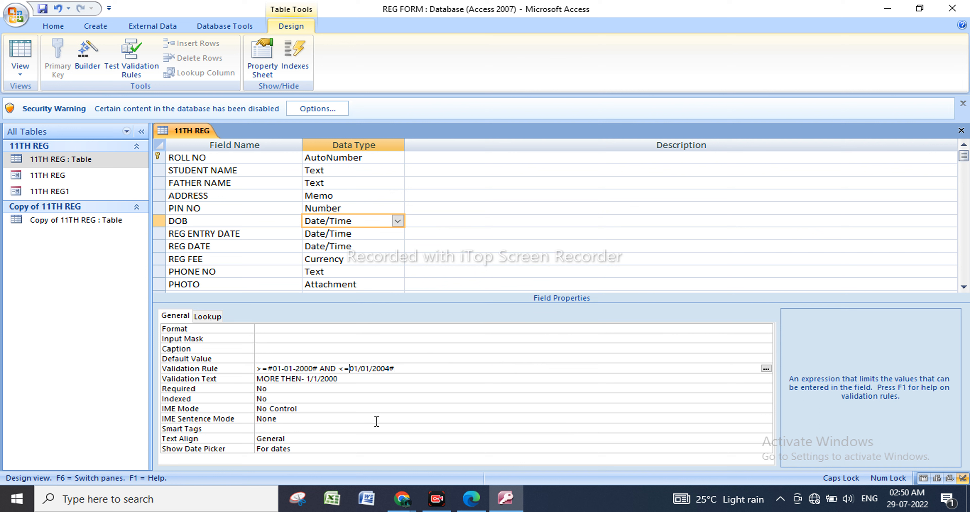
{"action": "type", "text": "#"}
Extend the DOB field's Validation Text to read MORE THEN- 1/1/2000 TO 1/1/2004.
{"action": "left_click", "coordinate": [361, 385]}
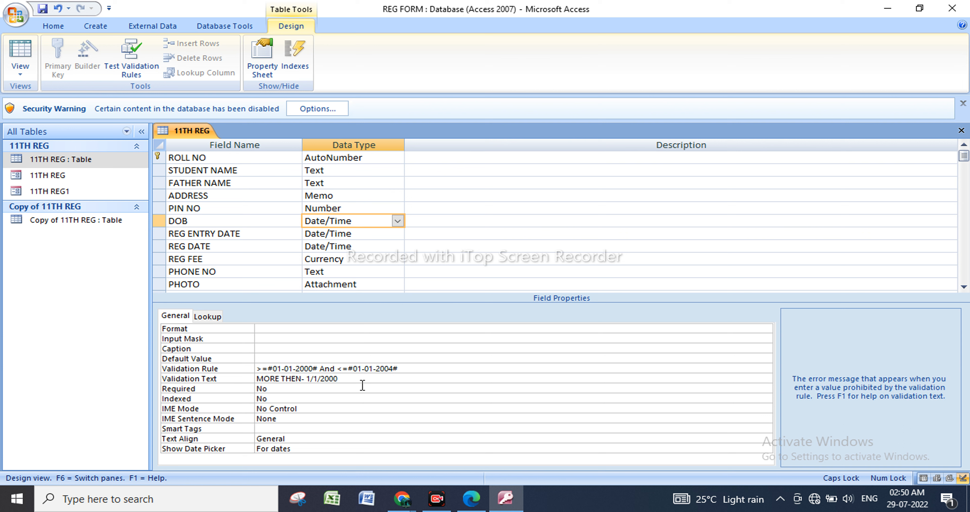
{"action": "type", "text": "TO 1/1/2004"}
Open the 11TH REG table's records, testing existing data against the changed DOB rule and keeping the new setting.
{"action": "left_click", "coordinate": [122, 162]}
{"action": "right_click", "coordinate": [124, 166]}
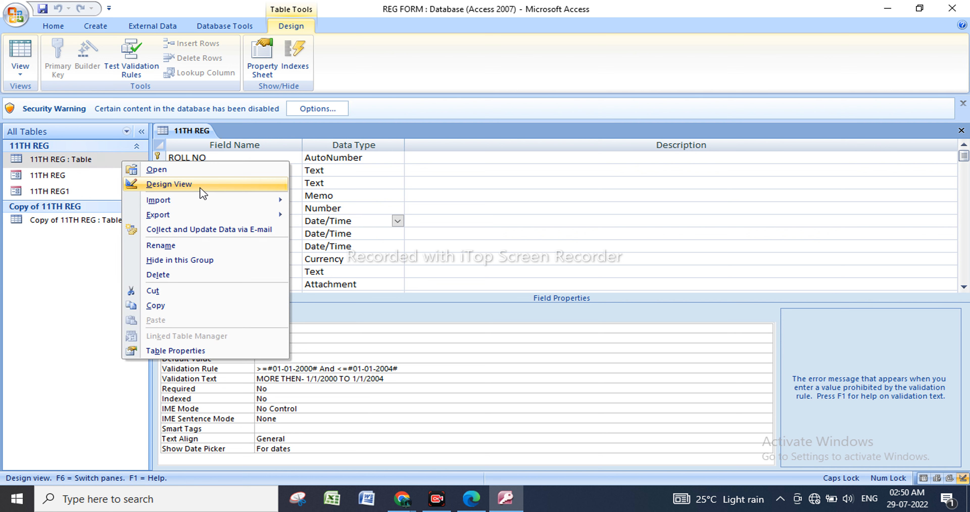
{"action": "left_click", "coordinate": [202, 172]}
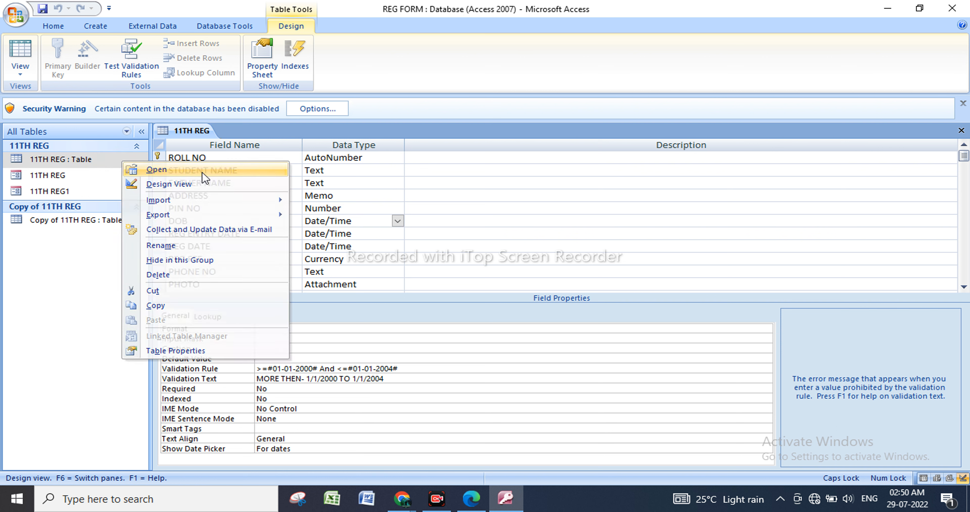
{"action": "left_click", "coordinate": [459, 285]}
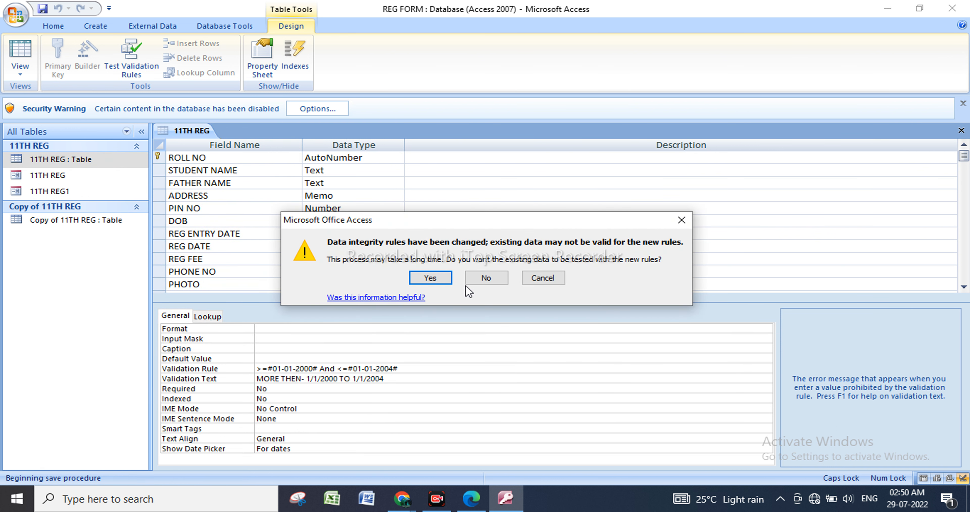
{"action": "left_click", "coordinate": [438, 277]}
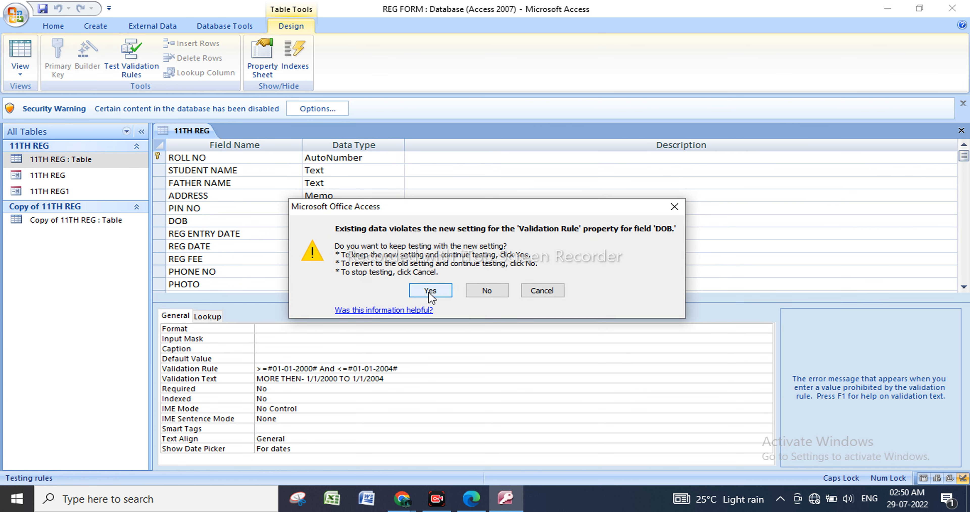
{"action": "left_click", "coordinate": [431, 290]}
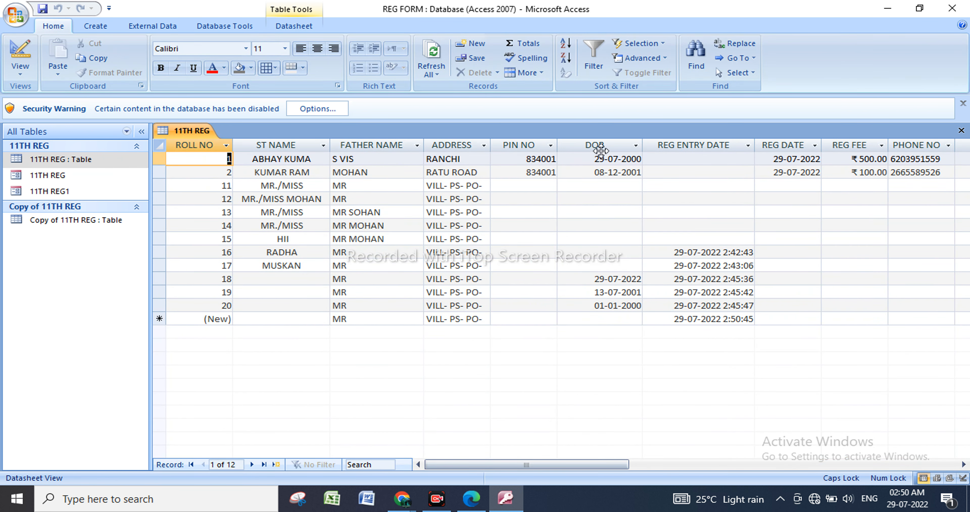
Add a new record with a DOB in 2000 that falls within the Validation Rule's range.
{"action": "left_click", "coordinate": [623, 320]}
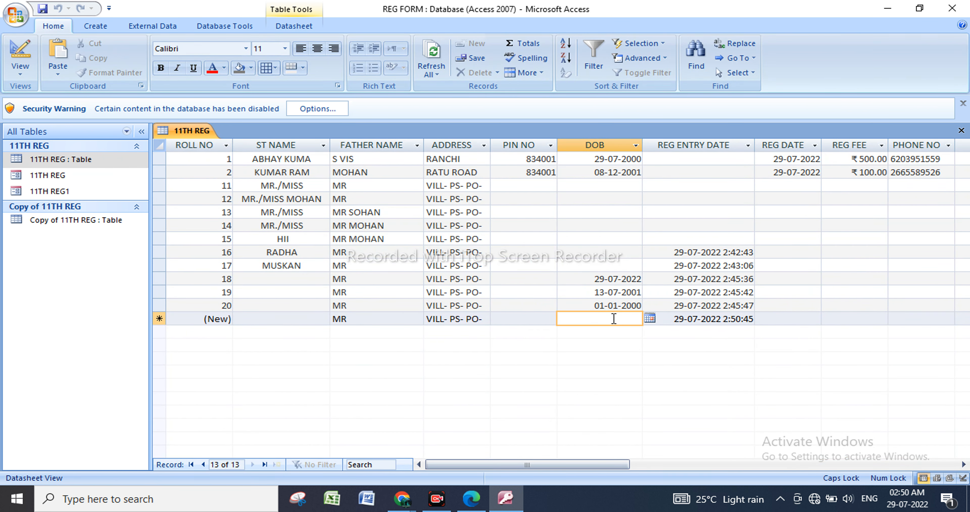
{"action": "type", "text": "01"}
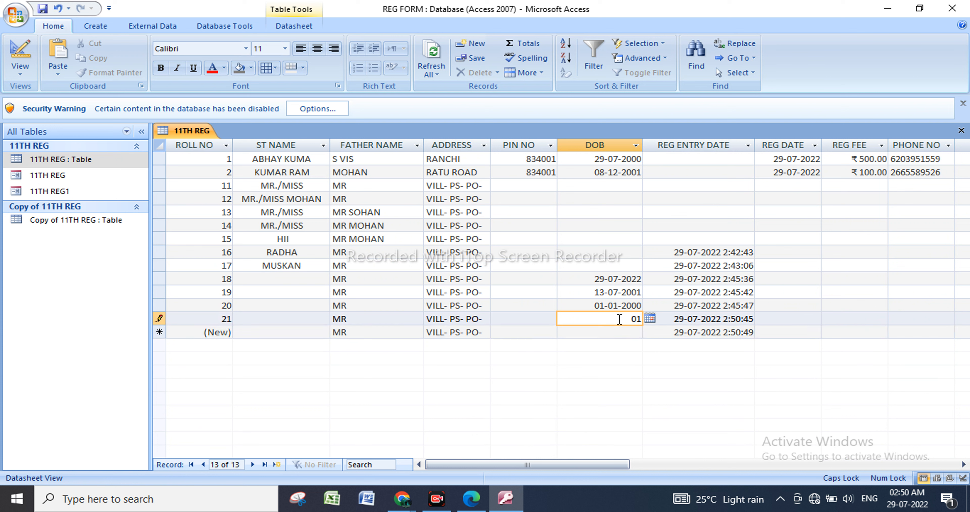
{"action": "key", "text": "BackSpace"}
{"action": "key", "text": "BackSpace"}
{"action": "type", "text": "05/"}
{"action": "type", "text": "5/"}
{"action": "type", "text": "200"}
{"action": "type", "text": "0"}
{"action": "key", "text": "Tab"}
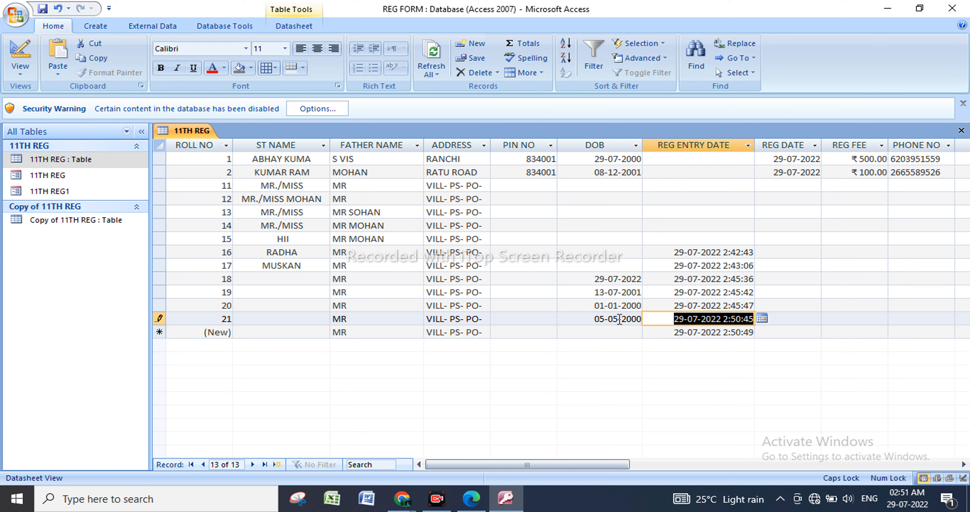
Test the rule in another new record by entering a DOB in 2006, past the upper limit.
{"action": "left_click", "coordinate": [630, 335]}
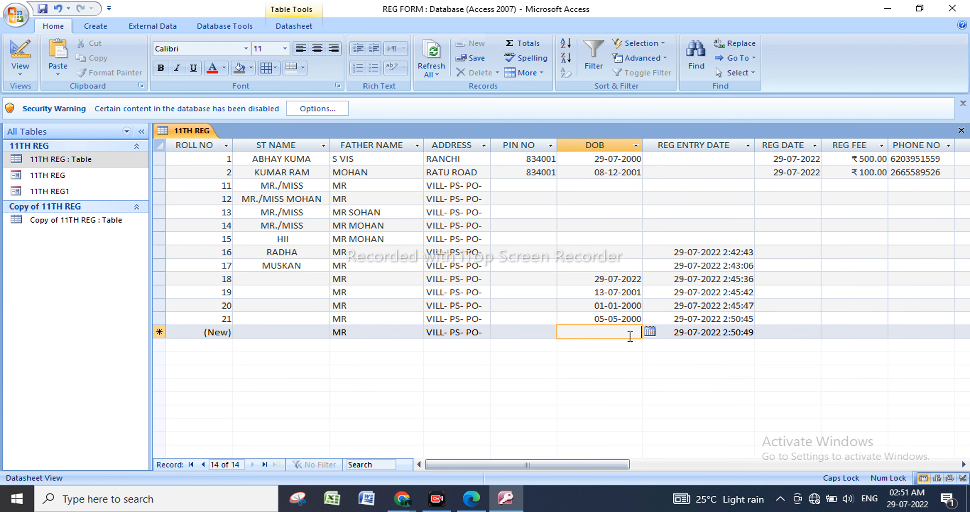
{"action": "type", "text": "05/"}
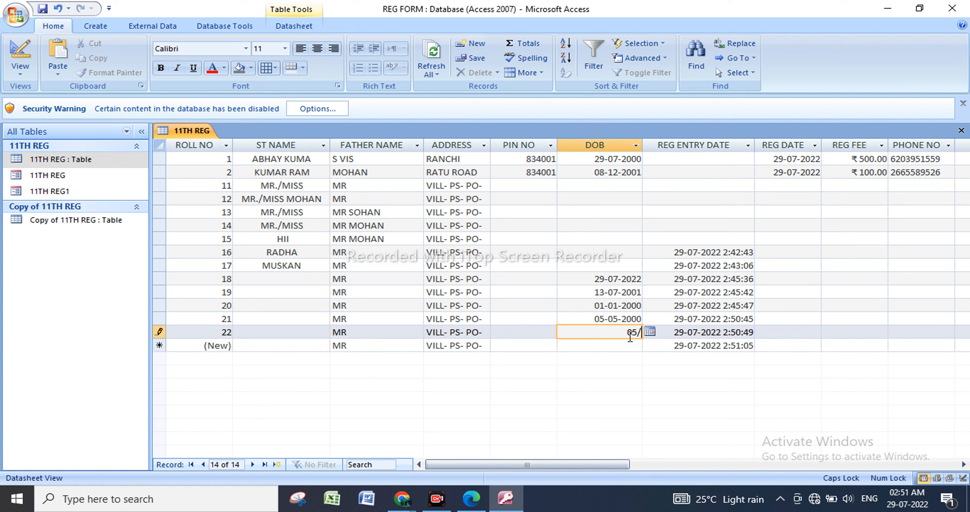
{"action": "type", "text": "07/2006"}
{"action": "key", "text": "Return"}
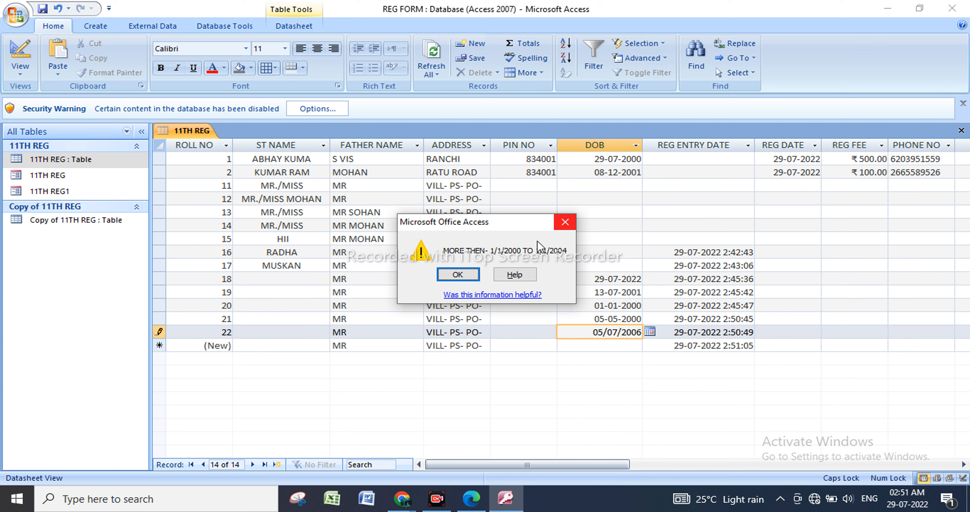
{"action": "left_click", "coordinate": [460, 274]}
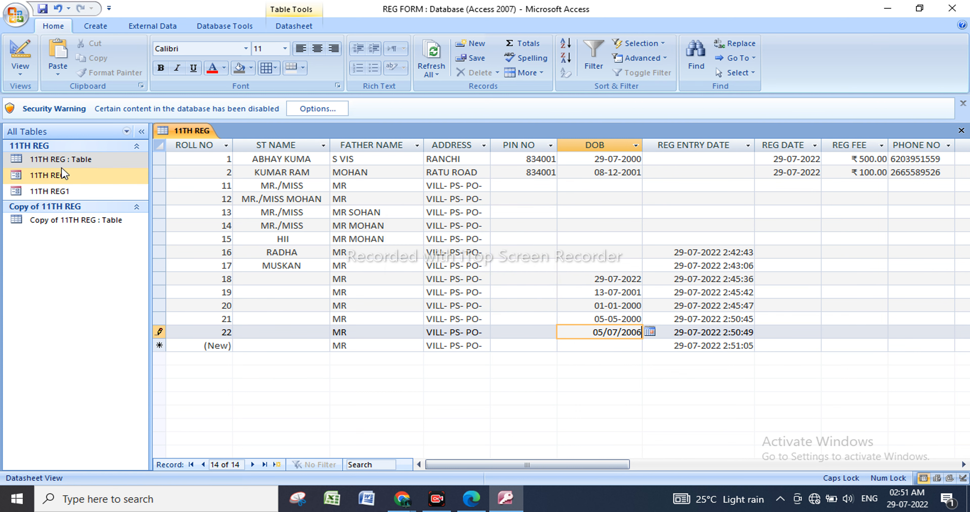
Try to switch the 11TH REG table to Design View while the last record's DOB is out of range.
{"action": "left_click", "coordinate": [78, 164]}
{"action": "right_click", "coordinate": [78, 164]}
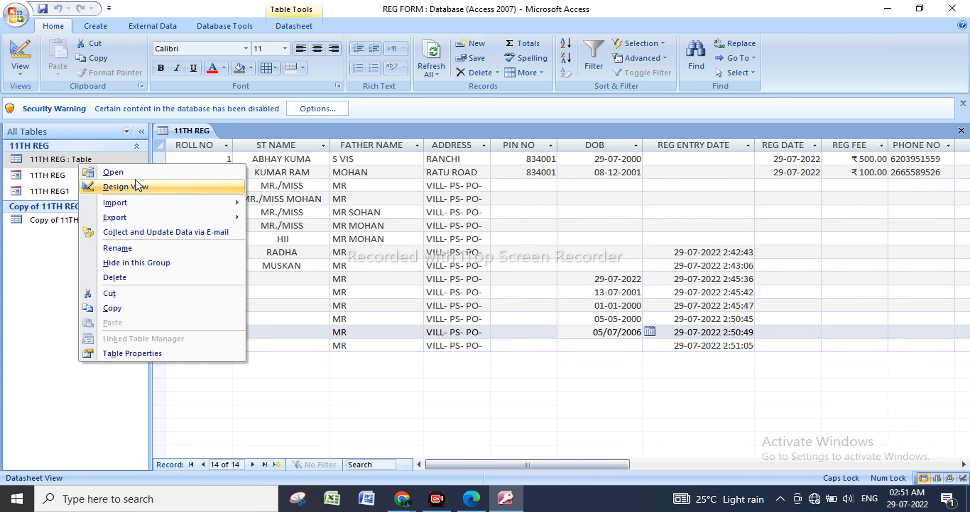
{"action": "left_click", "coordinate": [140, 188]}
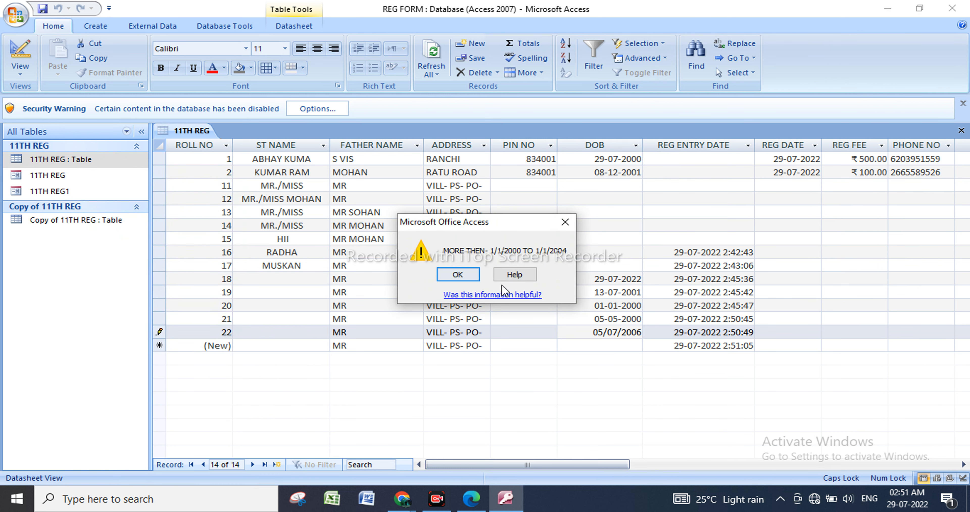
{"action": "left_click", "coordinate": [564, 222]}
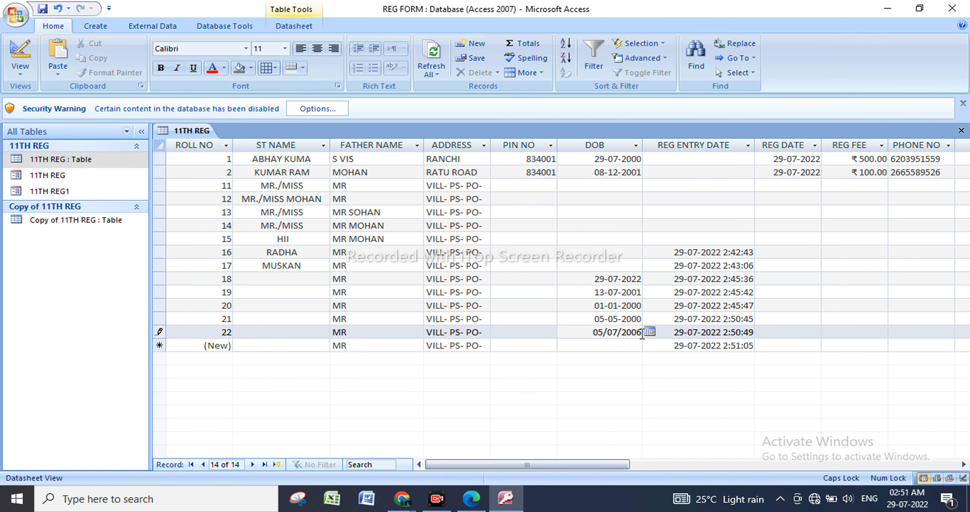
{"action": "left_click", "coordinate": [565, 222]}
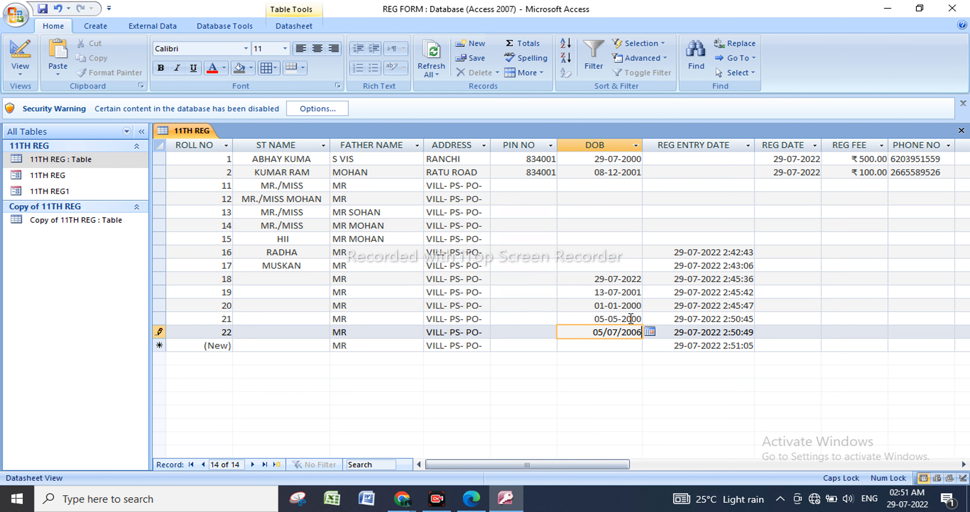
Try the years 2005 and 2004 in the last record's DOB to test the upper limit.
{"action": "key", "text": "BackSpace"}
{"action": "type", "text": "5"}
{"action": "key", "text": "Return"}
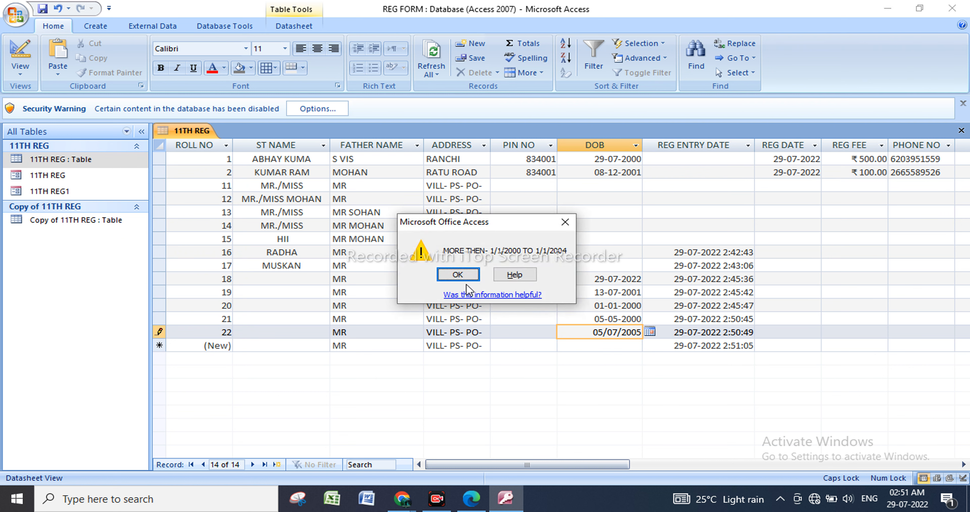
{"action": "left_click", "coordinate": [460, 276]}
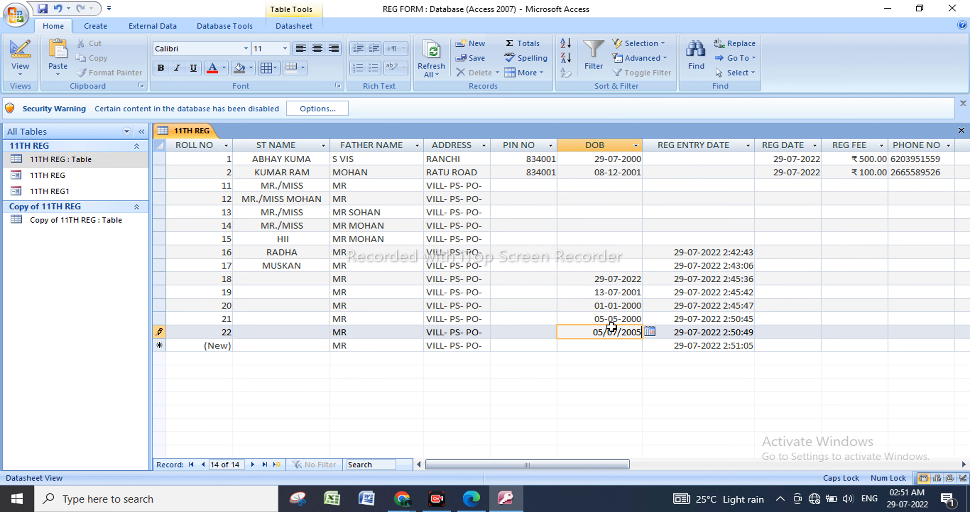
{"action": "key", "text": "BackSpace"}
{"action": "type", "text": "4"}
{"action": "key", "text": "Return"}
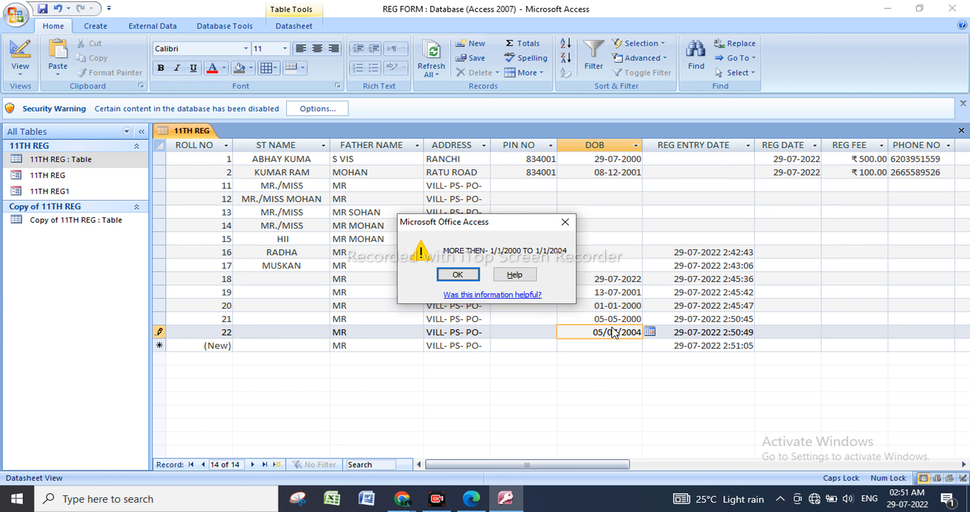
{"action": "left_click", "coordinate": [465, 276]}
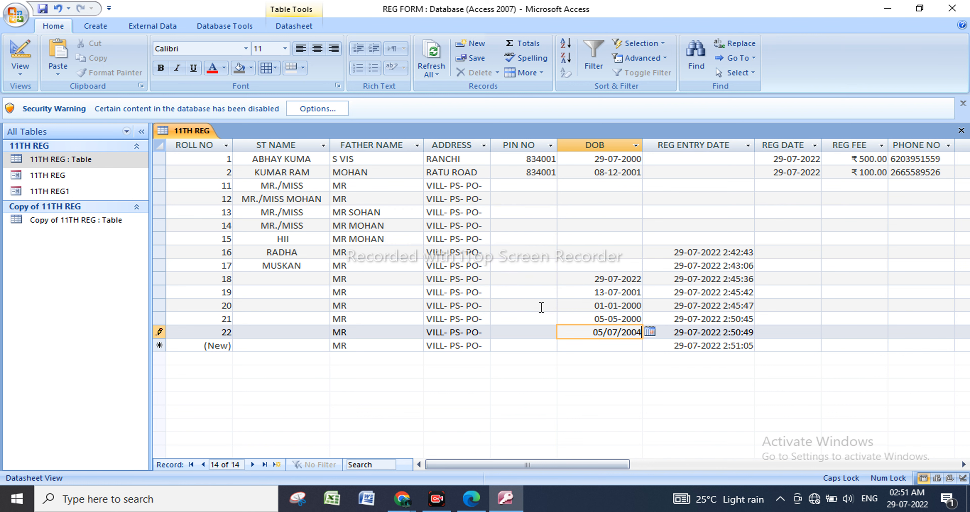
Change the year of the last record's DOB to 2003.
{"action": "key", "text": "BackSpace"}
{"action": "type", "text": "3"}
{"action": "key", "text": "Return"}
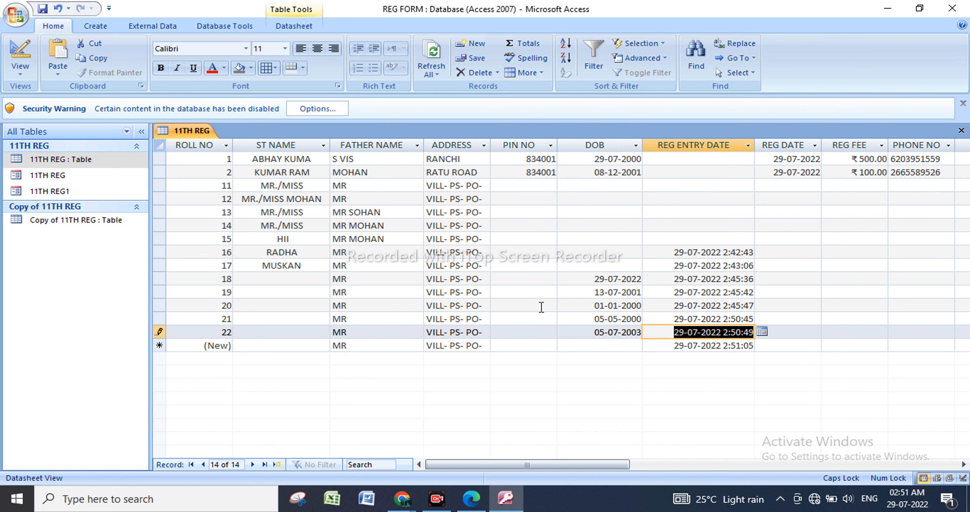
Reopen the 11TH REG table in Design View and replace MORE THEN with BETWEEN in the DOB field's Validation Text.
{"action": "left_click", "coordinate": [107, 155]}
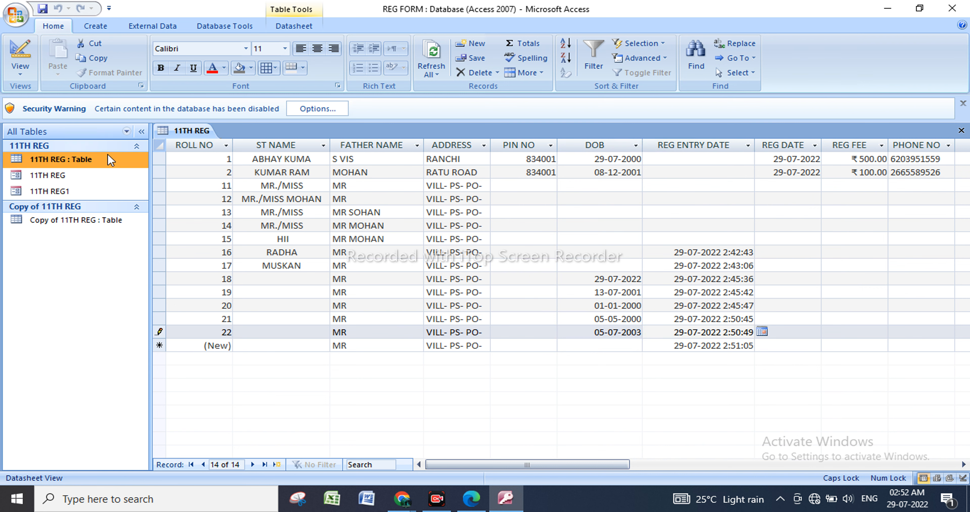
{"action": "right_click", "coordinate": [109, 159]}
{"action": "left_click", "coordinate": [174, 180]}
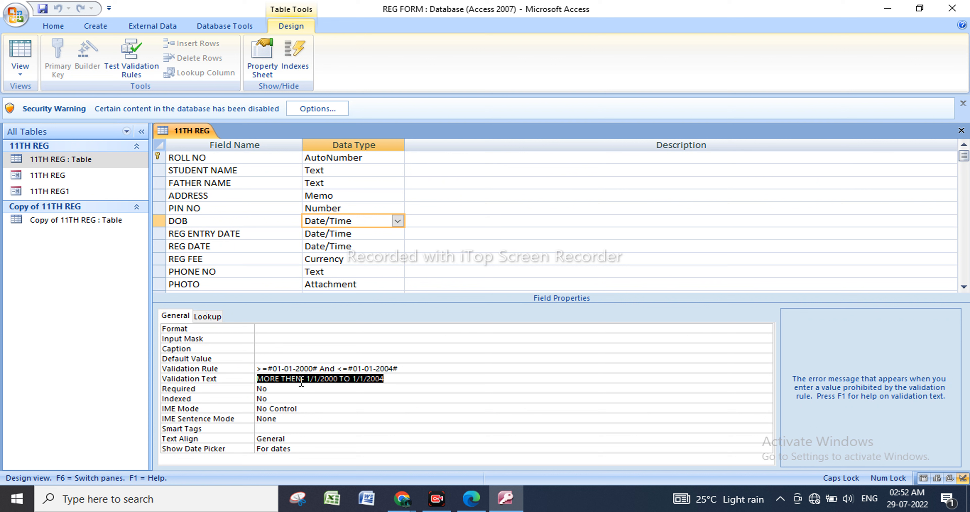
{"action": "left_click_drag", "start_coordinate": [301, 381], "coordinate": [213, 384]}
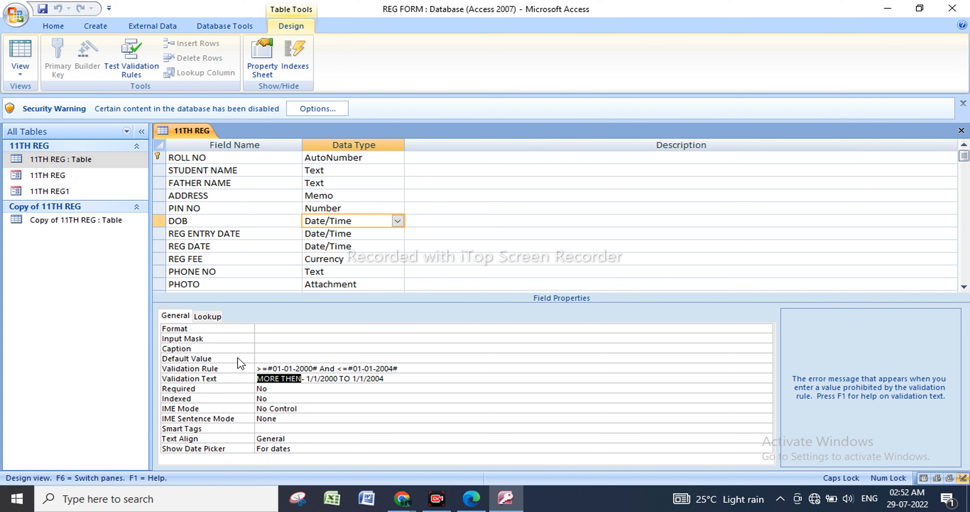
{"action": "type", "text": "BETW"}
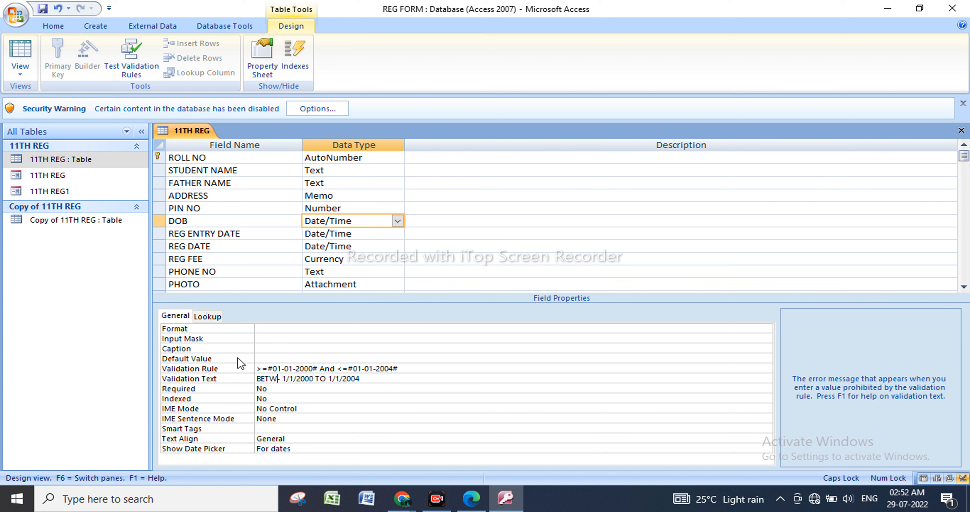
{"action": "type", "text": "EEN"}
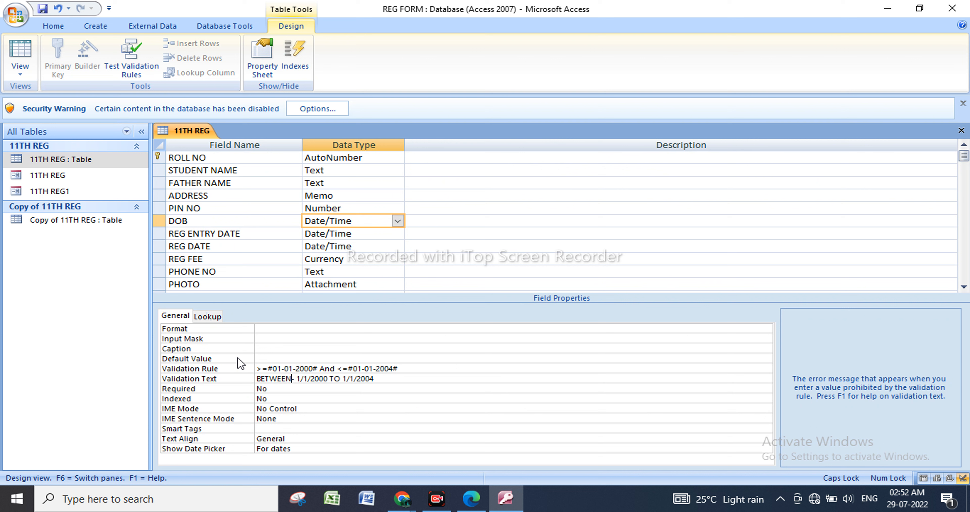
Set the REG FEE field's Validation Rule to >1000 and its Validation Text to >1000 OK.
{"action": "left_click", "coordinate": [372, 259]}
{"action": "left_click", "coordinate": [277, 379]}
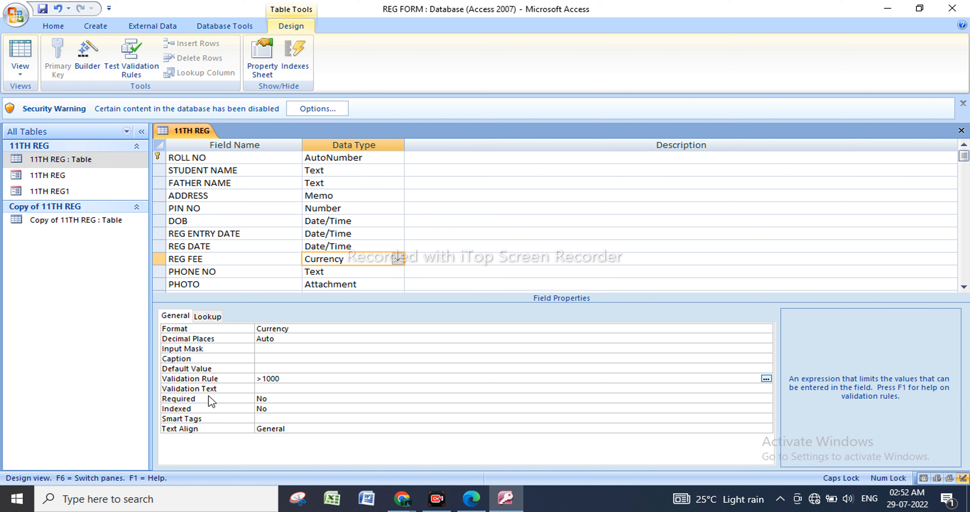
{"action": "left_click", "coordinate": [280, 388]}
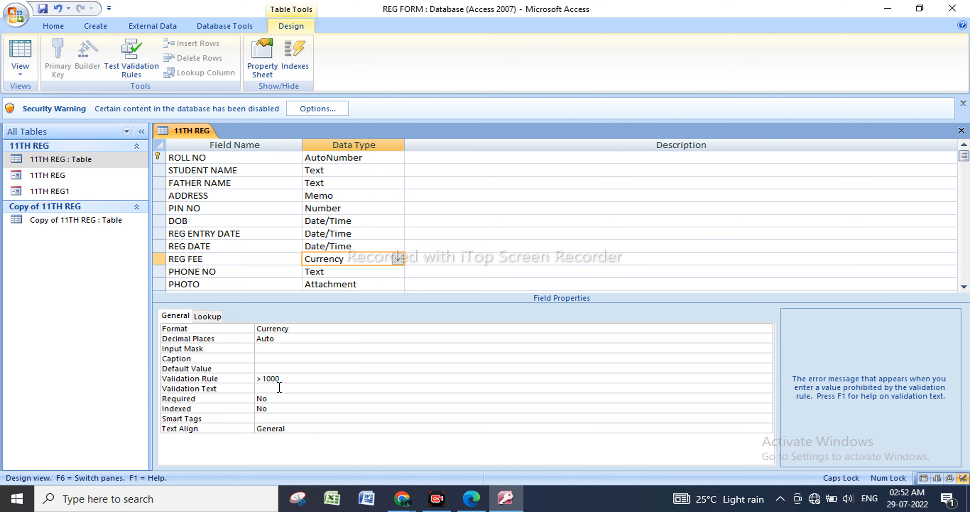
{"action": "type", "text": ">1000   OK"}
Open the table's records, testing existing data and keeping the new REG FEE rule, and select the last record's REG FEE cell.
{"action": "right_click", "coordinate": [99, 158]}
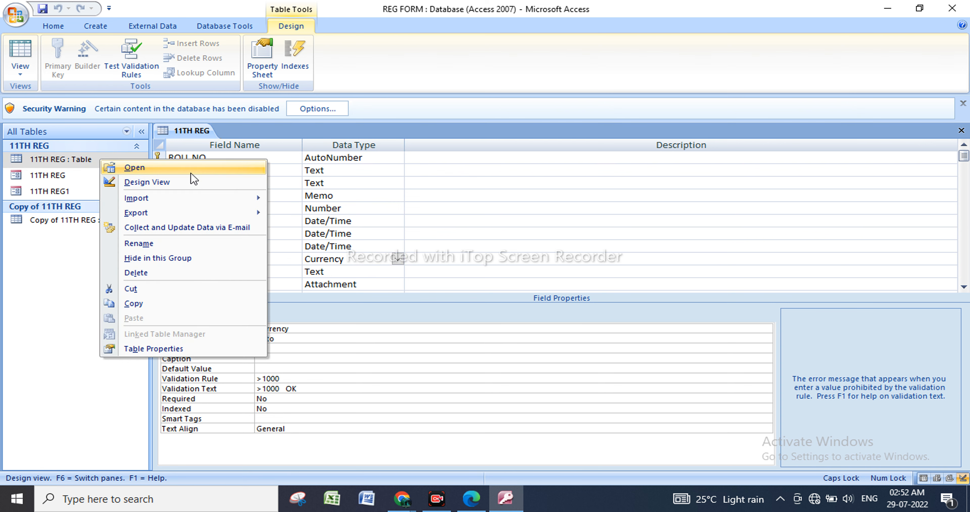
{"action": "left_click", "coordinate": [191, 173]}
{"action": "left_click", "coordinate": [440, 285]}
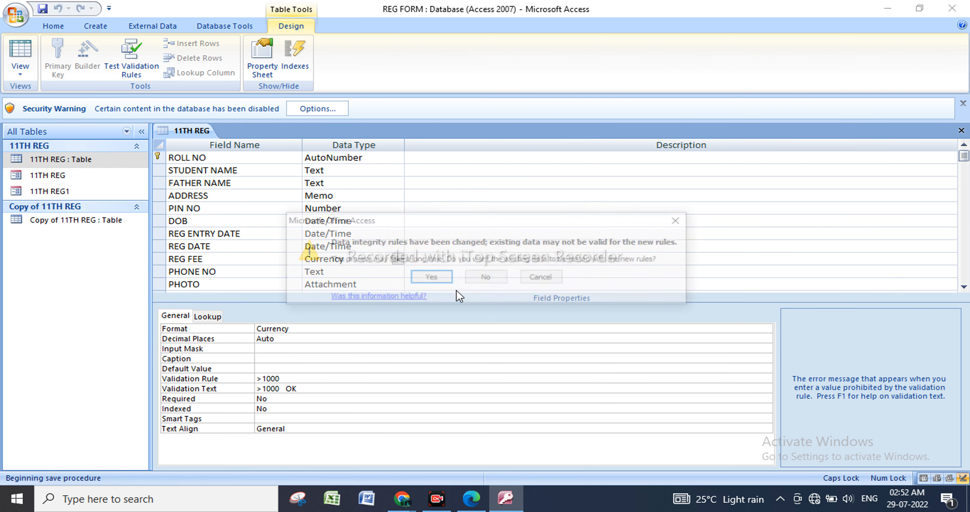
{"action": "left_click", "coordinate": [439, 285]}
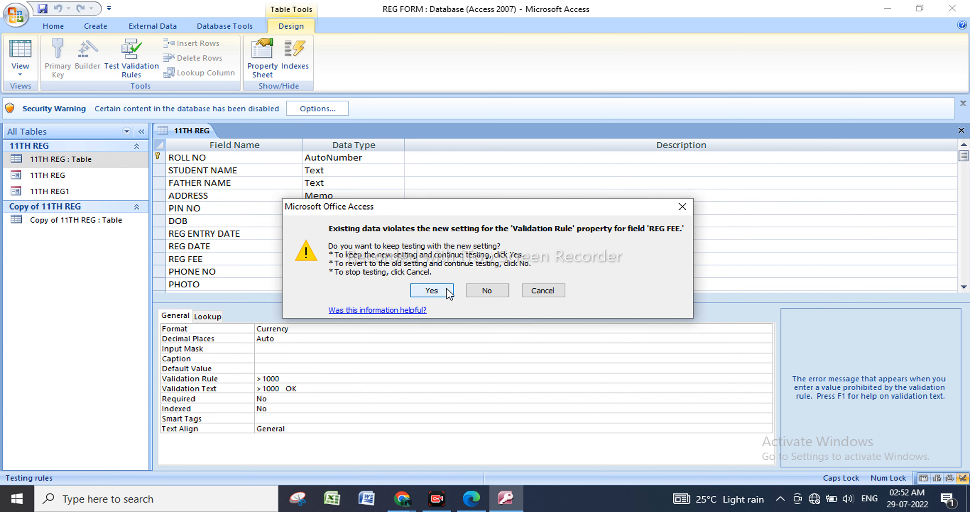
{"action": "left_click", "coordinate": [439, 287]}
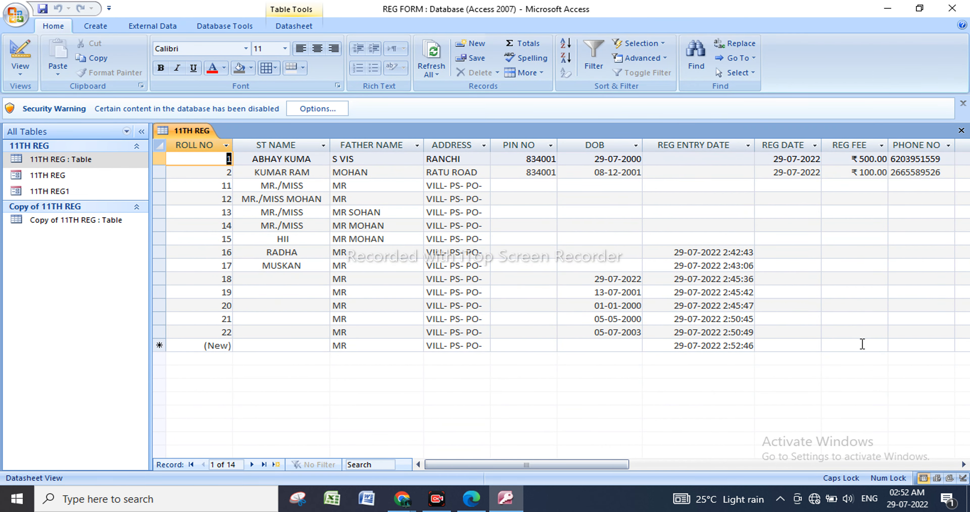
{"action": "left_click", "coordinate": [860, 335]}
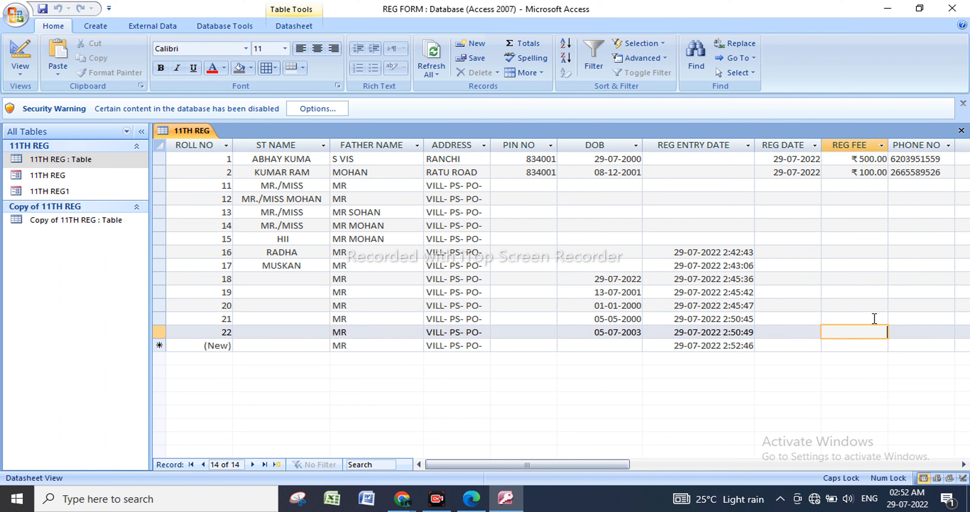
Enter 200 as the last record's REG FEE to test the validation rule, and replace it with 2000.
{"action": "type", "text": "2000"}
{"action": "key", "text": "Return"}
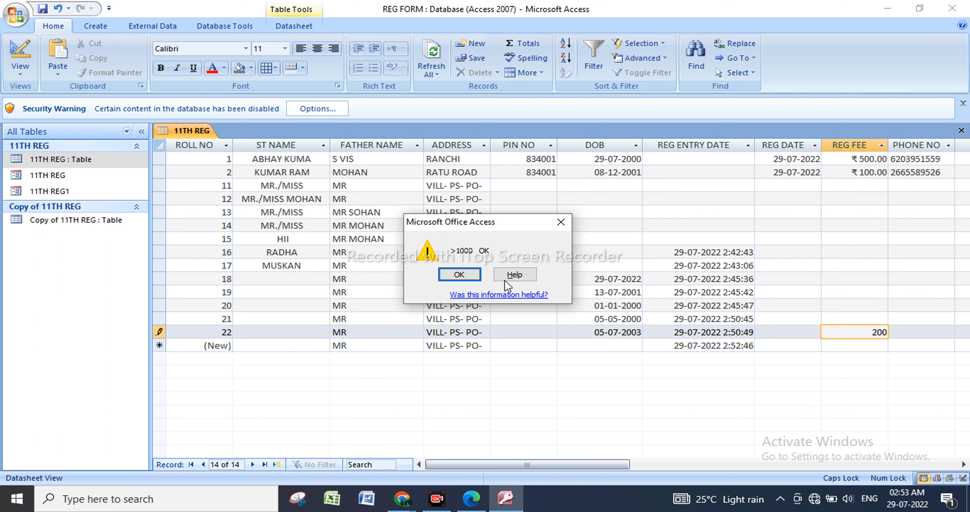
{"action": "left_click", "coordinate": [460, 274]}
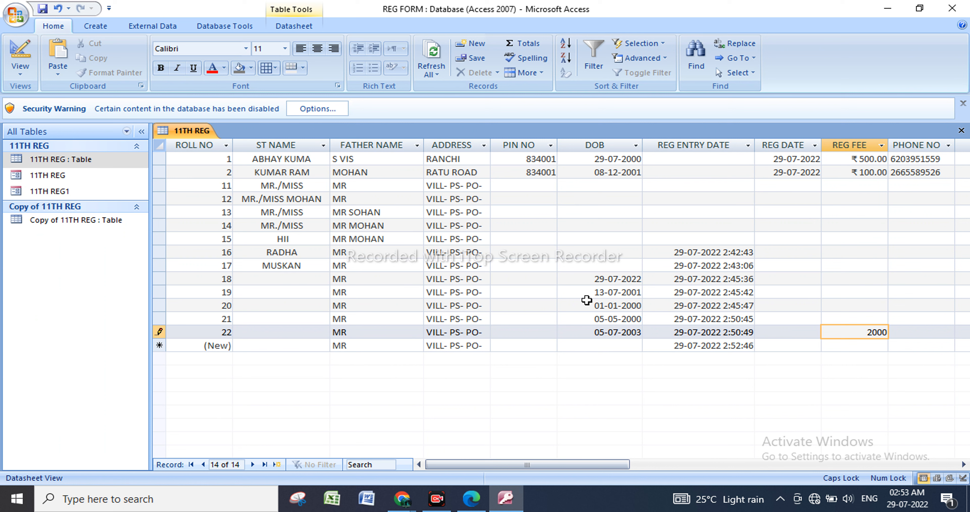
{"action": "key", "text": "Return"}
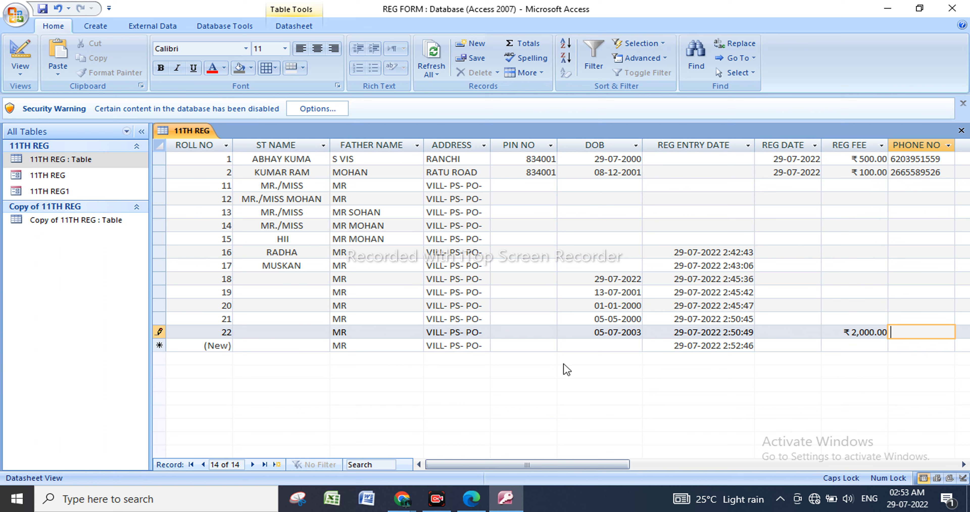
Reopen the 11TH REG table in Design View and select the PHONE NO field's data type.
{"action": "left_click", "coordinate": [85, 158]}
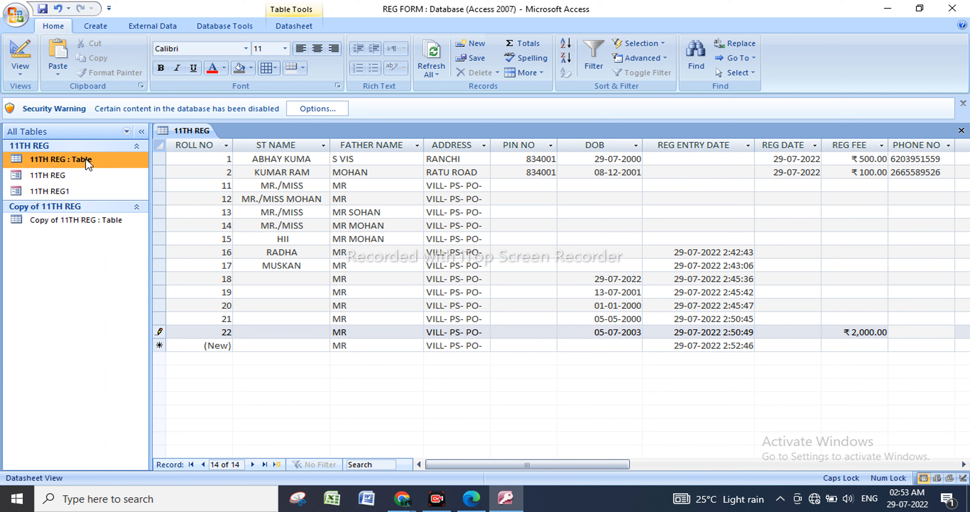
{"action": "right_click", "coordinate": [85, 158]}
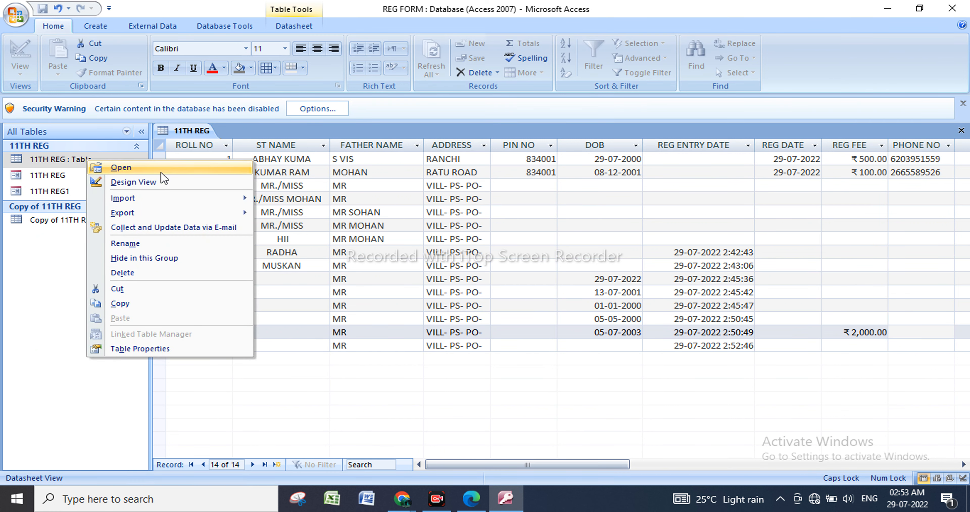
{"action": "left_click", "coordinate": [163, 181]}
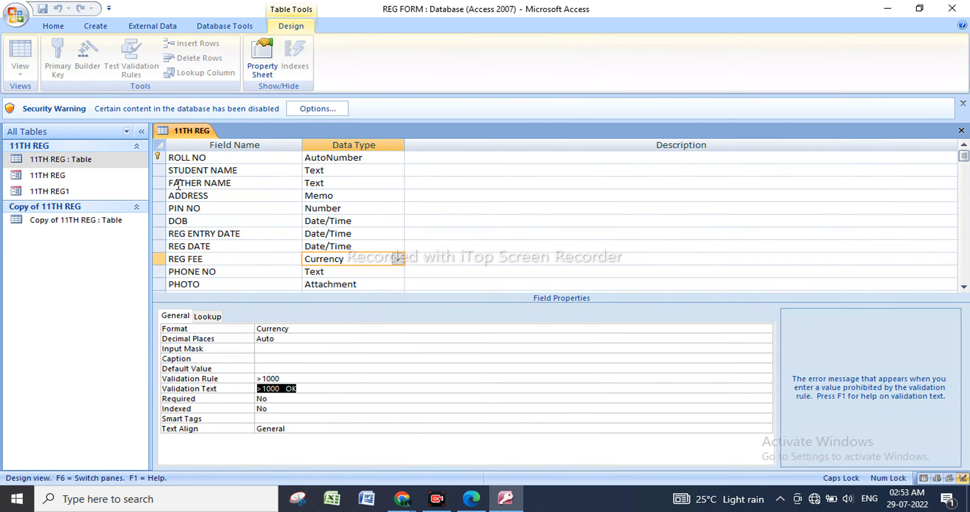
{"action": "left_click", "coordinate": [53, 26]}
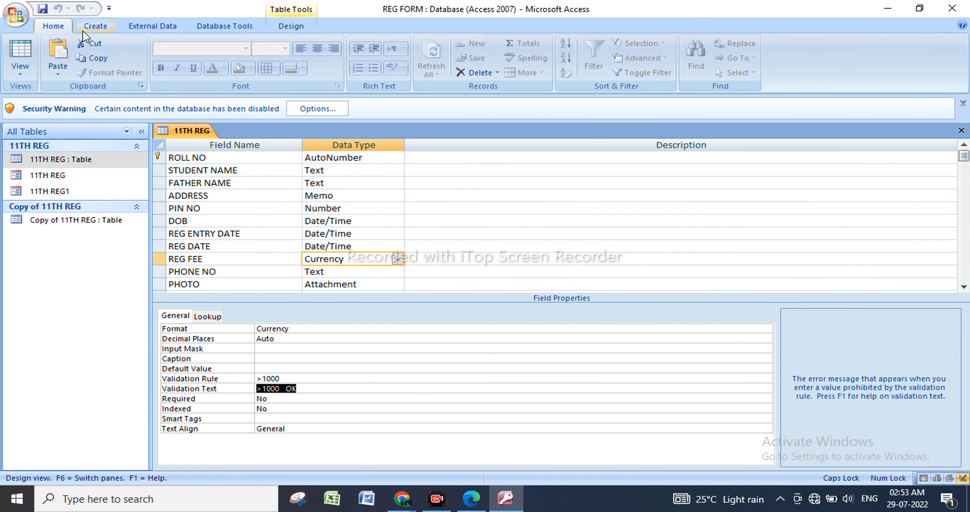
{"action": "left_click", "coordinate": [95, 26]}
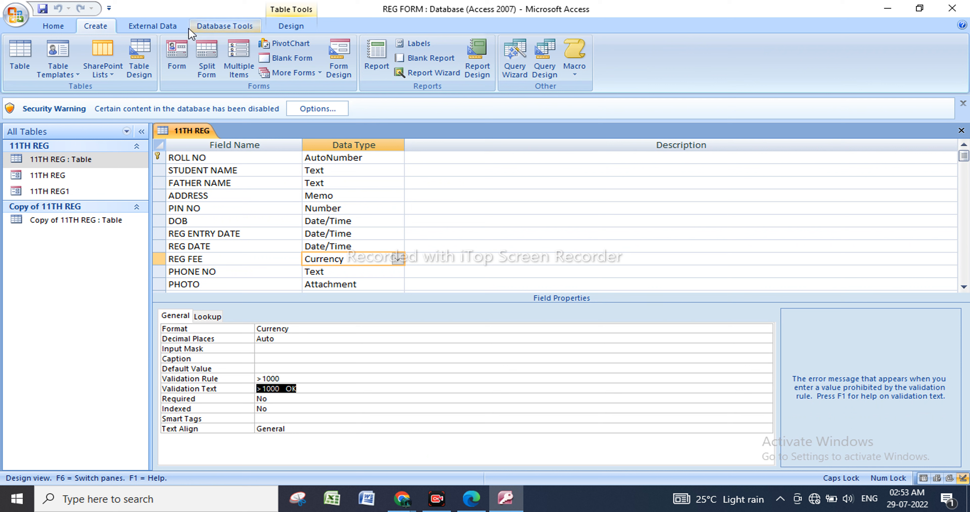
{"action": "left_click", "coordinate": [73, 23]}
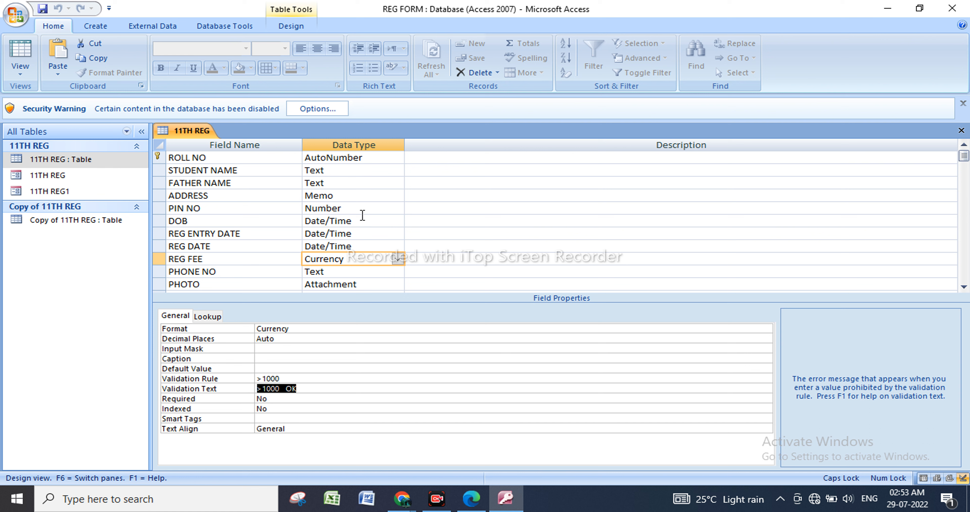
{"action": "left_click", "coordinate": [348, 275]}
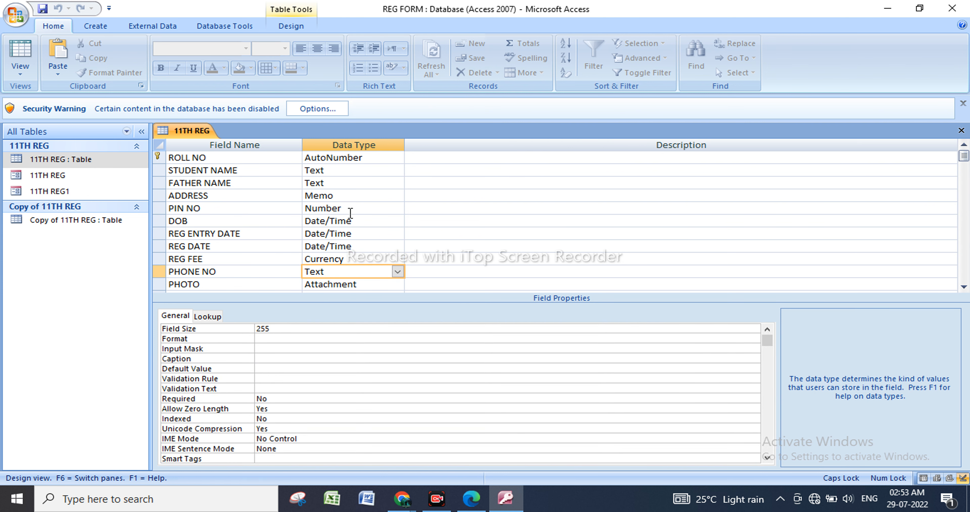
Switch to DCA 1.pdf in Microsoft Edge and review the Create Ribbon notes on tables, forms, reports, queries and macros.
{"action": "left_click", "coordinate": [889, 13]}
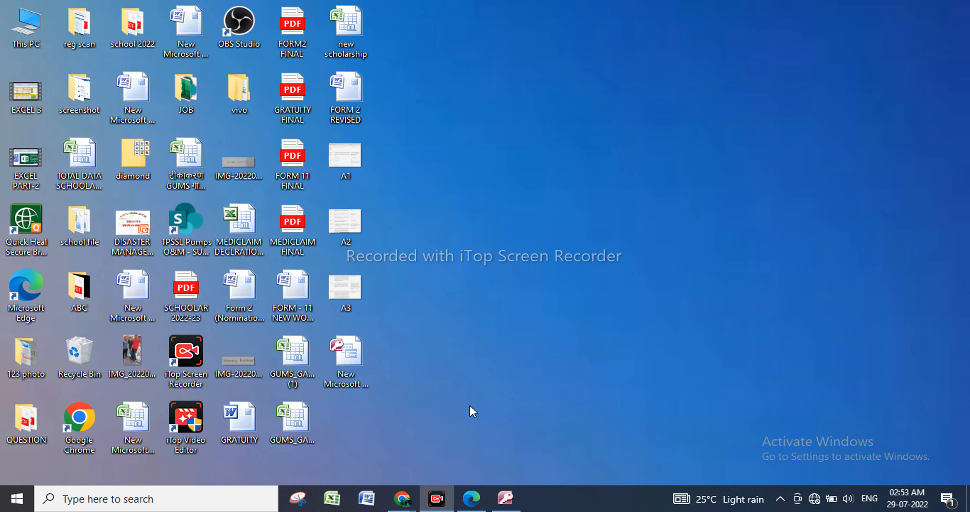
{"action": "left_click", "coordinate": [502, 506]}
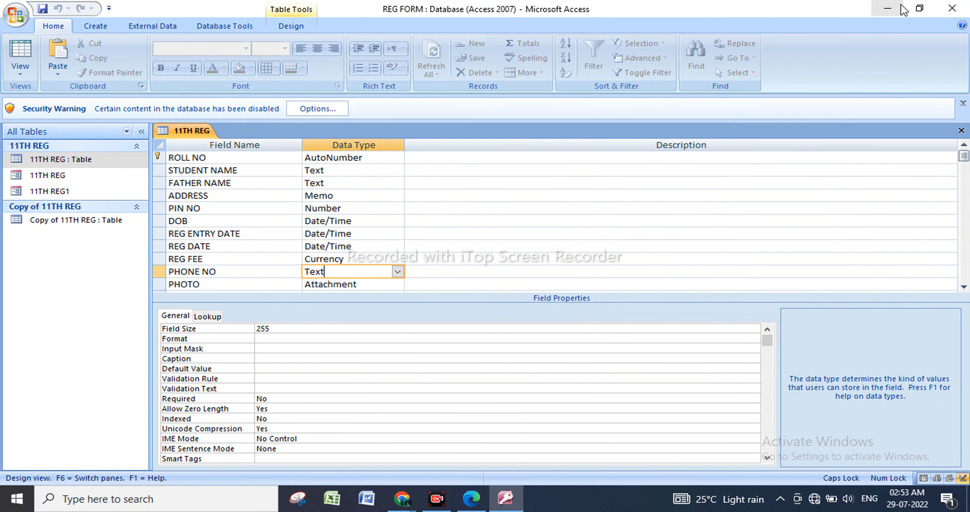
{"action": "left_click", "coordinate": [887, 8]}
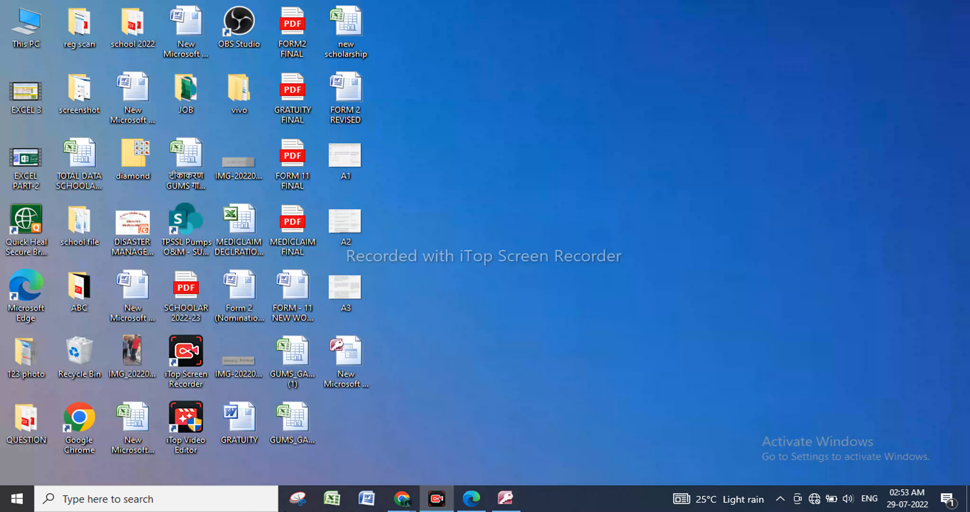
{"action": "left_click", "coordinate": [475, 506]}
{"action": "scroll", "coordinate": [225, 175], "scroll_direction": "down", "scroll_amount": 3}
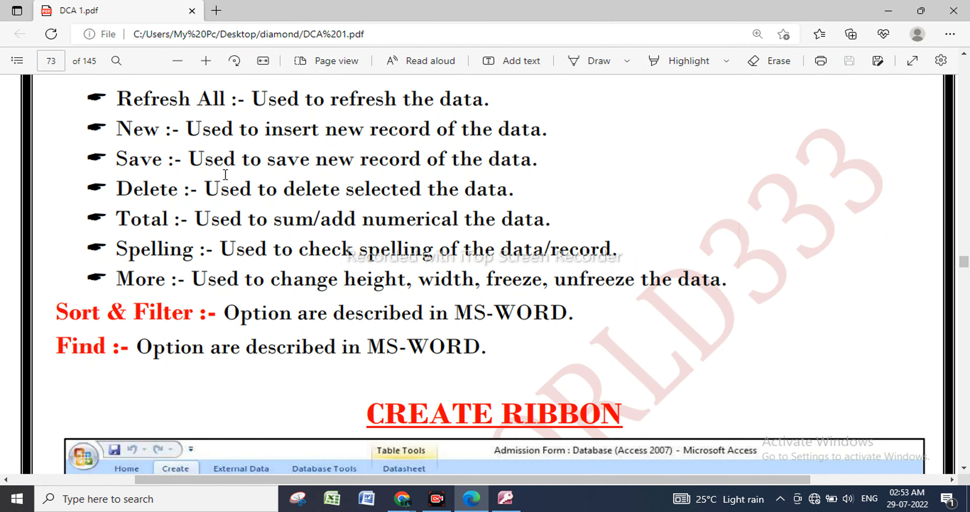
{"action": "scroll", "coordinate": [225, 174], "scroll_direction": "down", "scroll_amount": 9}
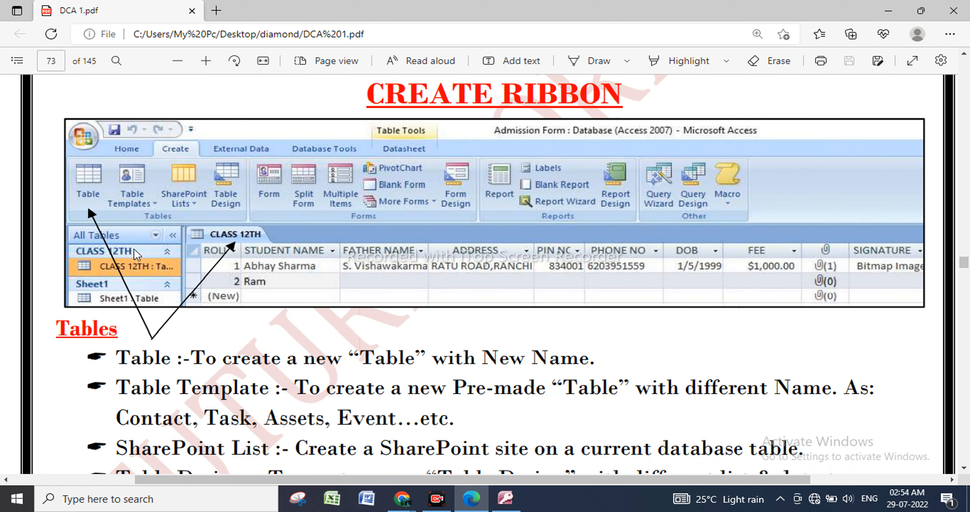
{"action": "scroll", "coordinate": [233, 243], "scroll_direction": "down", "scroll_amount": 1}
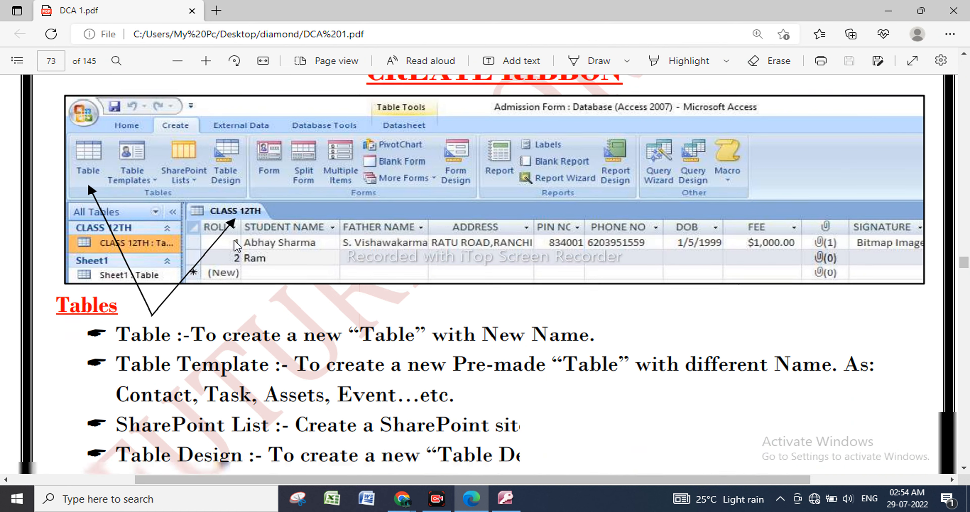
{"action": "scroll", "coordinate": [236, 245], "scroll_direction": "down", "scroll_amount": 10}
{"action": "scroll", "coordinate": [234, 242], "scroll_direction": "down", "scroll_amount": 10}
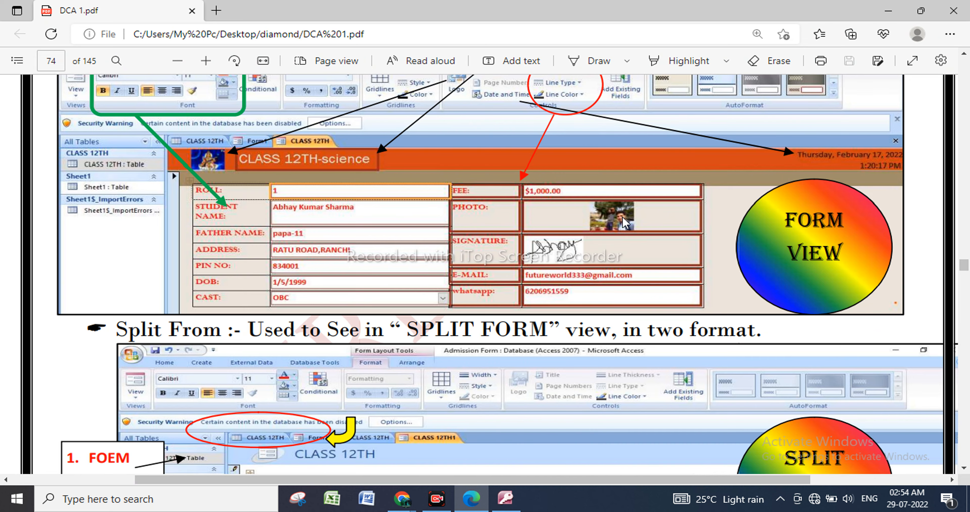
{"action": "scroll", "coordinate": [745, 161], "scroll_direction": "down", "scroll_amount": 8}
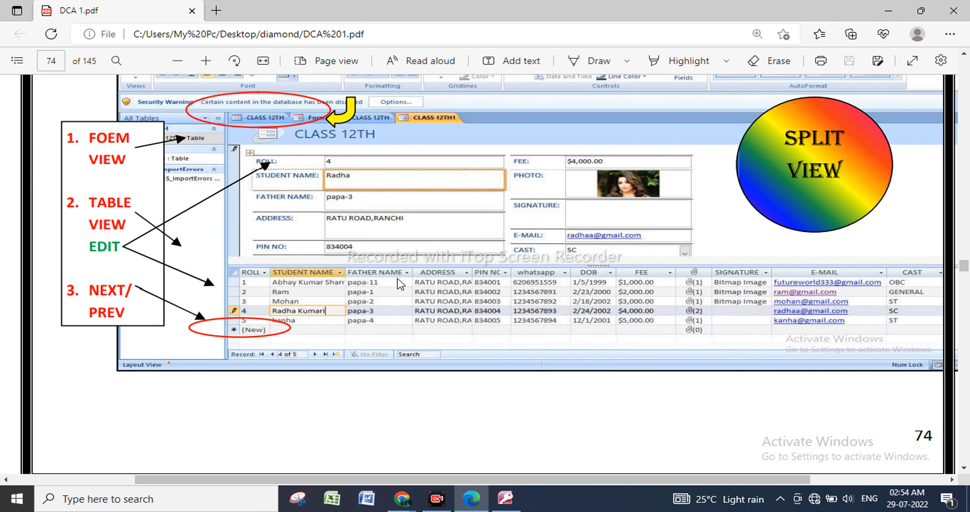
{"action": "scroll", "coordinate": [400, 284], "scroll_direction": "down", "scroll_amount": 1}
{"action": "scroll", "coordinate": [394, 288], "scroll_direction": "down", "scroll_amount": 10}
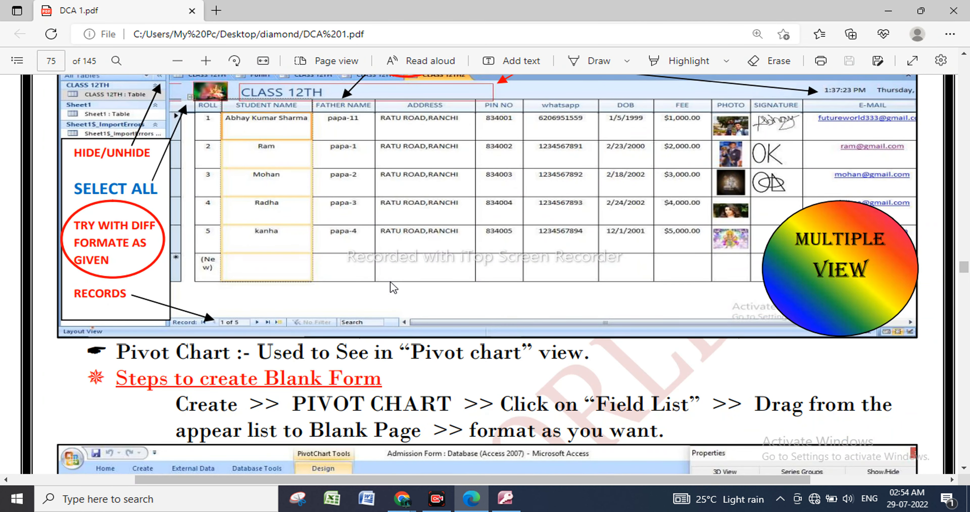
{"action": "scroll", "coordinate": [391, 283], "scroll_direction": "down", "scroll_amount": 15}
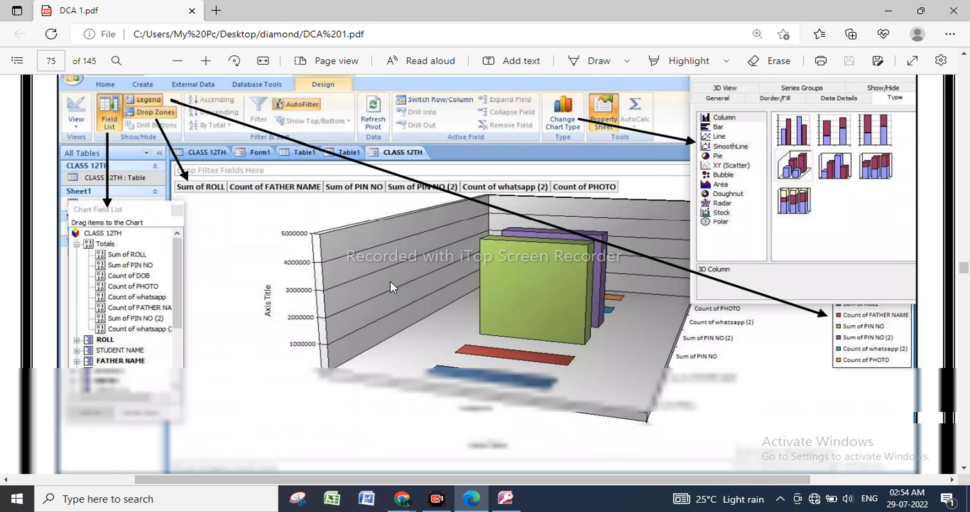
{"action": "scroll", "coordinate": [390, 281], "scroll_direction": "down", "scroll_amount": 15}
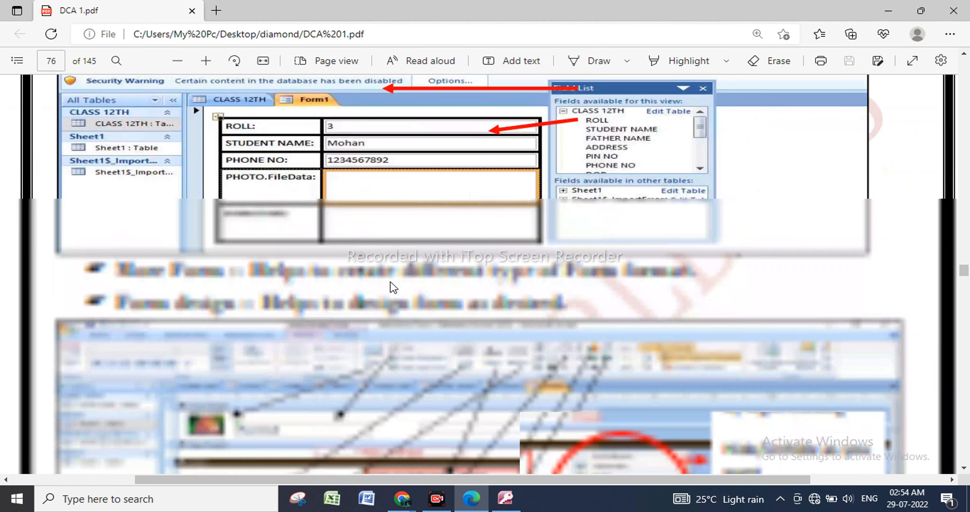
{"action": "scroll", "coordinate": [393, 288], "scroll_direction": "down", "scroll_amount": 8}
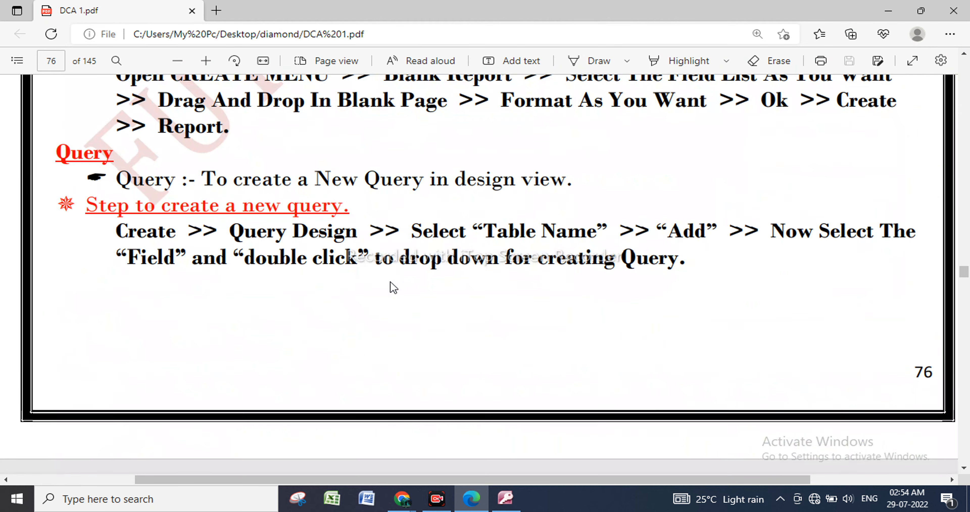
{"action": "scroll", "coordinate": [394, 288], "scroll_direction": "down", "scroll_amount": 13}
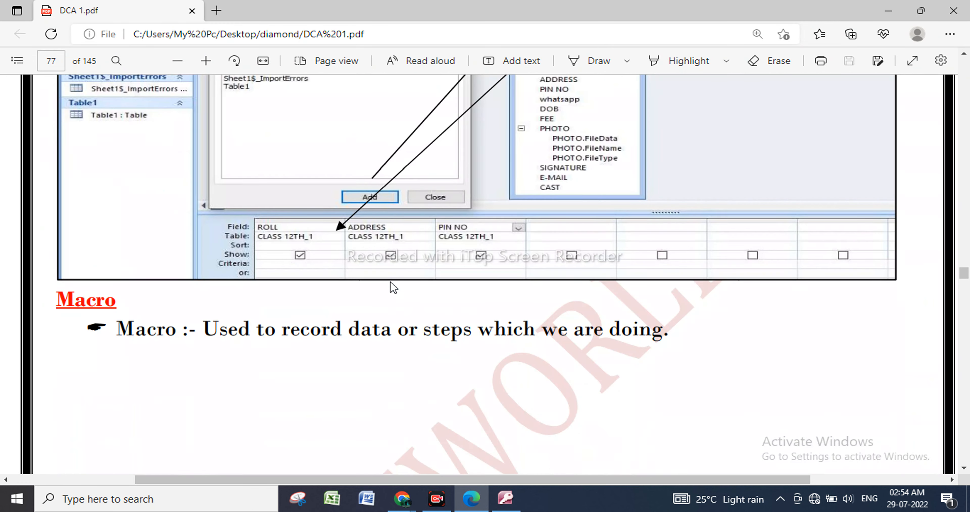
Review the PDF's Hindi English Fonts chart and the keyboard shortcut tables on pages 137 to 142.
{"action": "scroll", "coordinate": [393, 288], "scroll_direction": "down", "scroll_amount": 8}
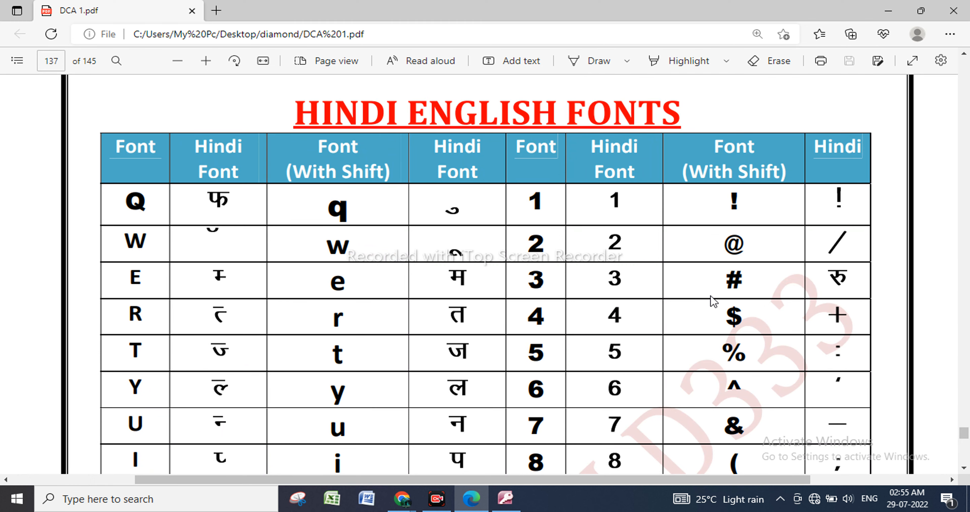
{"action": "scroll", "coordinate": [711, 271], "scroll_direction": "down", "scroll_amount": 15}
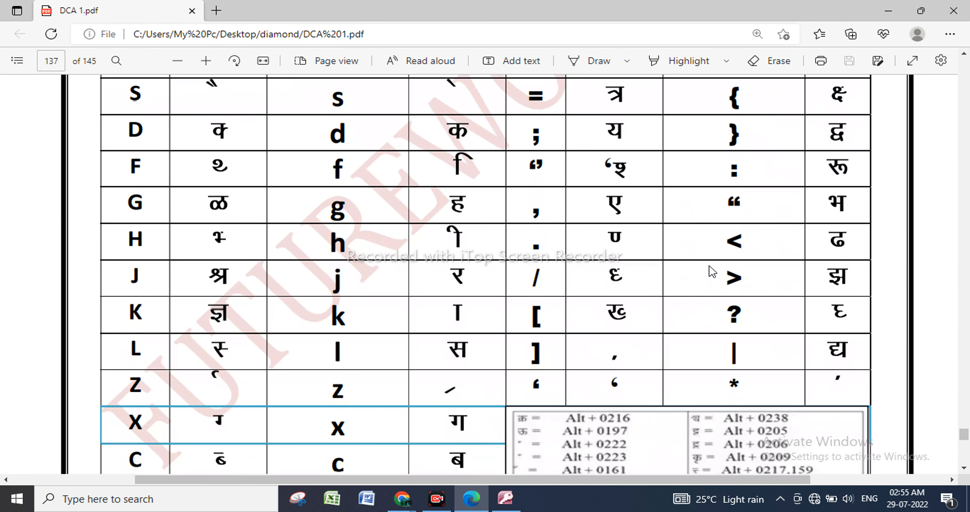
{"action": "scroll", "coordinate": [709, 265], "scroll_direction": "down", "scroll_amount": 8}
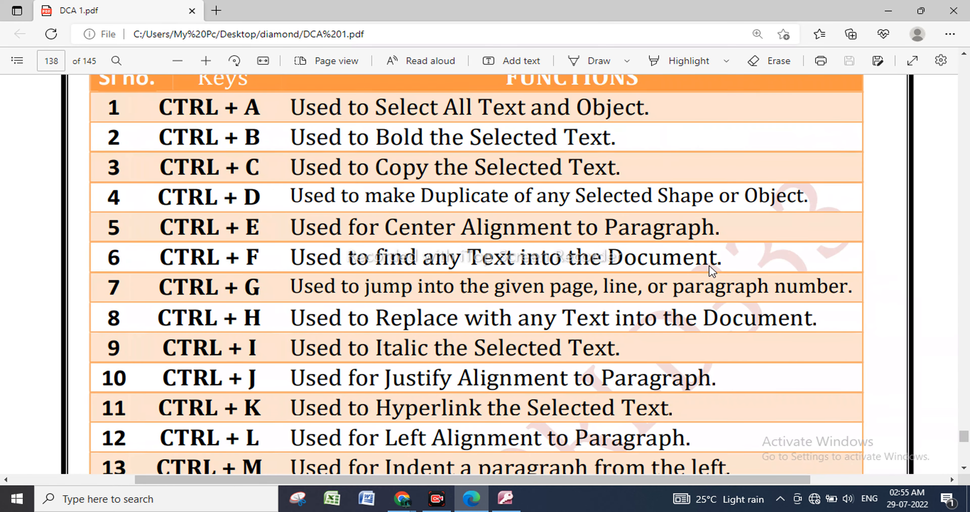
{"action": "scroll", "coordinate": [603, 195], "scroll_direction": "up", "scroll_amount": 3}
{"action": "scroll", "coordinate": [602, 195], "scroll_direction": "down", "scroll_amount": 3}
{"action": "scroll", "coordinate": [602, 195], "scroll_direction": "down", "scroll_amount": 20}
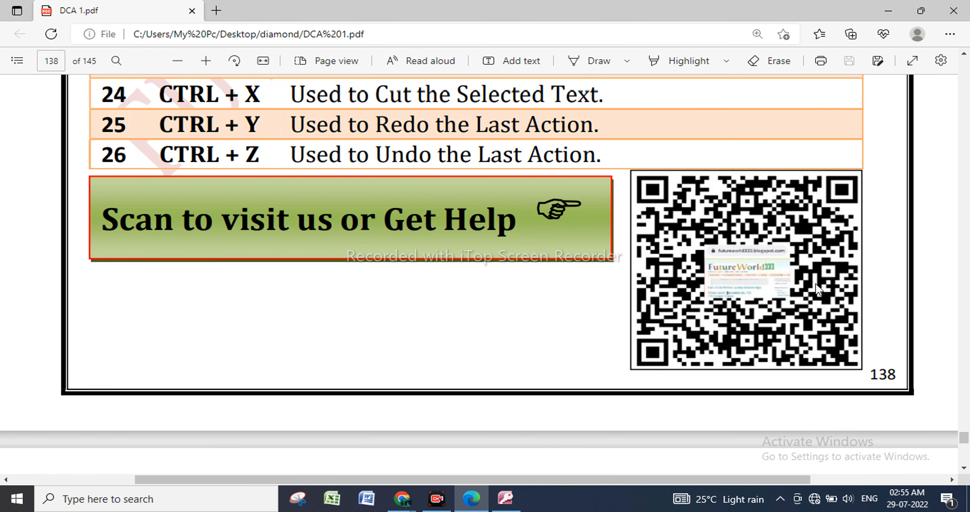
{"action": "scroll", "coordinate": [816, 288], "scroll_direction": "down", "scroll_amount": 10}
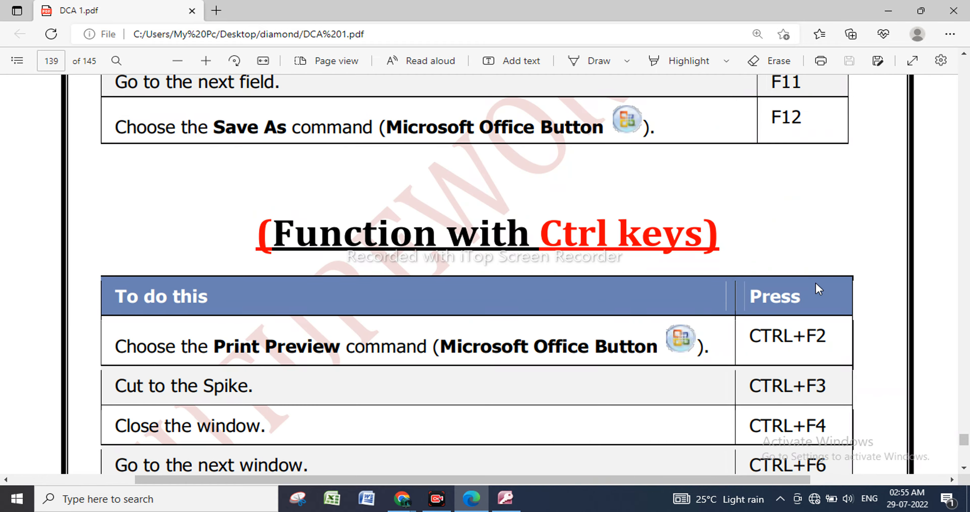
{"action": "scroll", "coordinate": [816, 289], "scroll_direction": "down", "scroll_amount": 8}
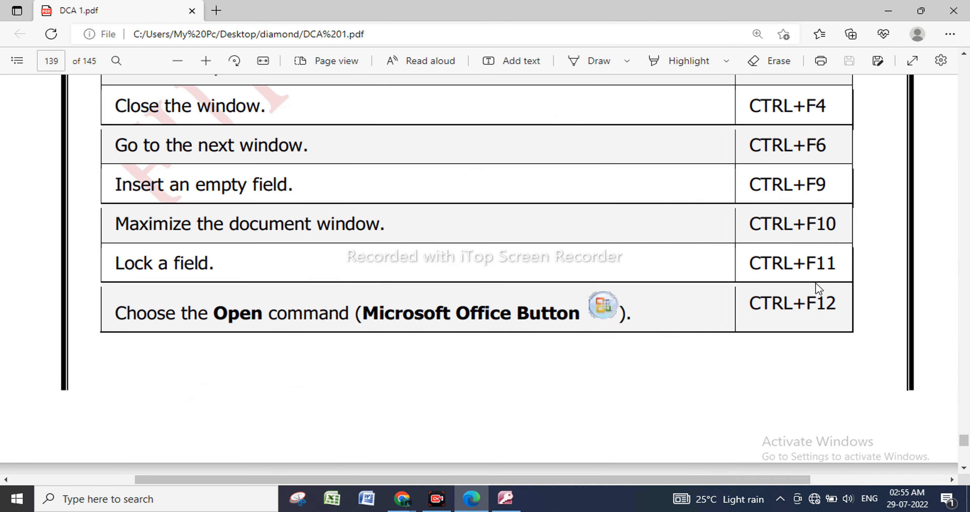
{"action": "scroll", "coordinate": [816, 283], "scroll_direction": "down", "scroll_amount": 10}
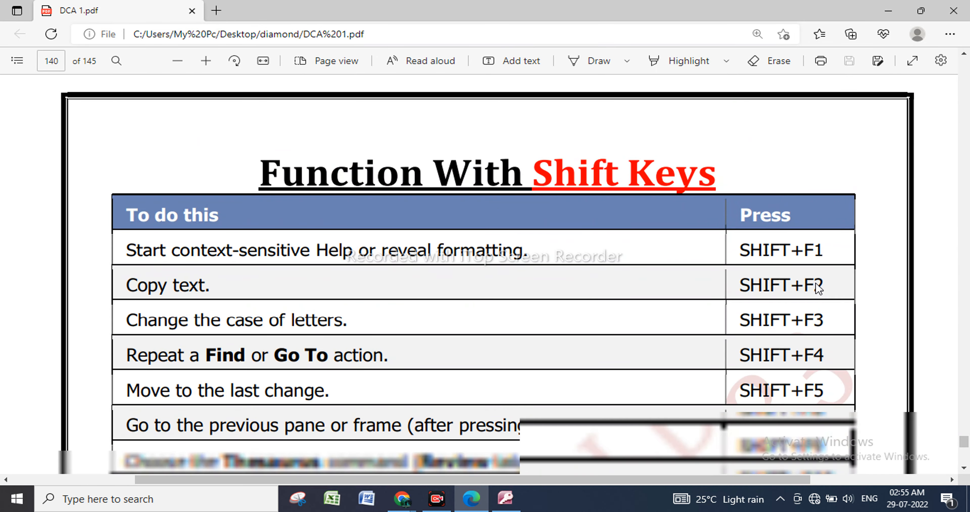
{"action": "scroll", "coordinate": [816, 289], "scroll_direction": "down", "scroll_amount": 2}
{"action": "scroll", "coordinate": [816, 289], "scroll_direction": "down", "scroll_amount": 10}
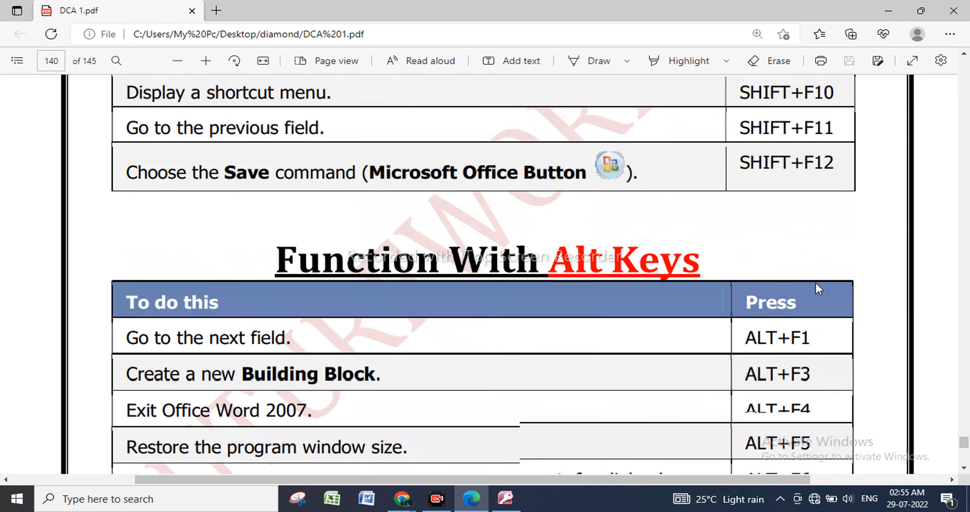
{"action": "scroll", "coordinate": [817, 289], "scroll_direction": "down", "scroll_amount": 15}
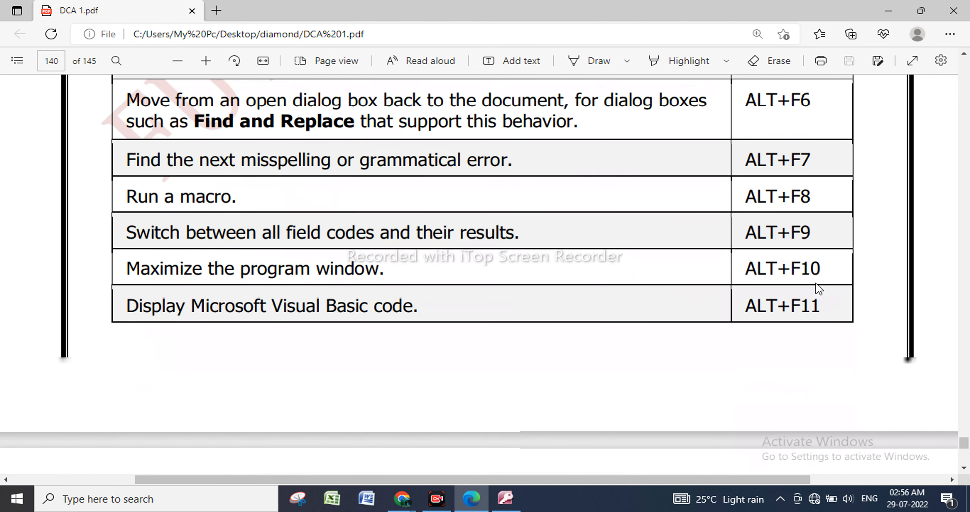
{"action": "scroll", "coordinate": [818, 289], "scroll_direction": "down", "scroll_amount": 20}
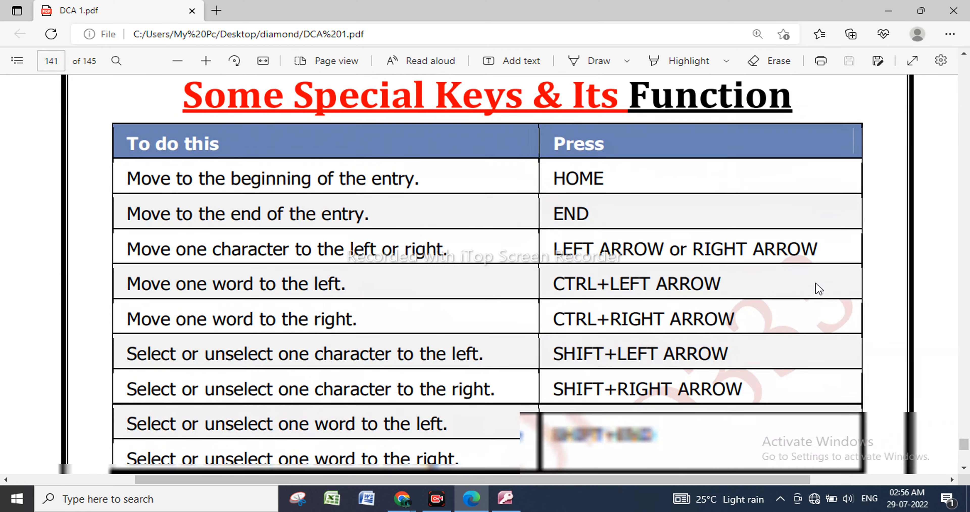
{"action": "scroll", "coordinate": [817, 289], "scroll_direction": "down", "scroll_amount": 2}
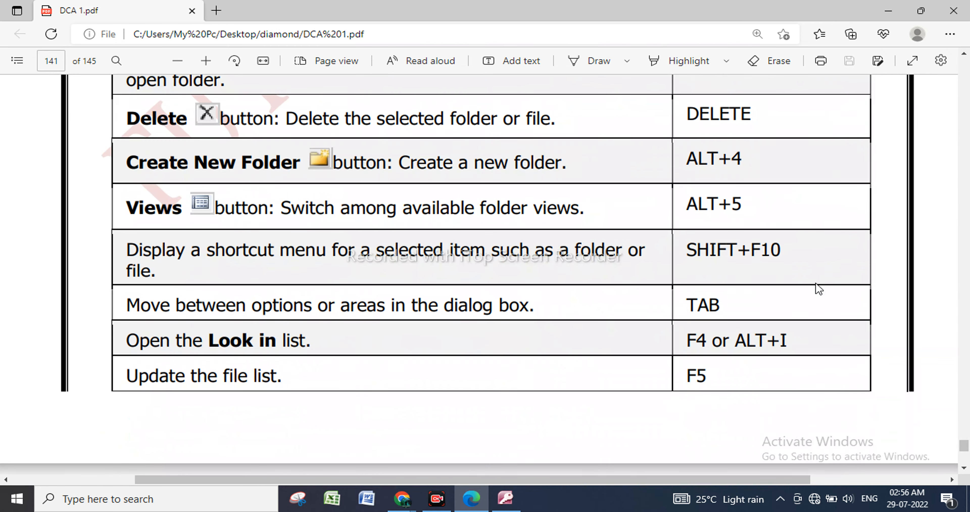
{"action": "scroll", "coordinate": [803, 323], "scroll_direction": "down", "scroll_amount": 12}
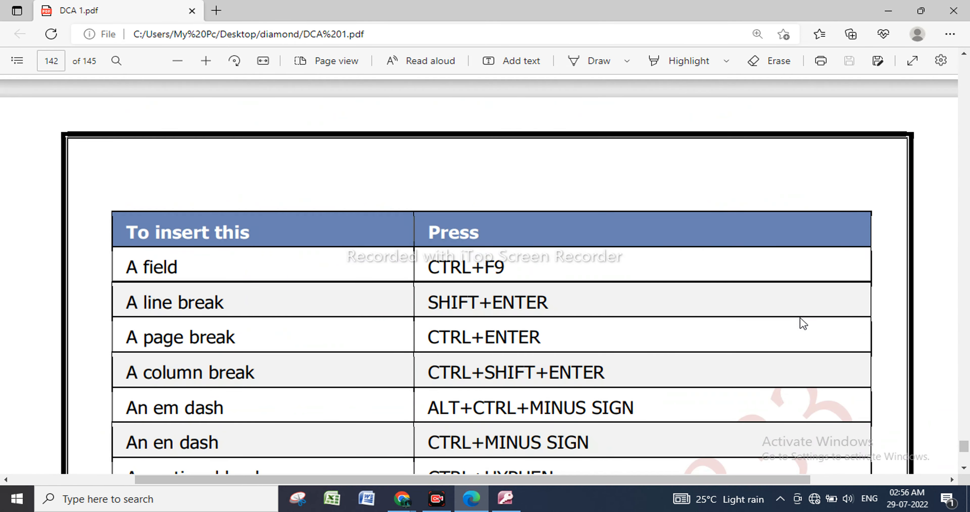
Look back through the PDF from the shortcut tables on page 142 to the Excel INDEX sheet example on page 135.
{"action": "scroll", "coordinate": [803, 323], "scroll_direction": "up", "scroll_amount": 15}
{"action": "scroll", "coordinate": [804, 322], "scroll_direction": "up", "scroll_amount": 20}
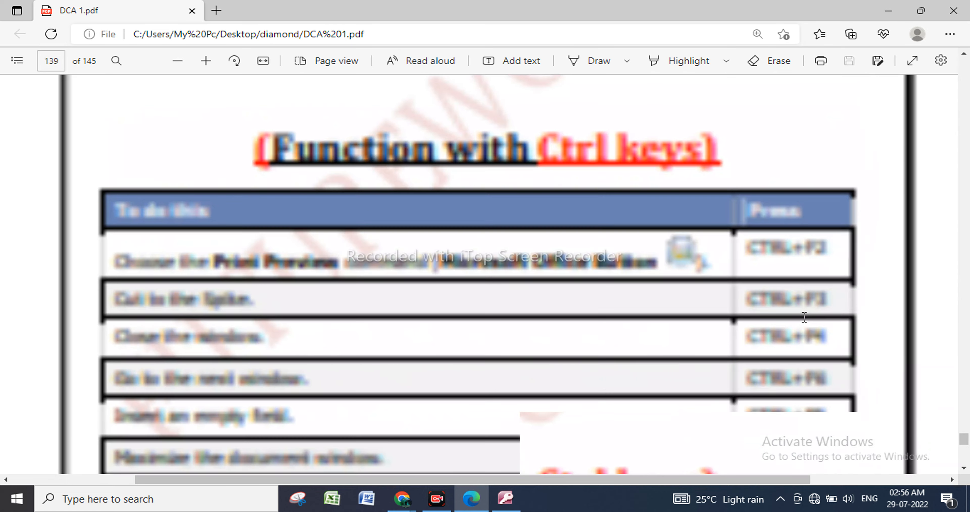
{"action": "scroll", "coordinate": [803, 317], "scroll_direction": "up", "scroll_amount": 8}
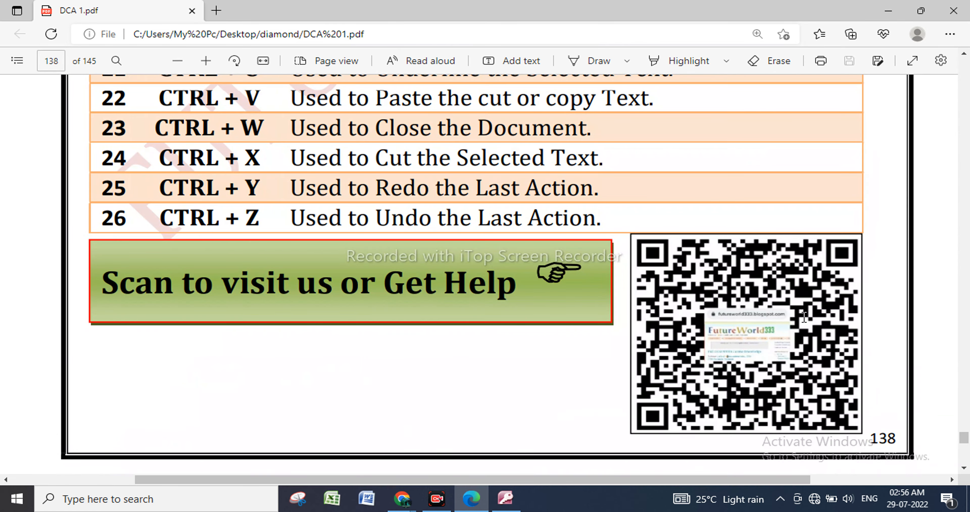
{"action": "scroll", "coordinate": [804, 317], "scroll_direction": "up", "scroll_amount": 15}
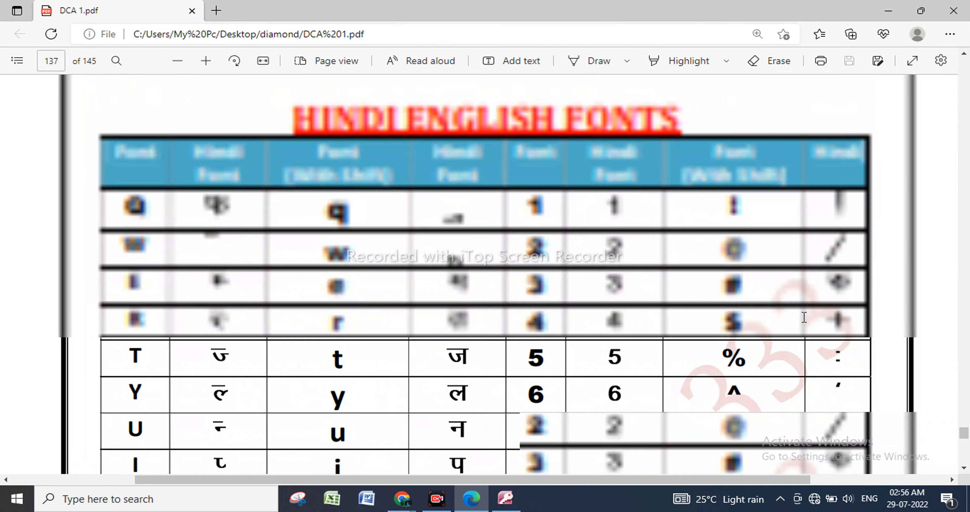
{"action": "scroll", "coordinate": [804, 317], "scroll_direction": "up", "scroll_amount": 10}
{"action": "scroll", "coordinate": [804, 317], "scroll_direction": "up", "scroll_amount": 5}
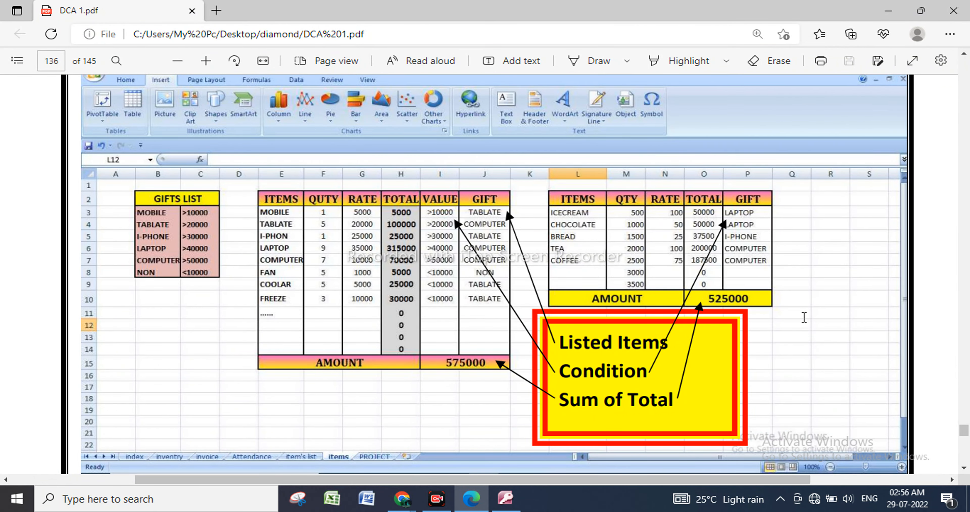
{"action": "scroll", "coordinate": [804, 317], "scroll_direction": "up", "scroll_amount": 10}
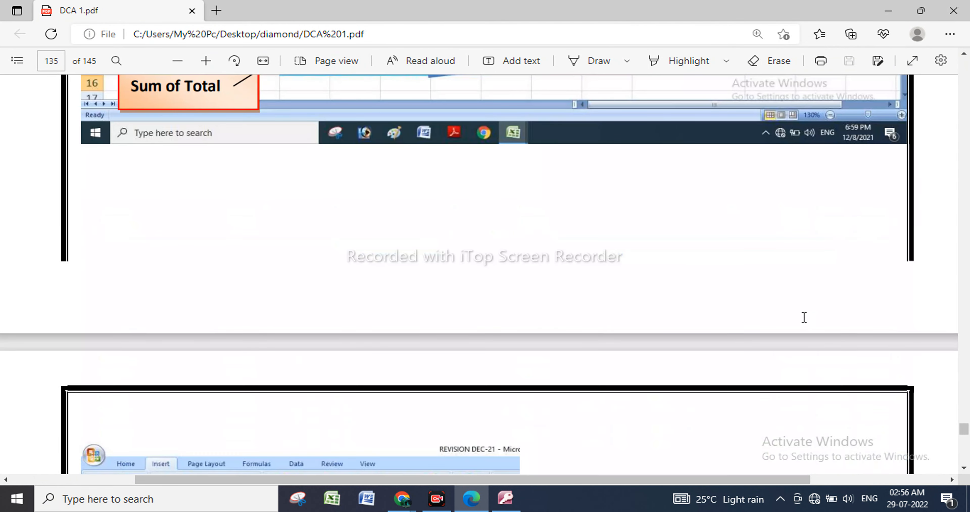
{"action": "scroll", "coordinate": [804, 317], "scroll_direction": "up", "scroll_amount": 10}
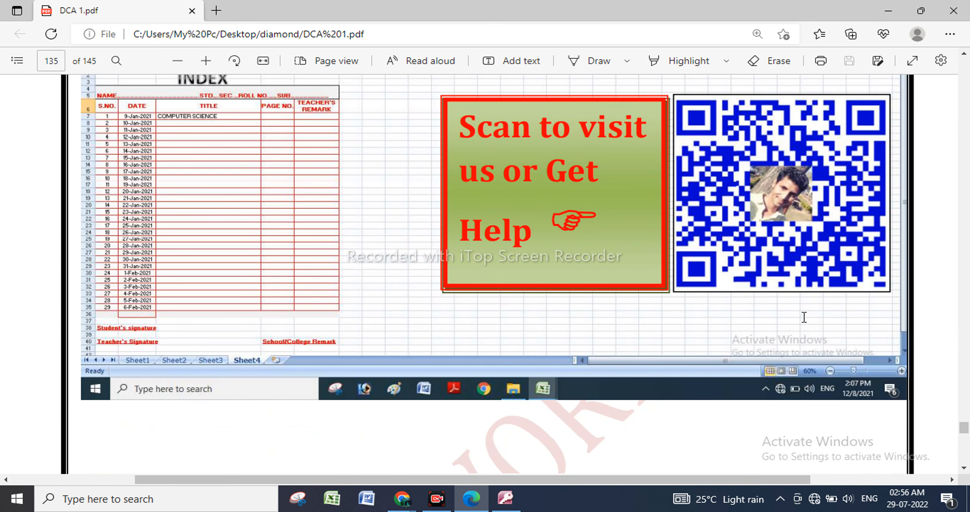
{"action": "scroll", "coordinate": [804, 317], "scroll_direction": "up", "scroll_amount": 2}
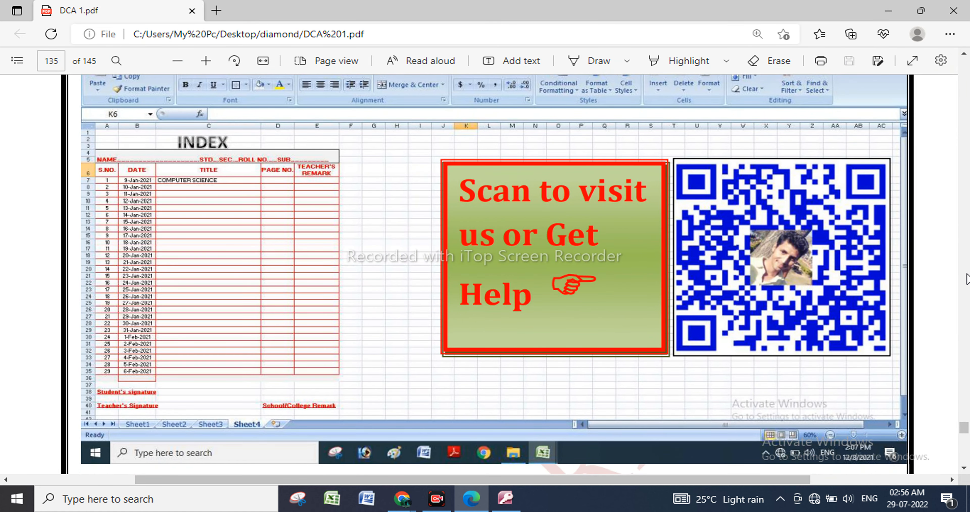